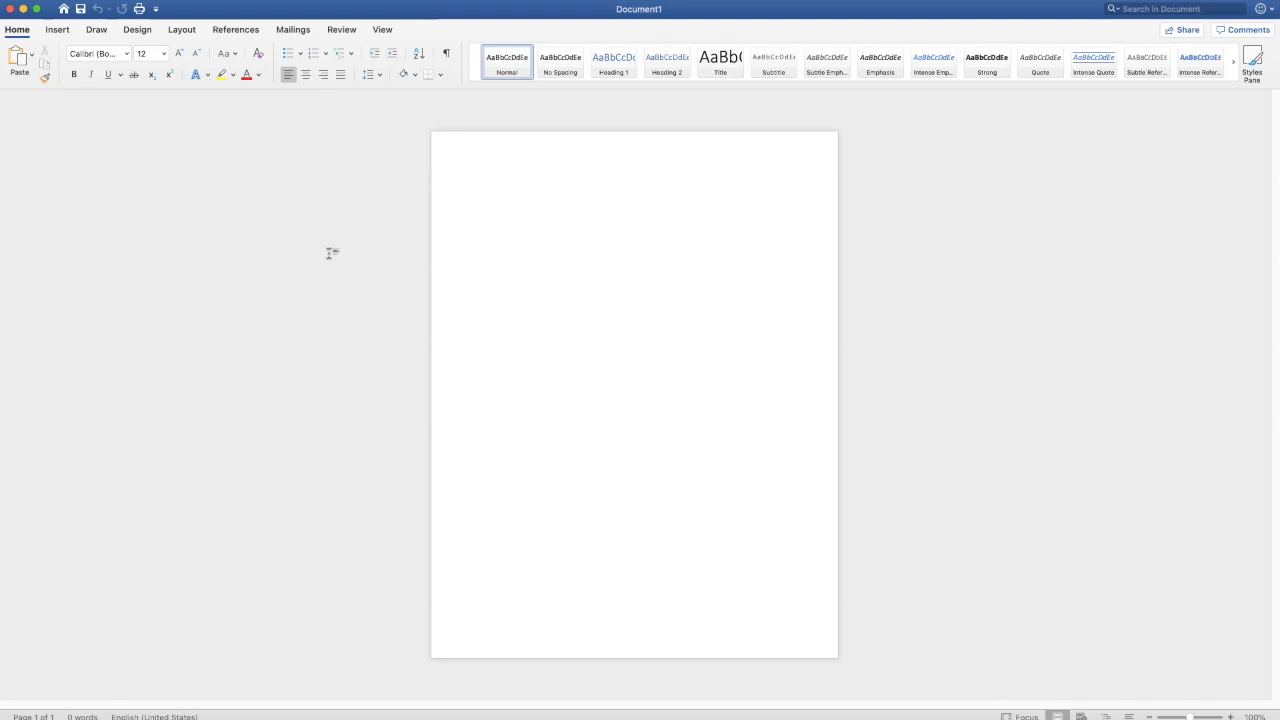
left_click(181, 30)
left_click(91, 53)
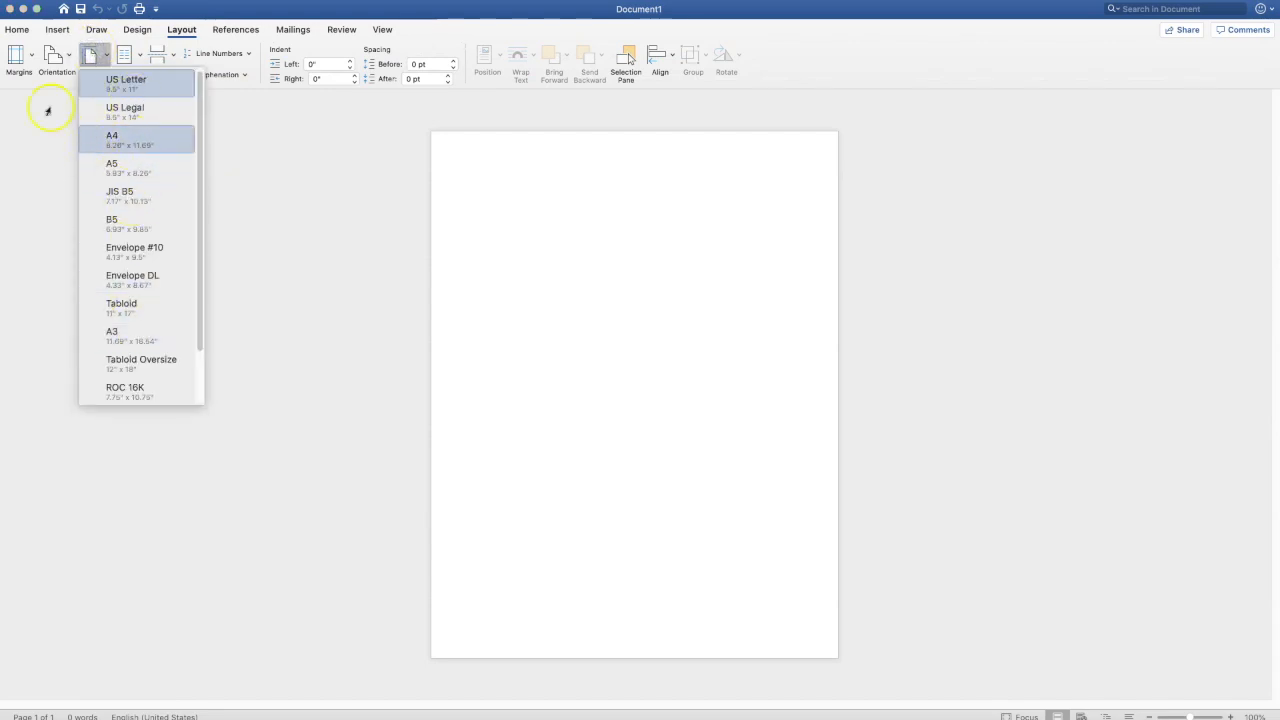
left_click(20, 62)
left_click(21, 62)
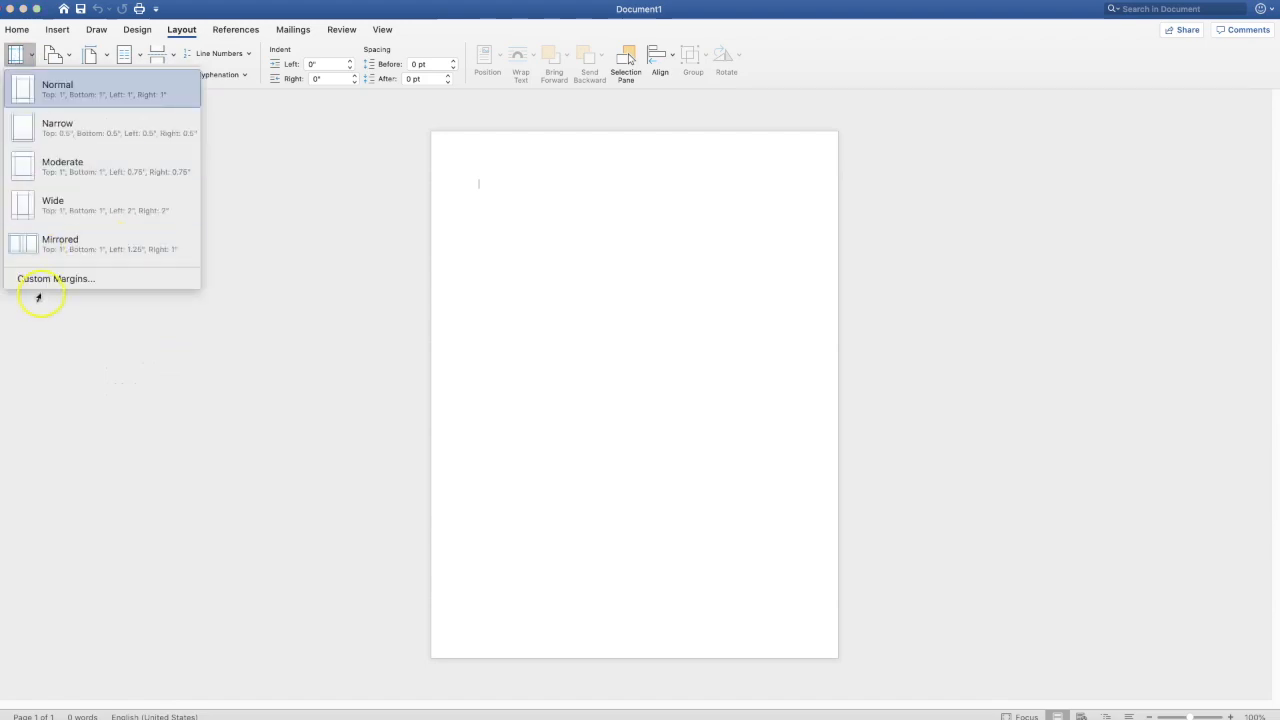
left_click(266, 173)
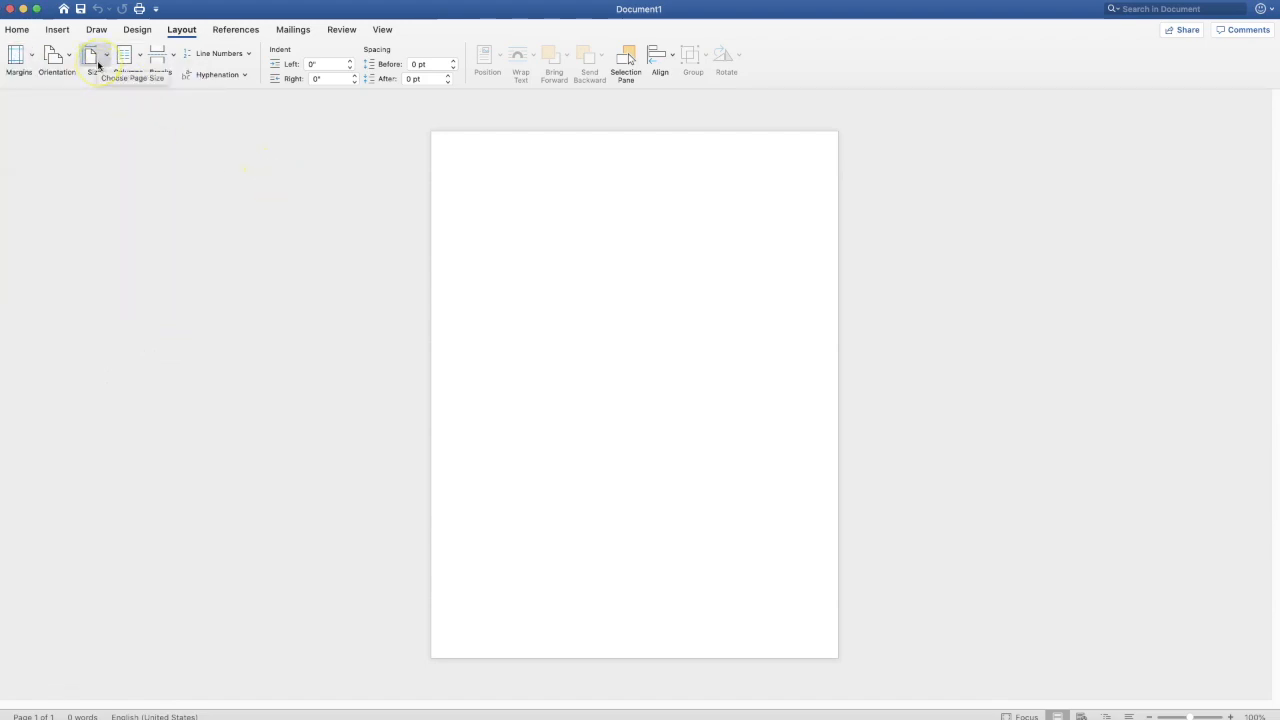
Step: Add a new custom paper size in the document's page setup
left_click(30, 1)
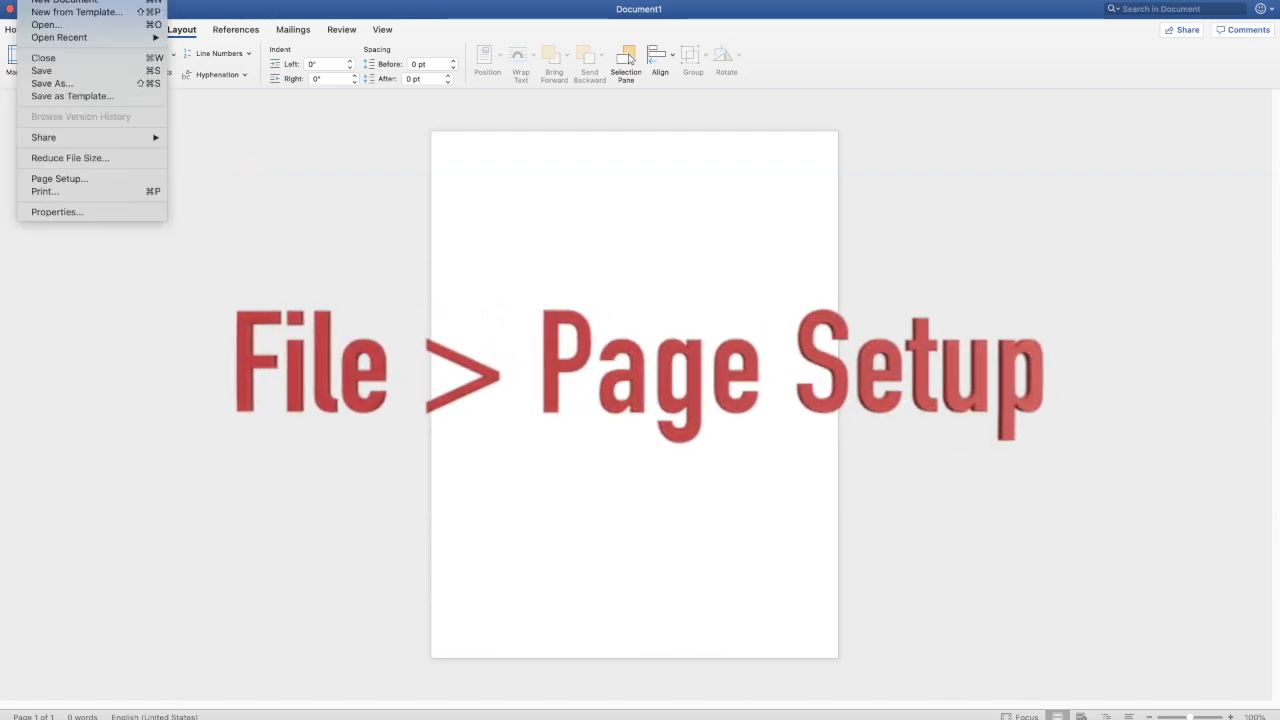
left_click(72, 180)
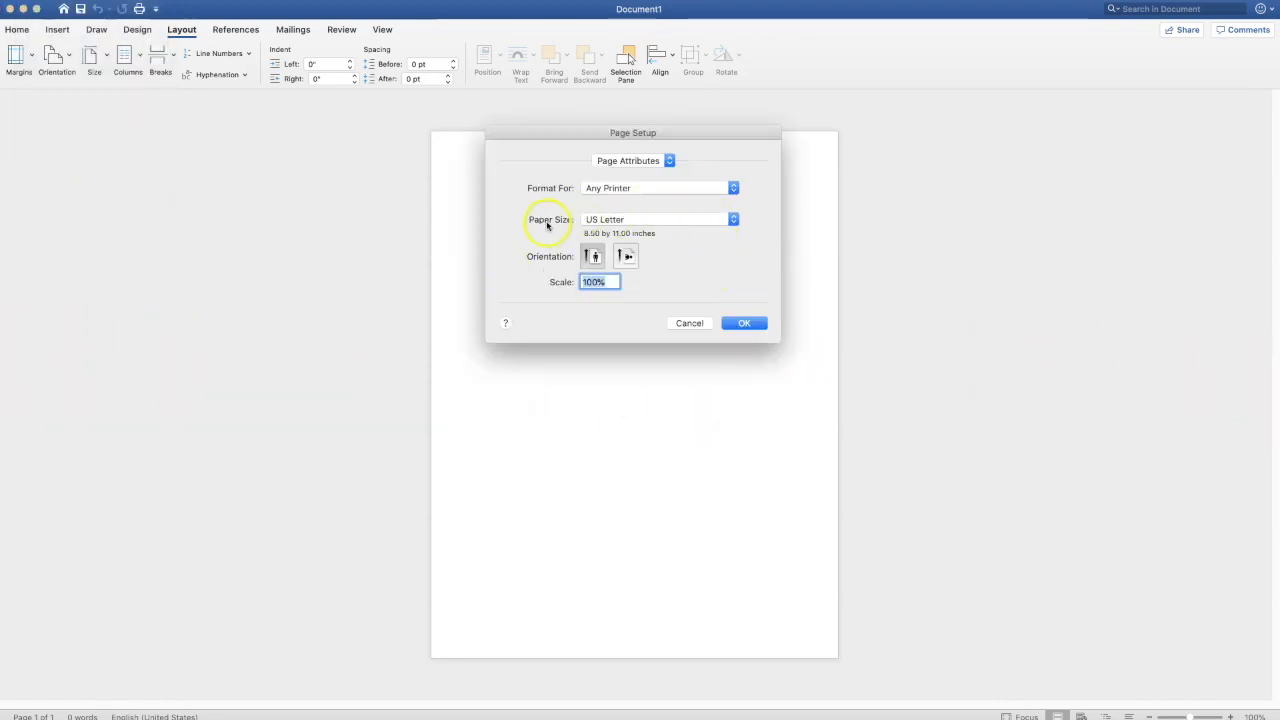
left_click(604, 223)
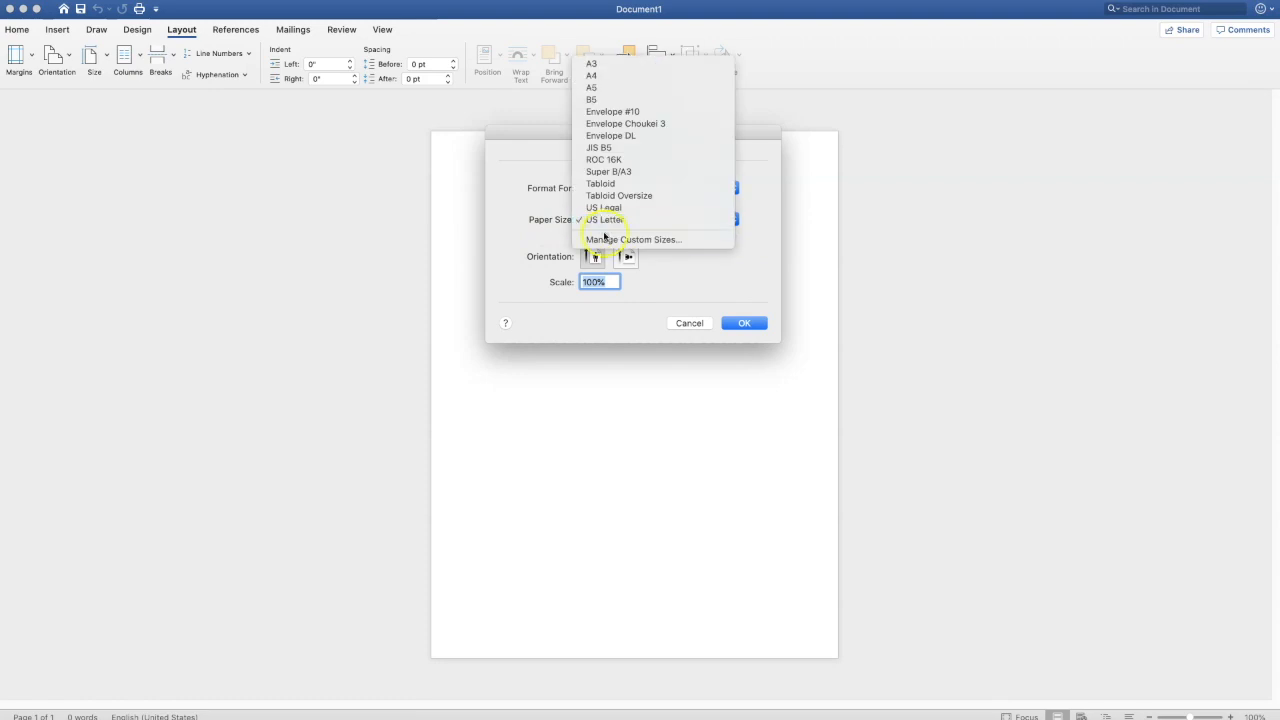
left_click(605, 240)
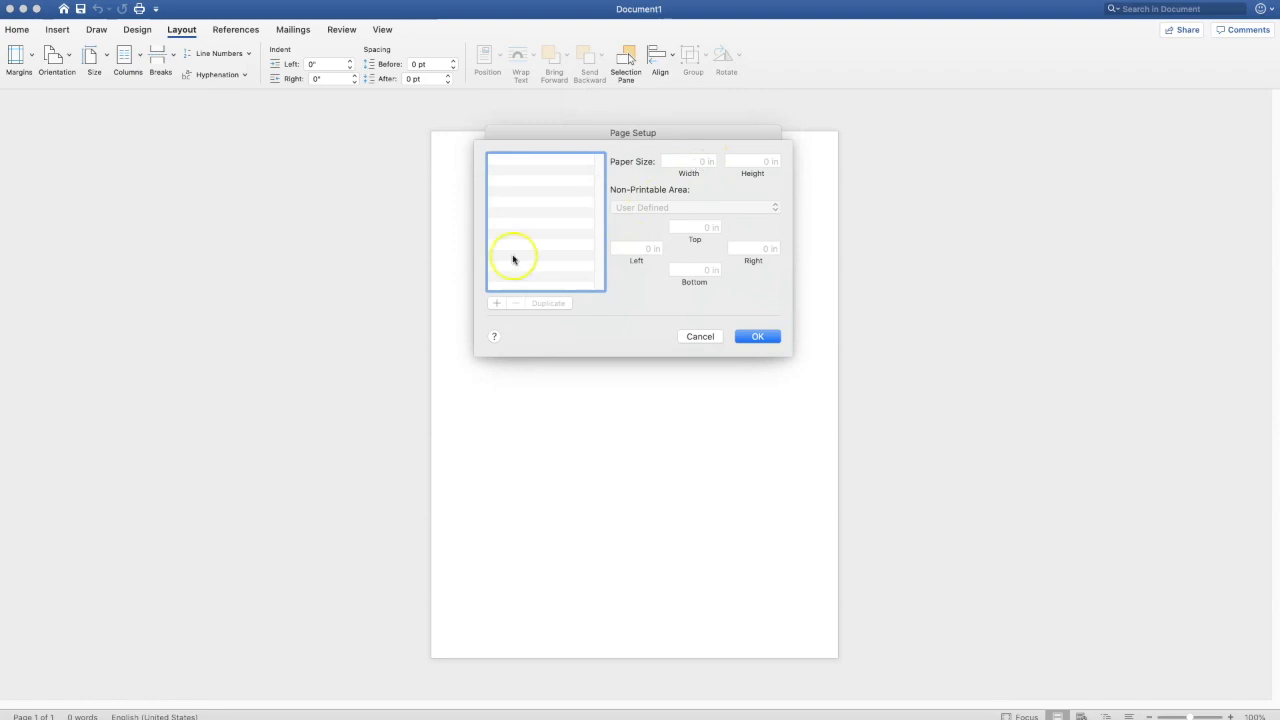
left_click(494, 304)
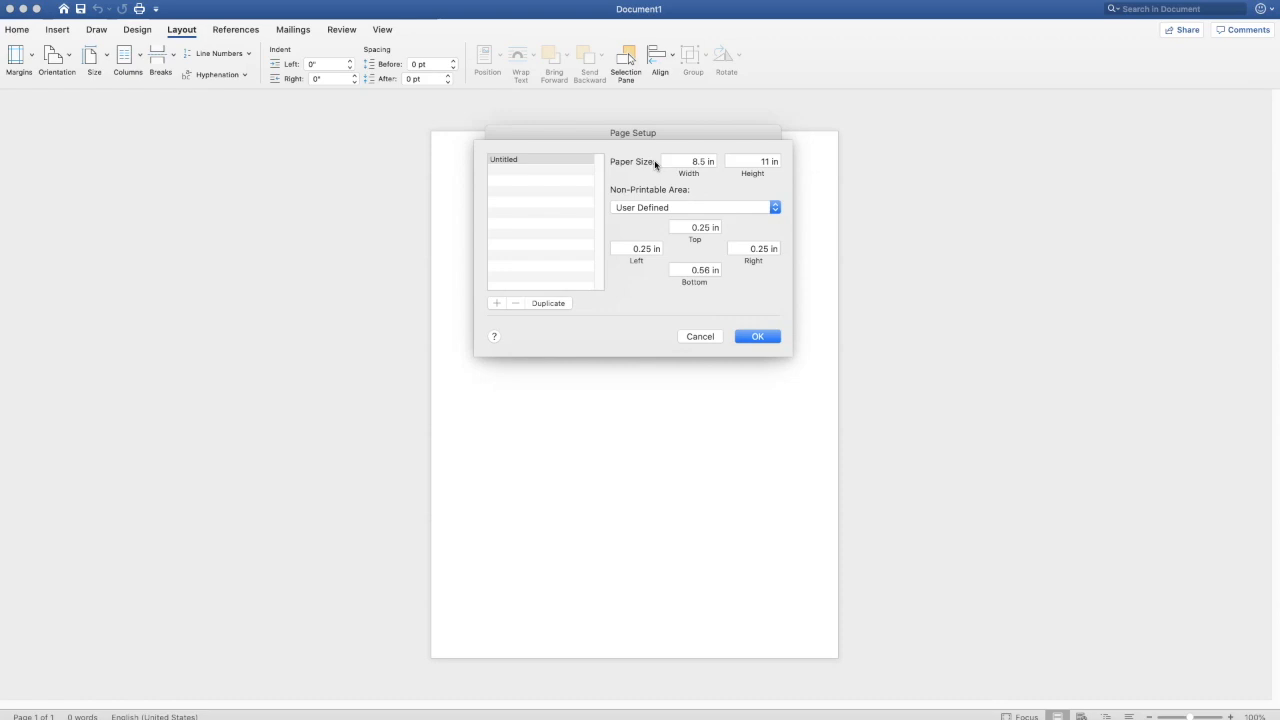
Step: Set the custom paper size to 6 in wide and 9 in high and confirm it
left_click(671, 161)
left_click_drag(690, 163, 714, 163)
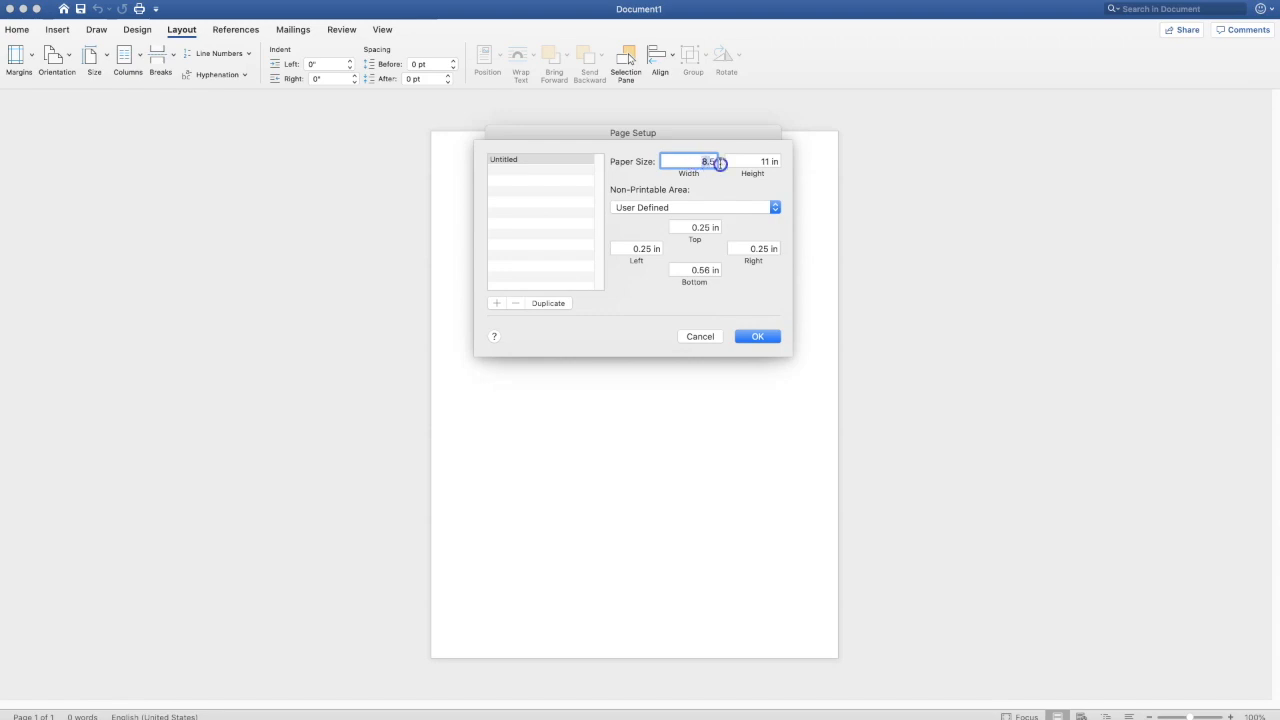
type("6")
double_click(761, 161)
type("9")
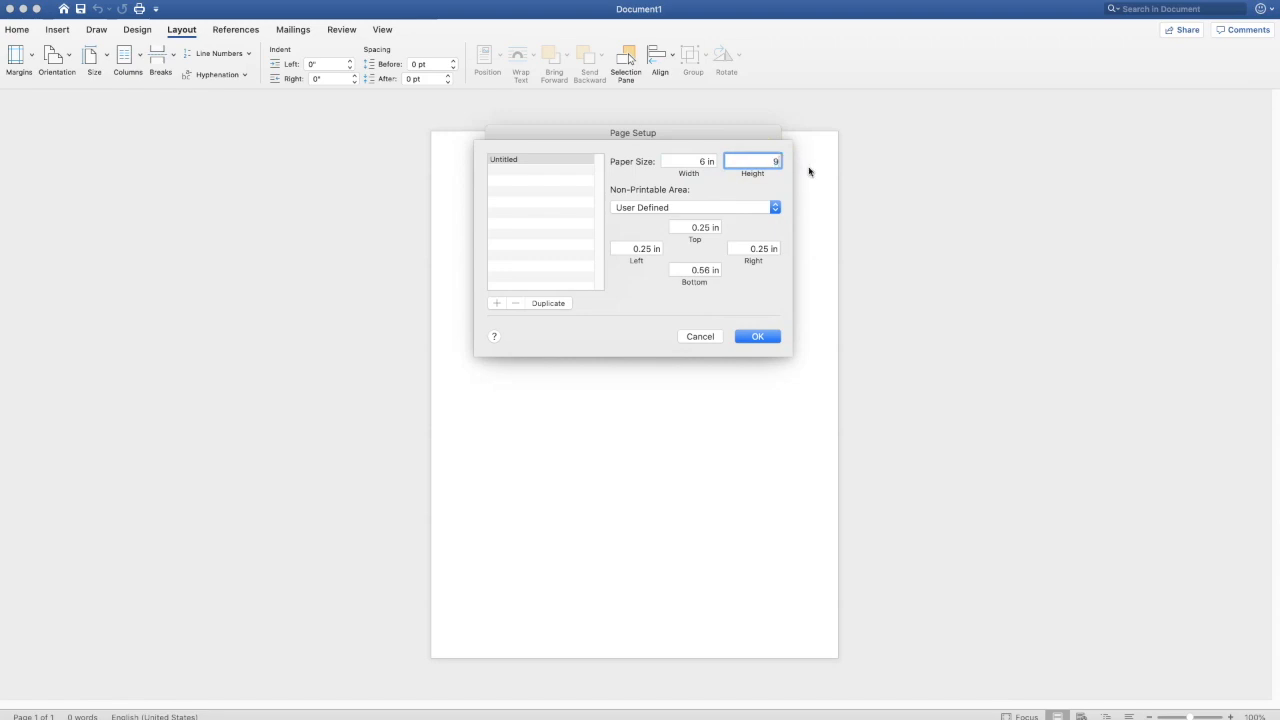
left_click(706, 161)
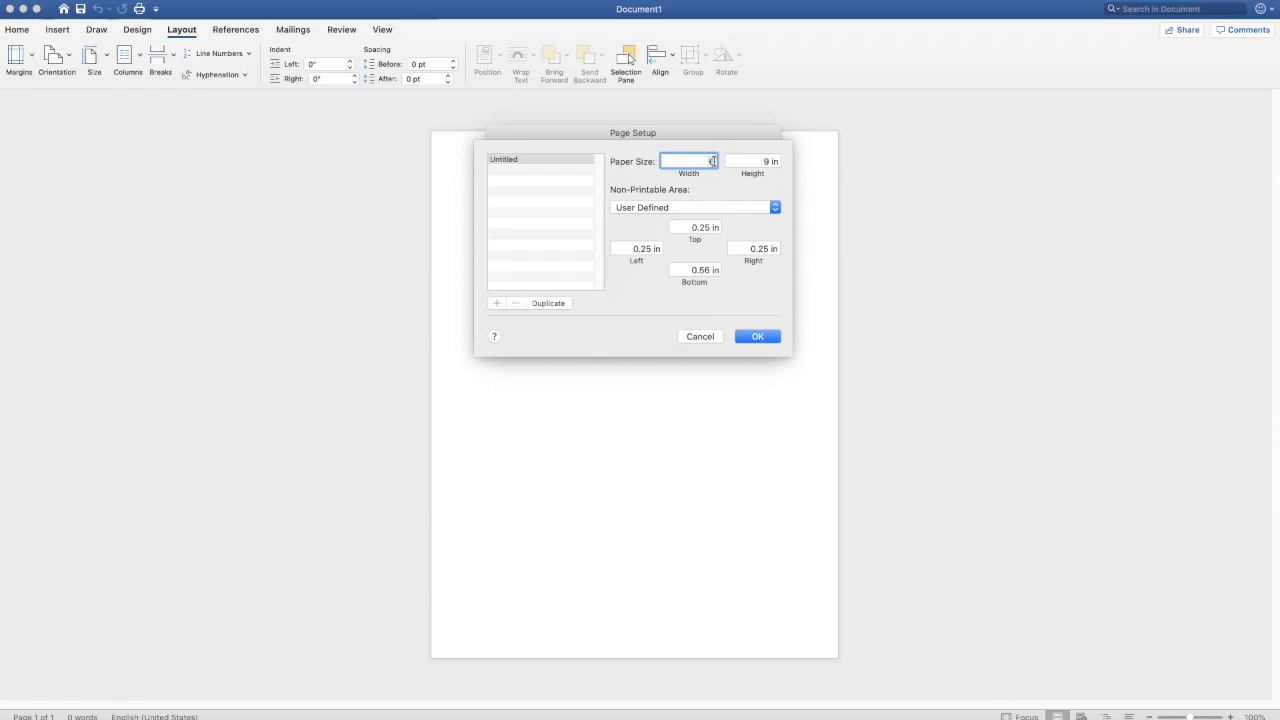
type("6")
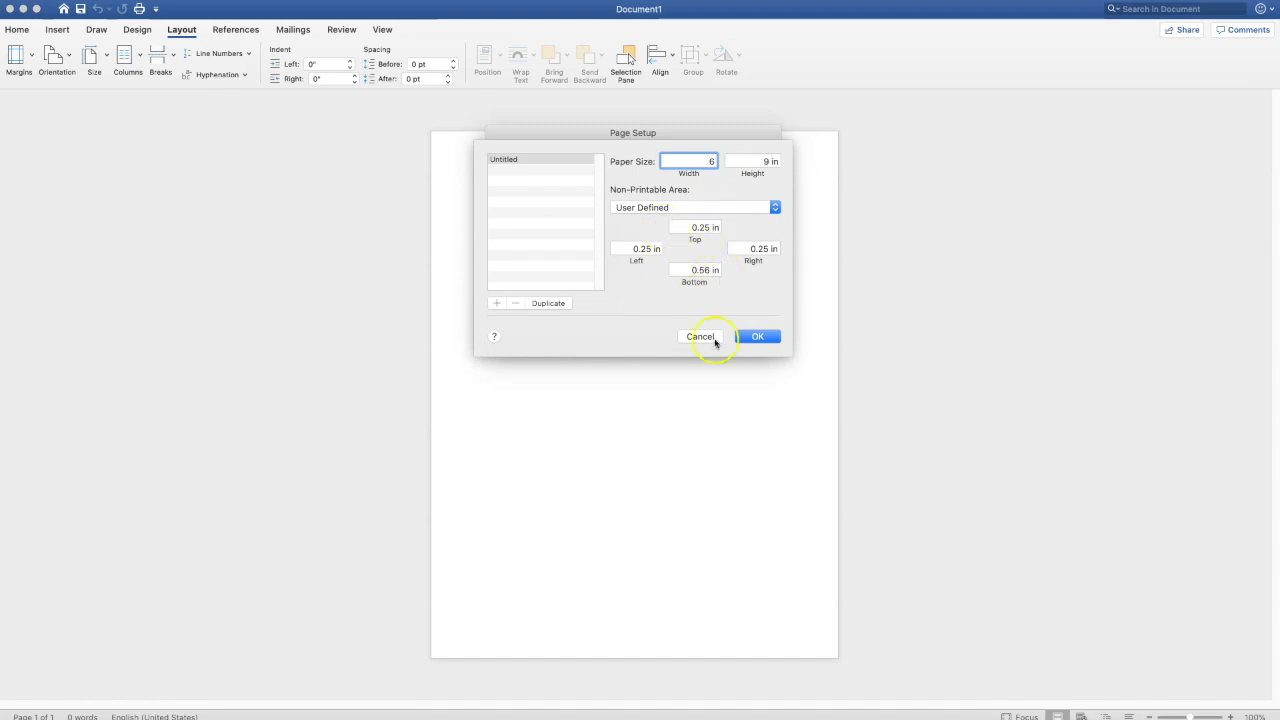
left_click(759, 337)
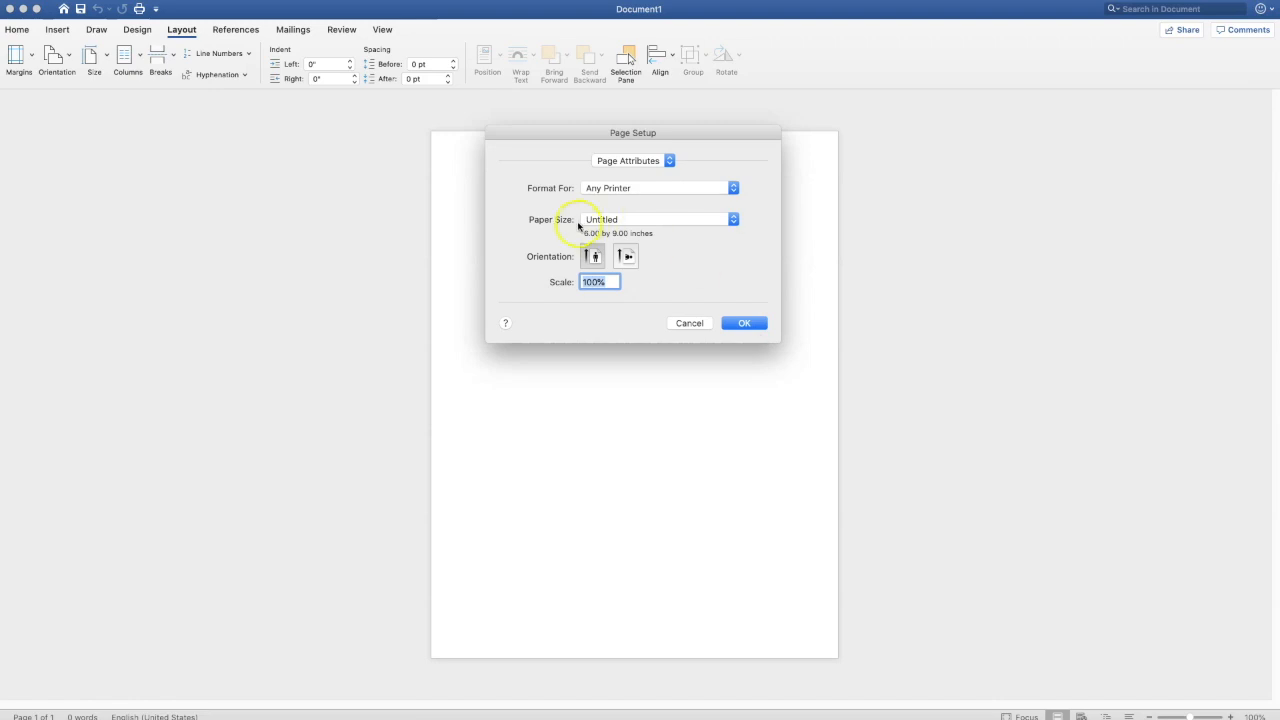
Step: Rename the untitled custom paper size as "6x9 No Bleed"
left_click(606, 222)
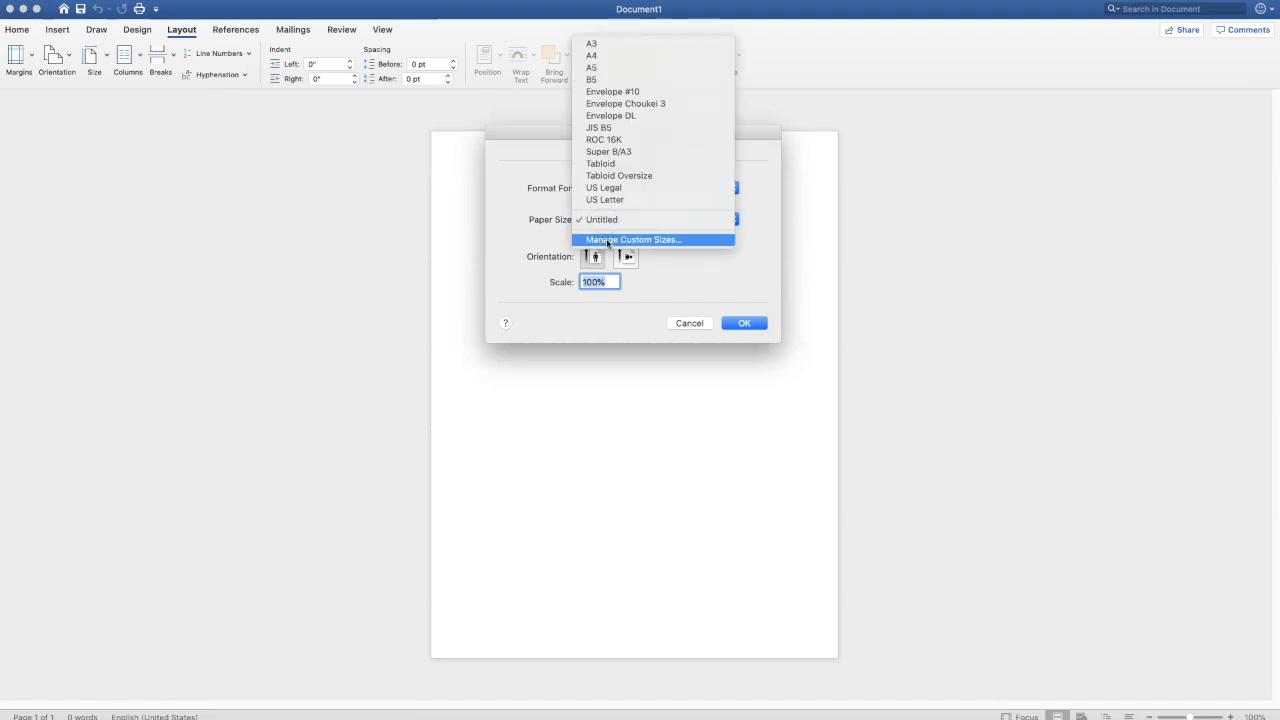
left_click(608, 241)
double_click(505, 162)
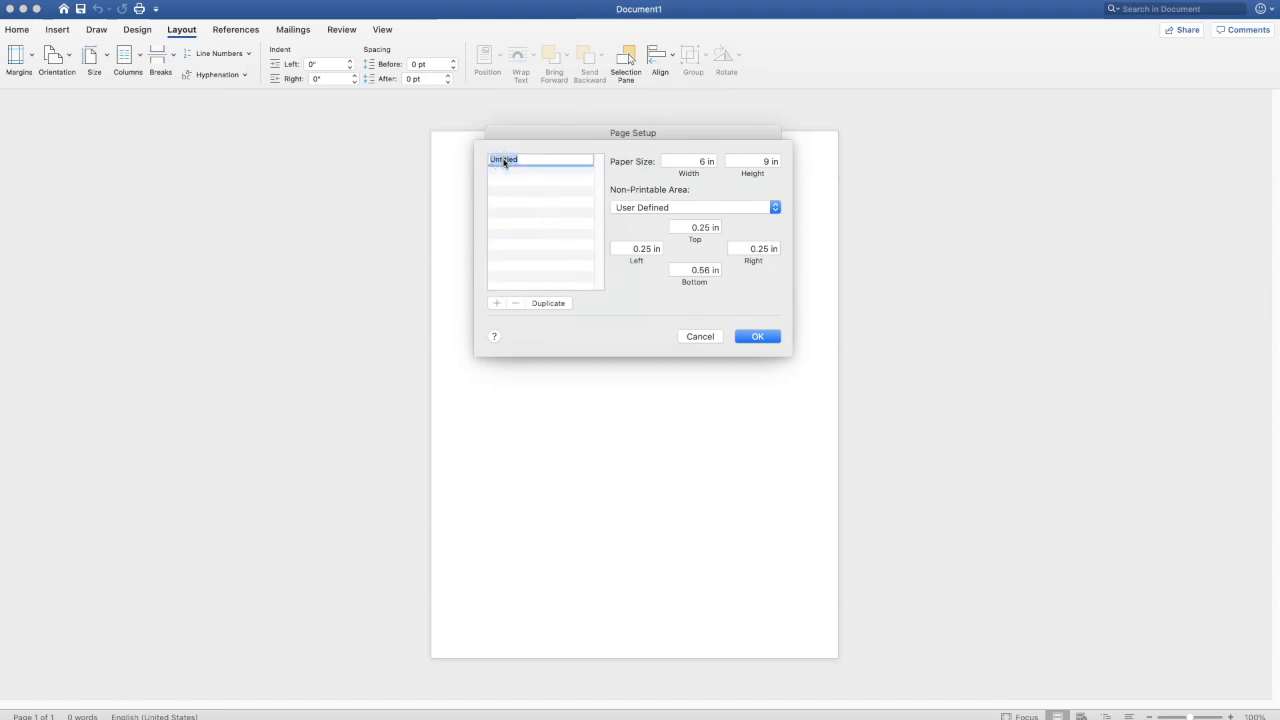
type("6x9")
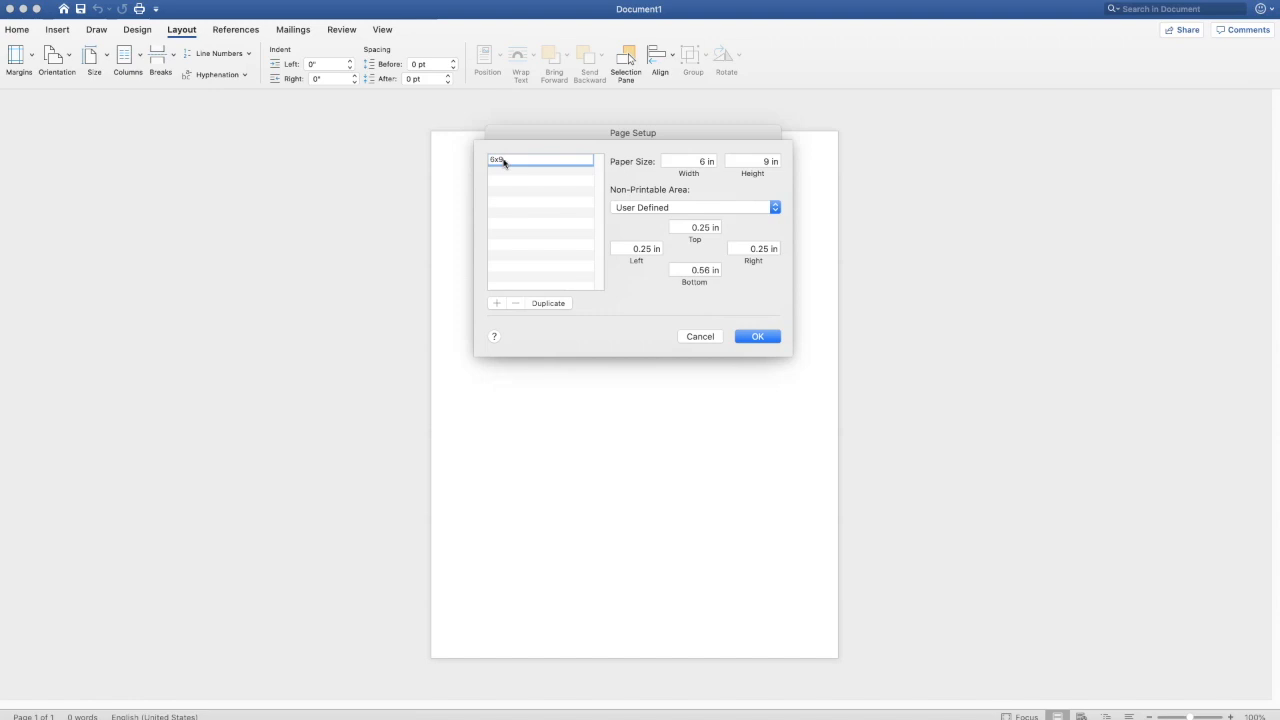
type(" No Bleed")
left_click(546, 192)
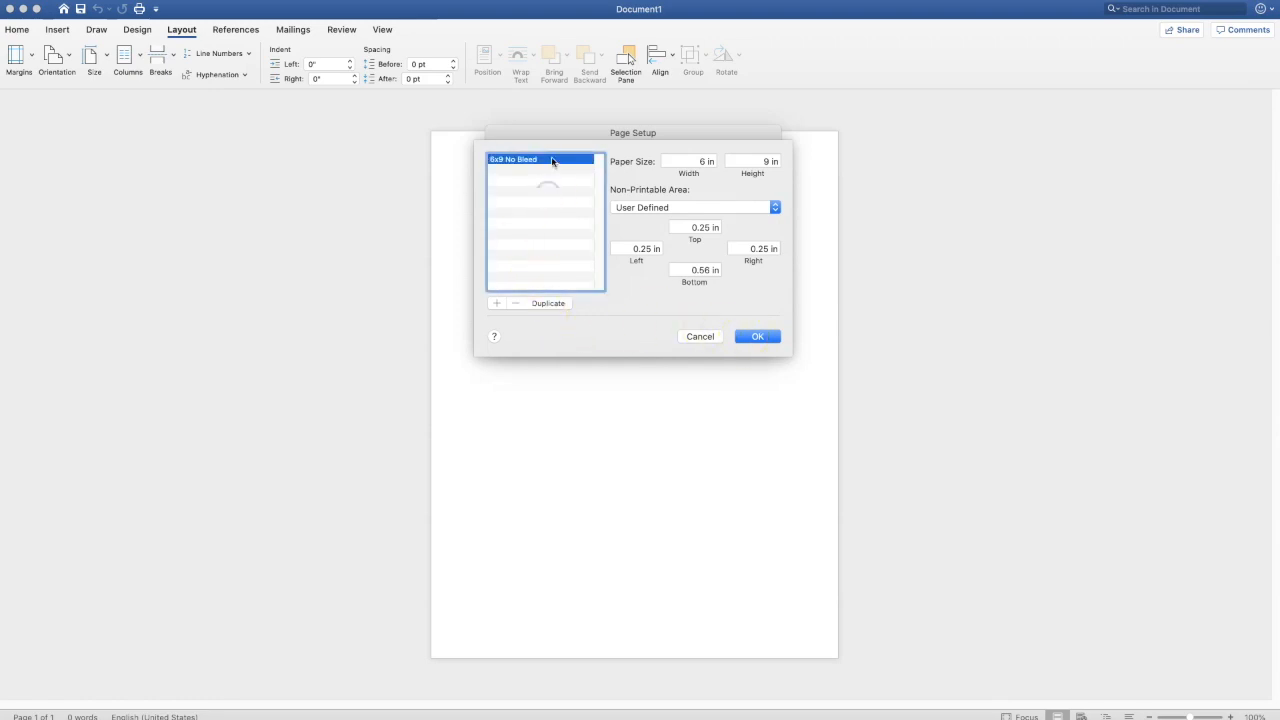
Step: Duplicate the 6x9 No Bleed paper size and set the copy to 6.125 in wide and 9.5 in high
left_click(548, 302)
left_click(703, 163)
type(".125")
left_click(770, 161)
left_click(777, 161)
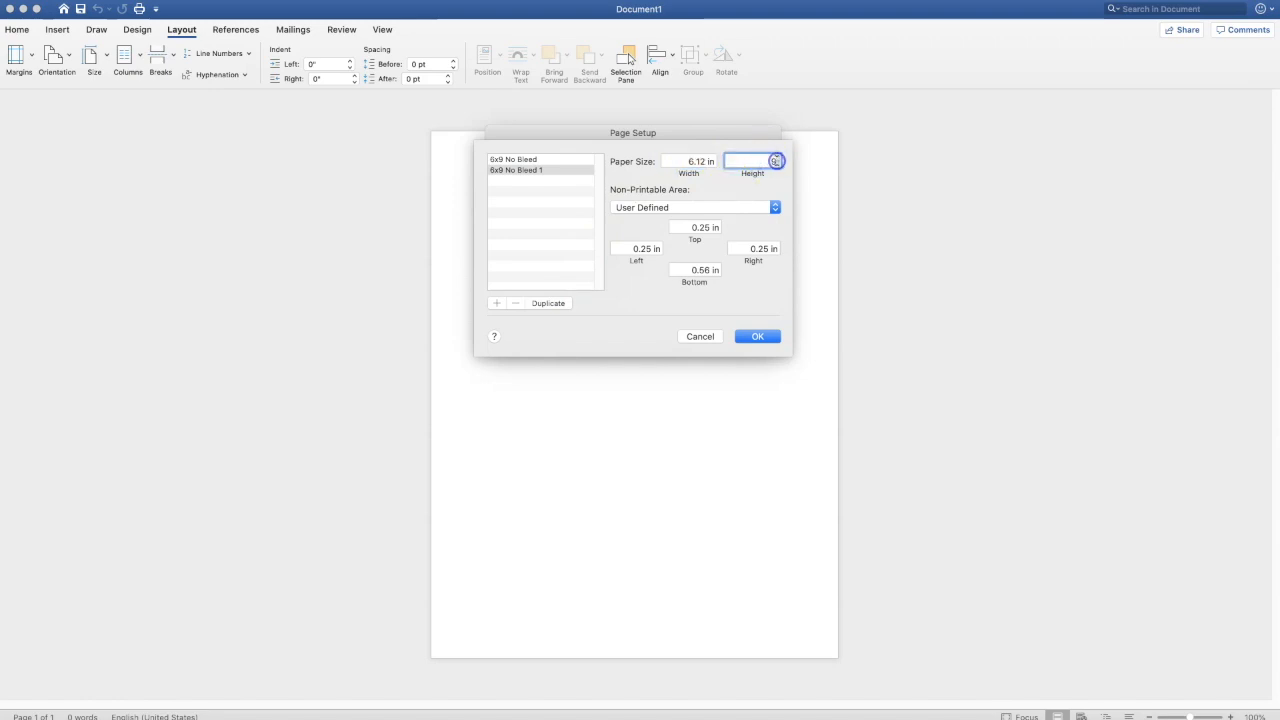
Step: Rename the duplicated paper size as "6x9 Bleed" and save the custom sizes
left_click(557, 171)
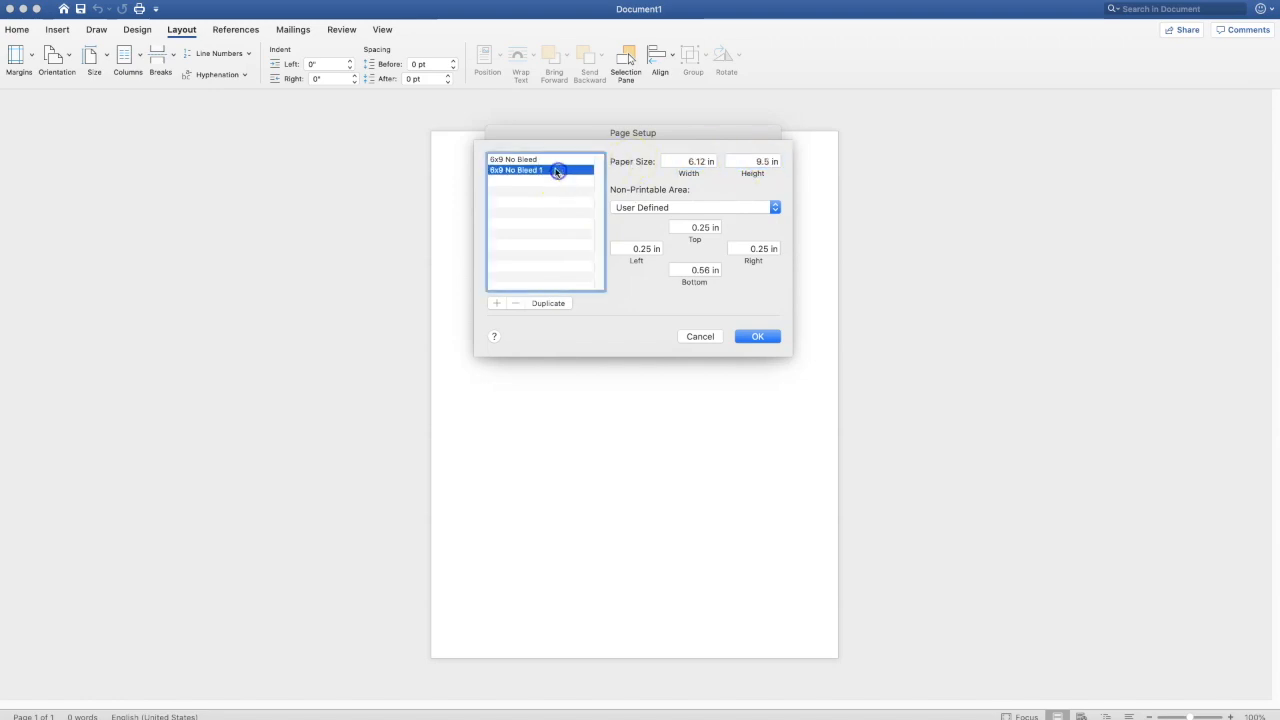
left_click(528, 170)
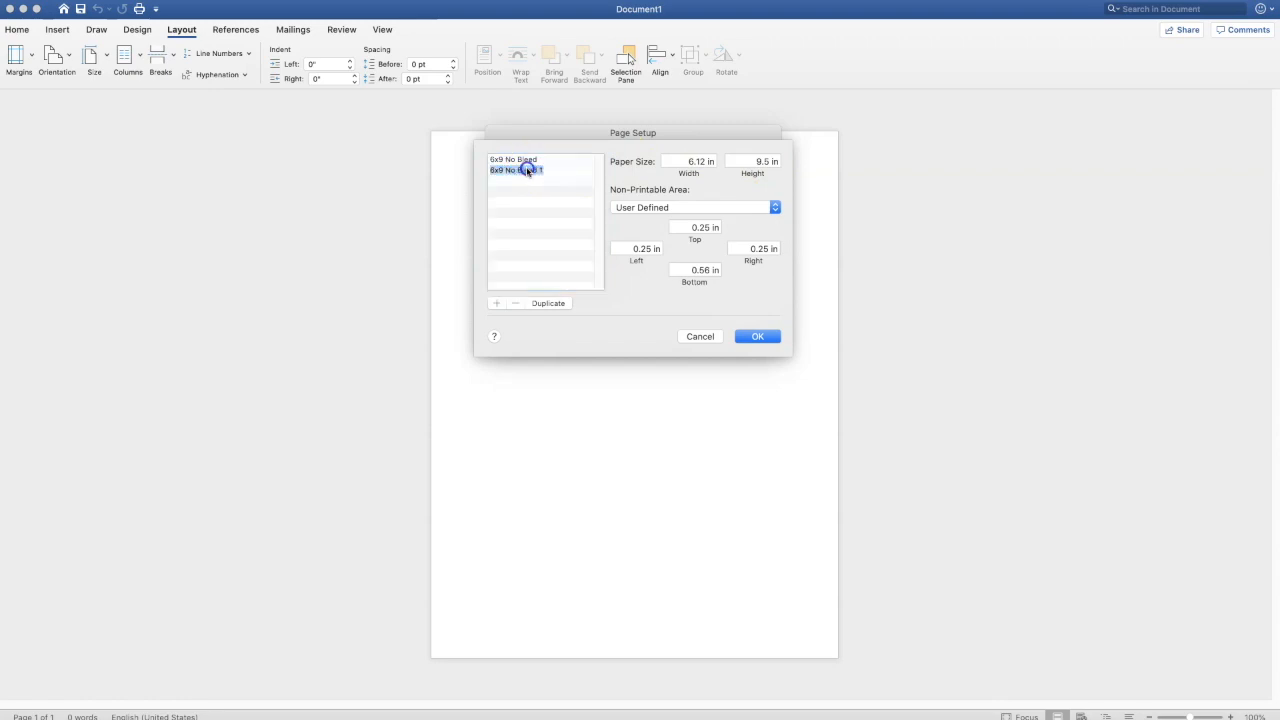
left_click(517, 170)
key("BackSpace")
key("BackSpace")
key("BackSpace")
left_click(533, 171)
key("BackSpace")
key("BackSpace")
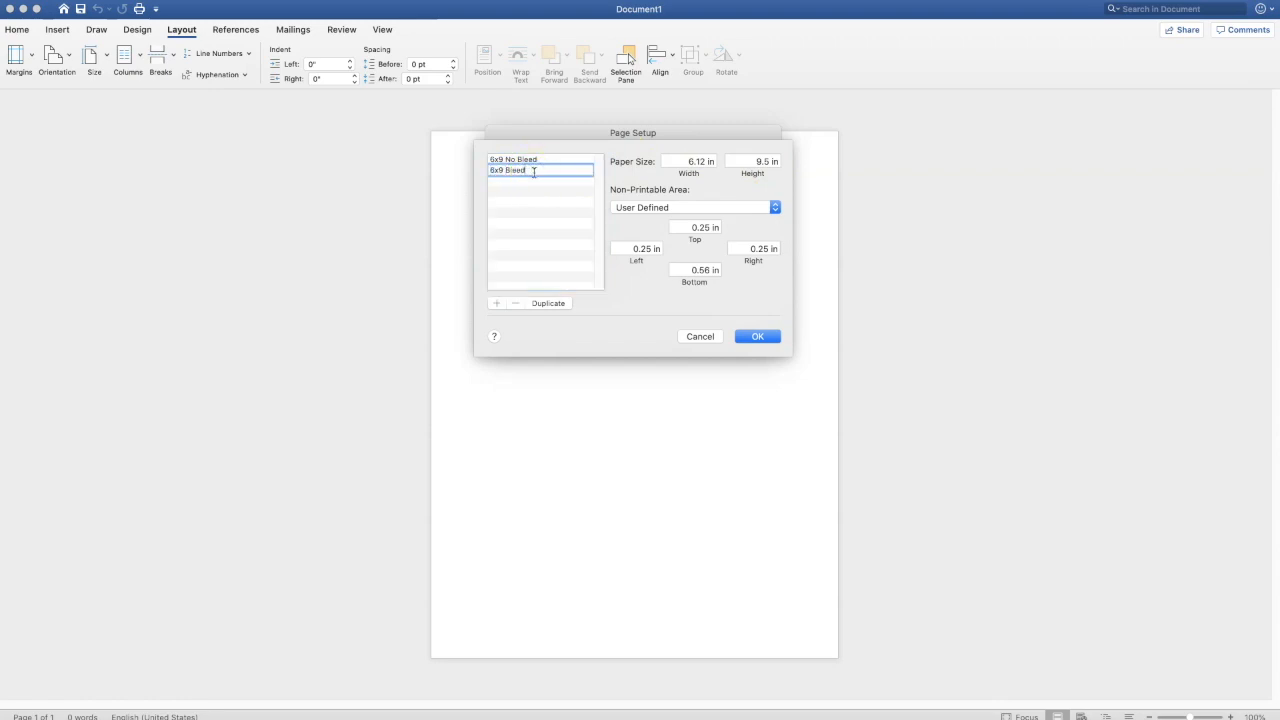
left_click(752, 337)
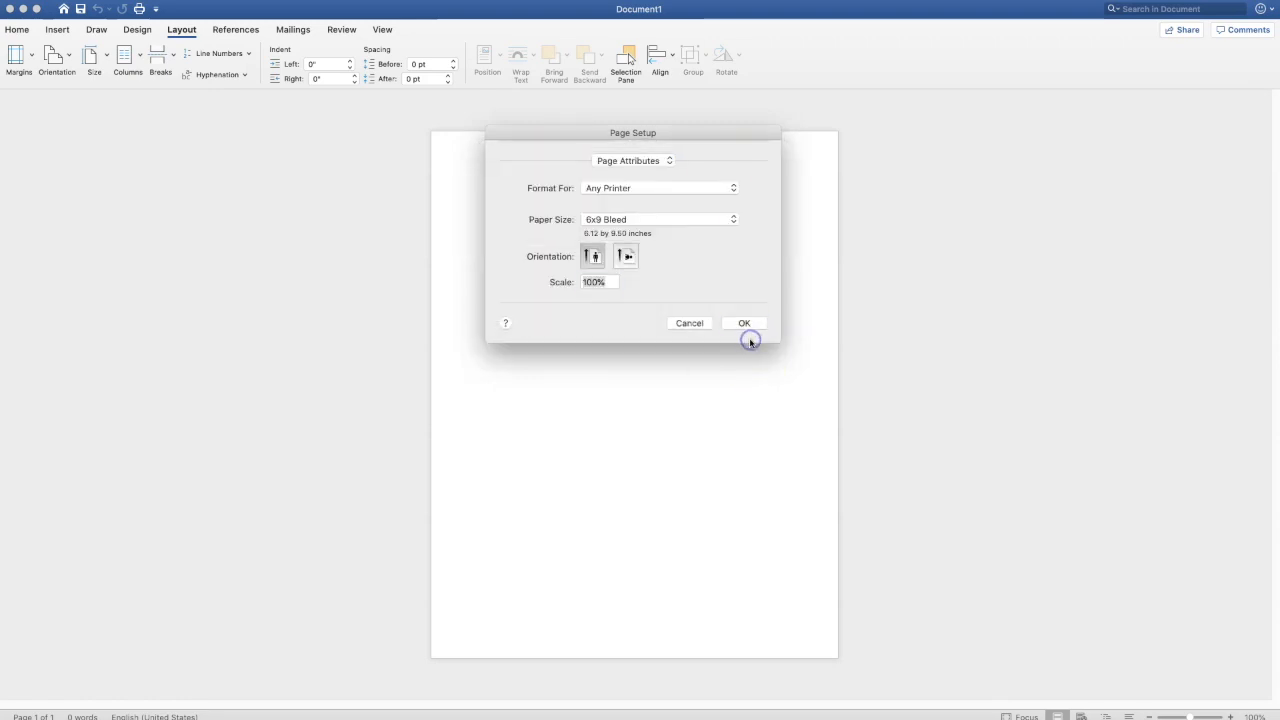
Step: Apply the 6x9 No Bleed paper size to the document and set its margins to Narrow
left_click(596, 219)
left_click(596, 231)
left_click(741, 322)
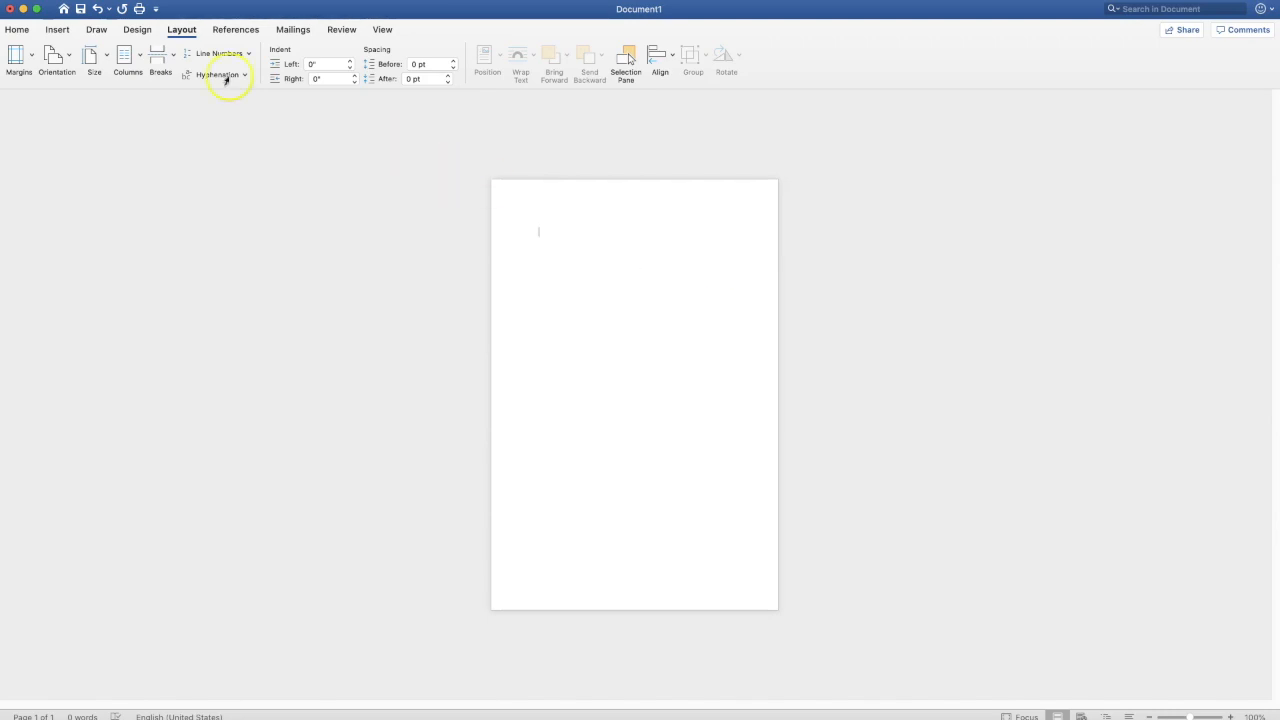
left_click(32, 57)
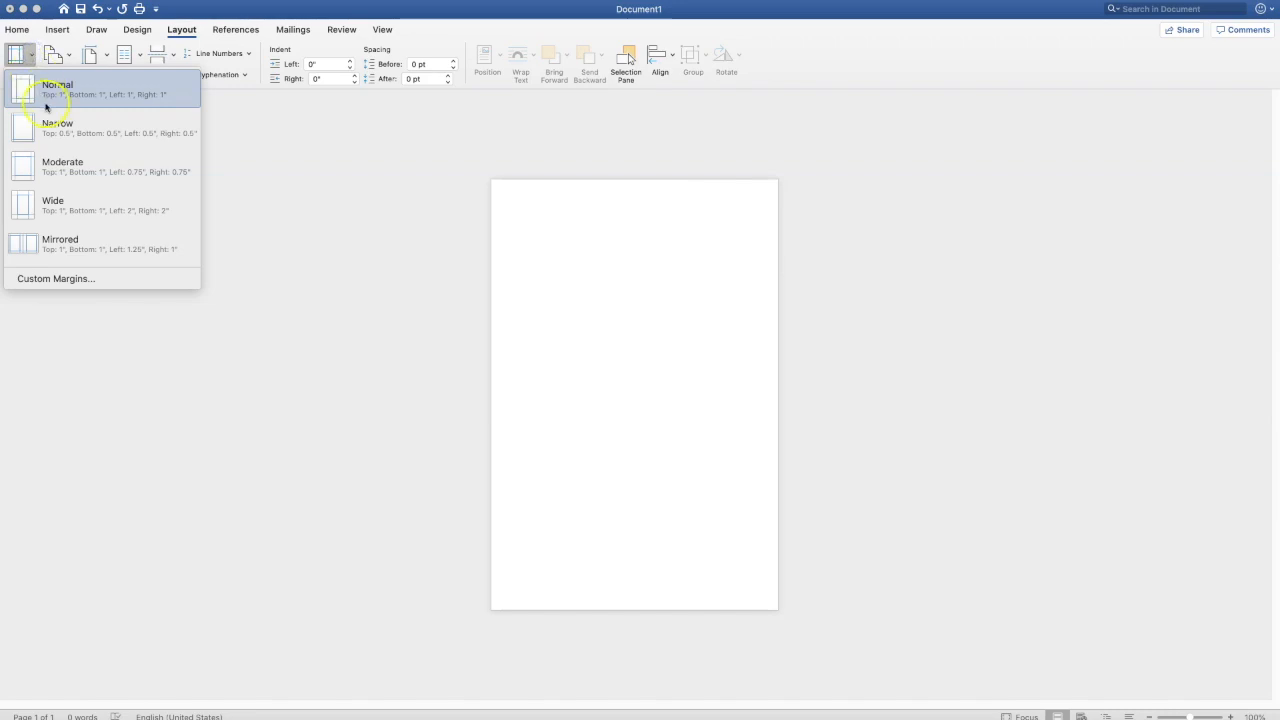
left_click(56, 123)
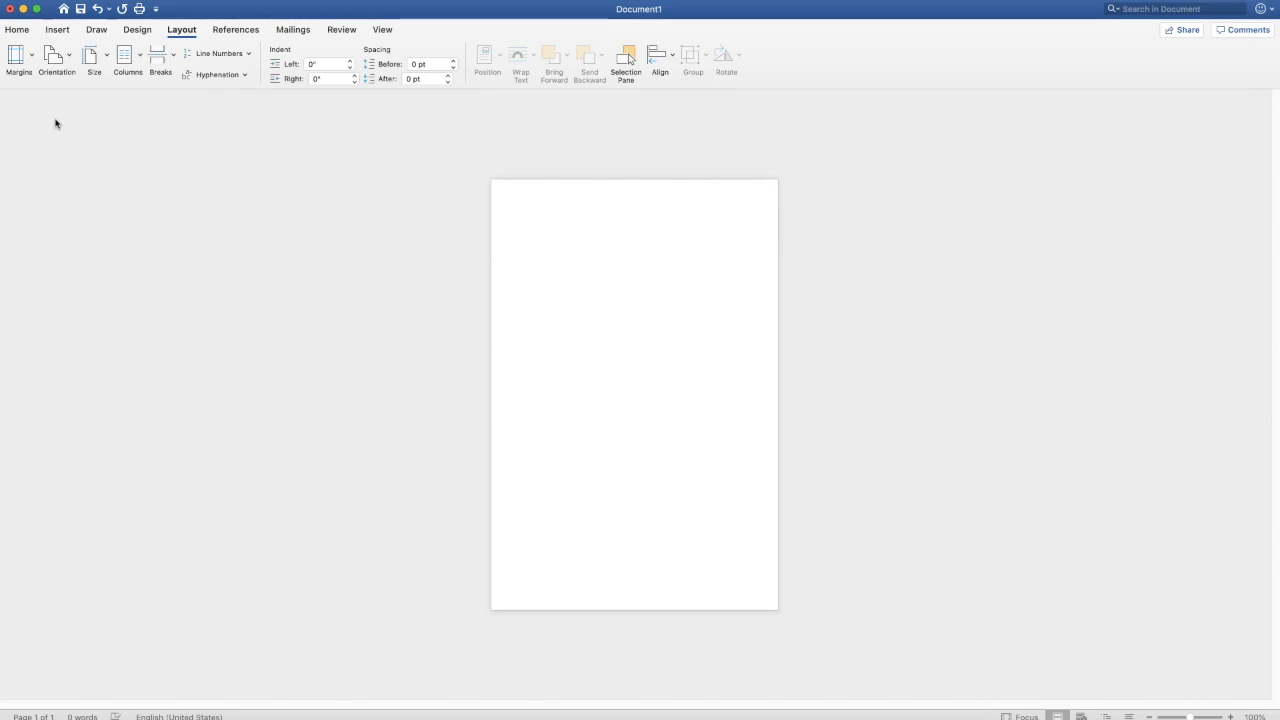
Step: Insert a table with 4 columns and 8 rows at the start of the page
left_click(343, 220)
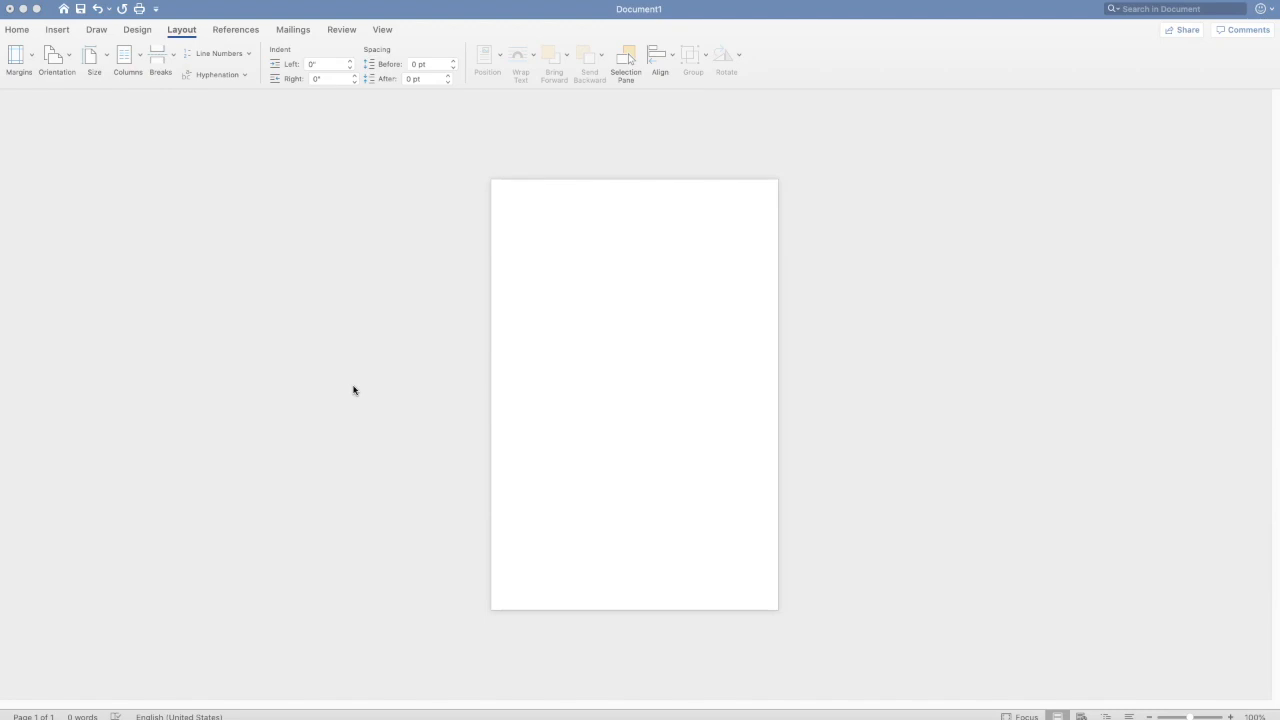
left_click(557, 325)
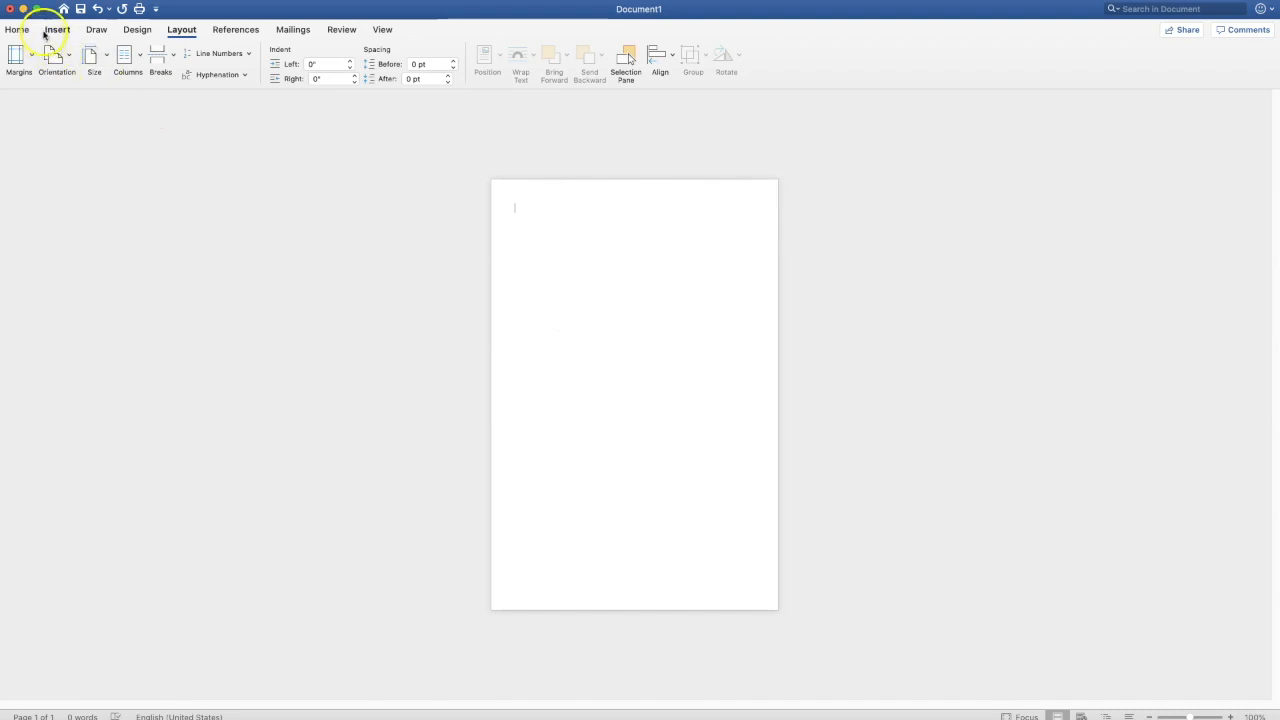
left_click(47, 33)
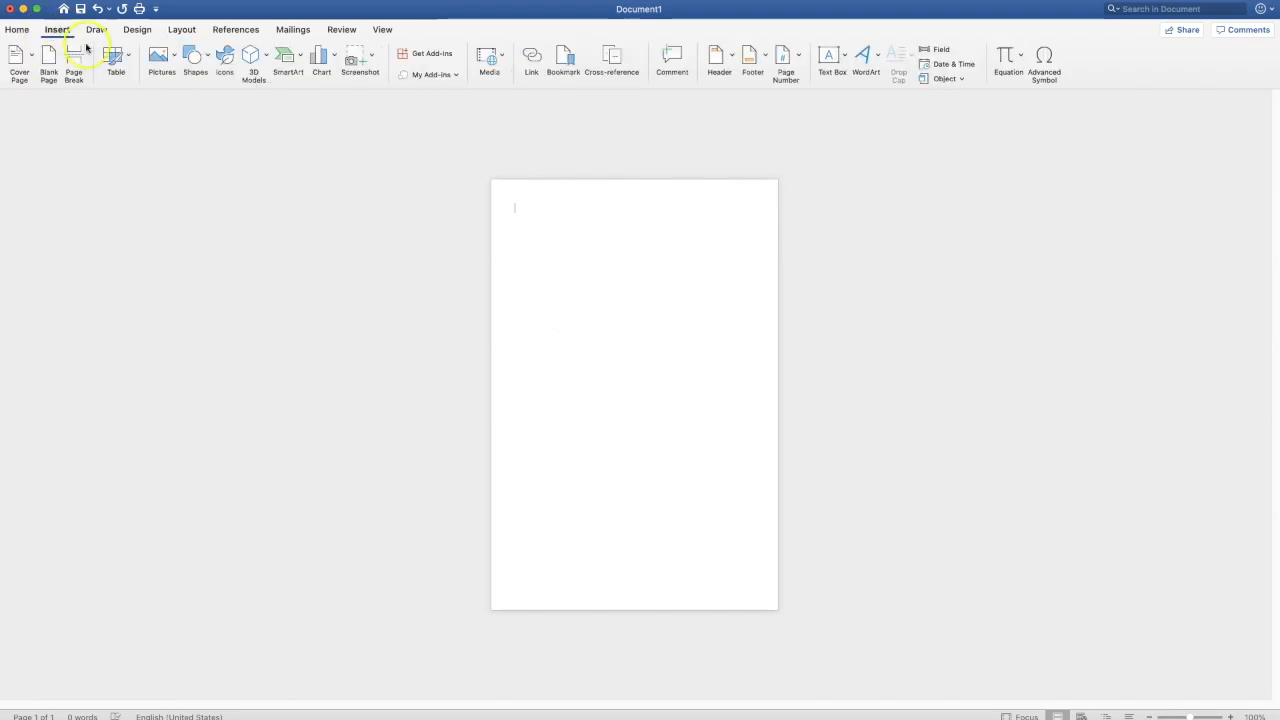
left_click(116, 56)
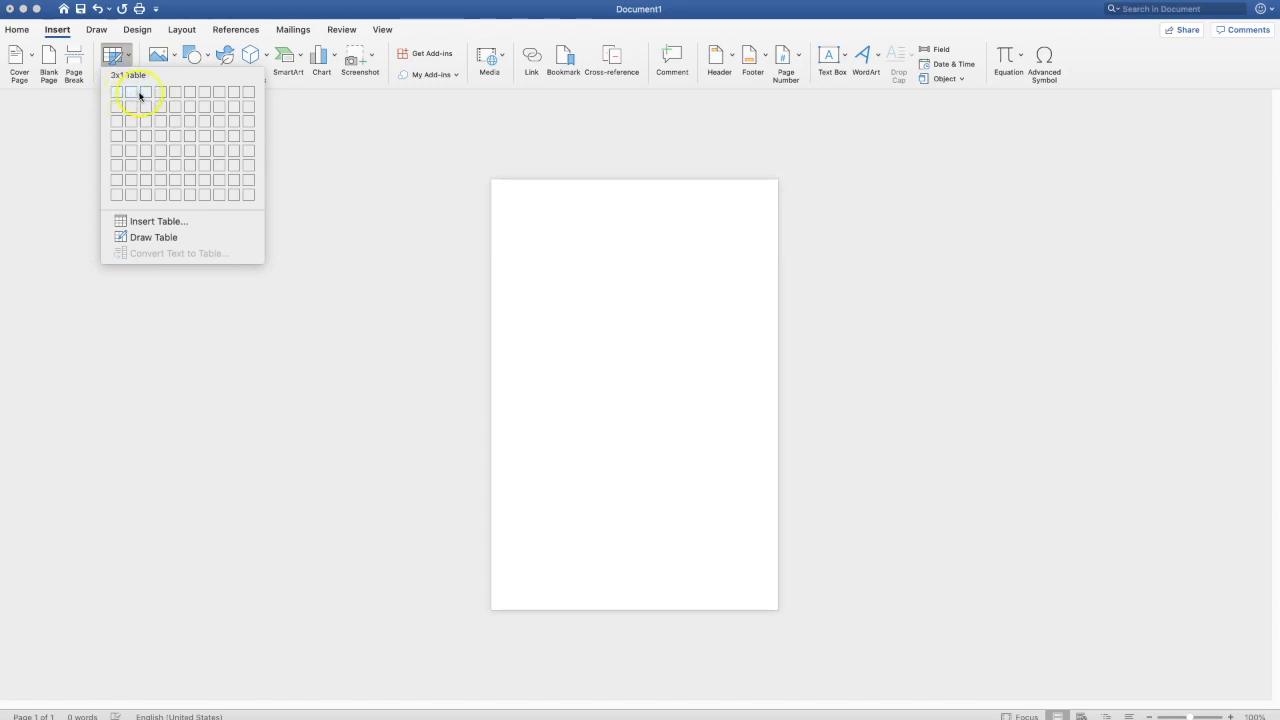
left_click(159, 195)
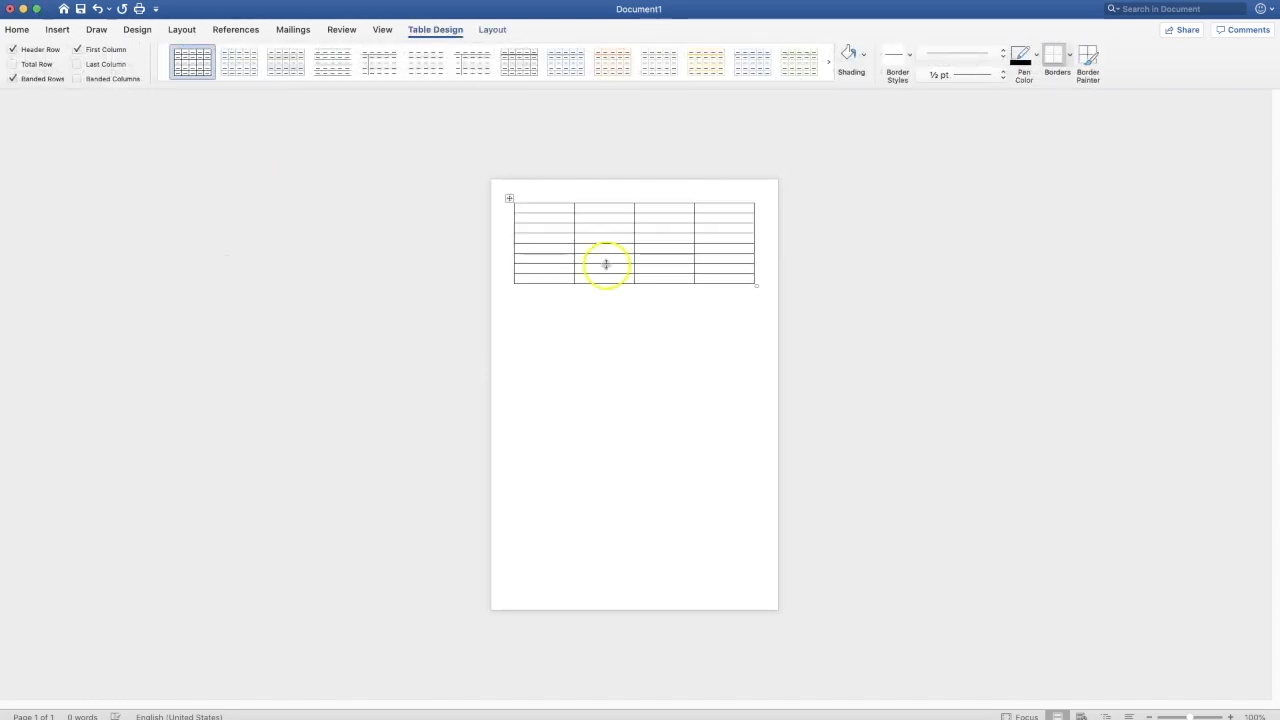
Step: Fill the table's header row with the column titles Date, Start, End and Total
left_click(542, 209)
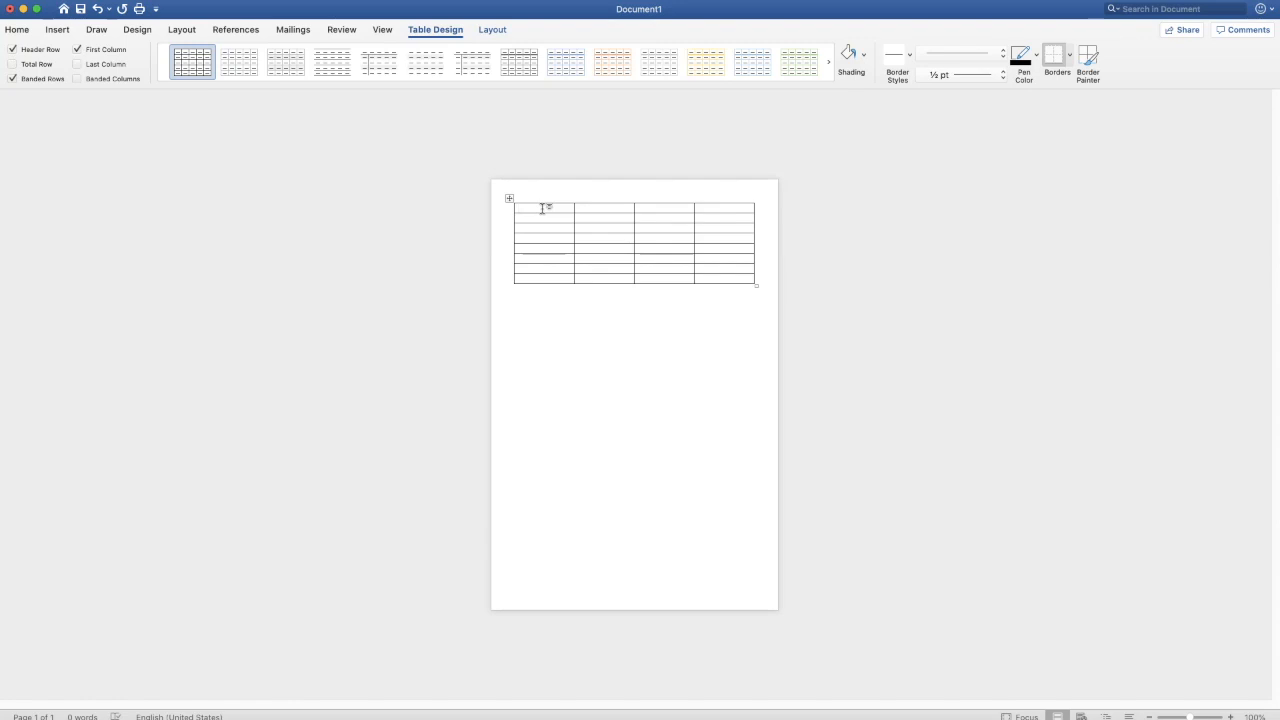
type("Date")
key("Tab")
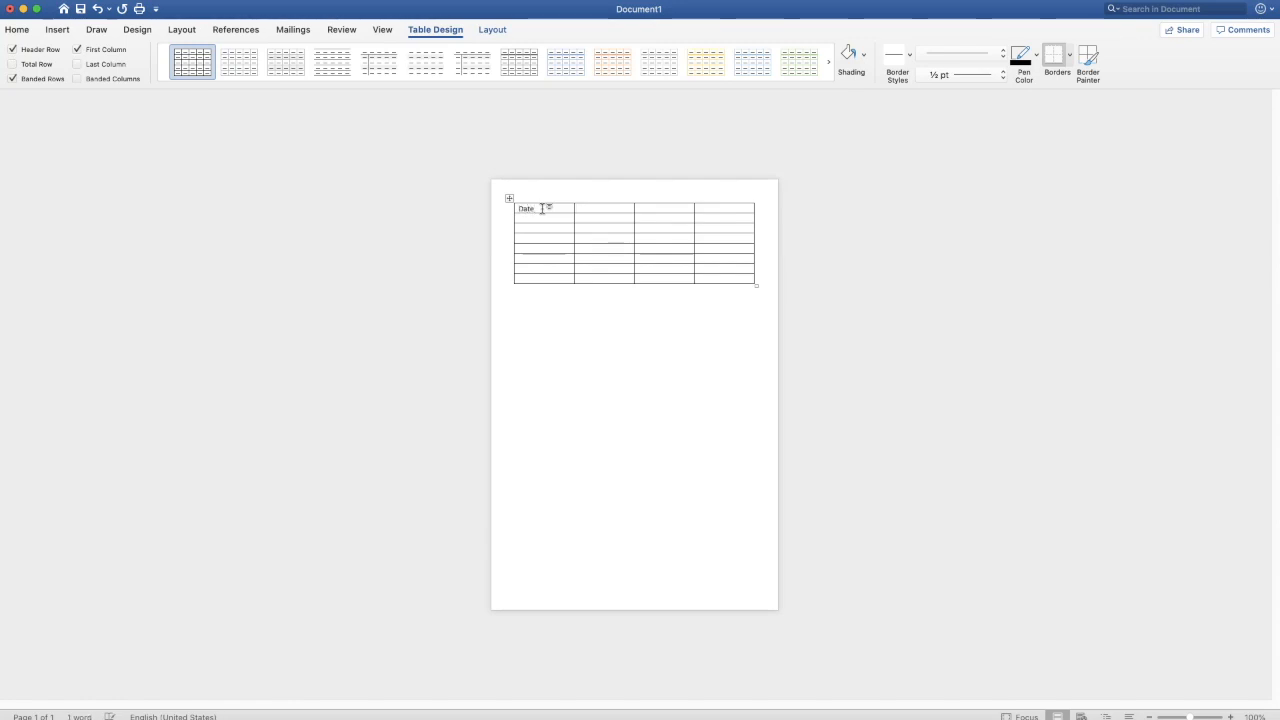
type("Start")
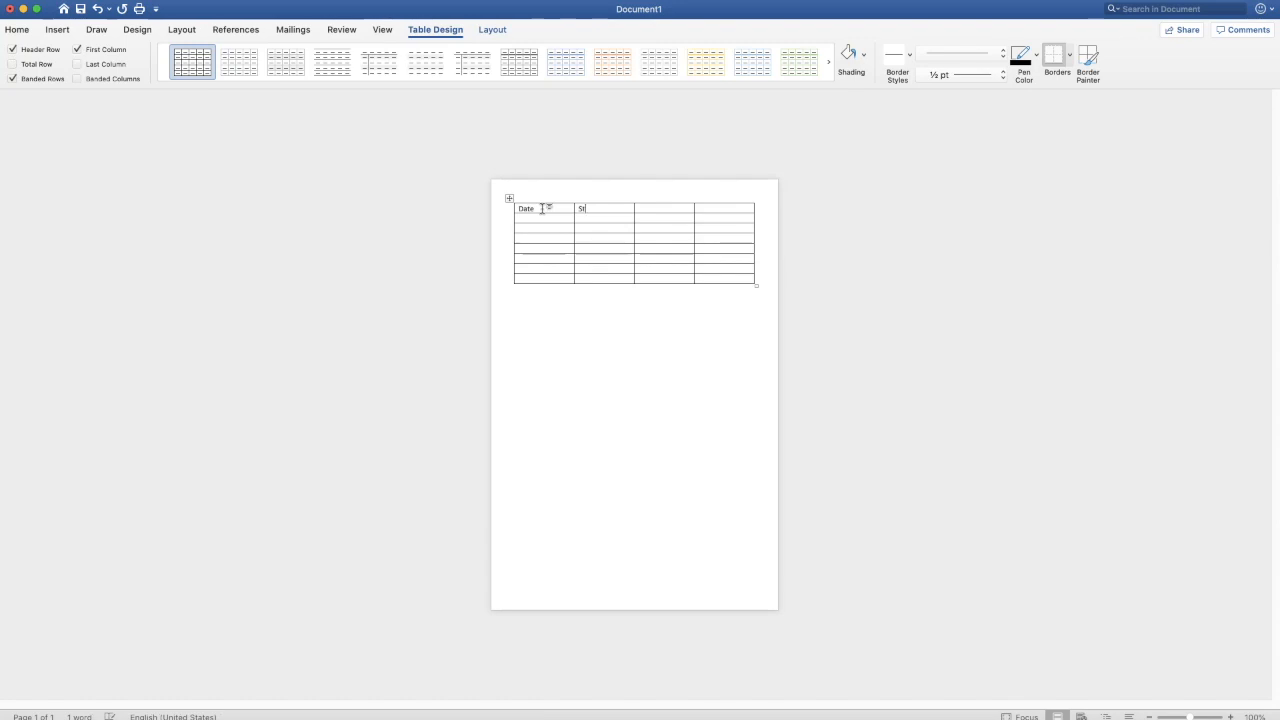
left_click(637, 213)
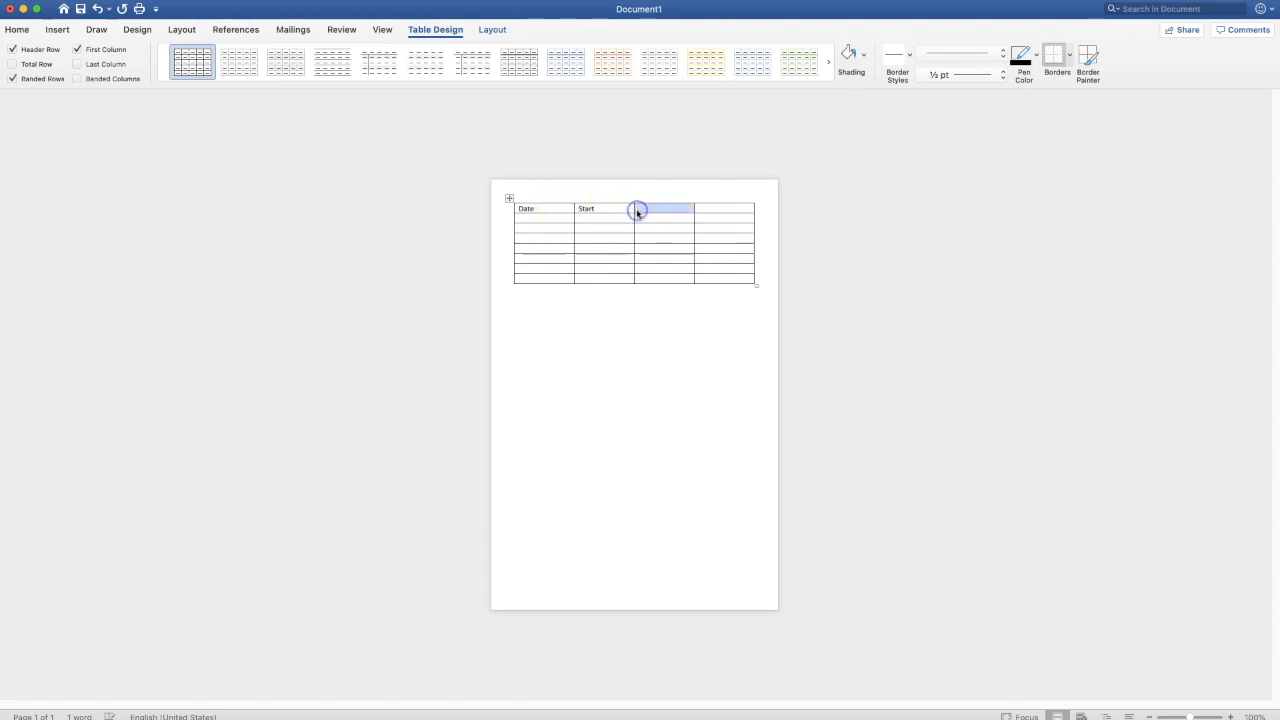
type("End")
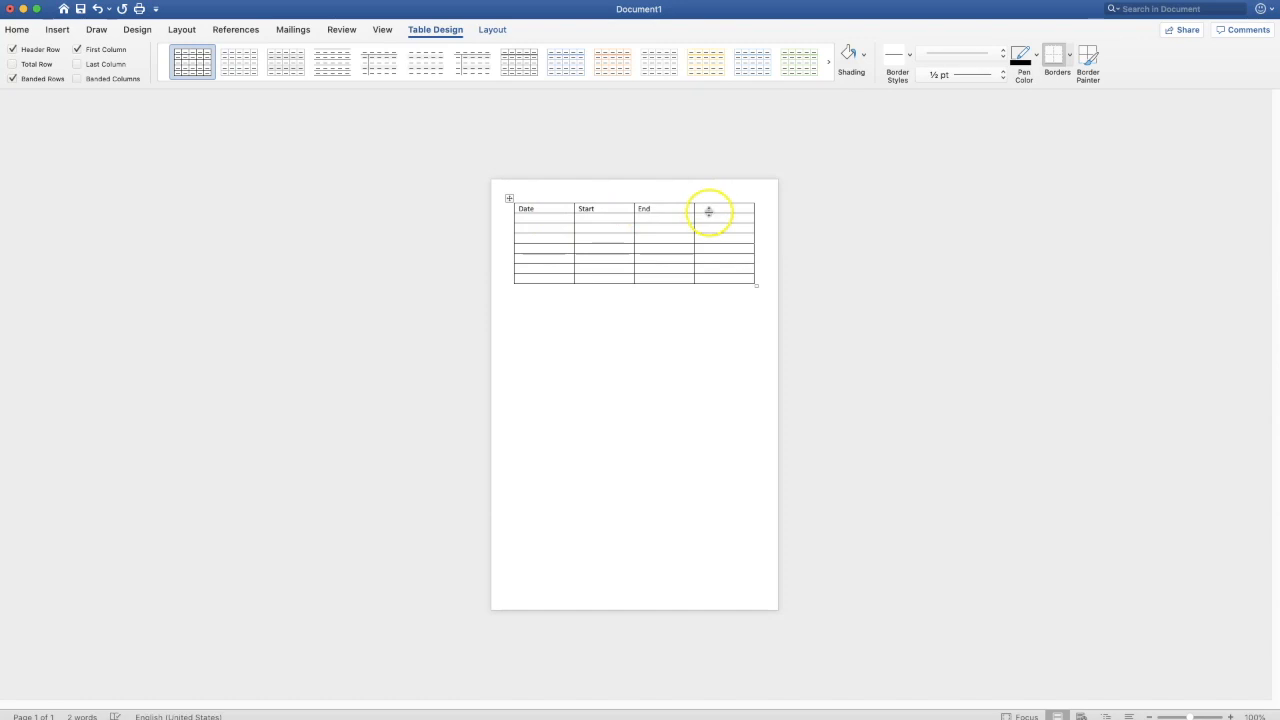
left_click(709, 208)
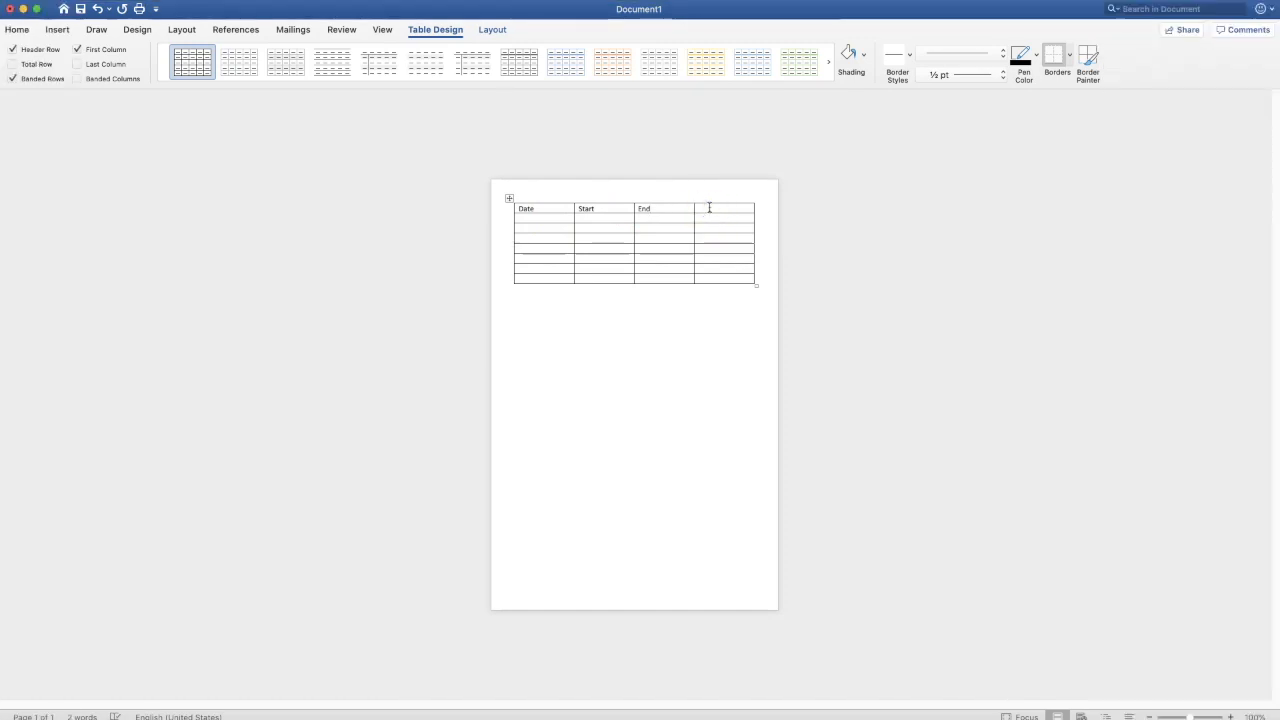
type("Total")
left_click(522, 219)
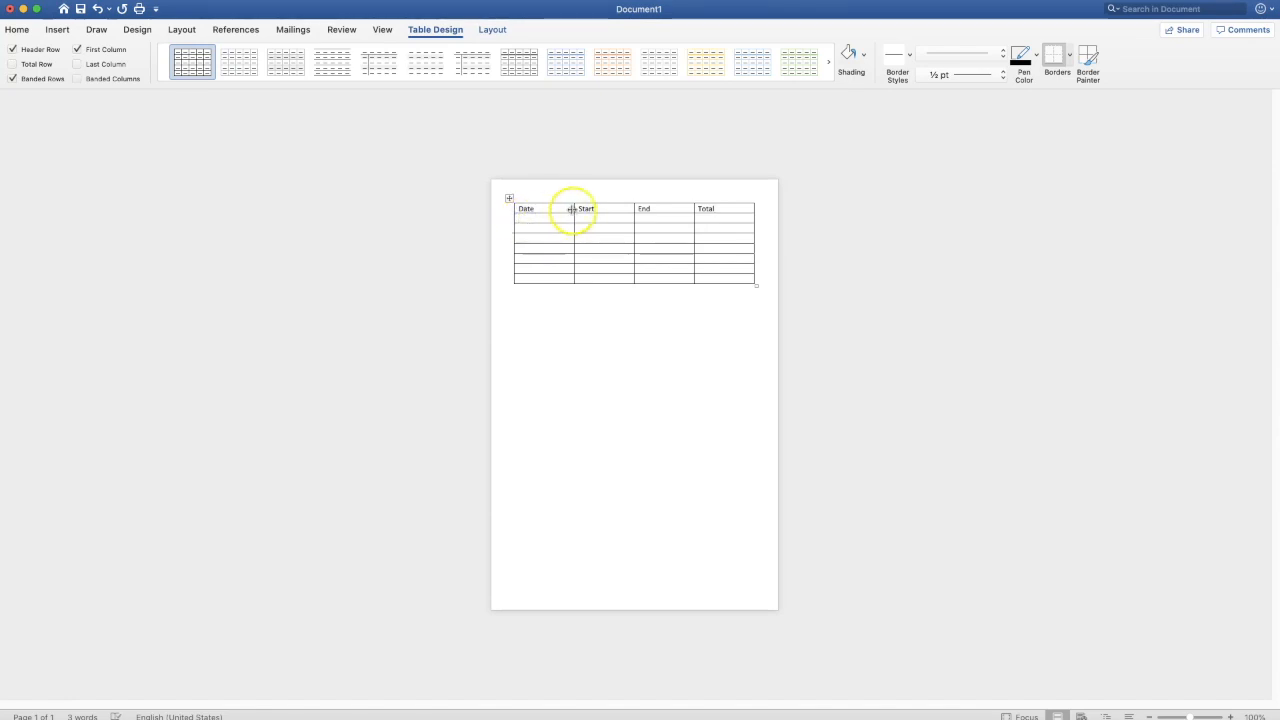
Step: Narrow the Date column to about 0.68 in and the Total column to a similar width, widening Start and End
left_click(572, 208)
left_click_drag(572, 208, 547, 209)
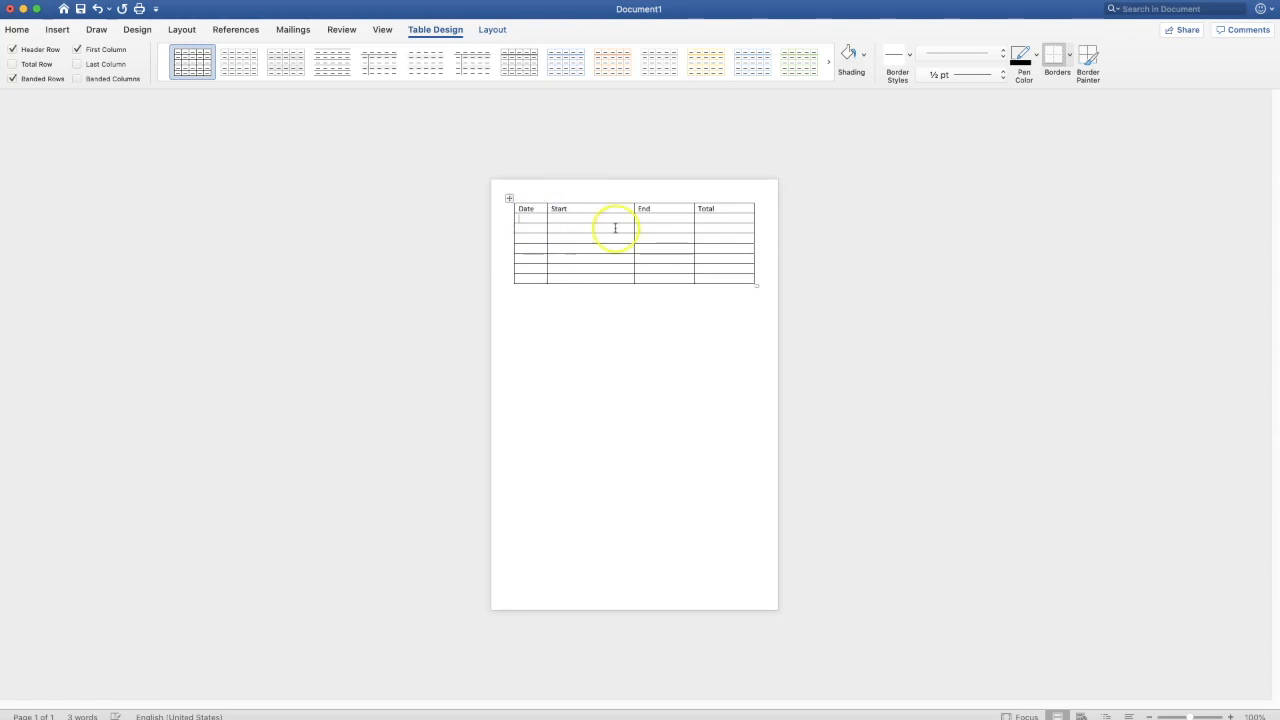
left_click(691, 226)
left_click_drag(694, 207, 722, 208)
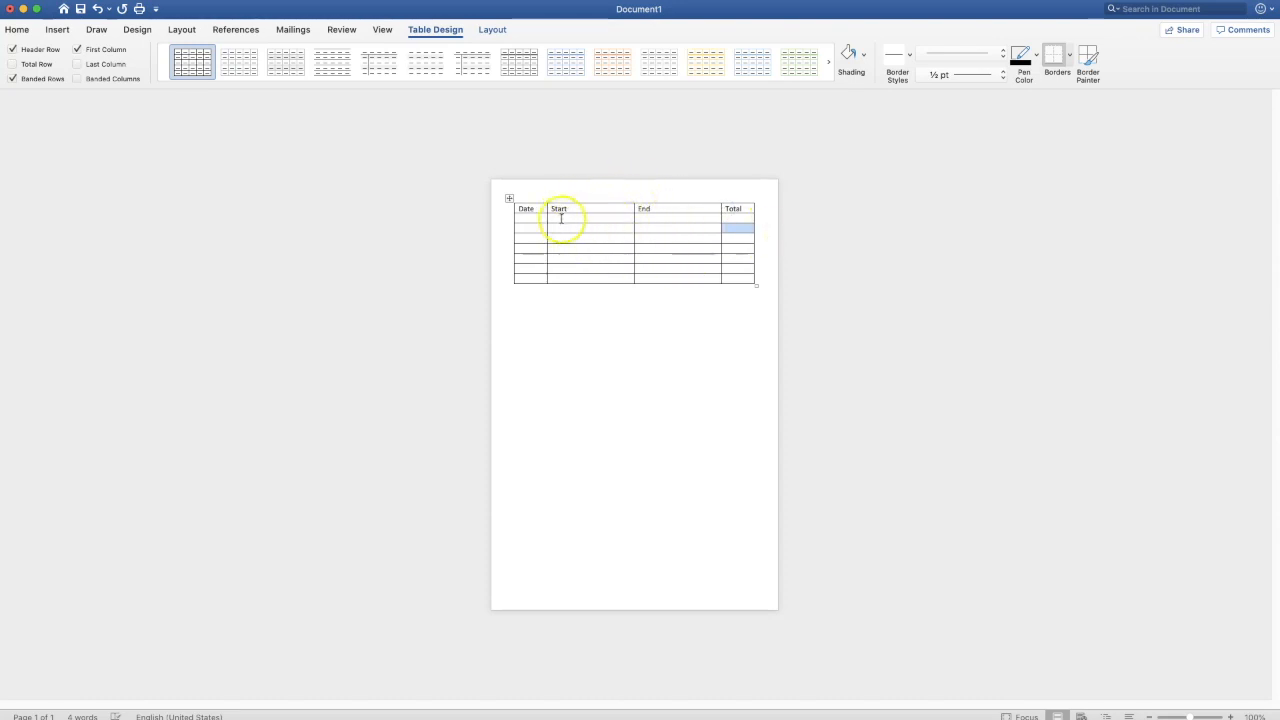
Step: Distribute the Start and End columns evenly over all rows of the table
left_click_drag(573, 208, 650, 279)
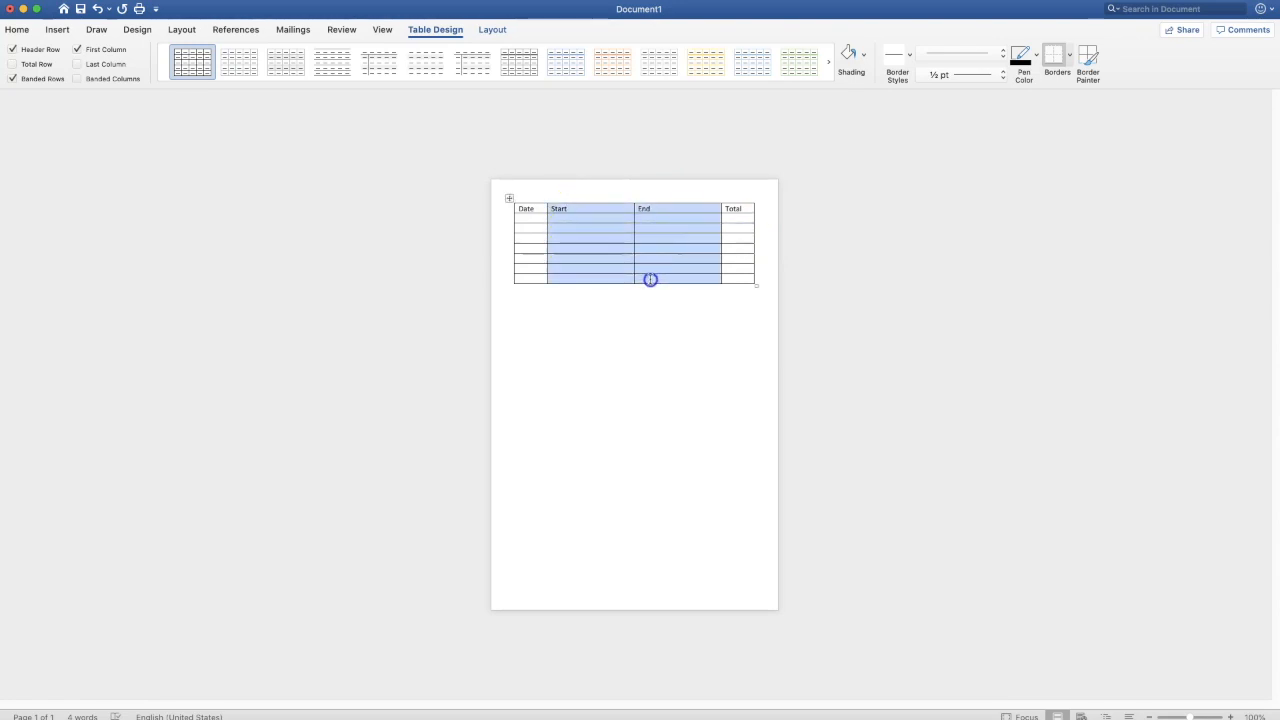
right_click(616, 213)
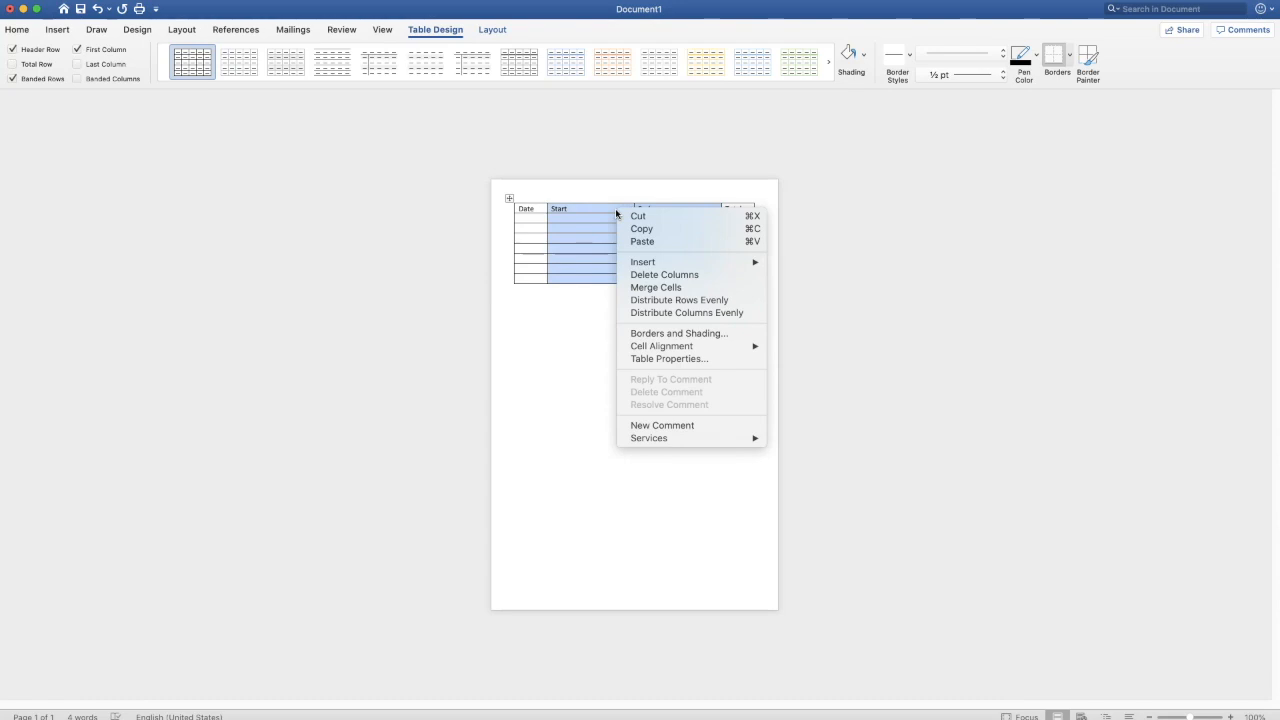
left_click(667, 313)
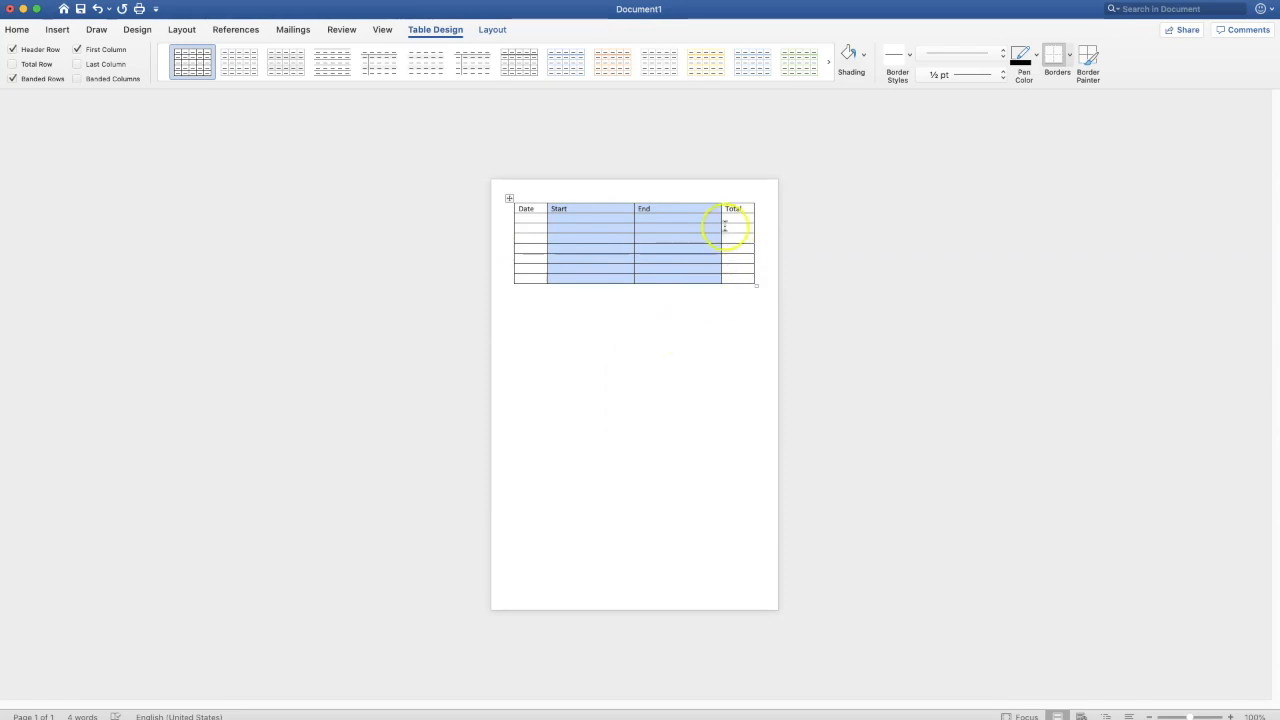
Step: Set the height of all blank rows below the header row to 0.5 in
left_click(527, 208)
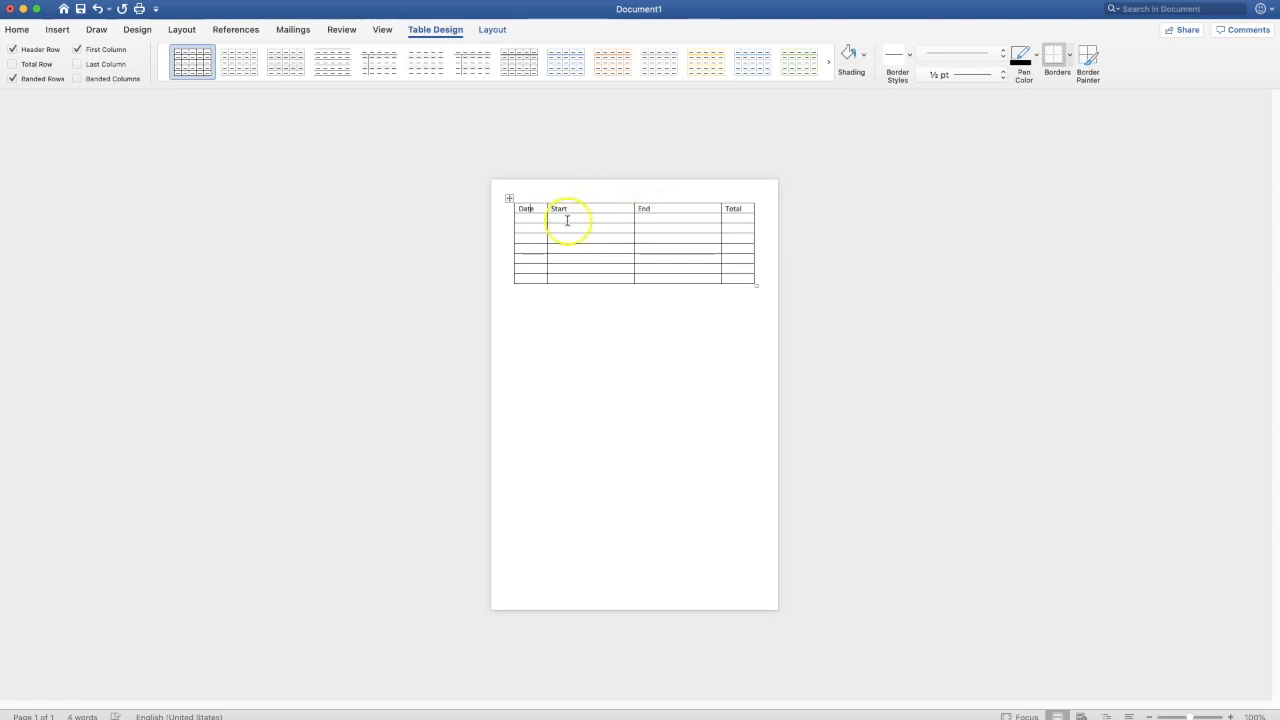
left_click(567, 219)
left_click(541, 219)
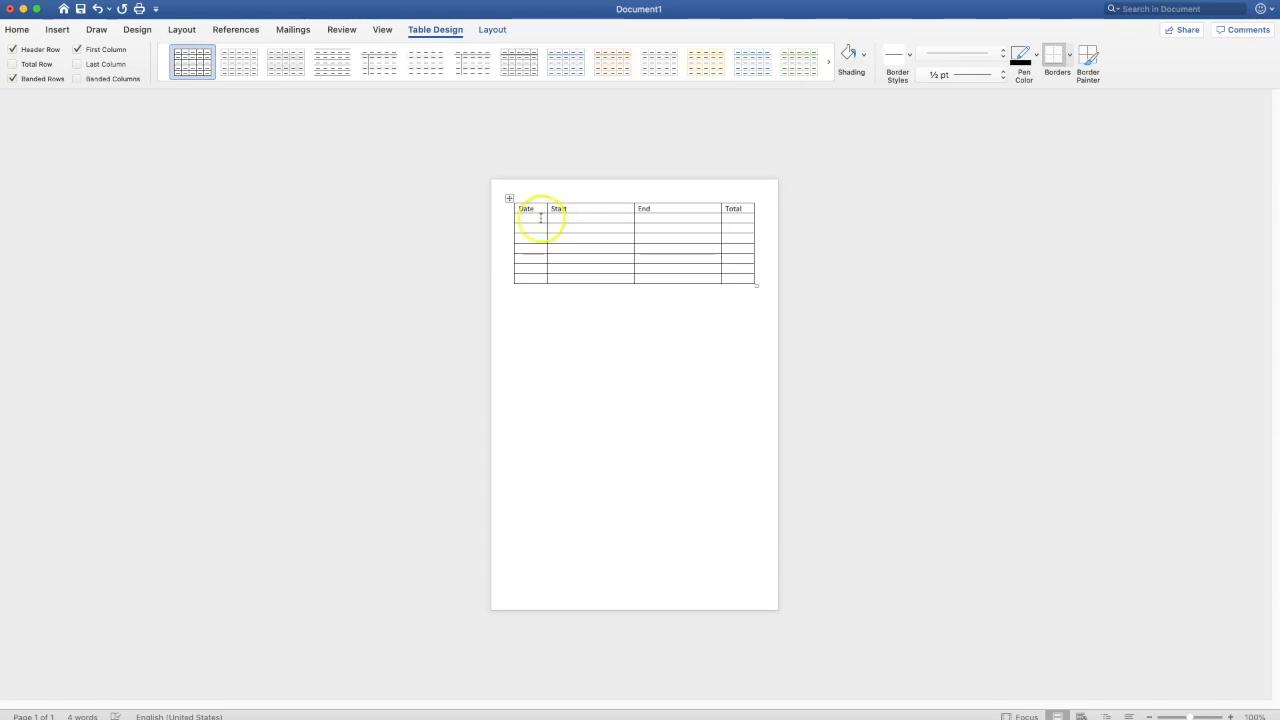
left_click(538, 218)
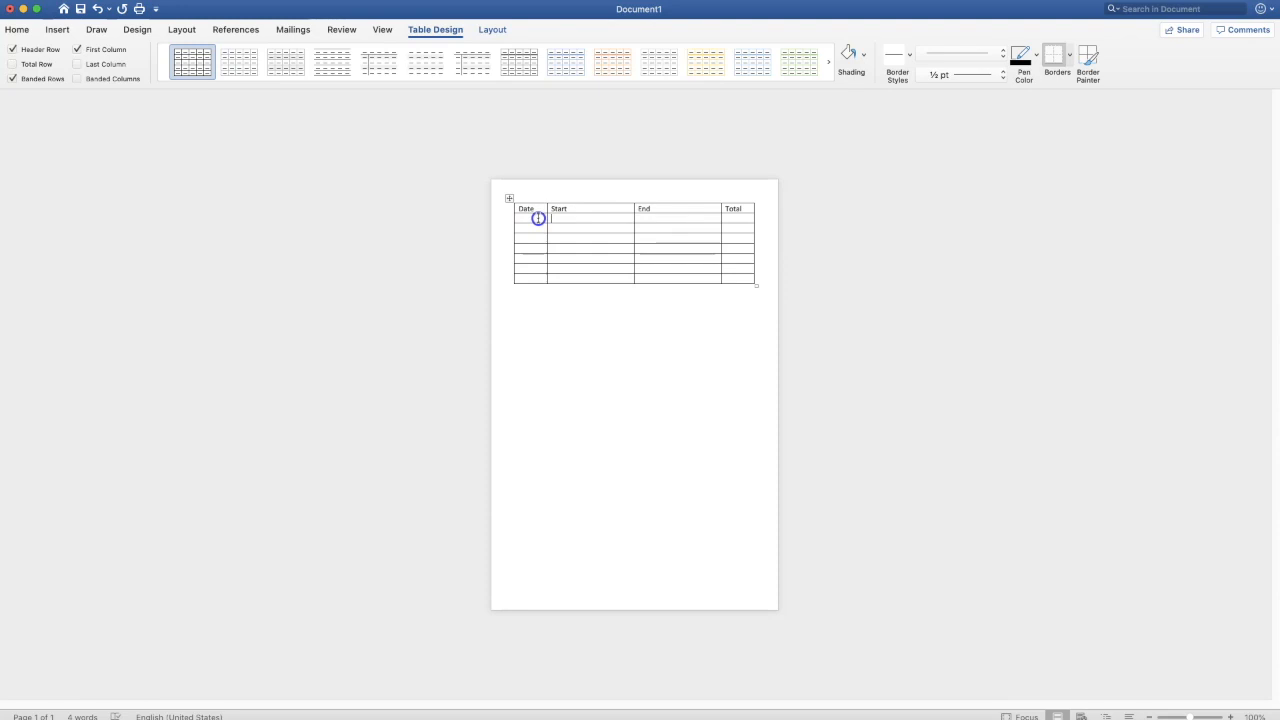
left_click_drag(538, 218, 742, 277)
right_click(614, 218)
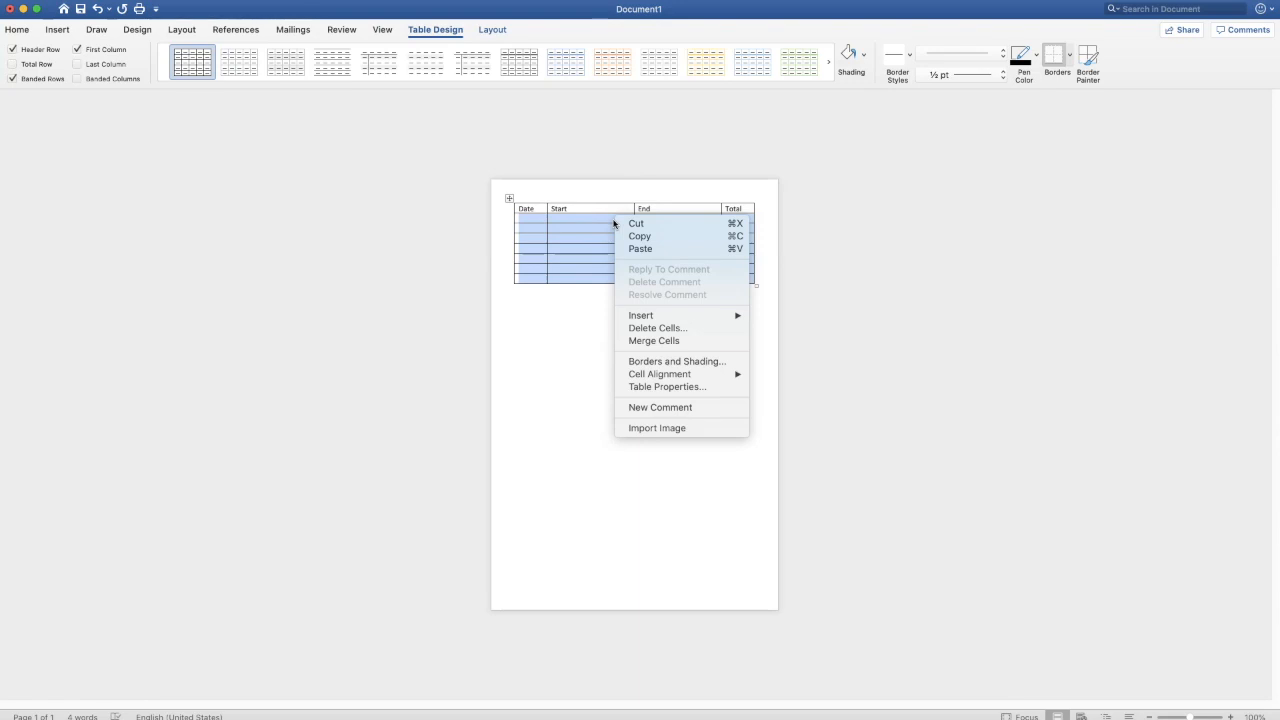
left_click(676, 389)
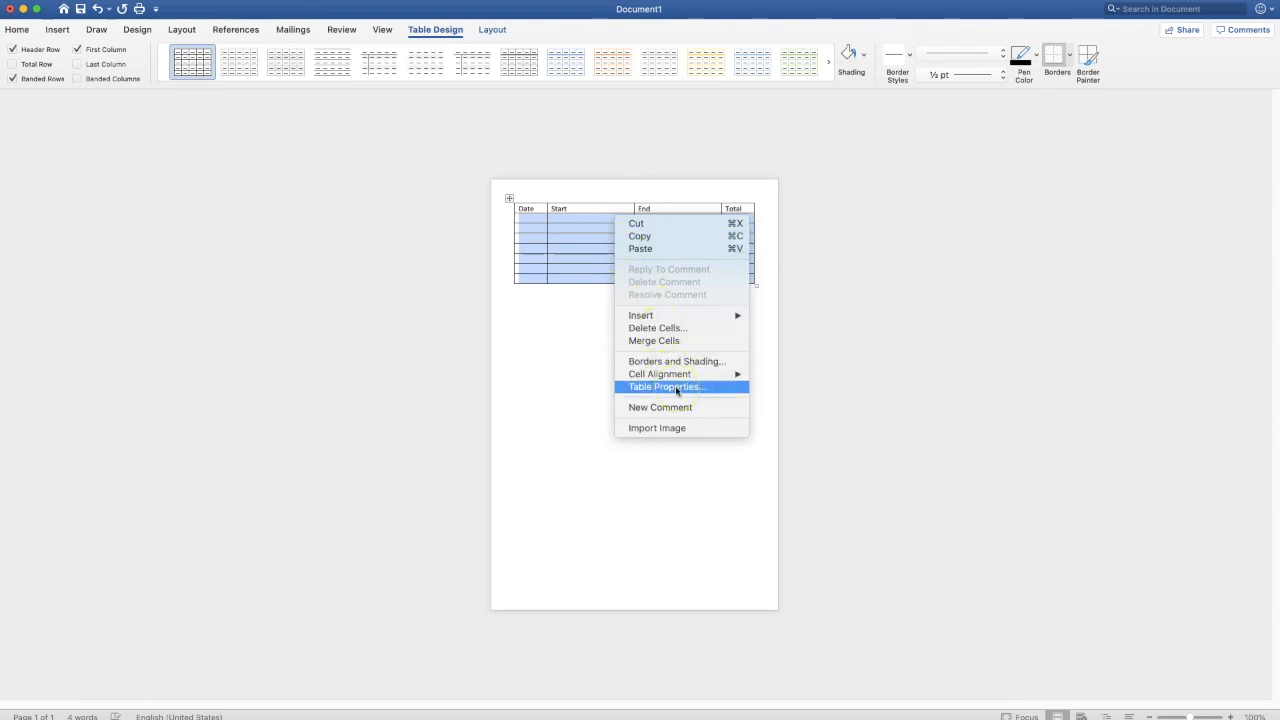
left_click(529, 38)
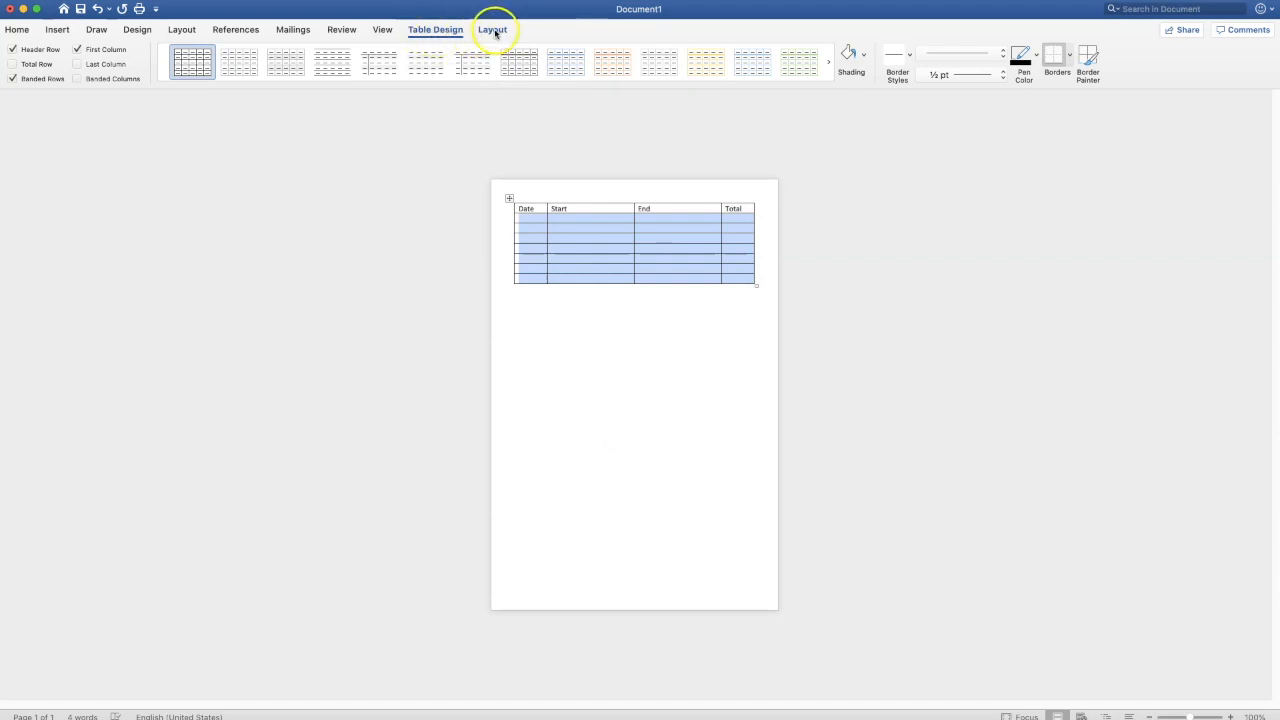
left_click(494, 31)
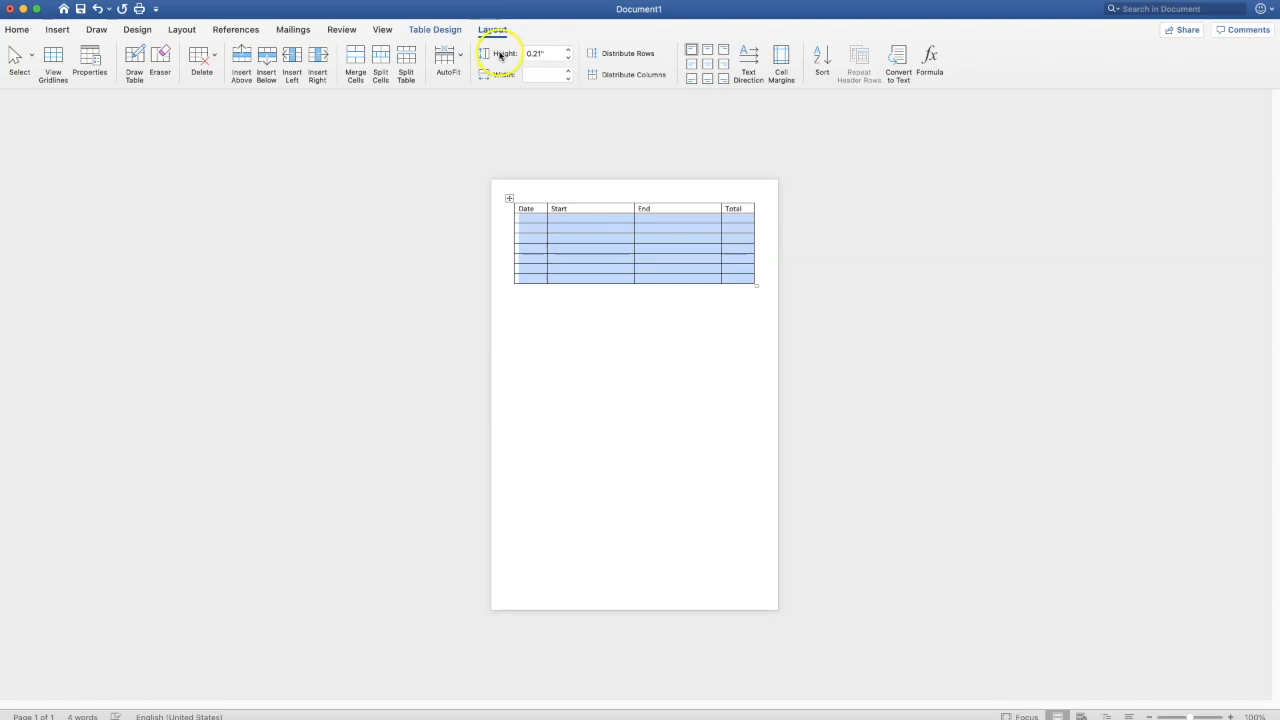
left_click(538, 54)
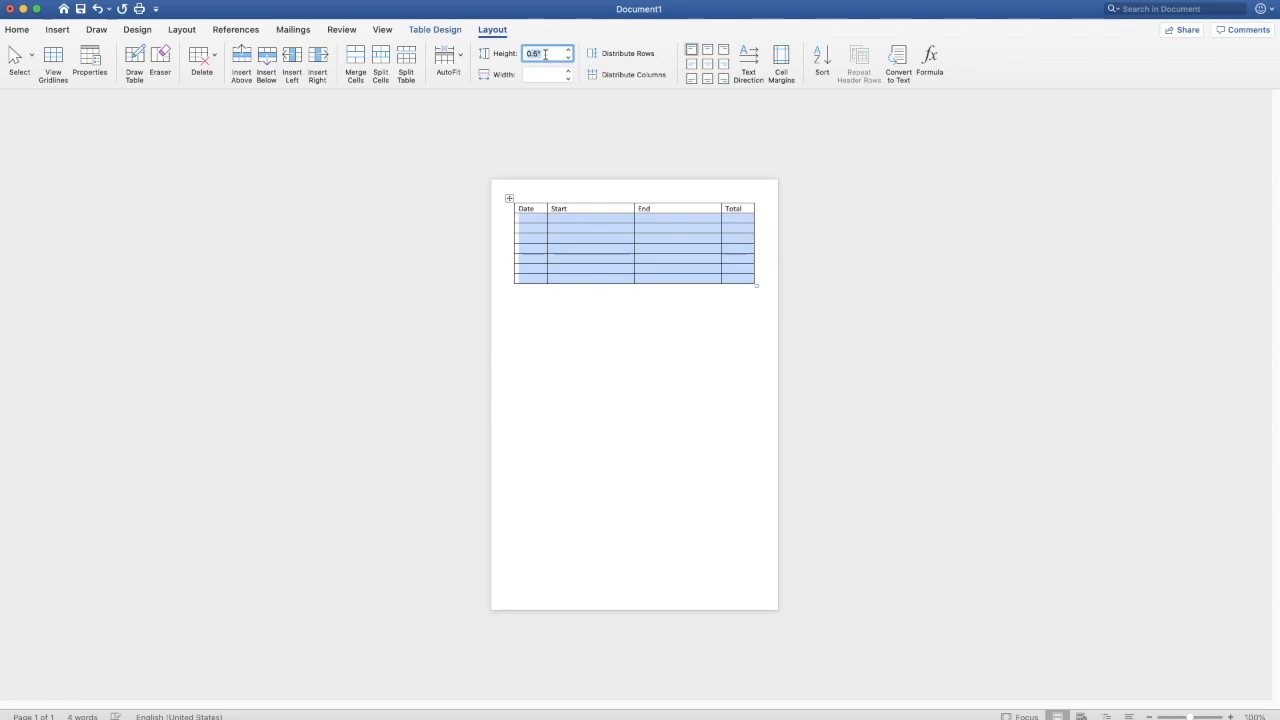
key("Return")
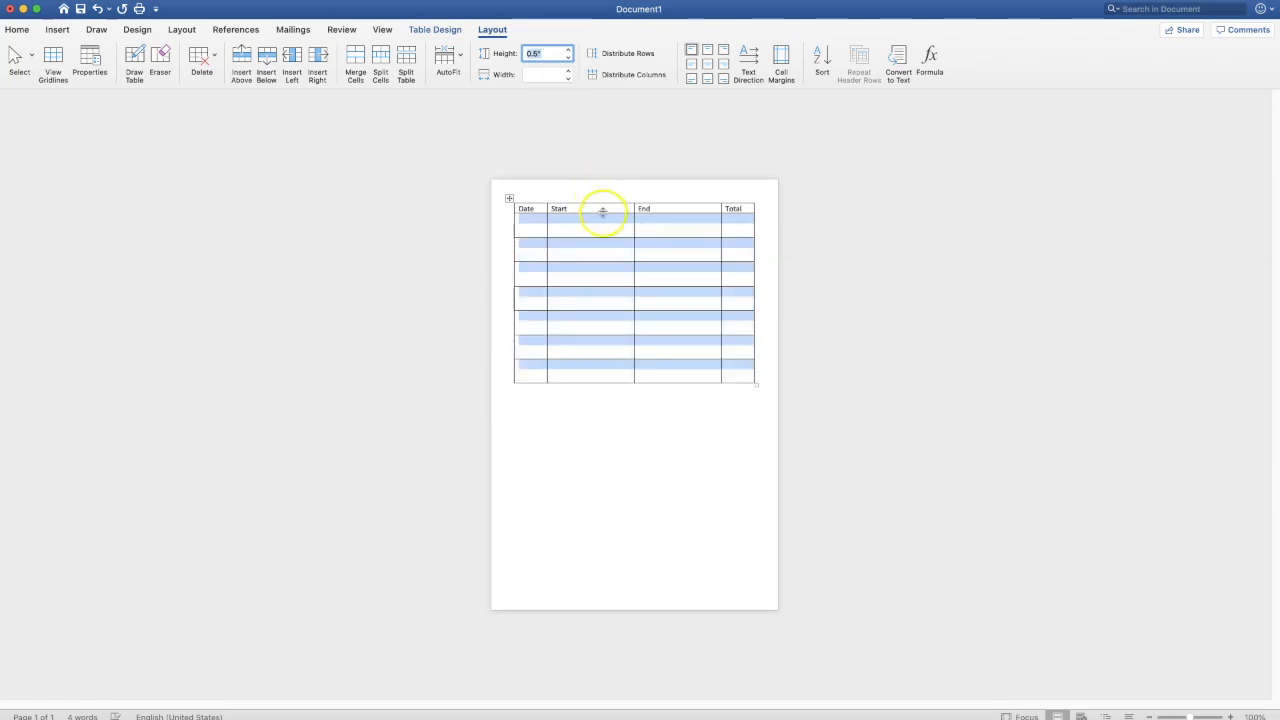
left_click(603, 222)
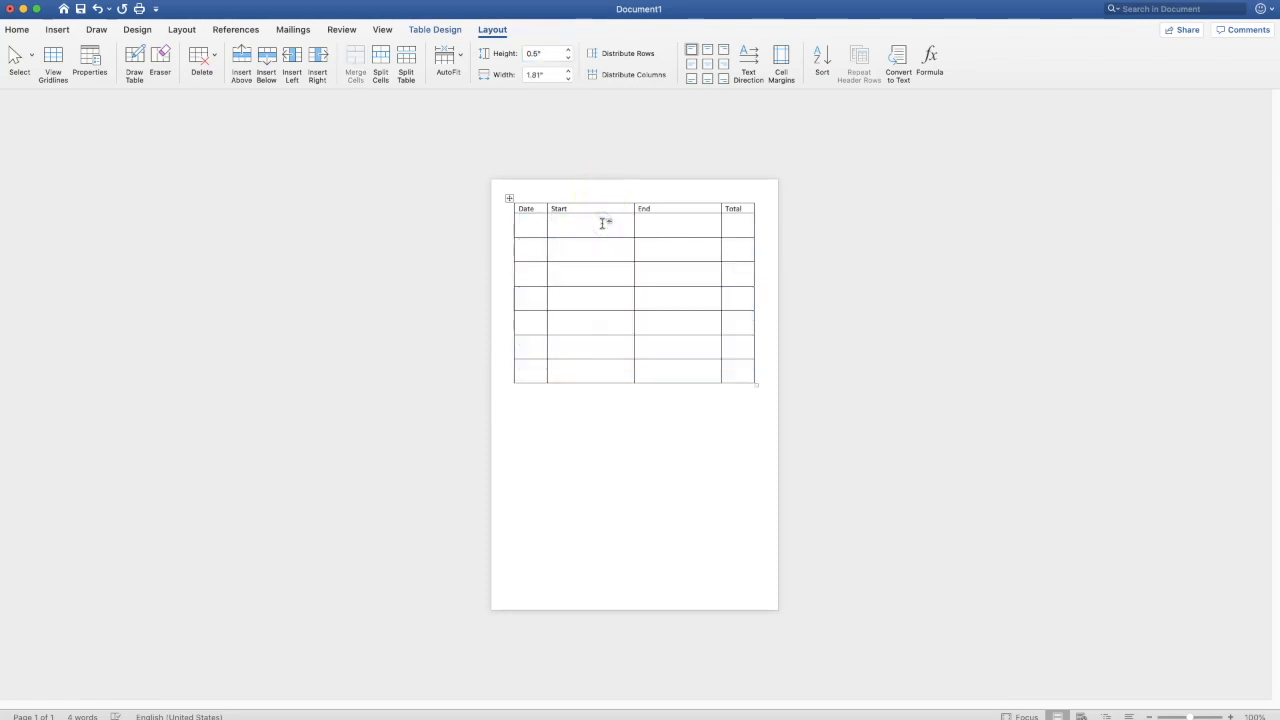
Step: Insert two more rows below the last two rows of the table
left_click(531, 347)
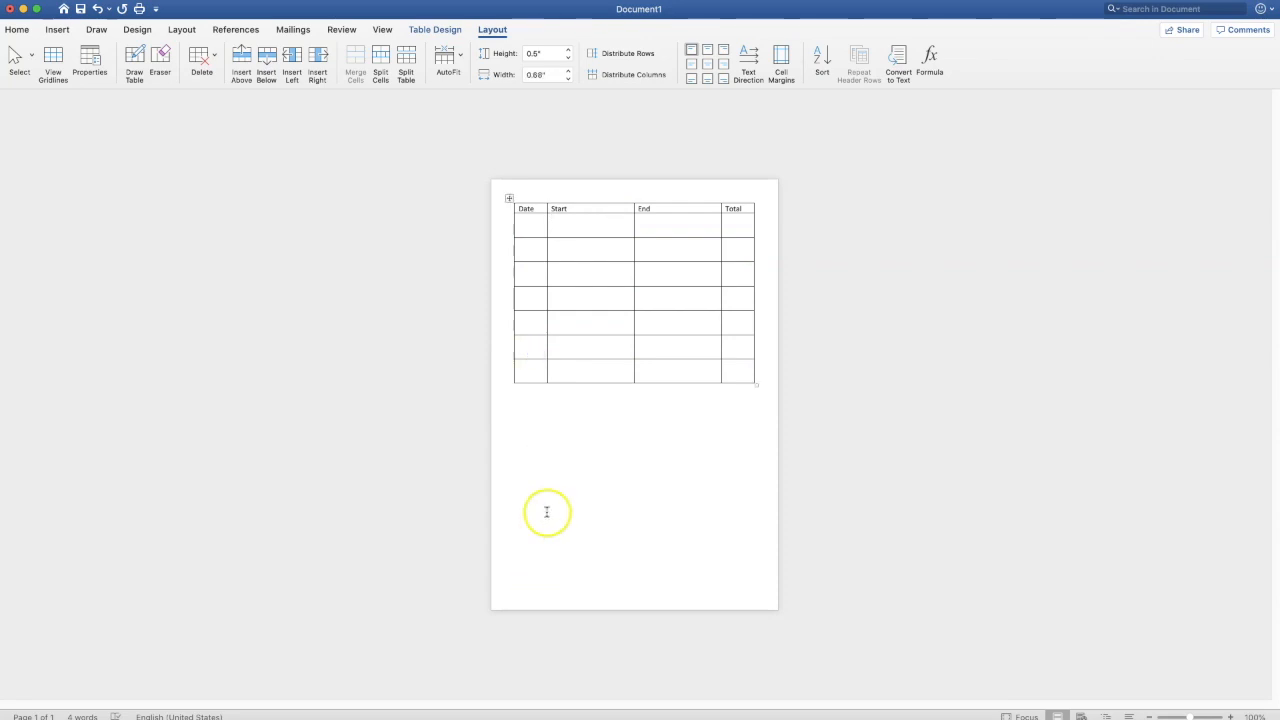
left_click_drag(527, 352, 725, 369)
right_click(704, 371)
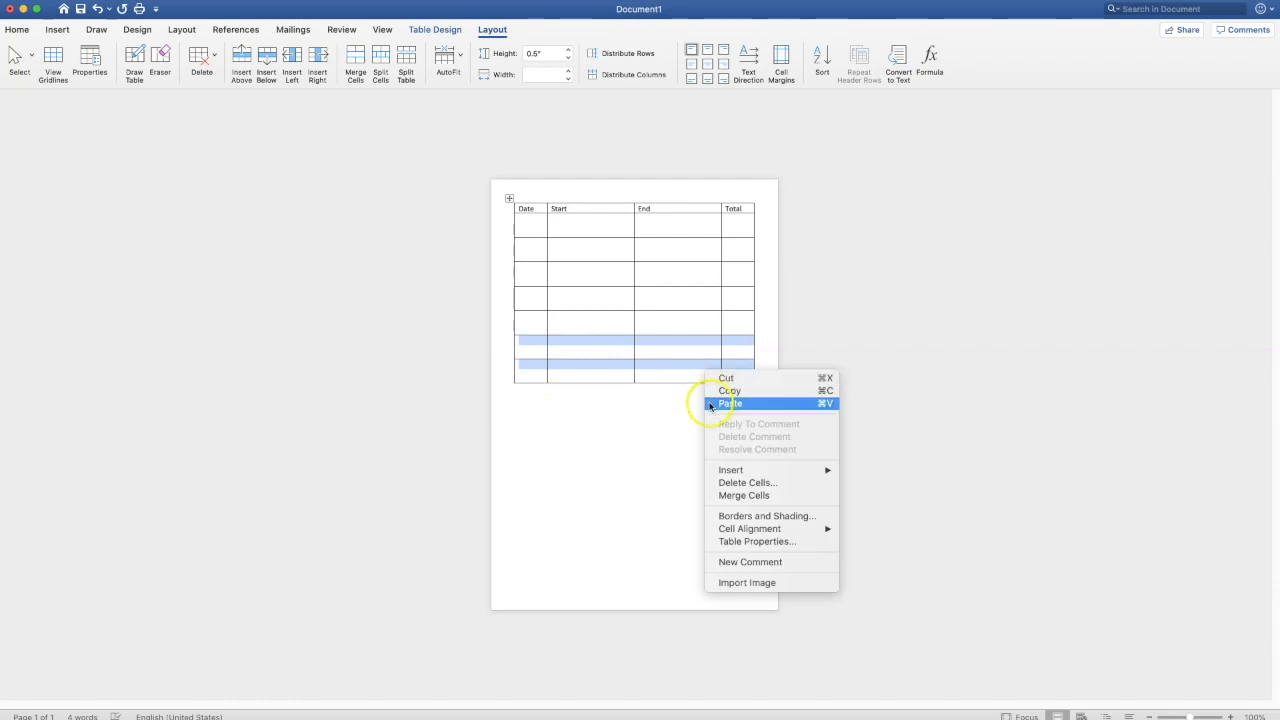
mouse_move(740, 474)
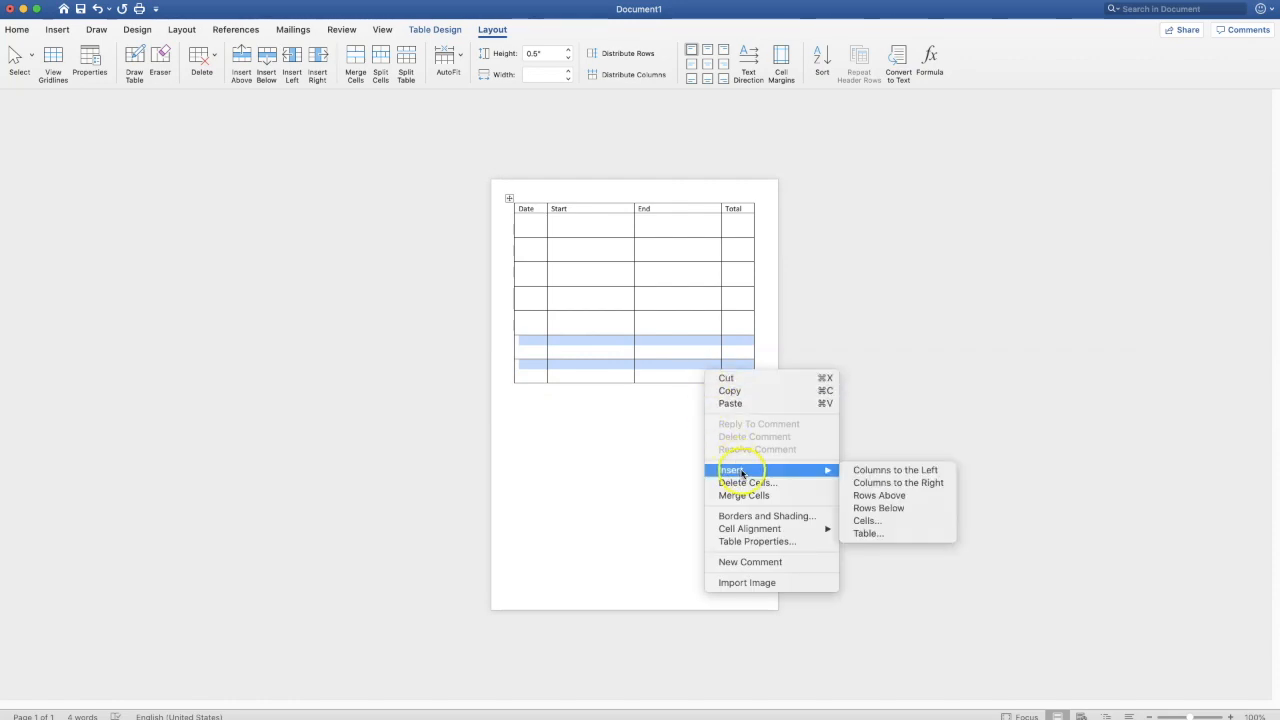
left_click(871, 508)
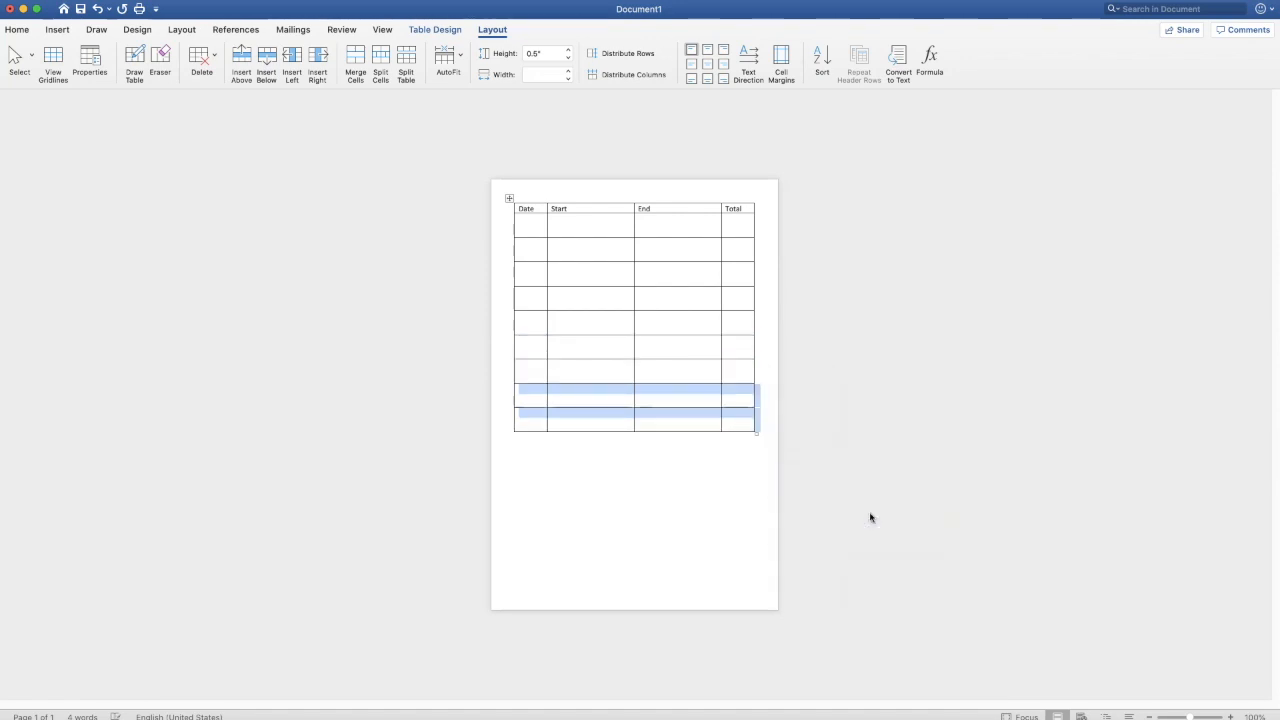
Step: Select the last five table rows and insert five more rows below them
left_click_drag(522, 322, 723, 420)
right_click(684, 413)
left_click(686, 417)
right_click(686, 413)
mouse_move(718, 510)
left_click(862, 548)
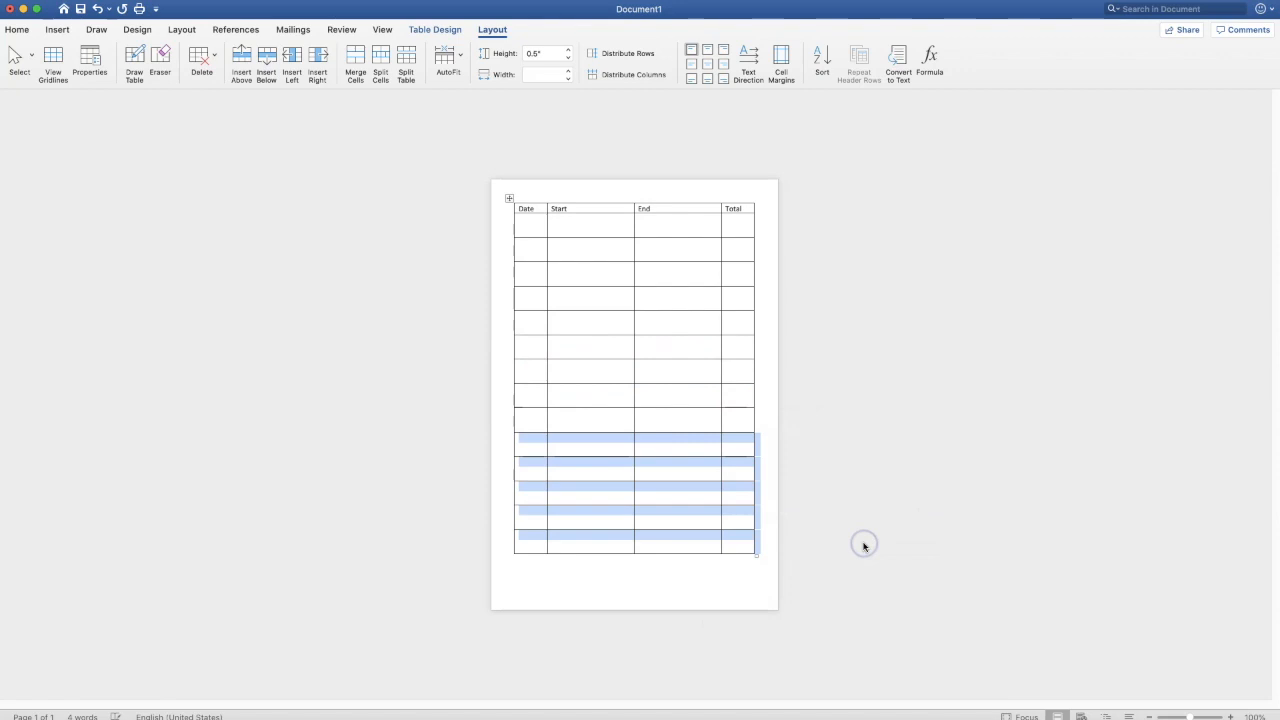
Step: Add another two rows at the end of the table to fill the rest of the page
left_click(608, 524)
left_click_drag(608, 524, 606, 537)
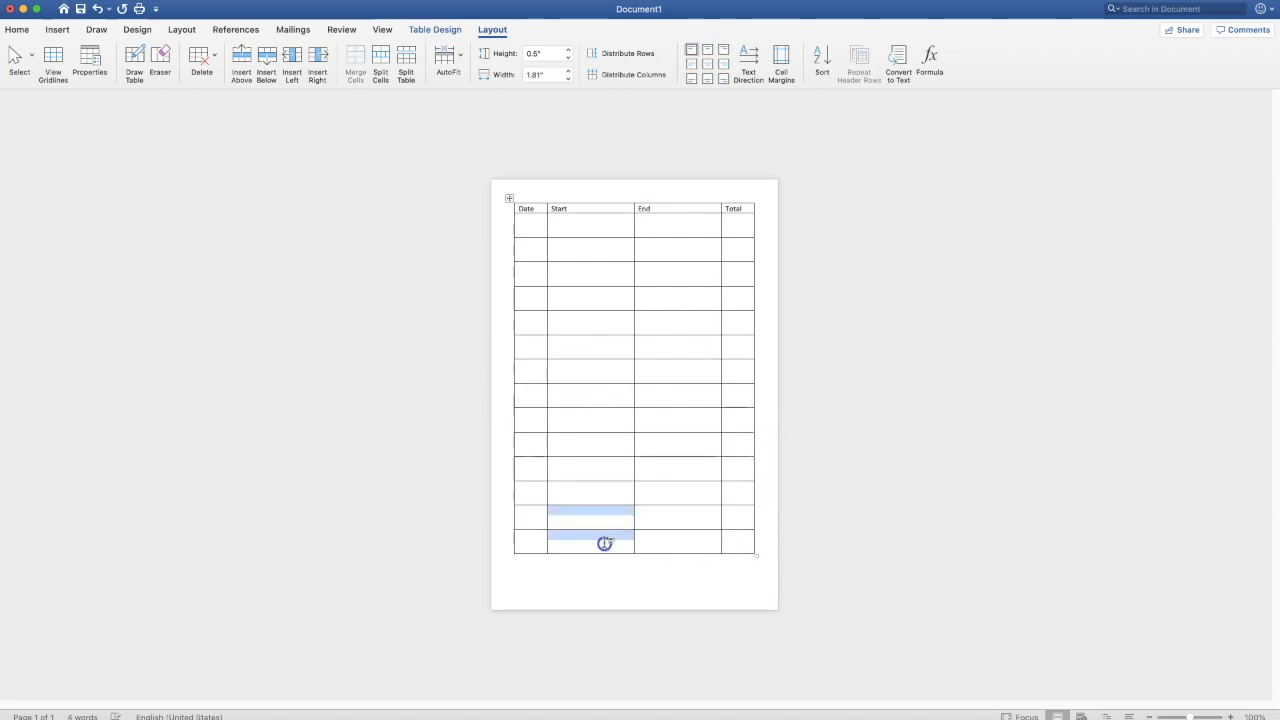
right_click(603, 543)
mouse_move(668, 617)
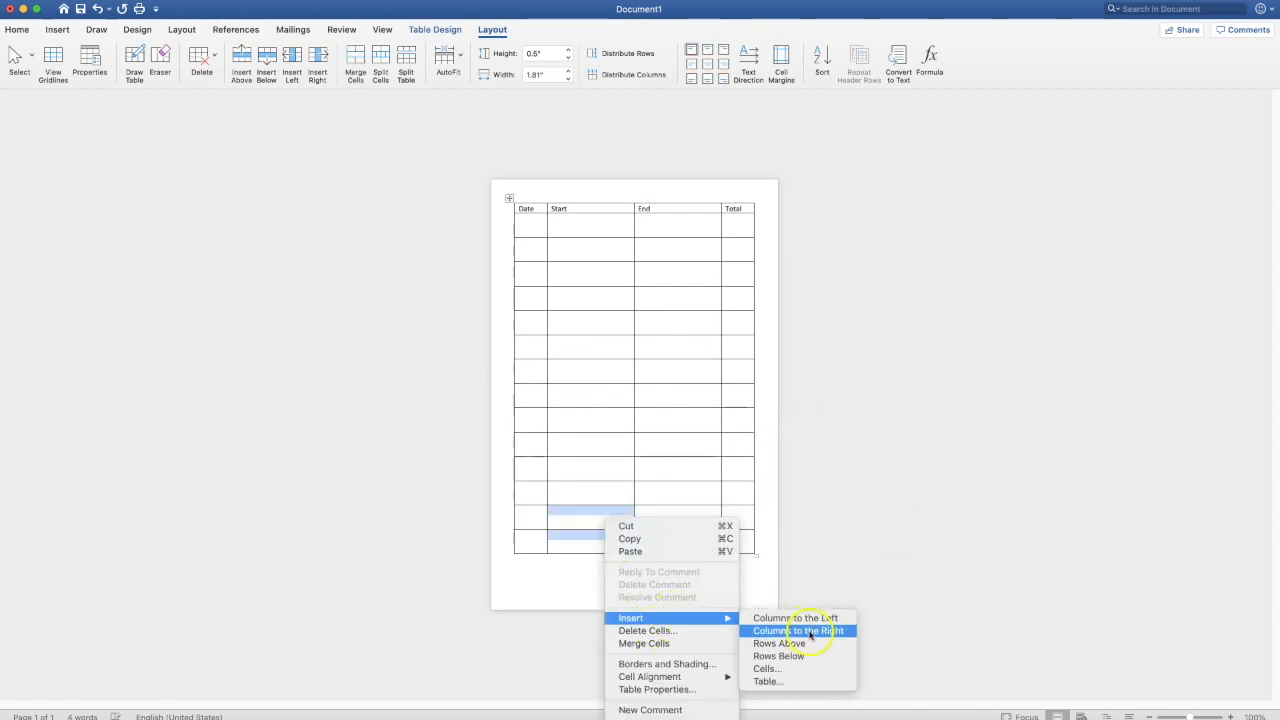
left_click(810, 656)
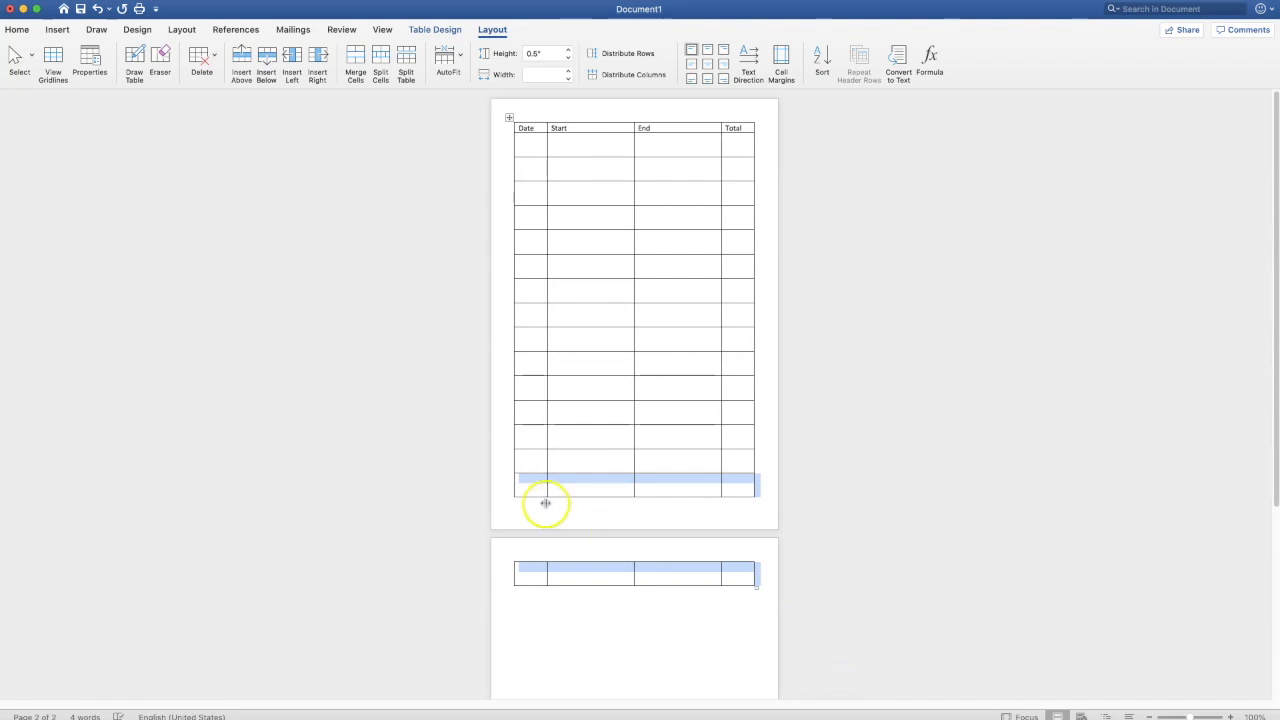
Step: Delete the entire table row that spilled onto the second page and return to the last row on the first page
left_click(576, 572)
right_click(576, 572)
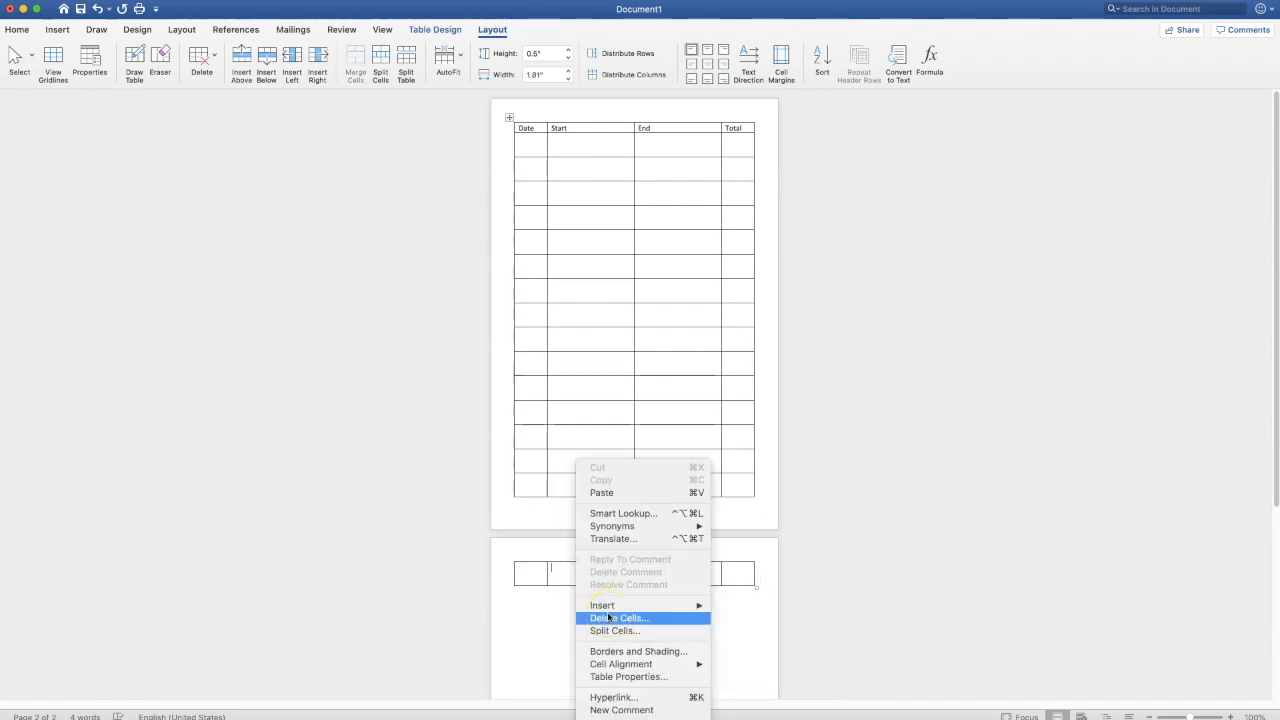
left_click(531, 571)
left_click_drag(531, 571, 687, 573)
right_click(686, 580)
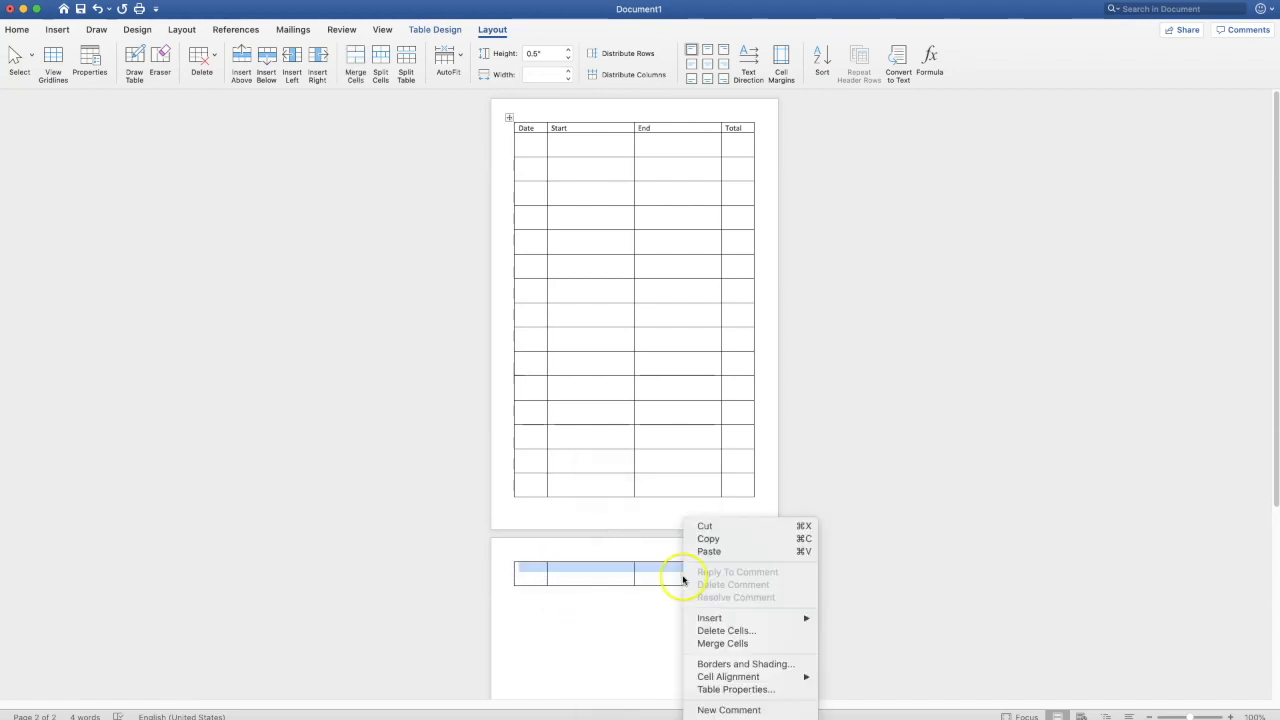
left_click(711, 631)
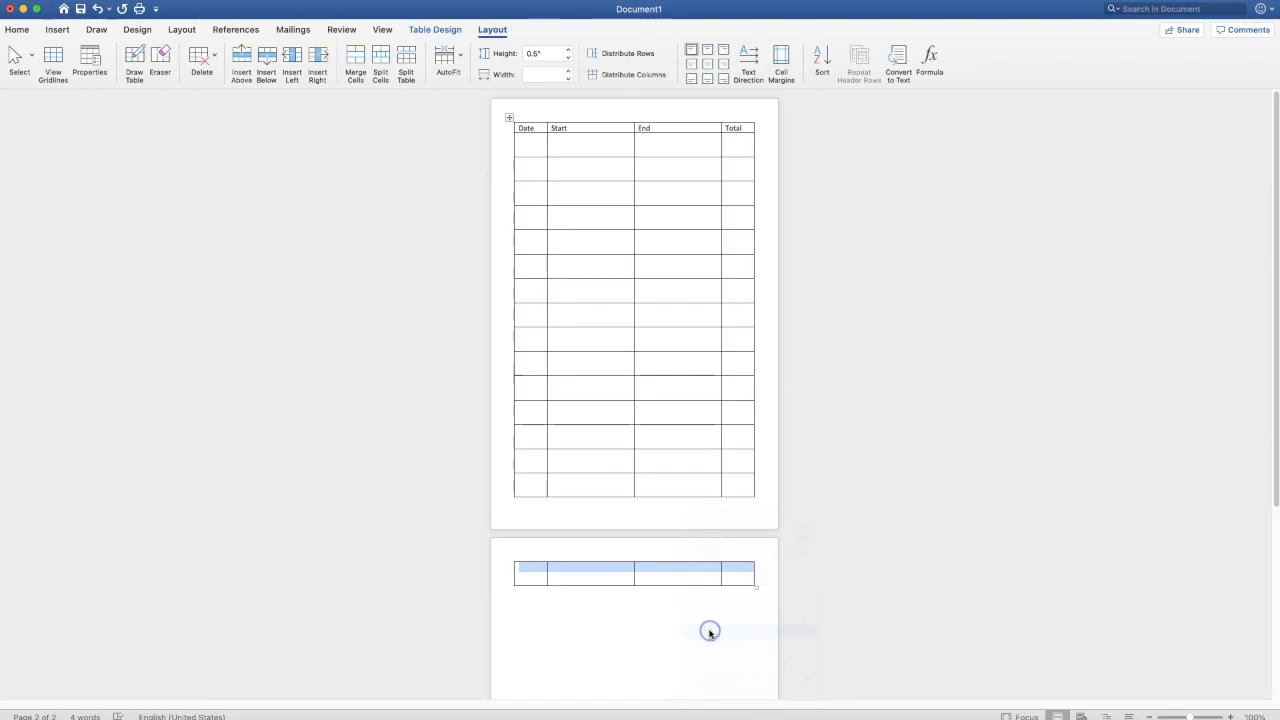
left_click(598, 213)
left_click(661, 248)
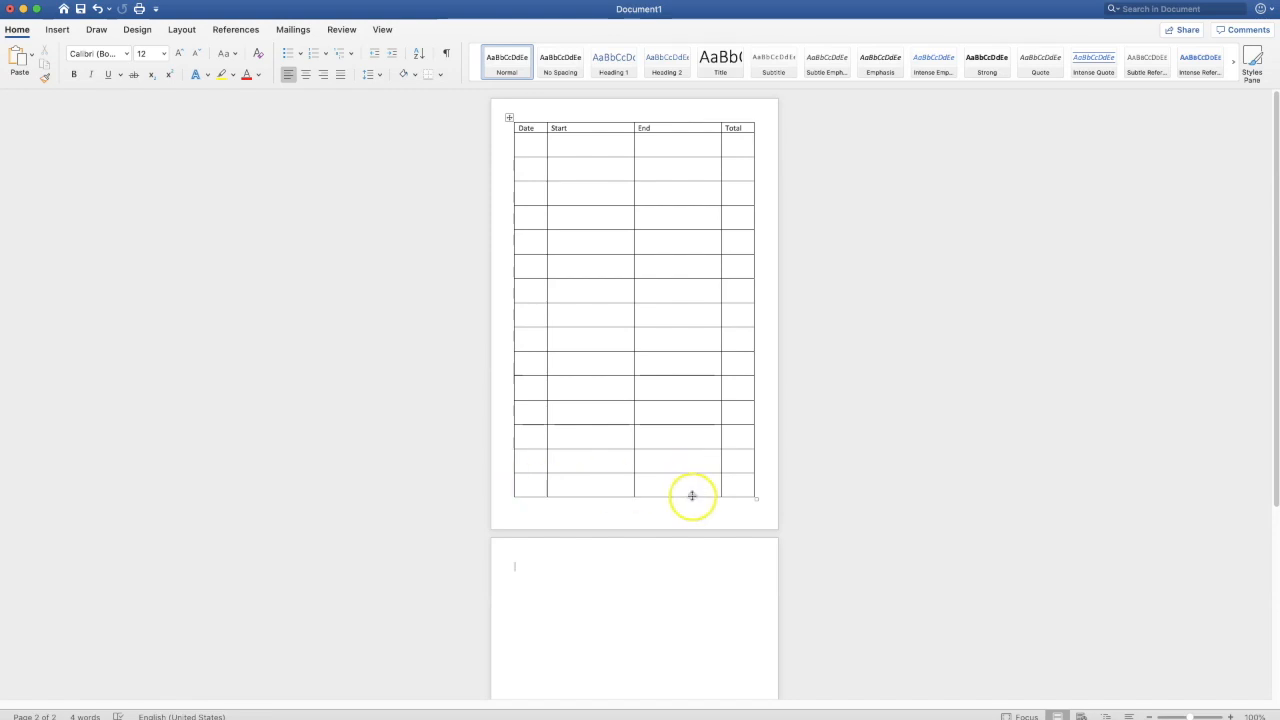
left_click(514, 482)
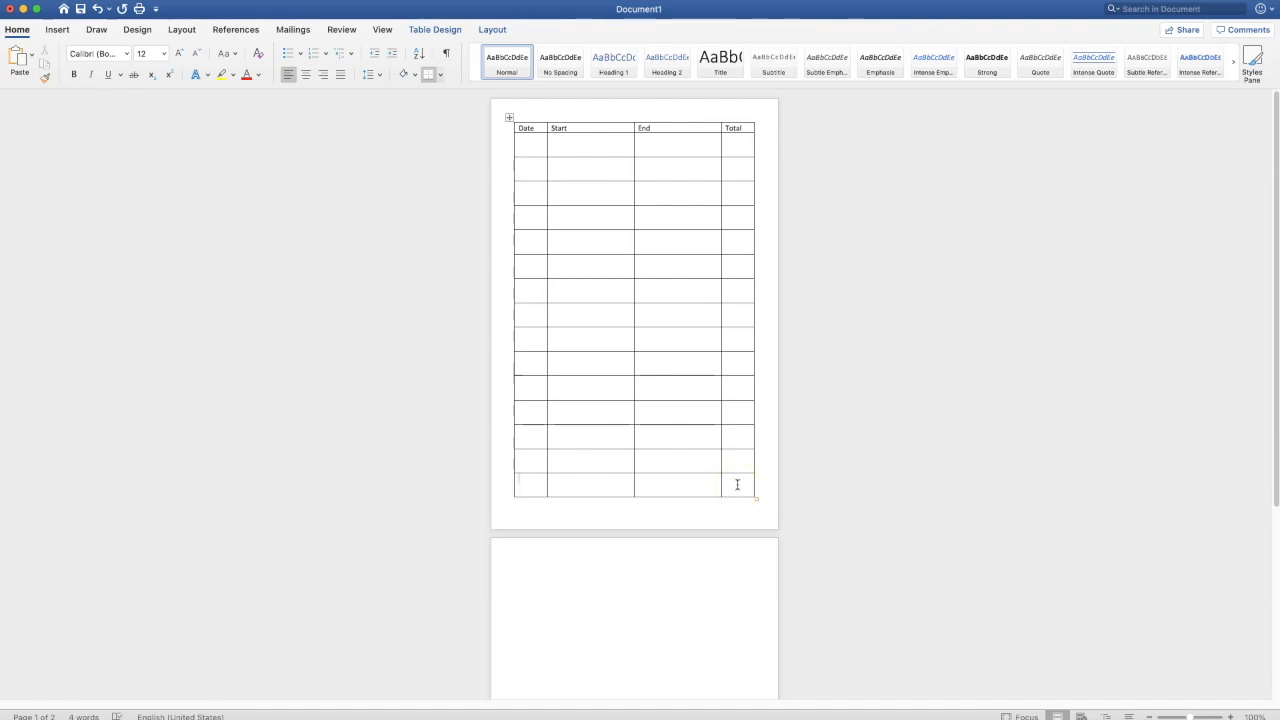
Step: Paint over the outer and dividing borders of the last row's first three cells in white with Border Painter
left_click(430, 30)
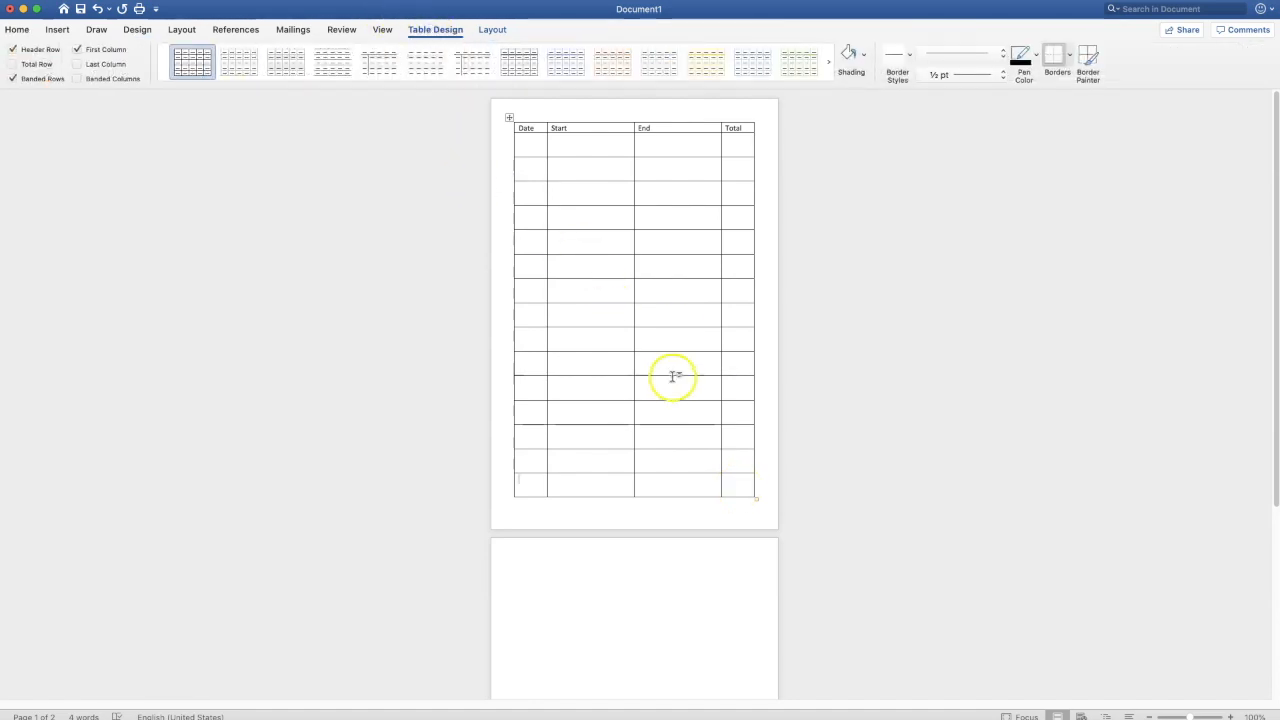
left_click(1035, 57)
left_click(1020, 118)
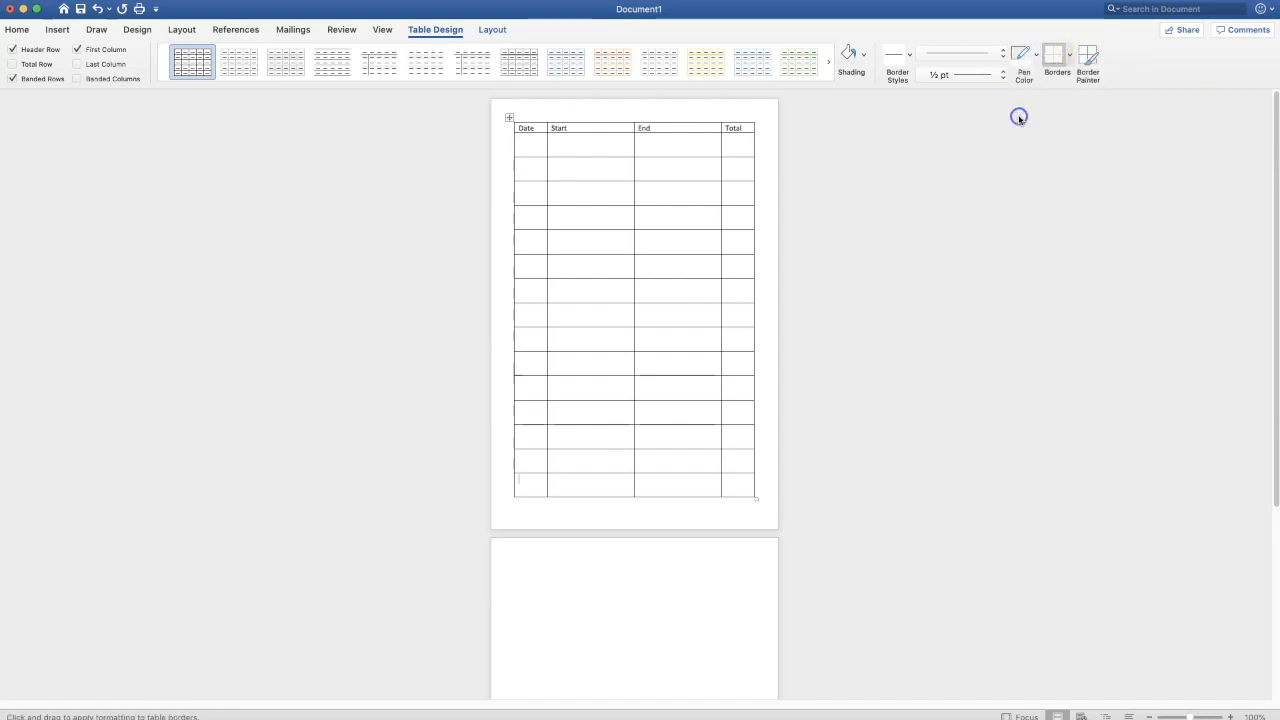
left_click(1092, 62)
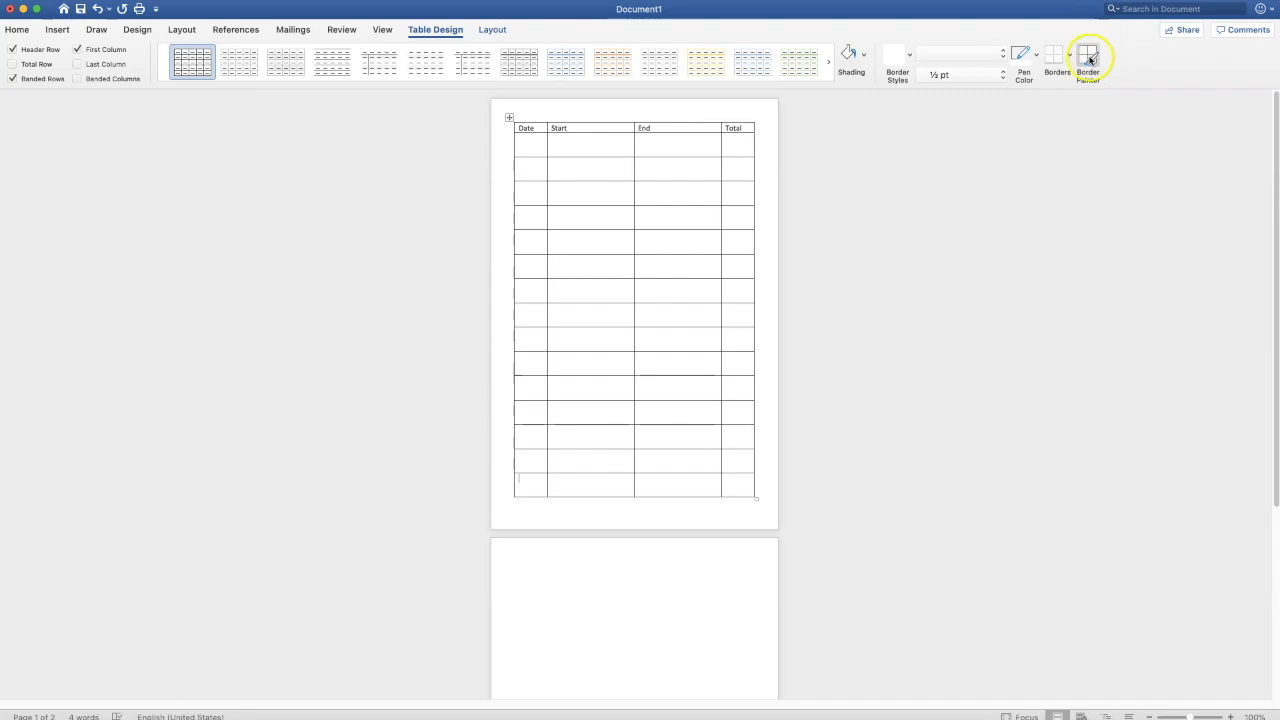
left_click(1093, 54)
left_click(514, 486)
left_click(537, 496)
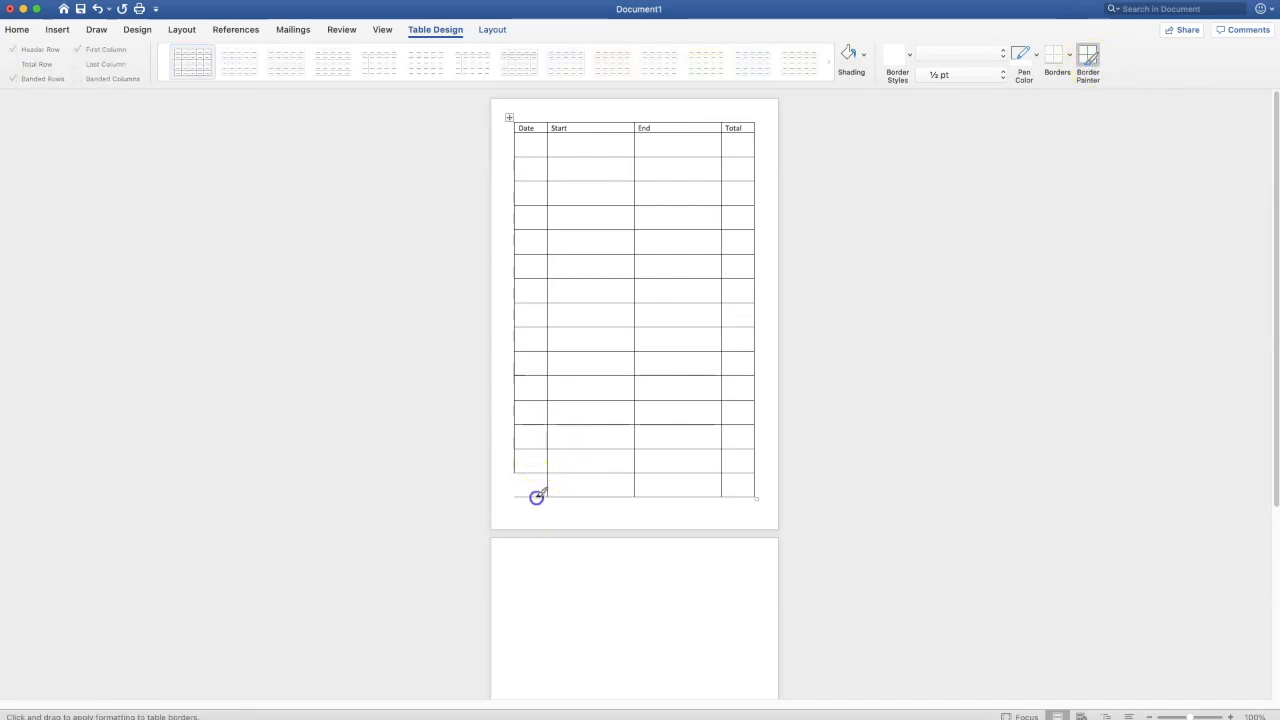
left_click(548, 490)
left_click(558, 497)
left_click(634, 479)
left_click(668, 497)
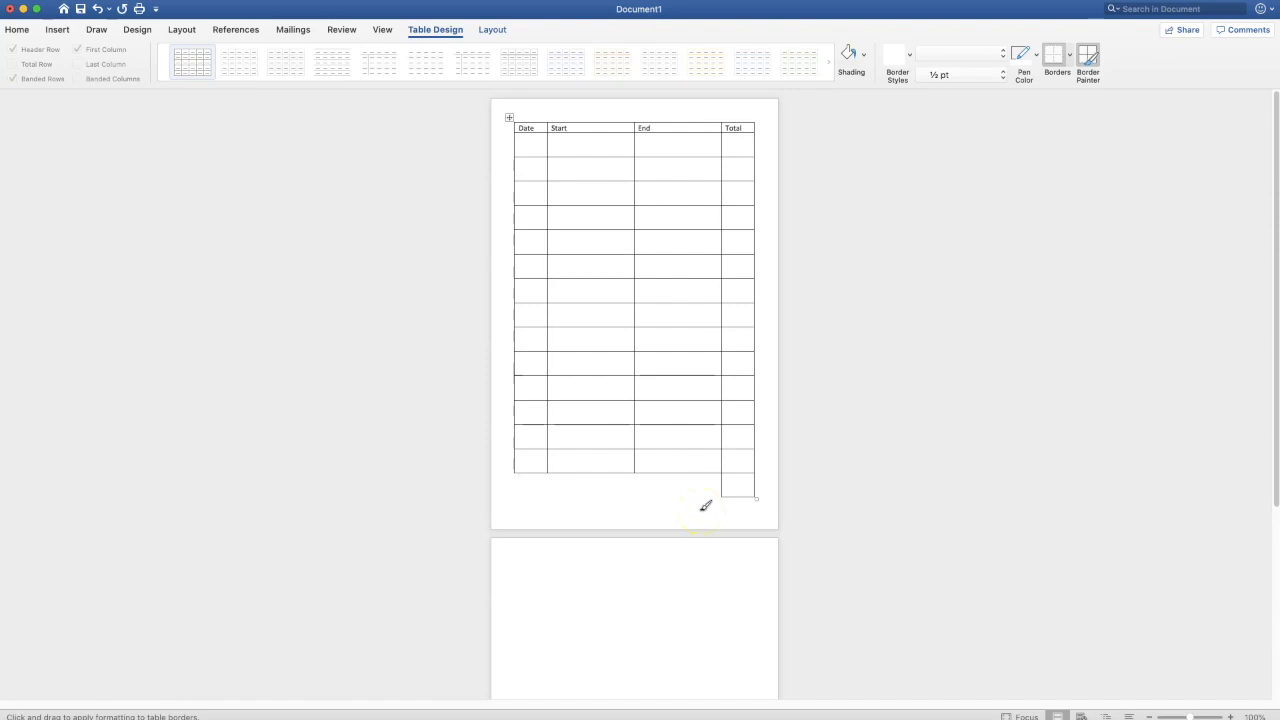
left_click(1087, 78)
left_click(1089, 60)
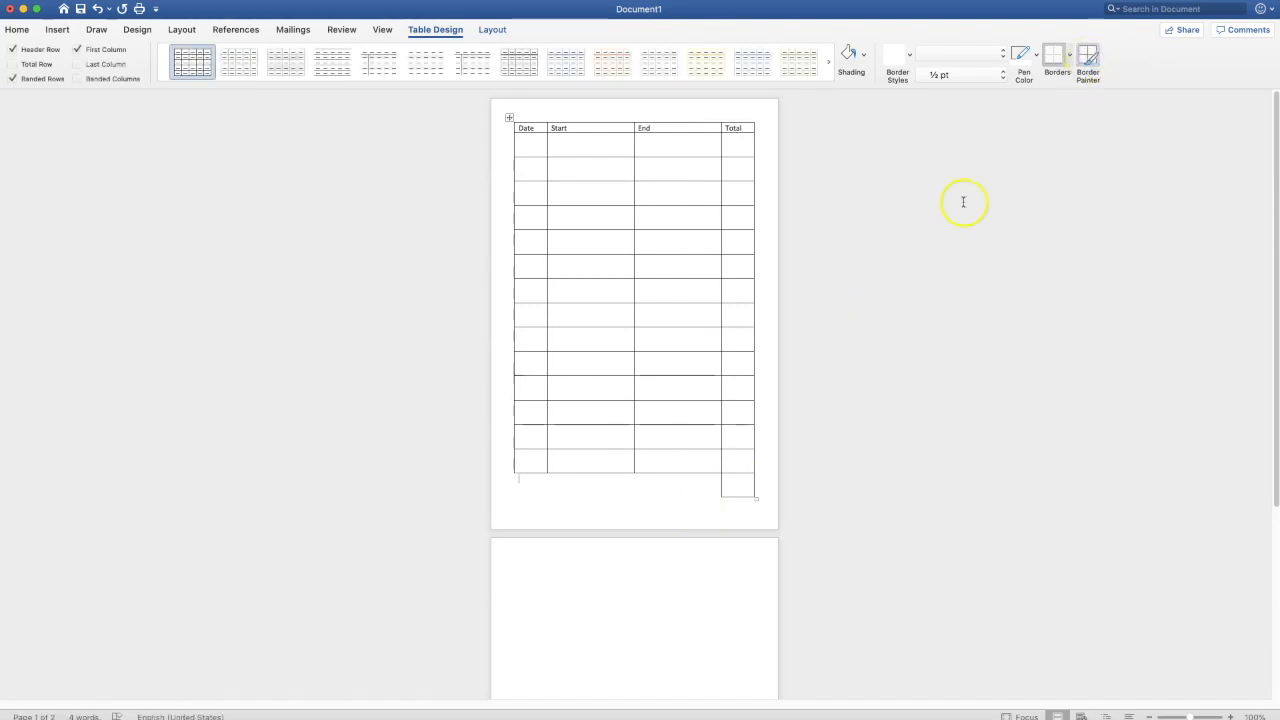
Step: Enter the label "Total Miles" in the last row's cell under the End column
left_click(677, 483)
type("S")
key("BackSpace")
type("Total Miles")
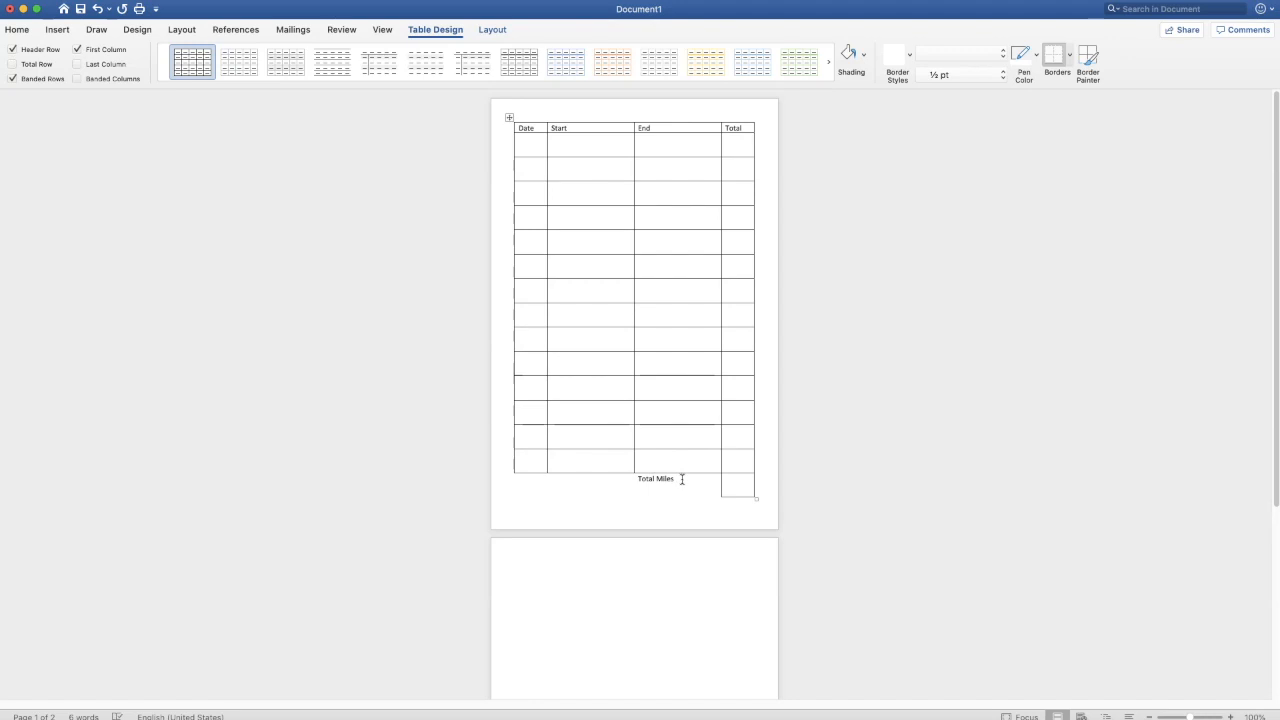
Step: Right-align the "Total Miles" label and center it vertically in its cell
left_click(635, 478)
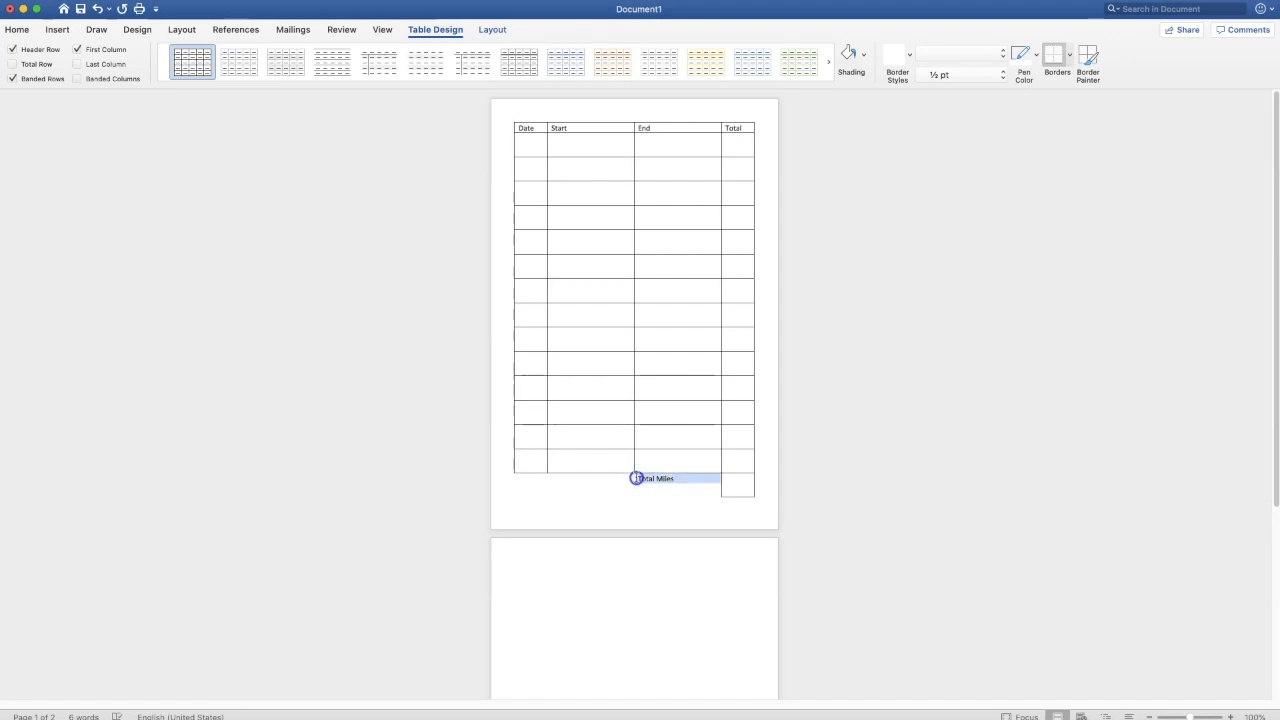
left_click(17, 29)
left_click(323, 74)
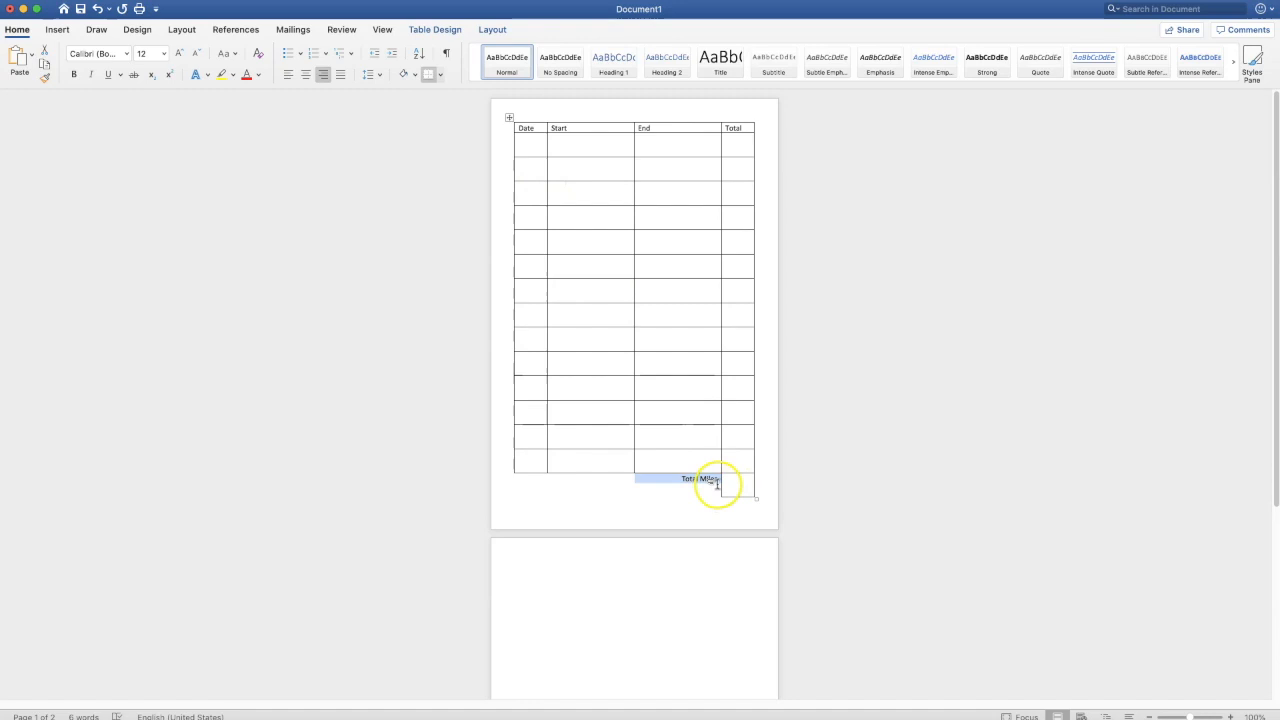
left_click(489, 30)
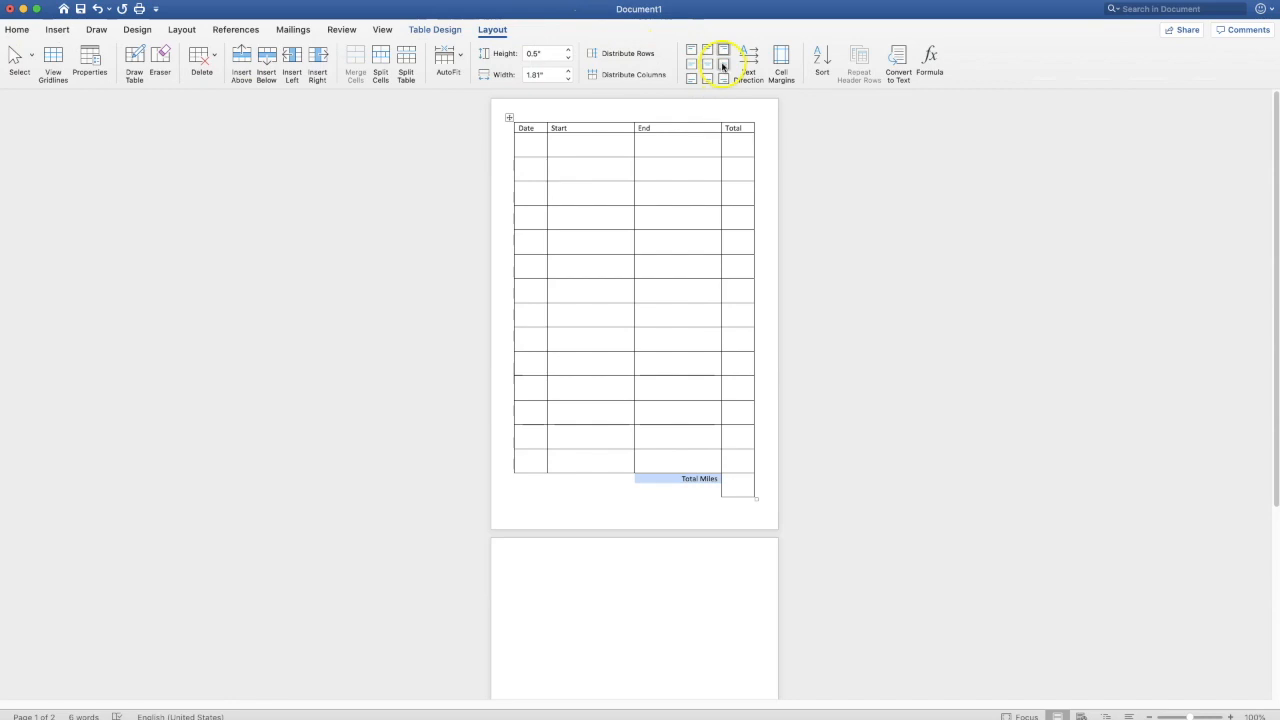
left_click(725, 66)
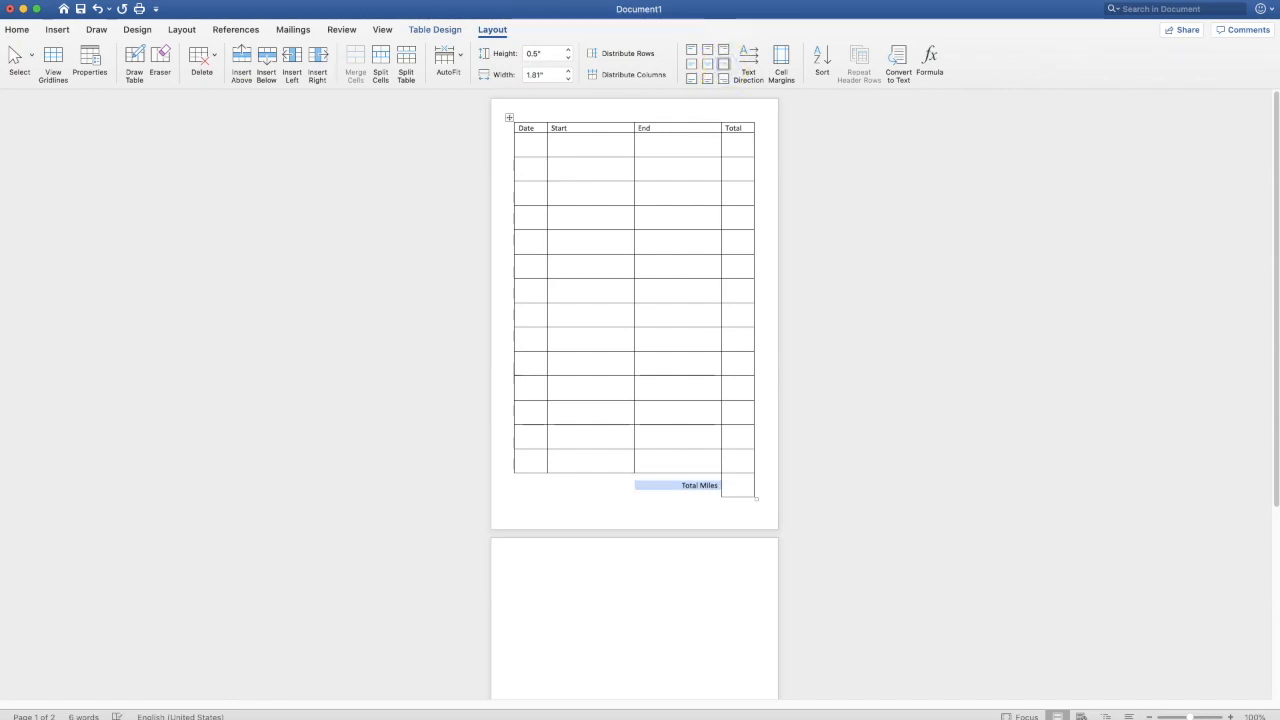
Step: Enlarge the "Total Miles" label to font size 20
left_click(17, 29)
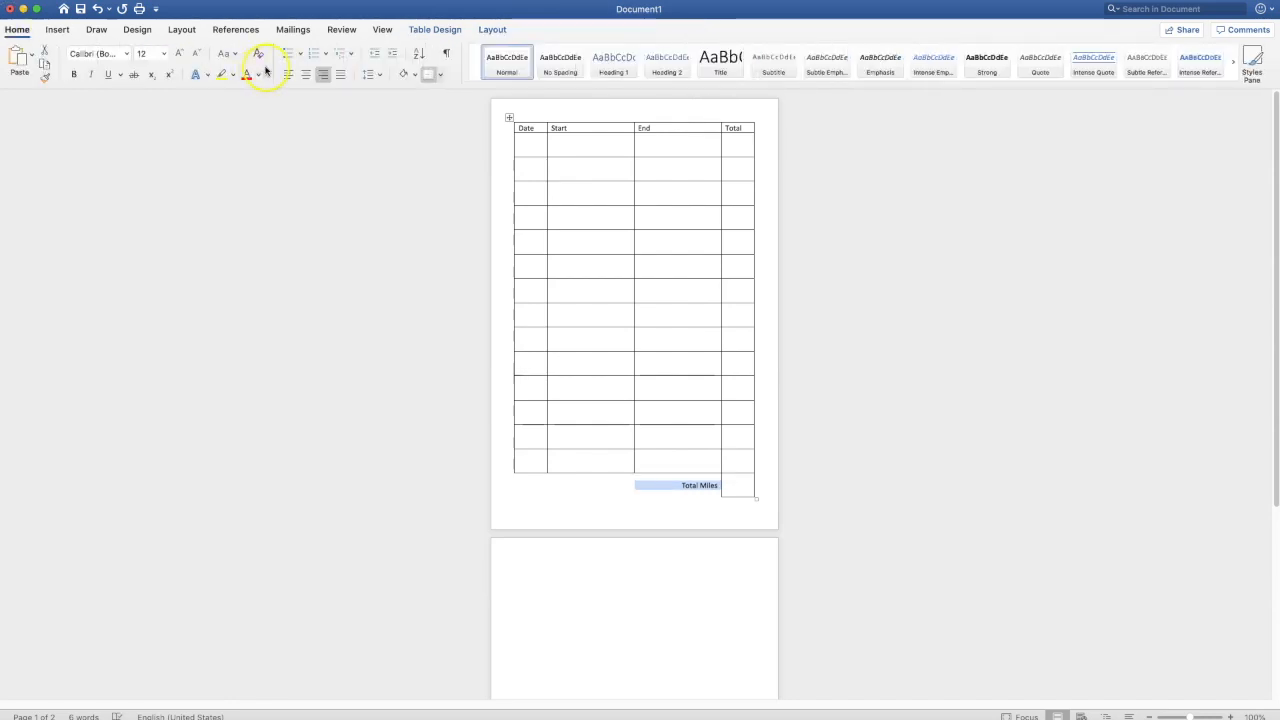
left_click(181, 52)
left_click(181, 52)
left_click(181, 52)
left_click(181, 52)
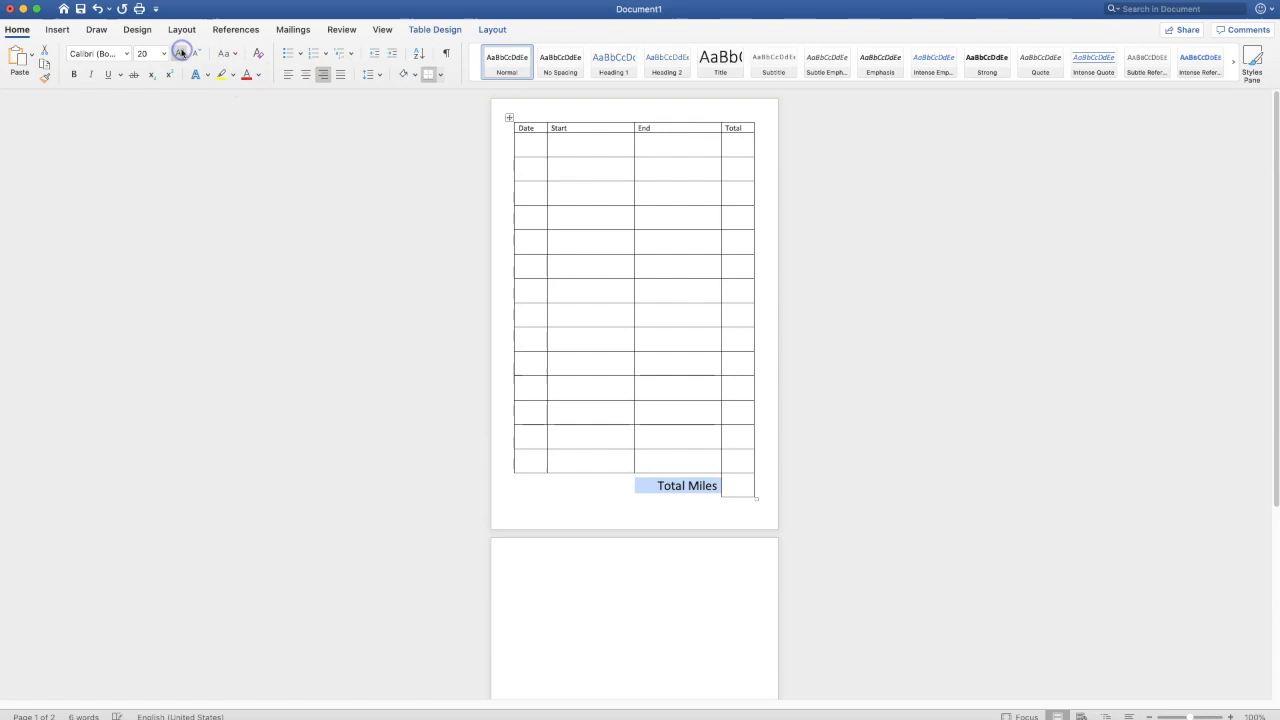
Step: Make the Date, Start, End and Total labels in the table's header row bold
left_click_drag(523, 126, 745, 126)
left_click(73, 74)
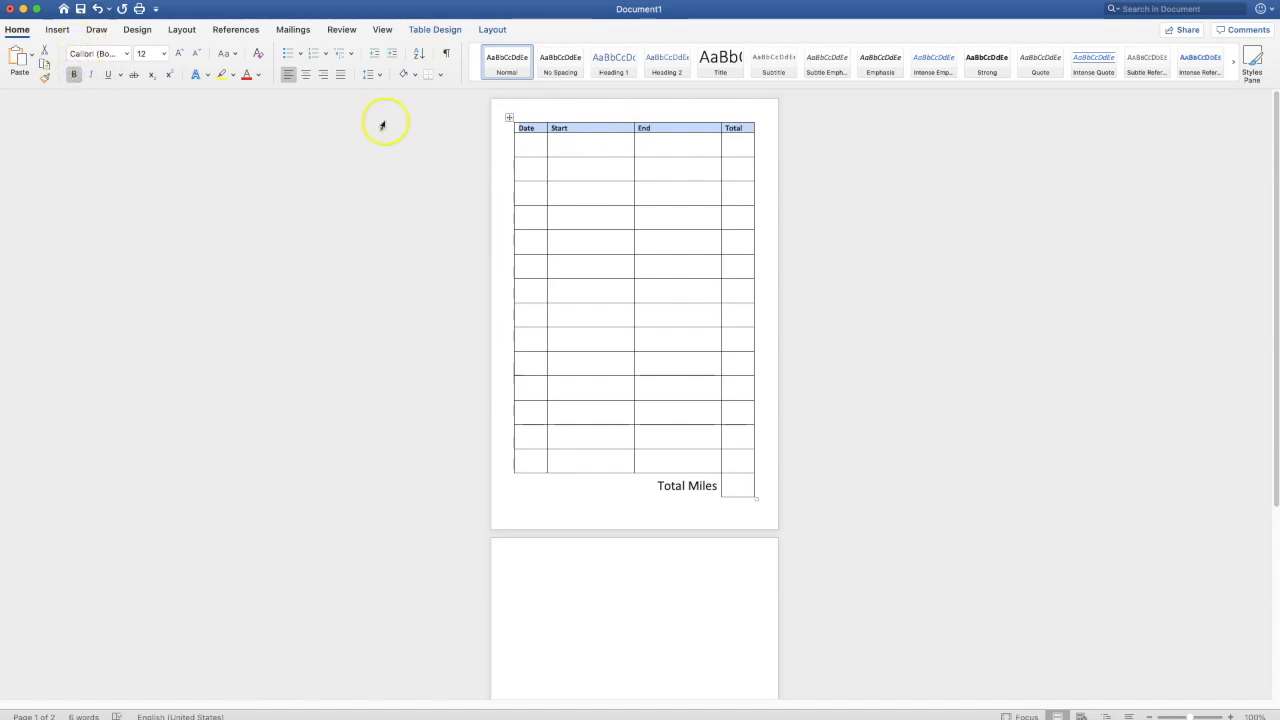
left_click(491, 30)
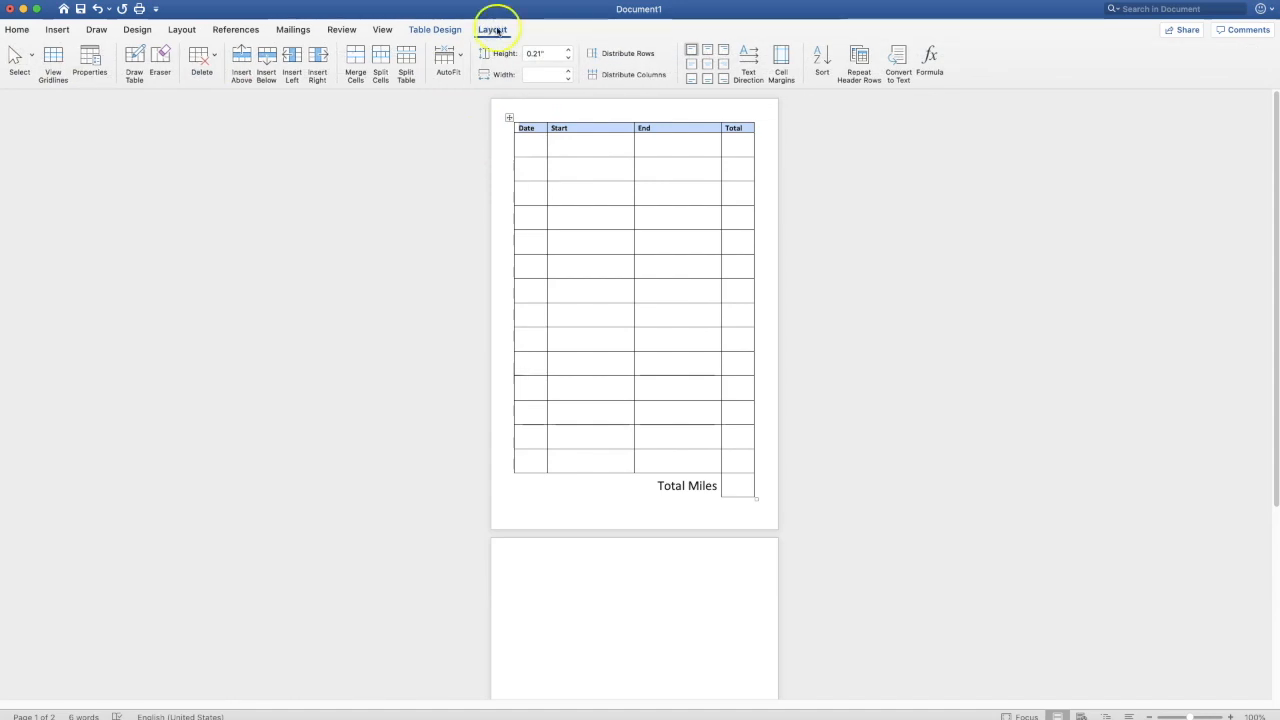
Step: Give the header row a black 2 ¼ pt line along its bottom edge
left_click(851, 68)
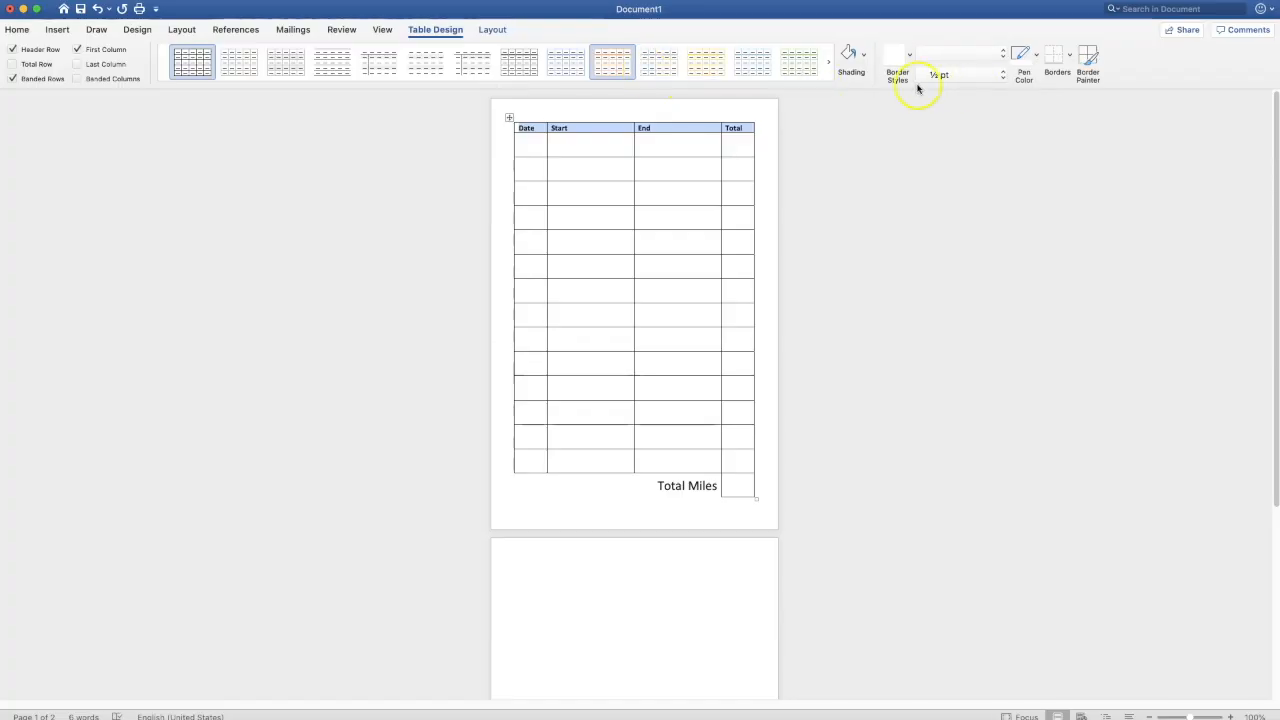
left_click(933, 76)
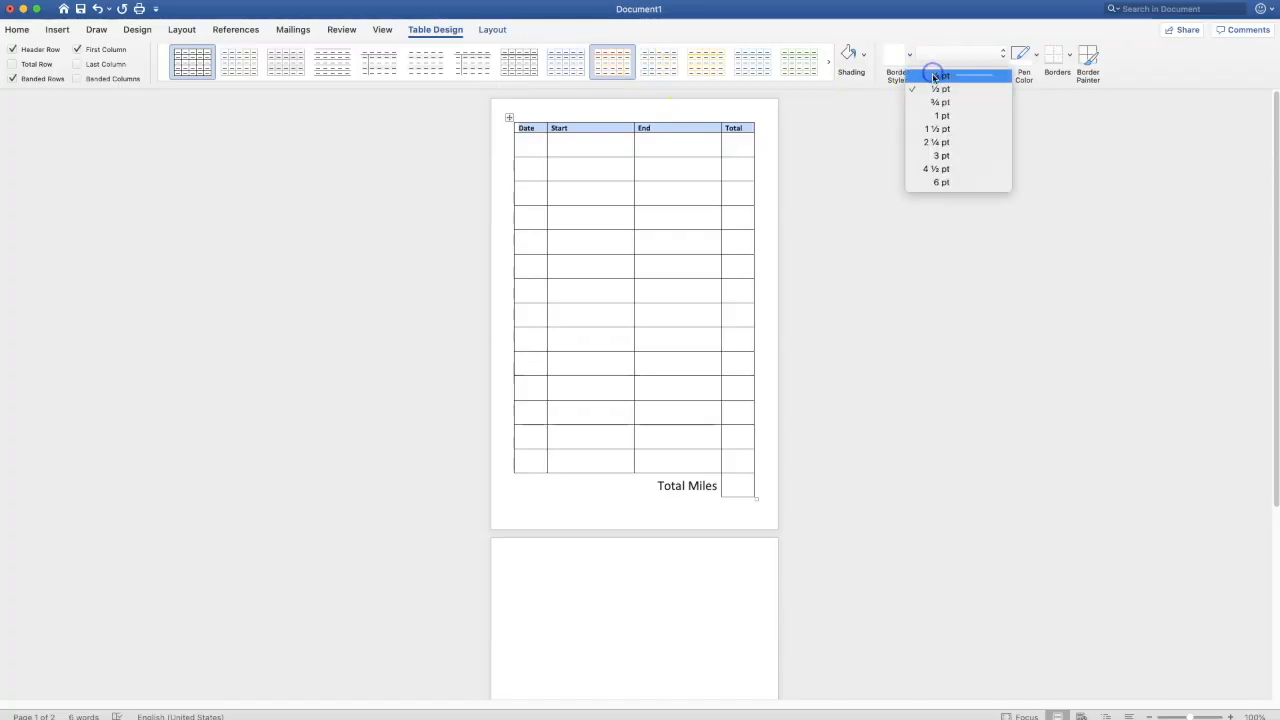
left_click(936, 142)
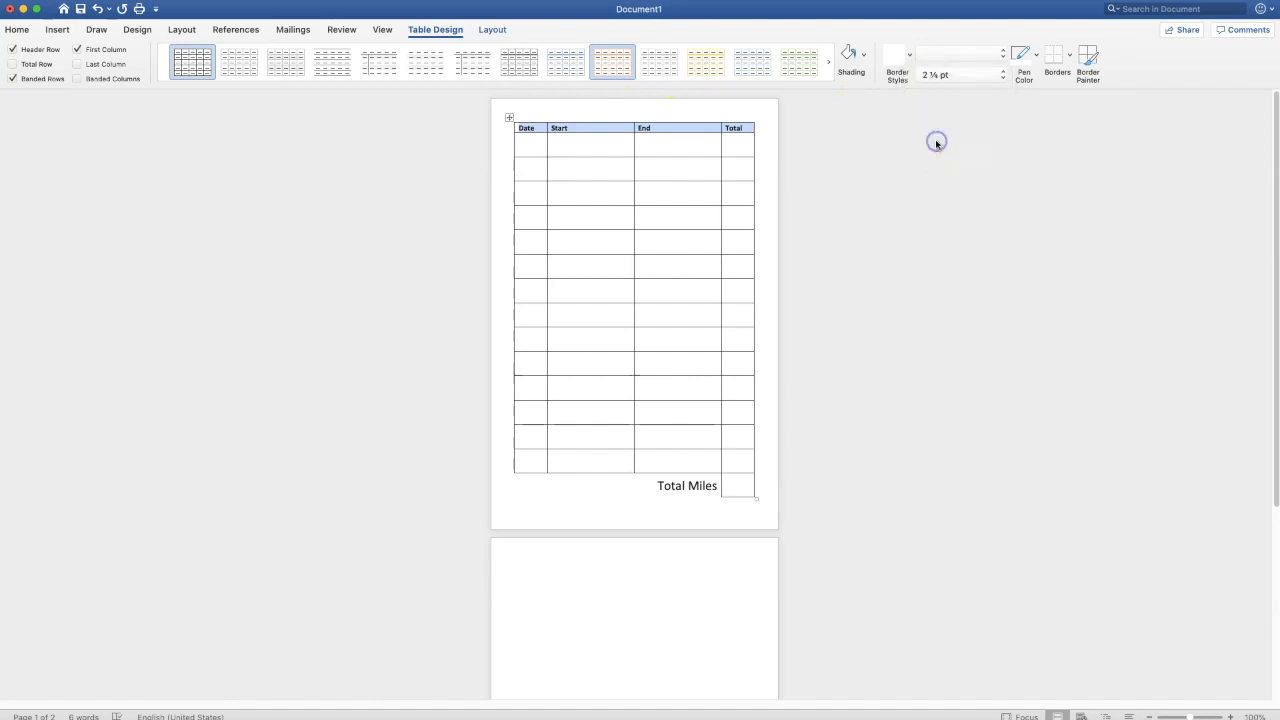
left_click(909, 54)
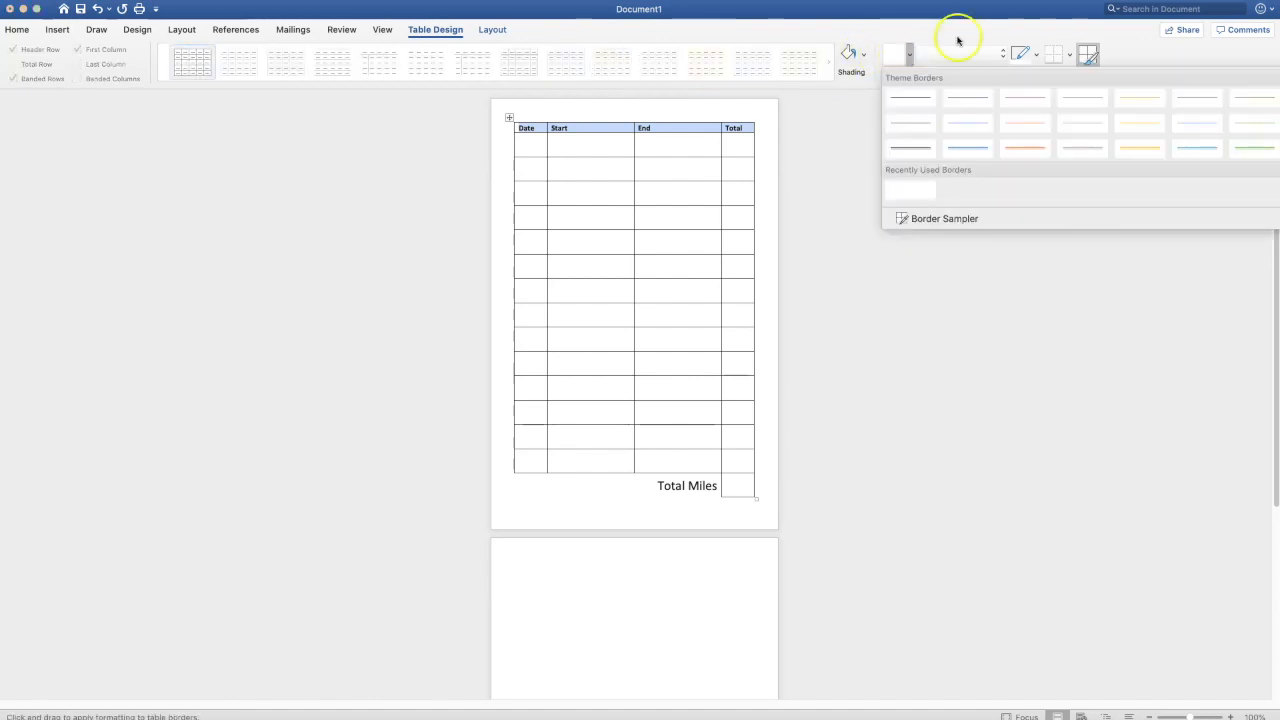
left_click(1022, 50)
left_click(1034, 54)
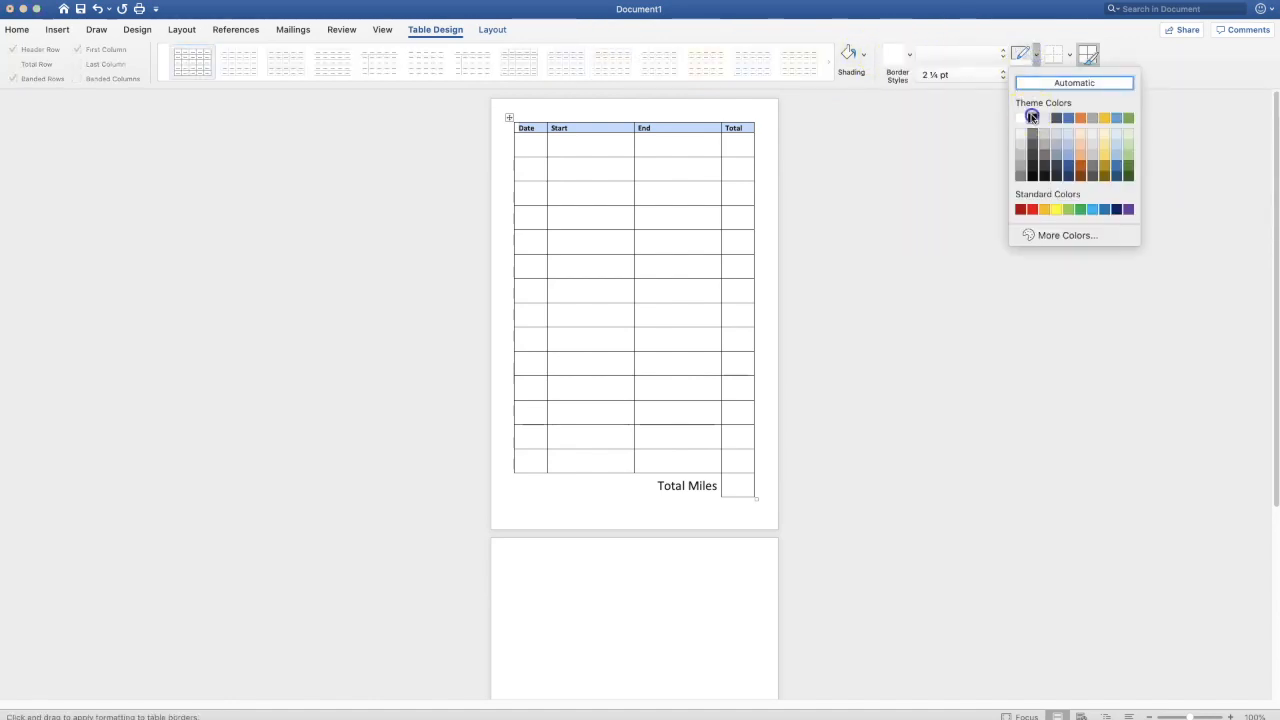
left_click(1032, 117)
left_click(1058, 62)
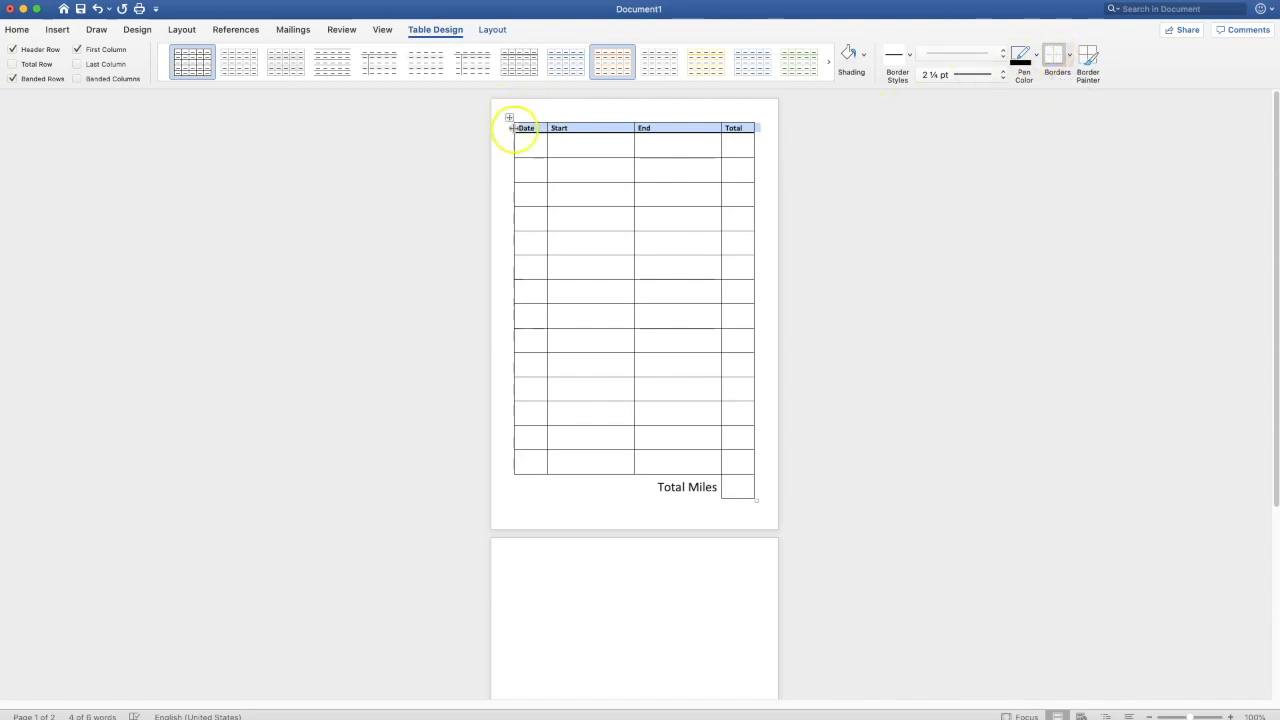
left_click(749, 129)
left_click(1094, 78)
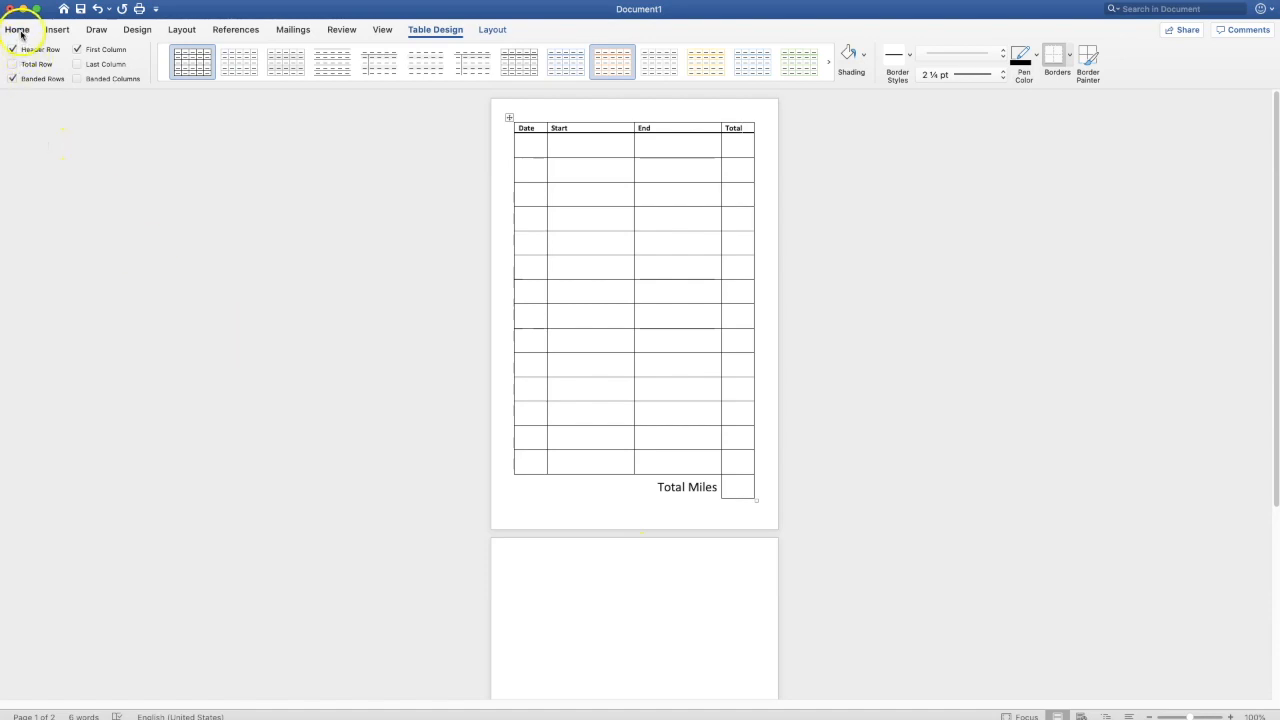
Step: Export the document as a PDF named Mileage-Log, best for printing, to the Mac's Documents folder, and accept the paper size difference
left_click(35, 0)
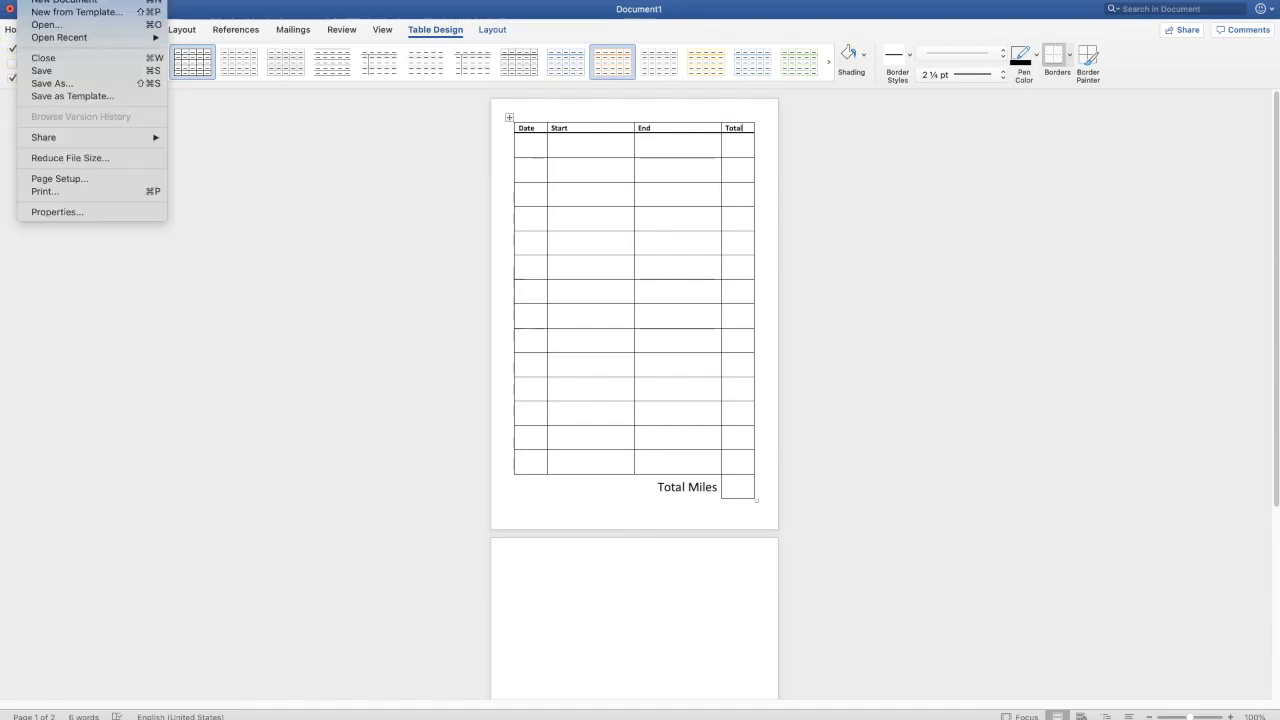
left_click(48, 84)
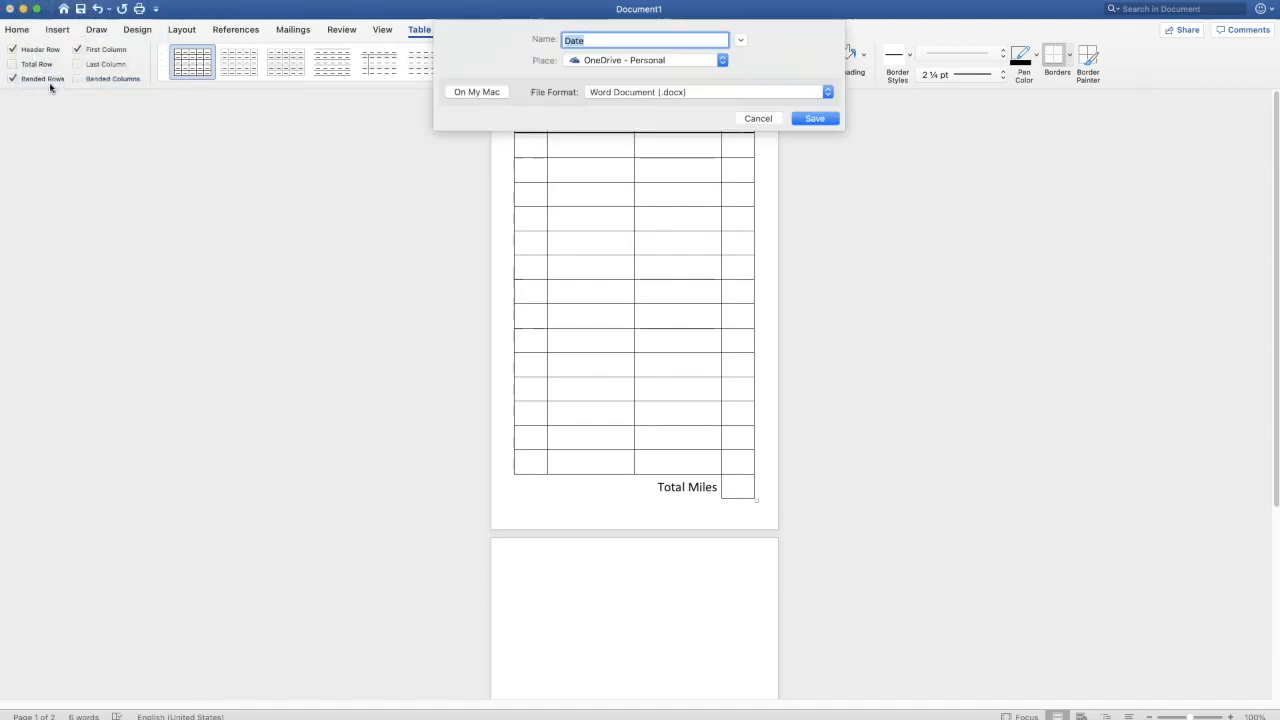
left_click(653, 91)
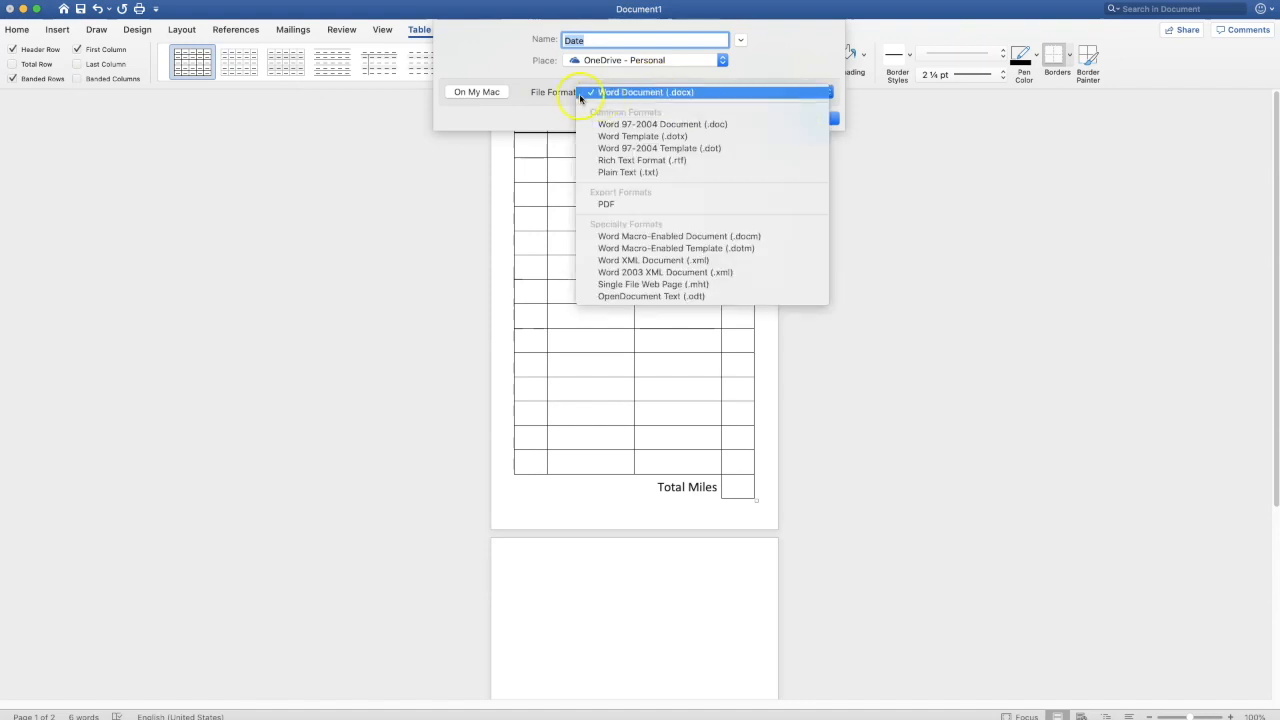
left_click(608, 203)
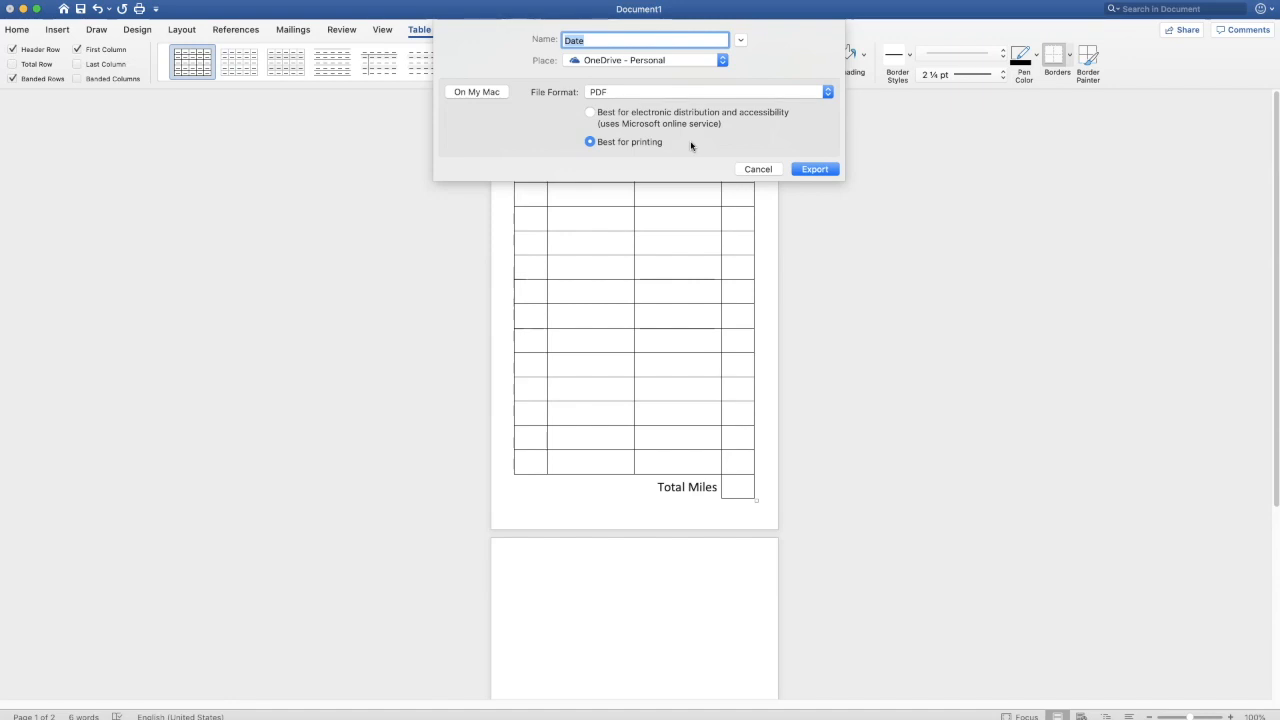
left_click(660, 130)
left_click(476, 91)
type("Mil")
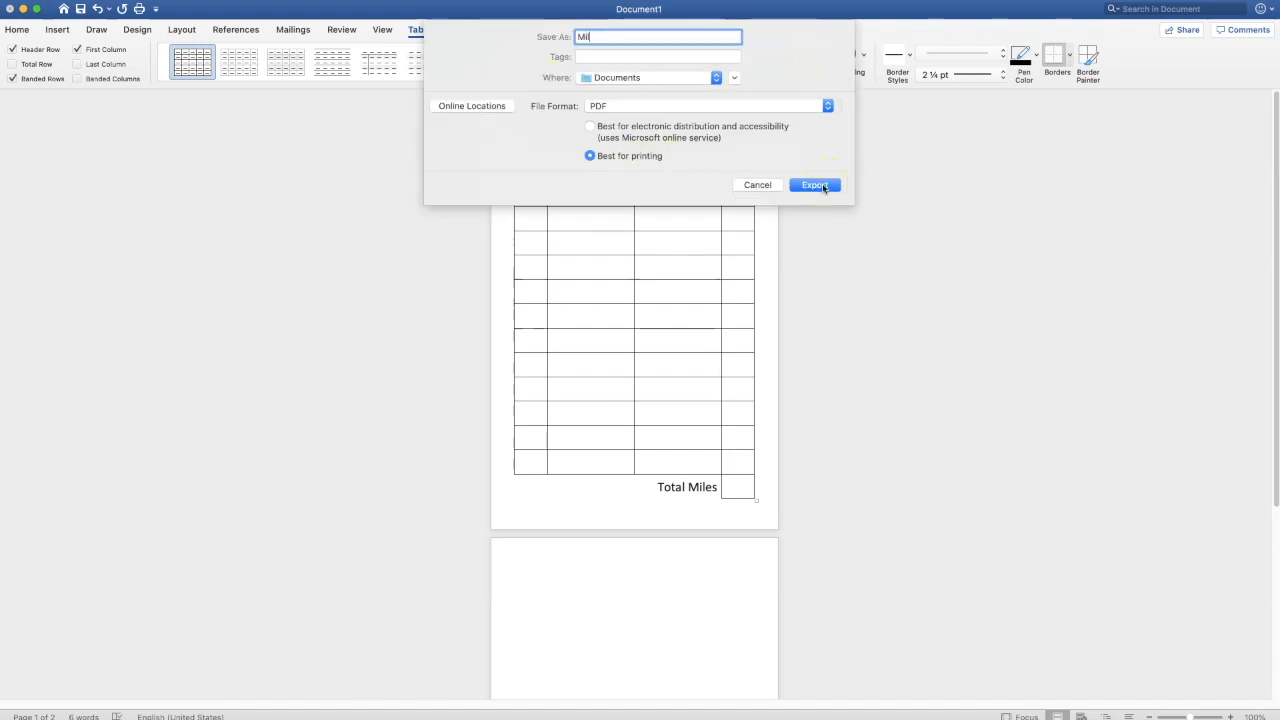
type("eage-Log")
left_click(822, 185)
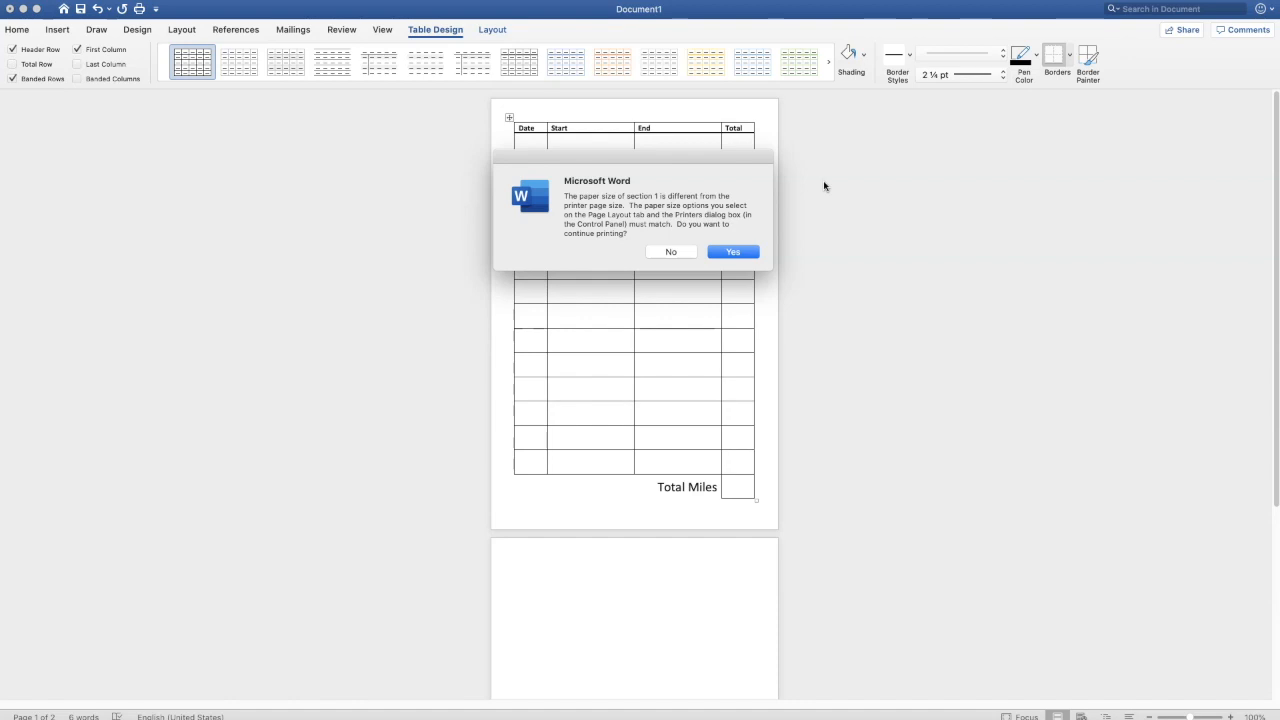
left_click(754, 252)
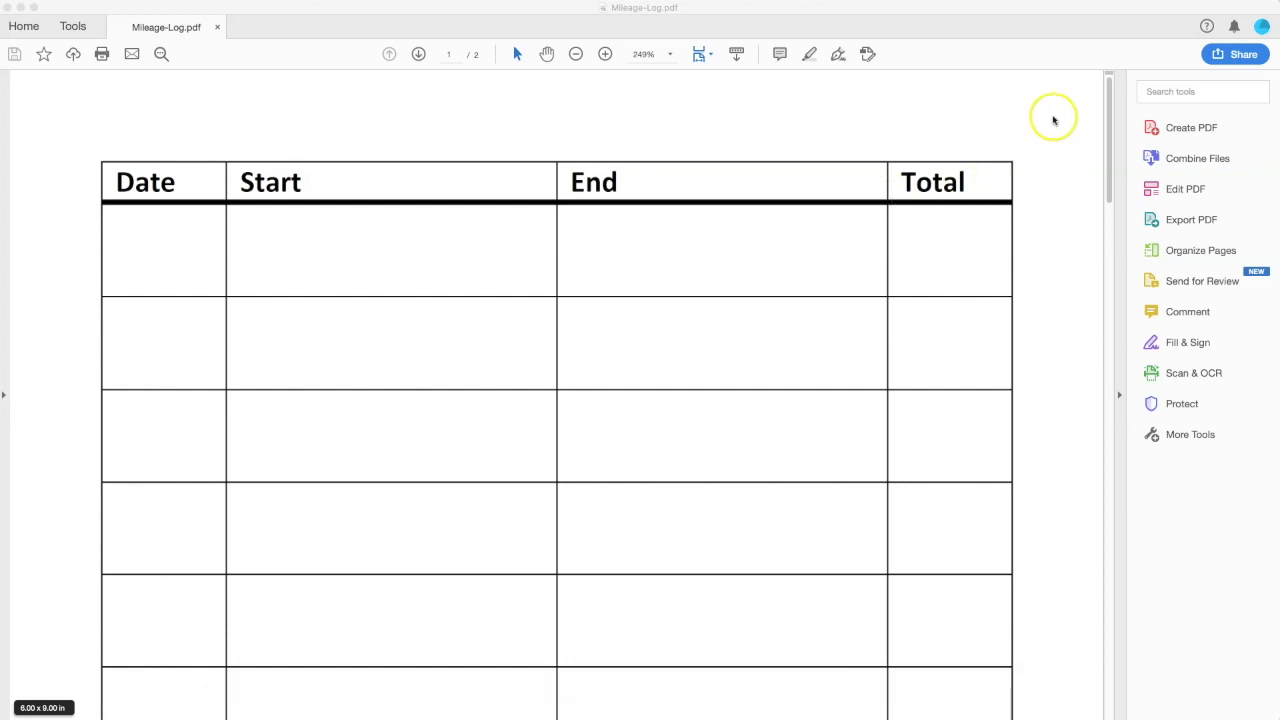
Step: Switch to Mileage-Log.pdf in Acrobat and delete the blank second page with Organize Pages
left_click(1186, 251)
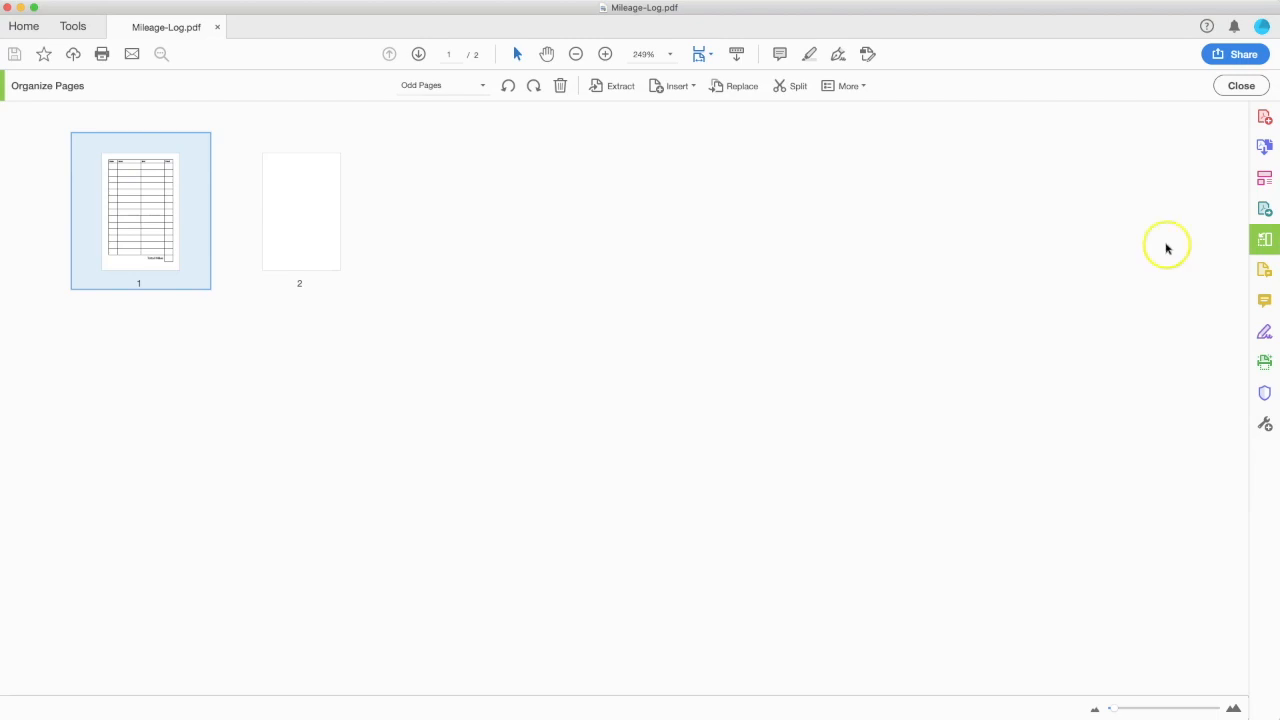
mouse_move(283, 147)
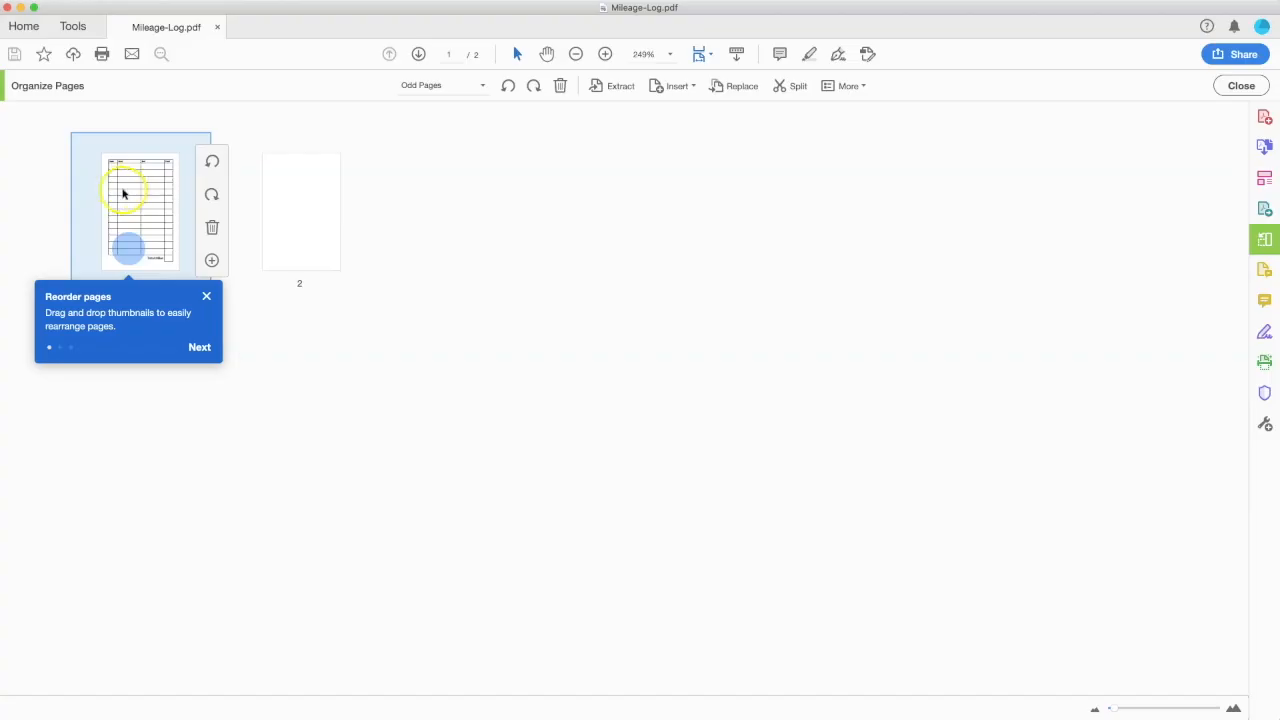
mouse_move(314, 223)
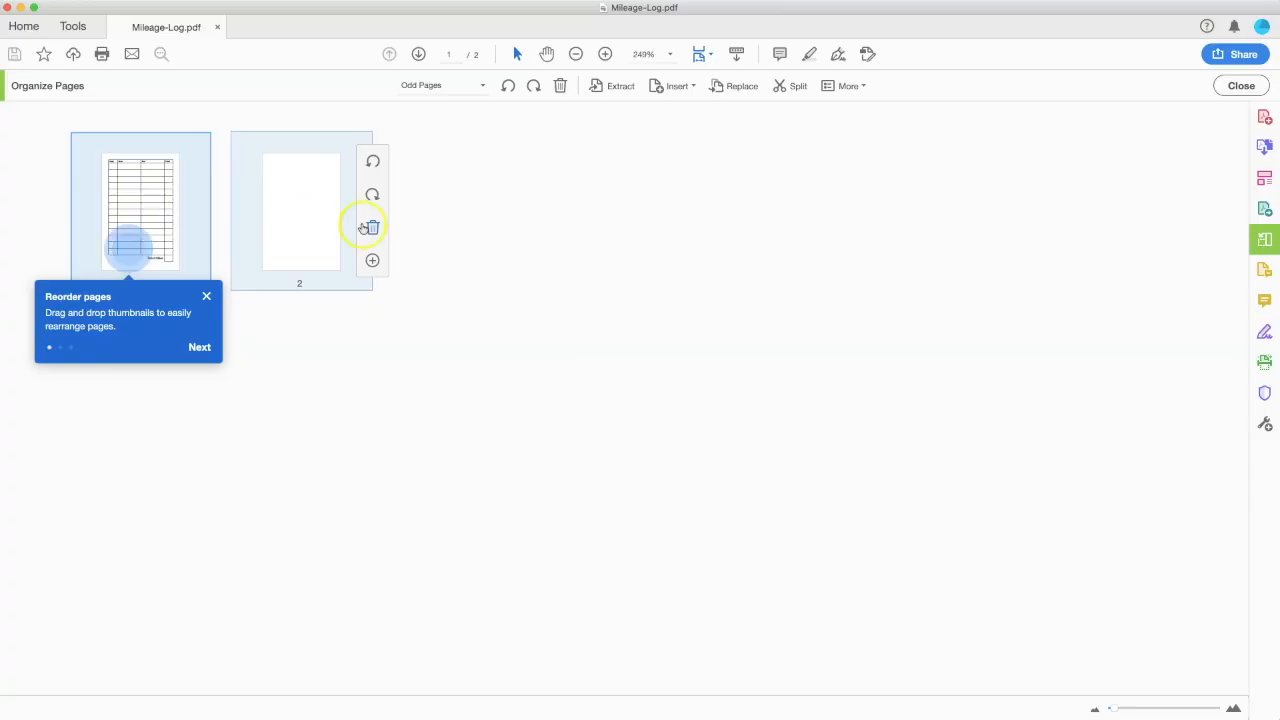
left_click(366, 227)
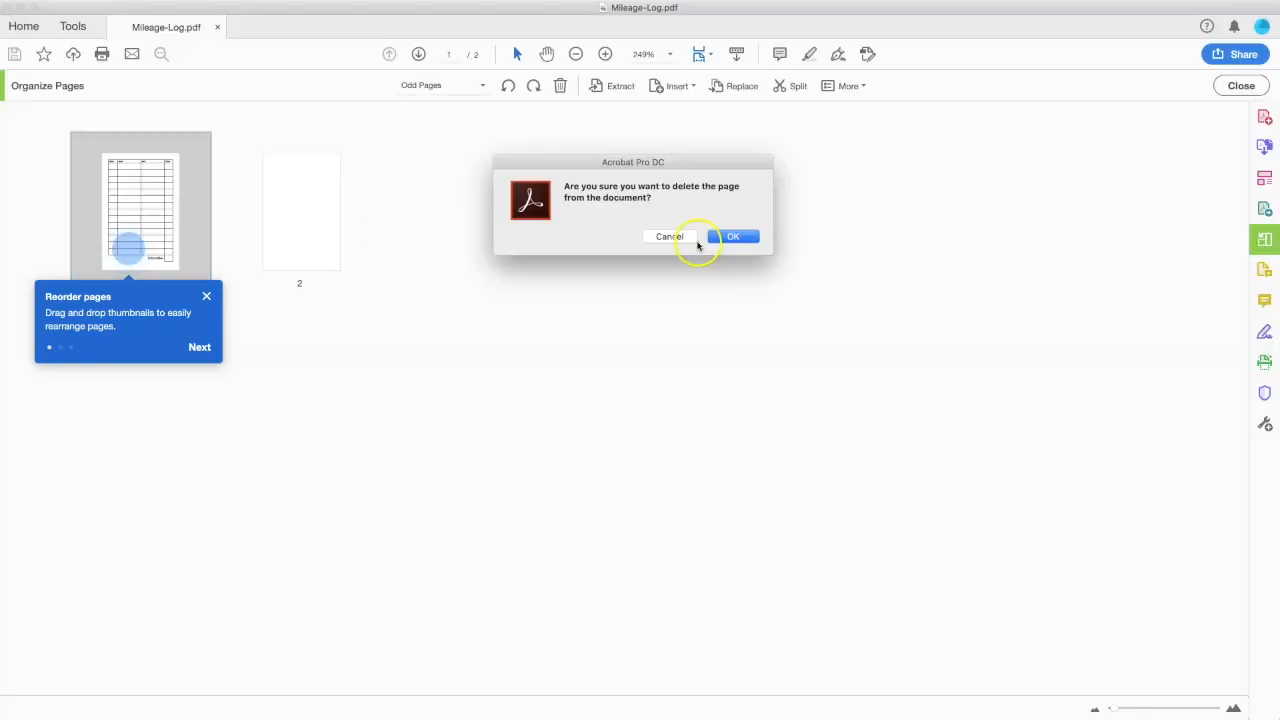
left_click(735, 238)
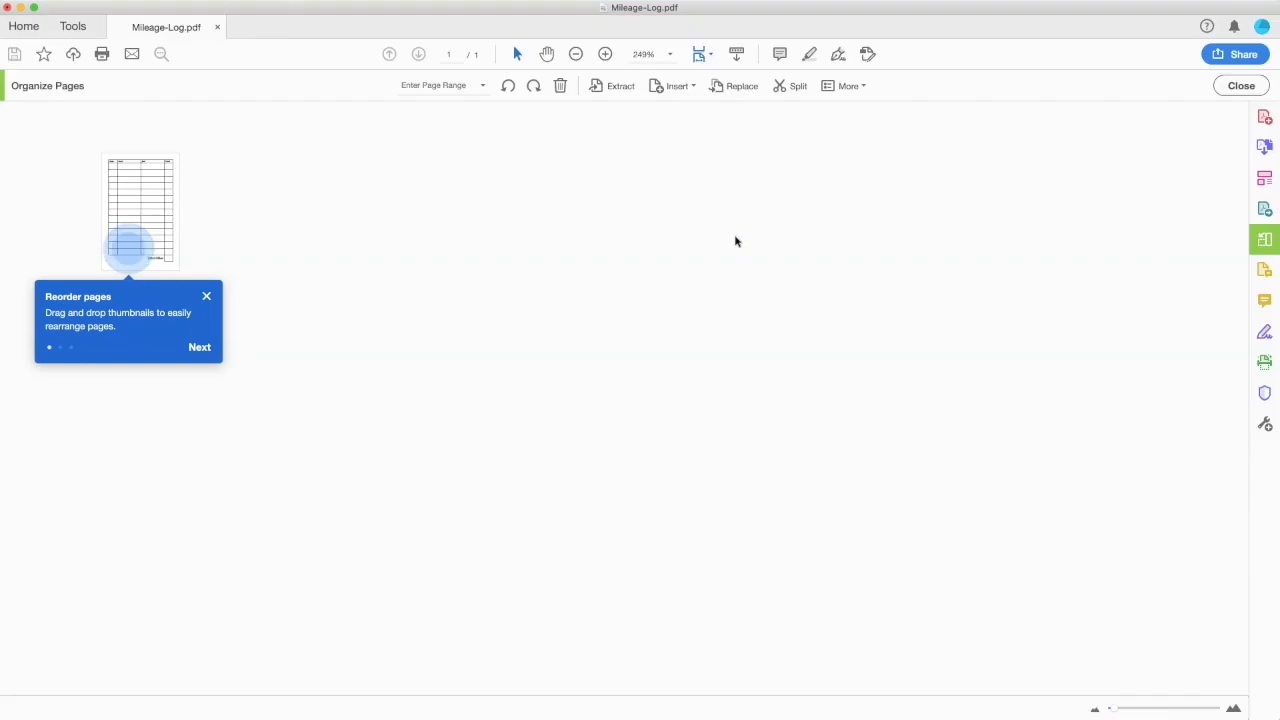
Step: Save a copy of the one-page PDF as Mileage-Log_10x in the Documents folder
left_click(207, 296)
left_click(163, 222)
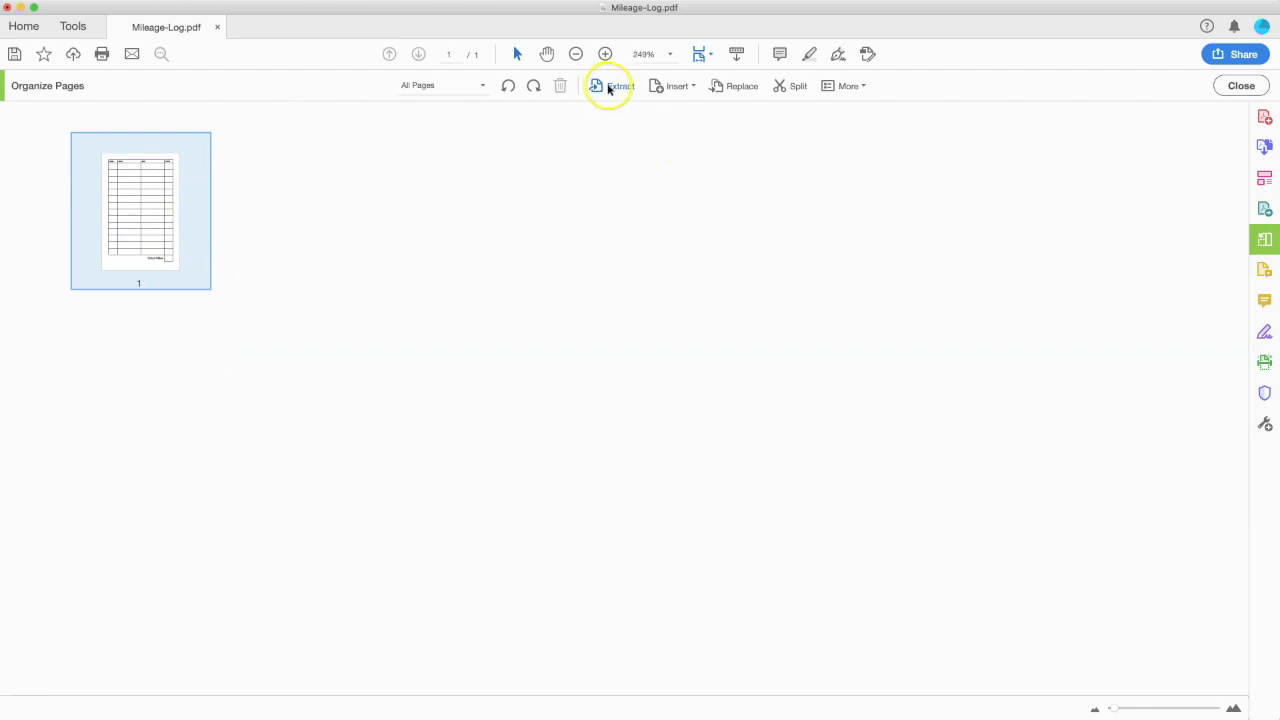
left_click(622, 87)
left_click(76, 1)
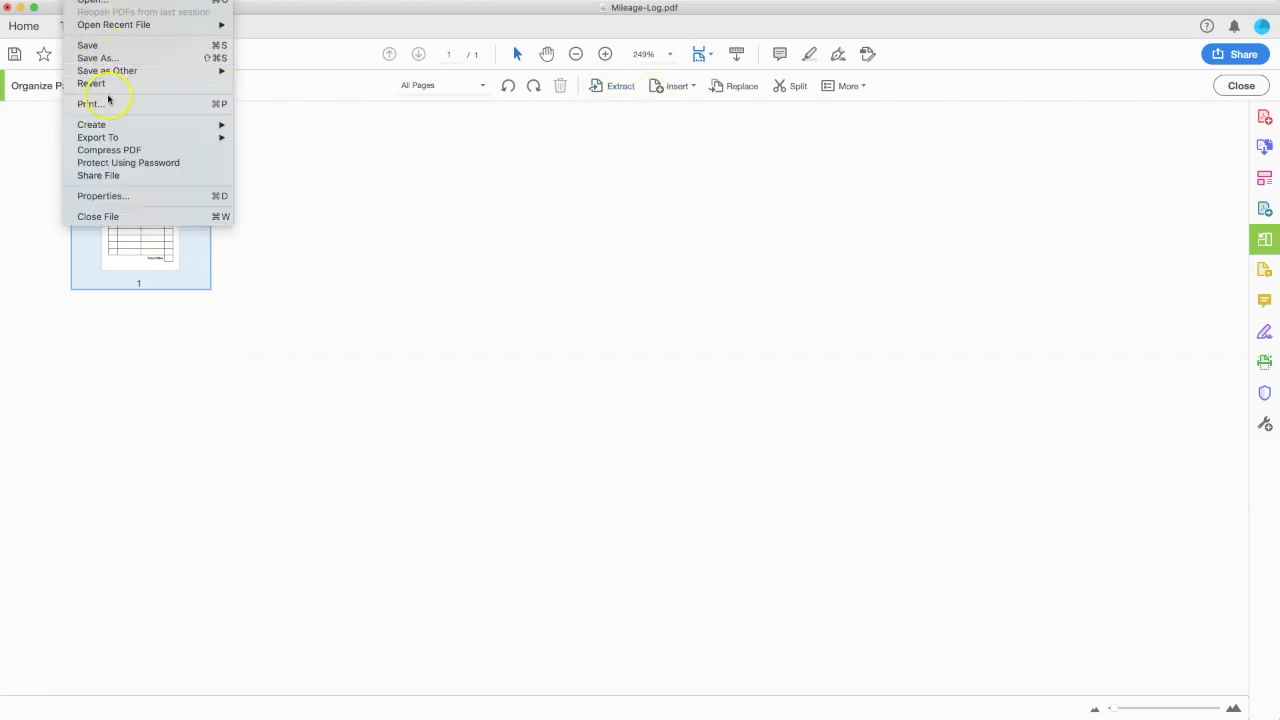
left_click(104, 57)
left_click(635, 176)
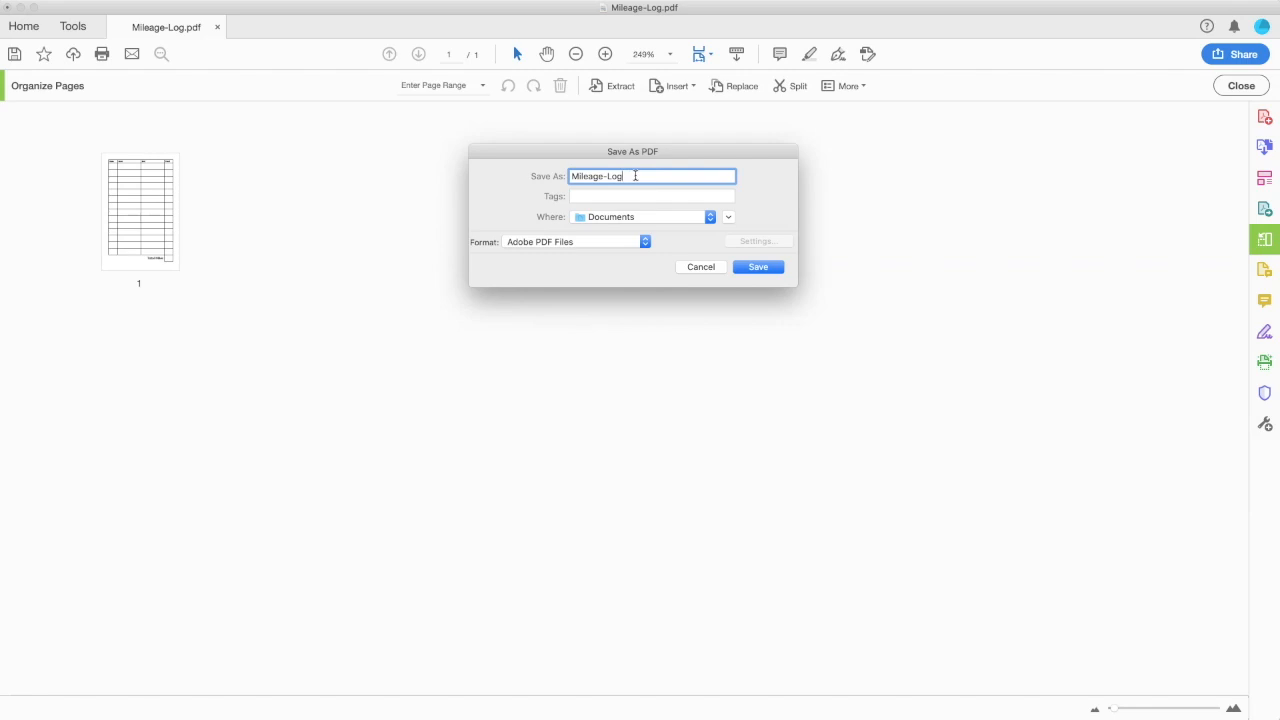
type("10x")
left_click(760, 267)
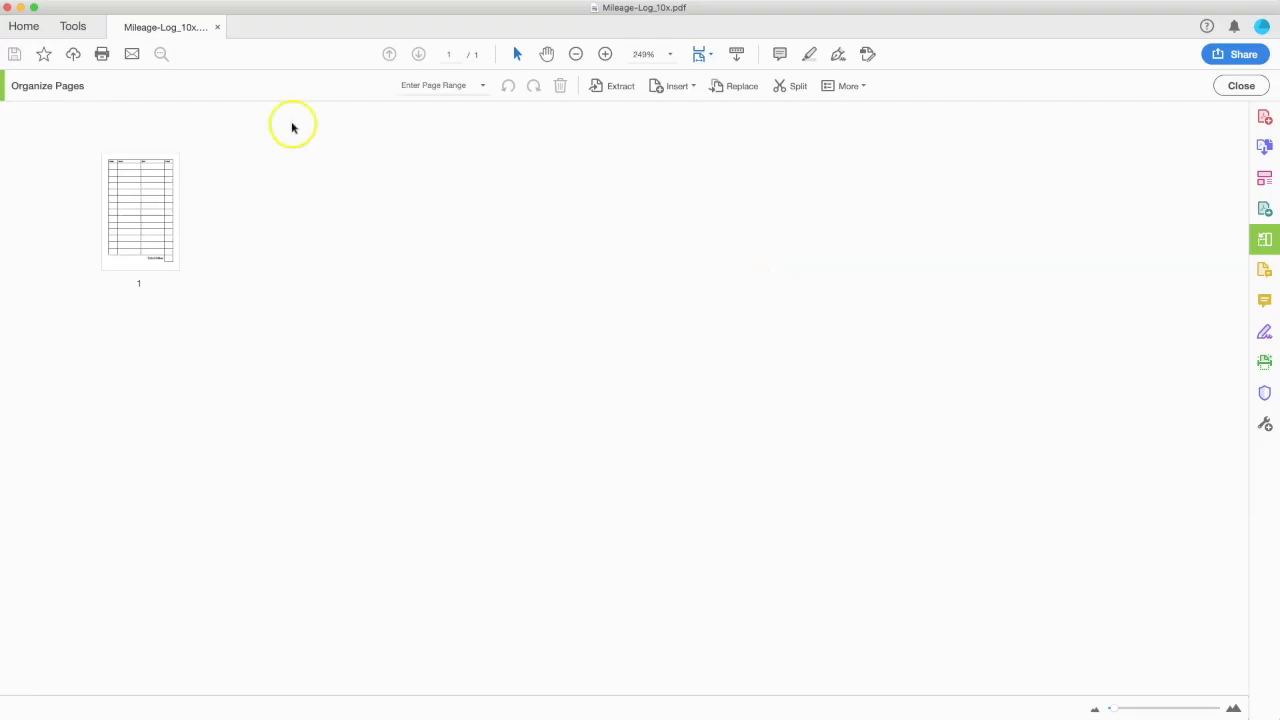
Step: Insert the pages of the Mileage-Log file after page 1
left_click(156, 208)
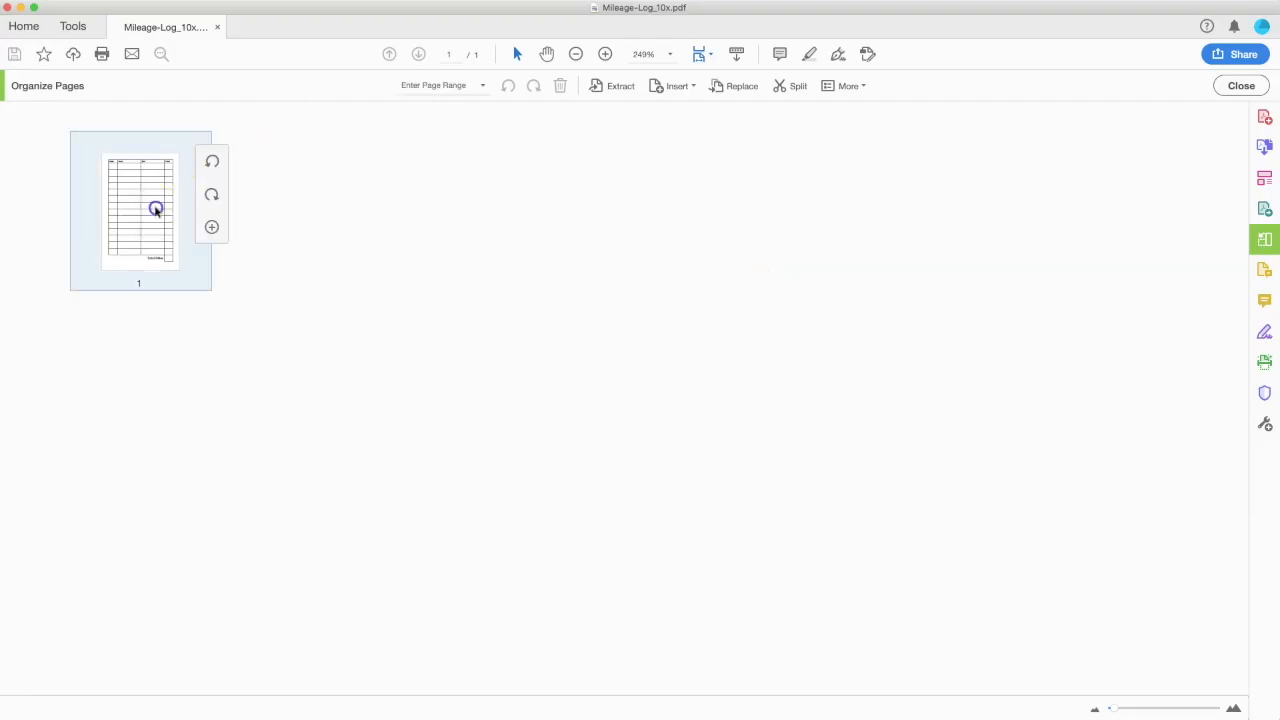
left_click(676, 86)
left_click(690, 105)
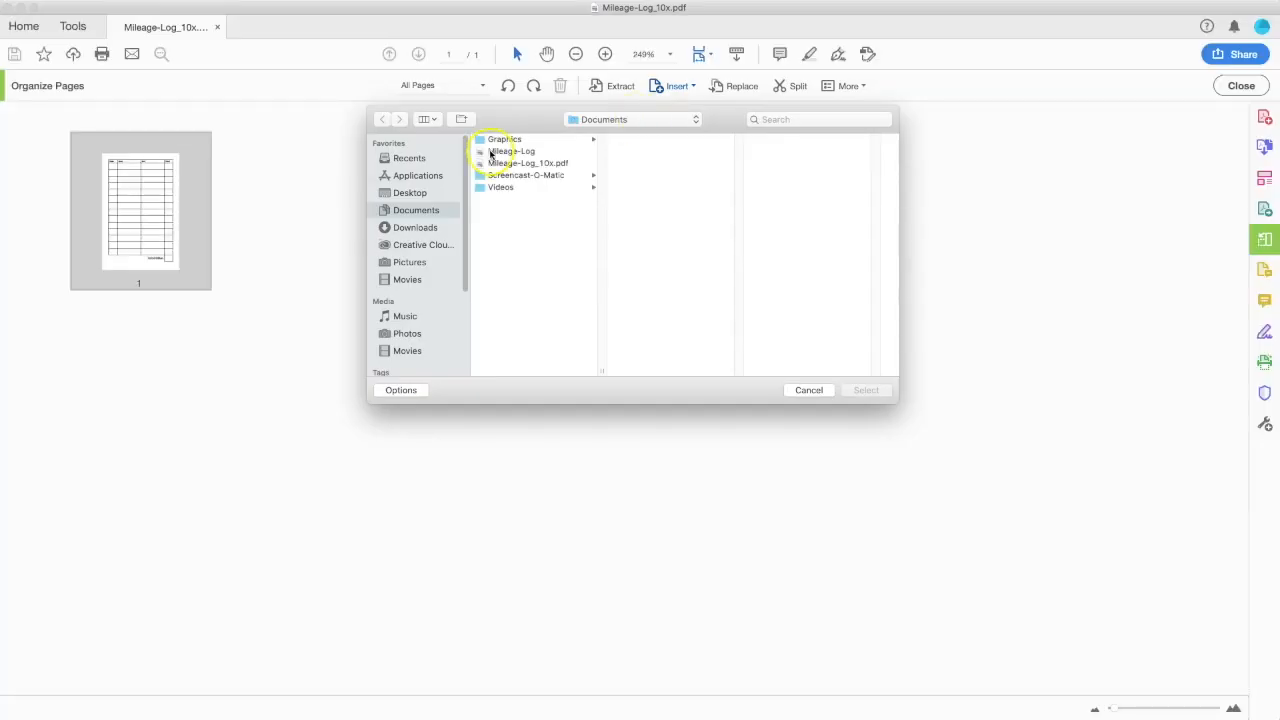
left_click(511, 151)
left_click(866, 391)
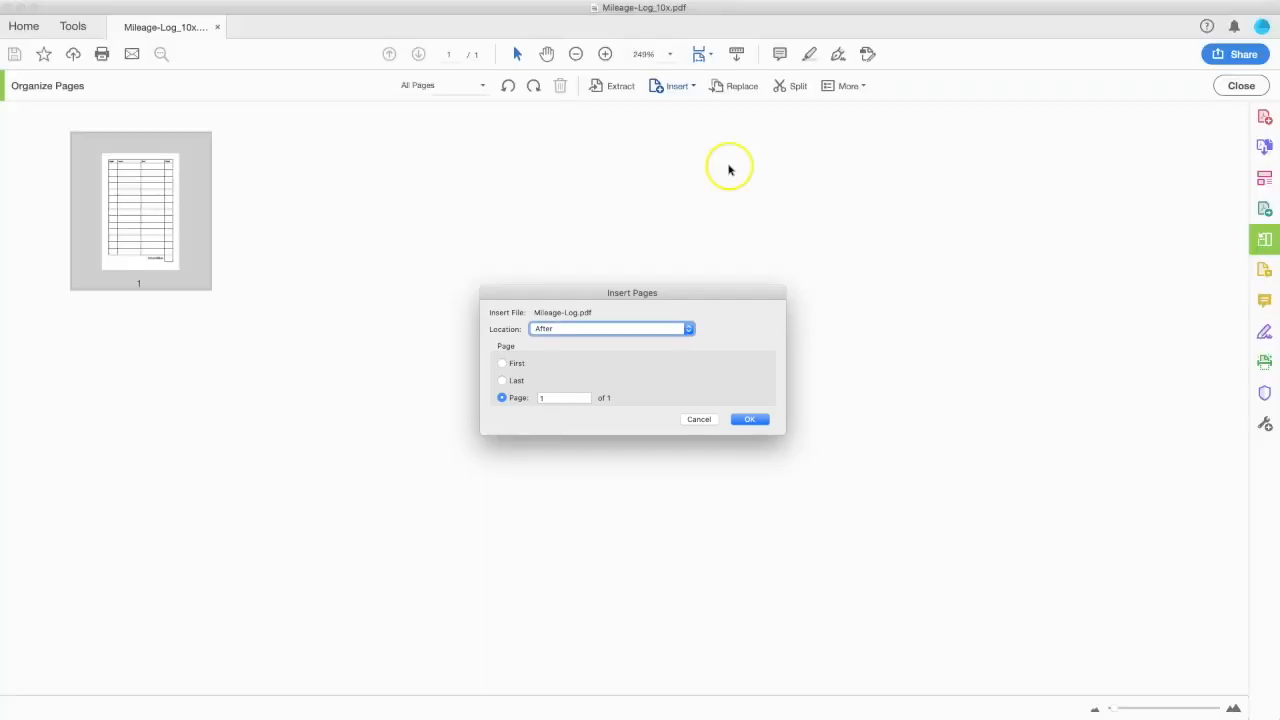
left_click(755, 421)
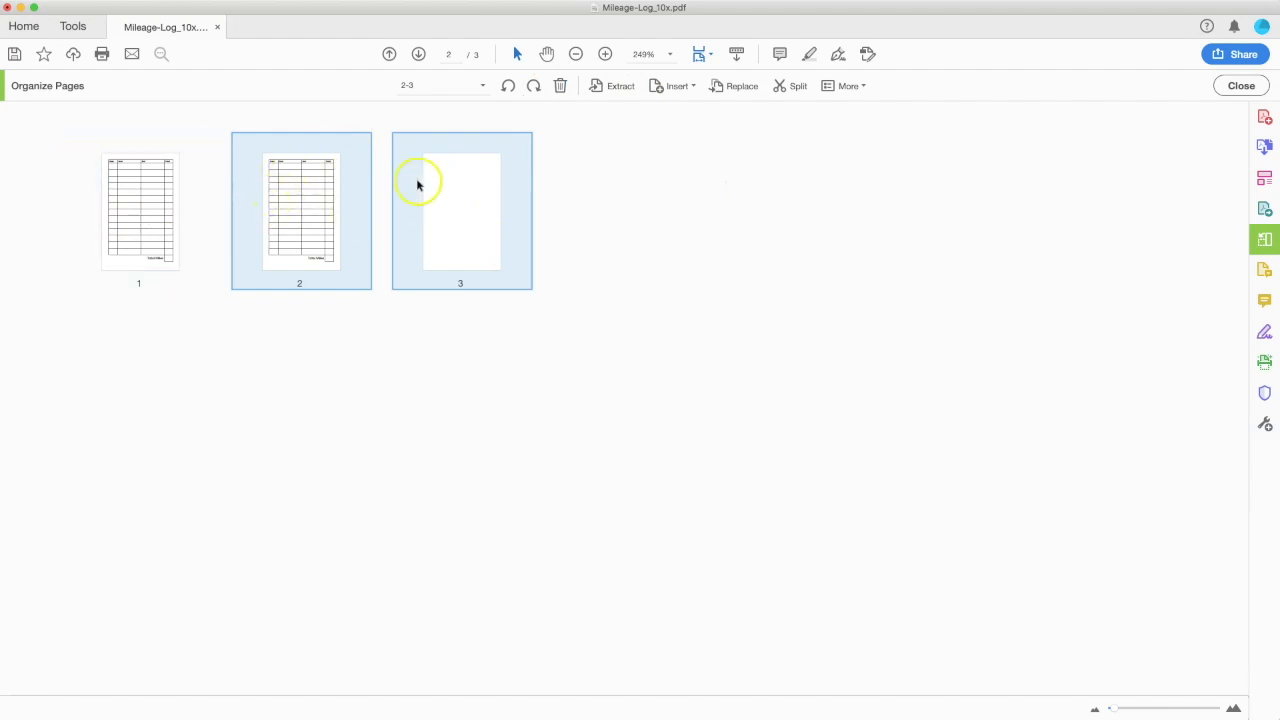
Step: Replace blank page 3 with page 1 of the Mileage-Log file and confirm the replacement
left_click(466, 221)
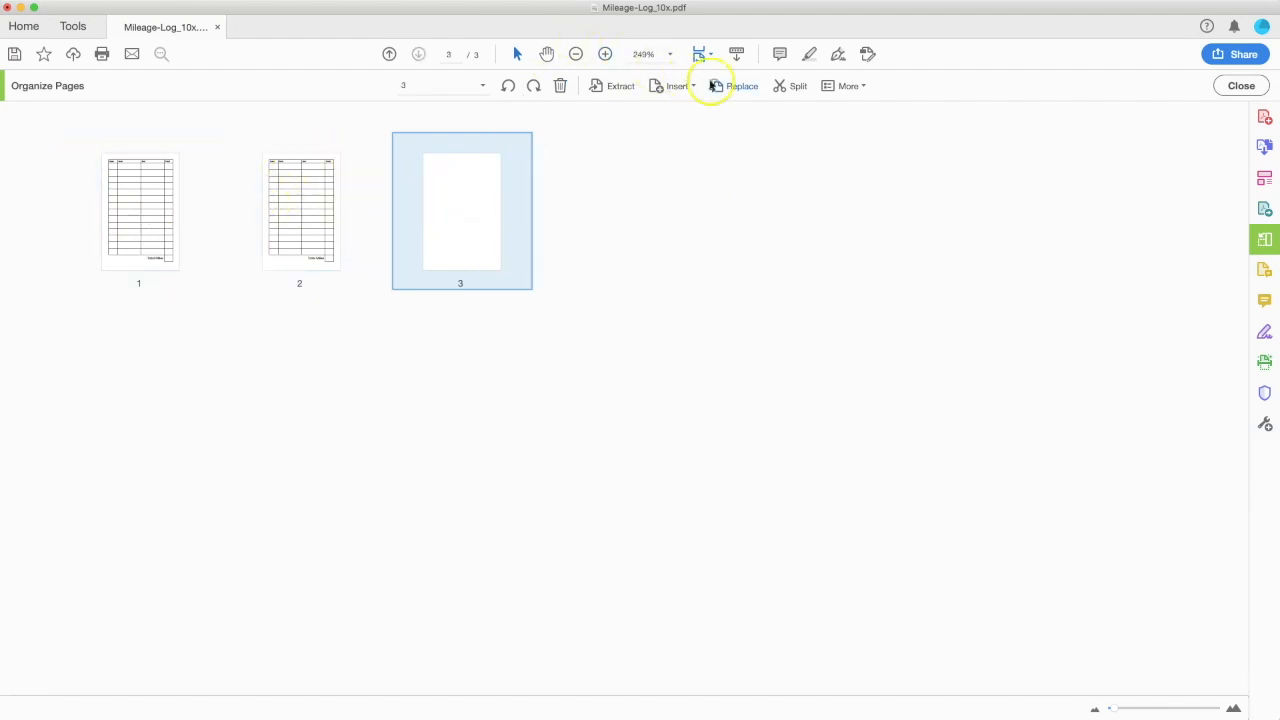
left_click(740, 86)
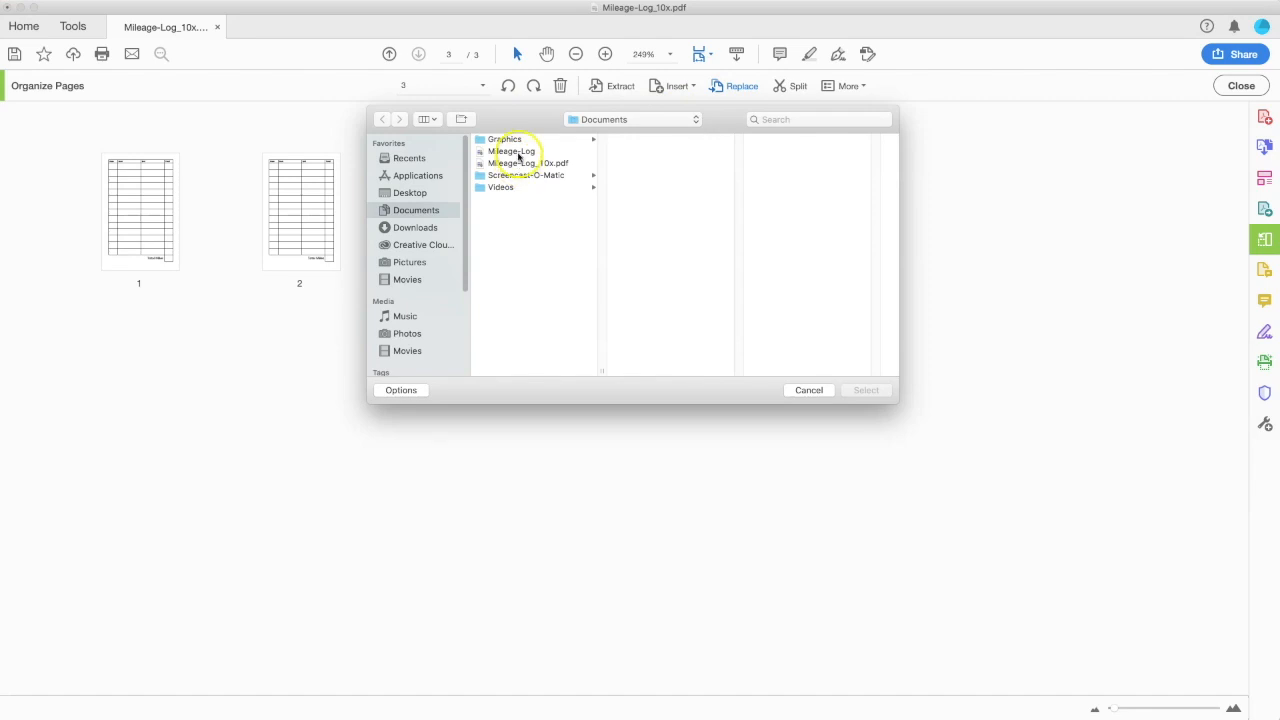
left_click(515, 151)
left_click(878, 390)
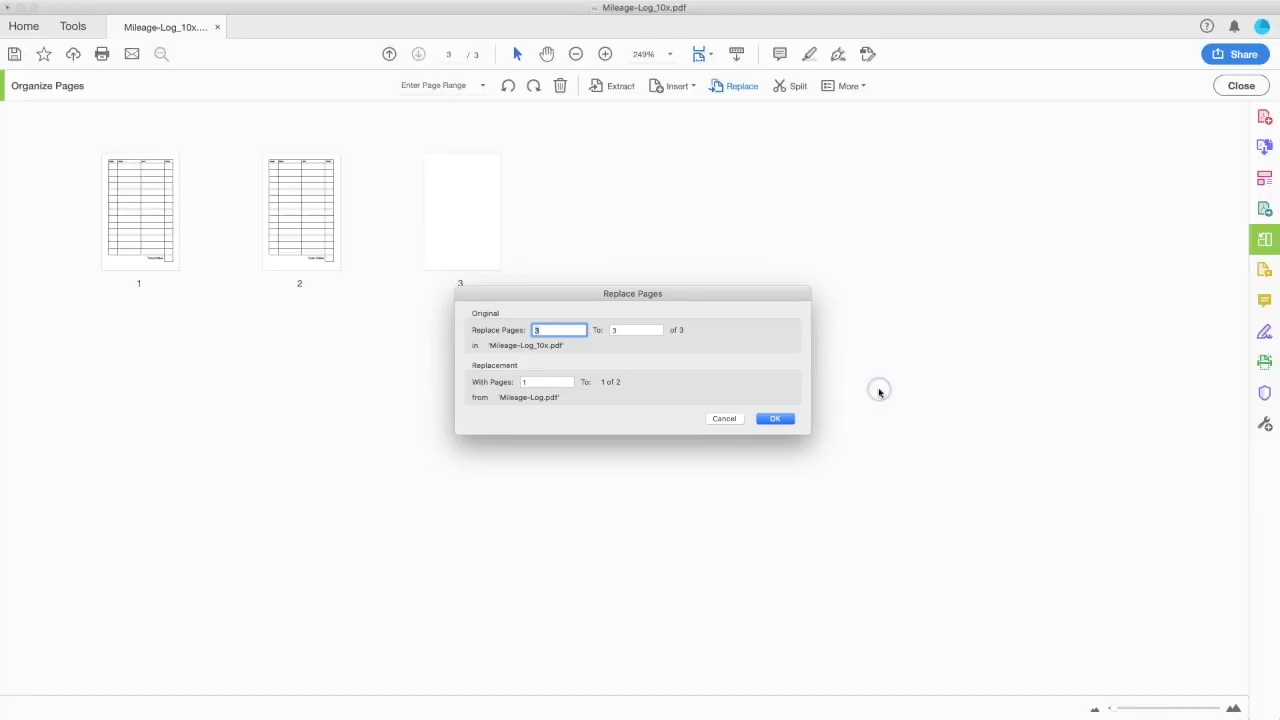
left_click(771, 417)
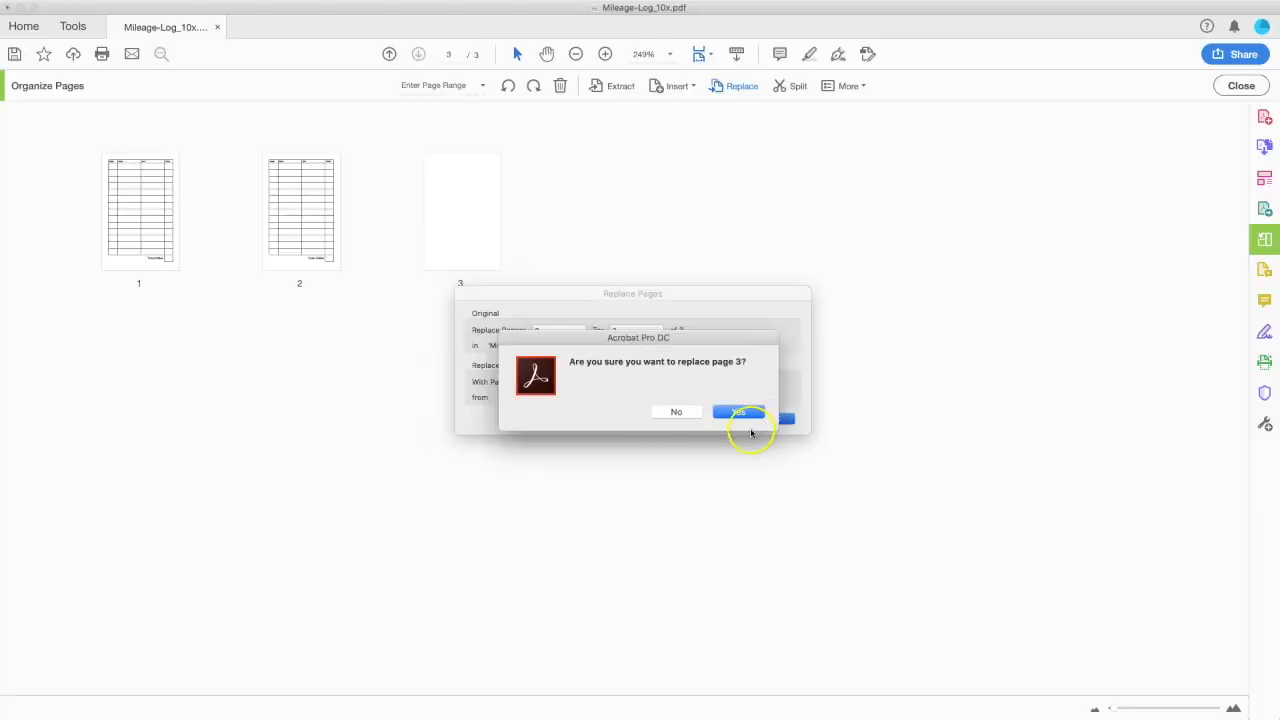
left_click(740, 412)
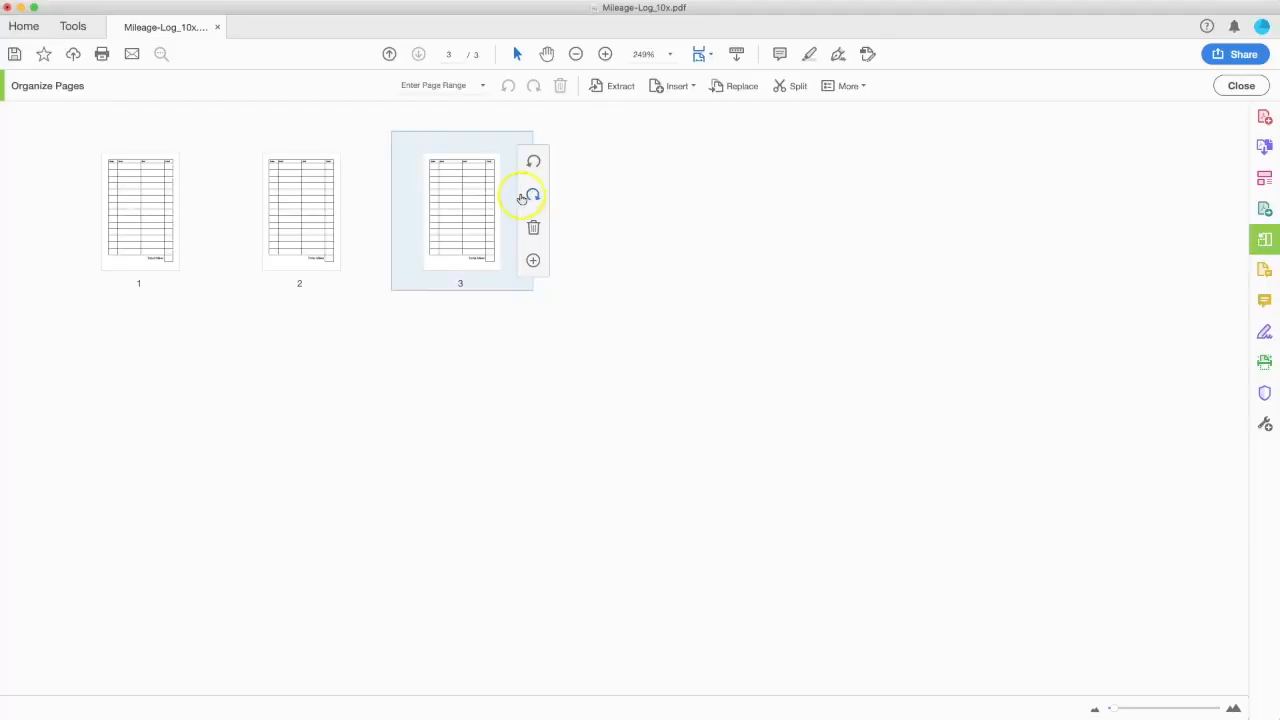
Step: Insert the pages of the Mileage-Log file after page 3
left_click(489, 214)
left_click(677, 85)
left_click(689, 106)
double_click(531, 150)
left_click(748, 420)
Step: Replace blank page 5 with the log page from the Mileage-Log file
left_click(740, 85)
left_click(866, 390)
key("Return")
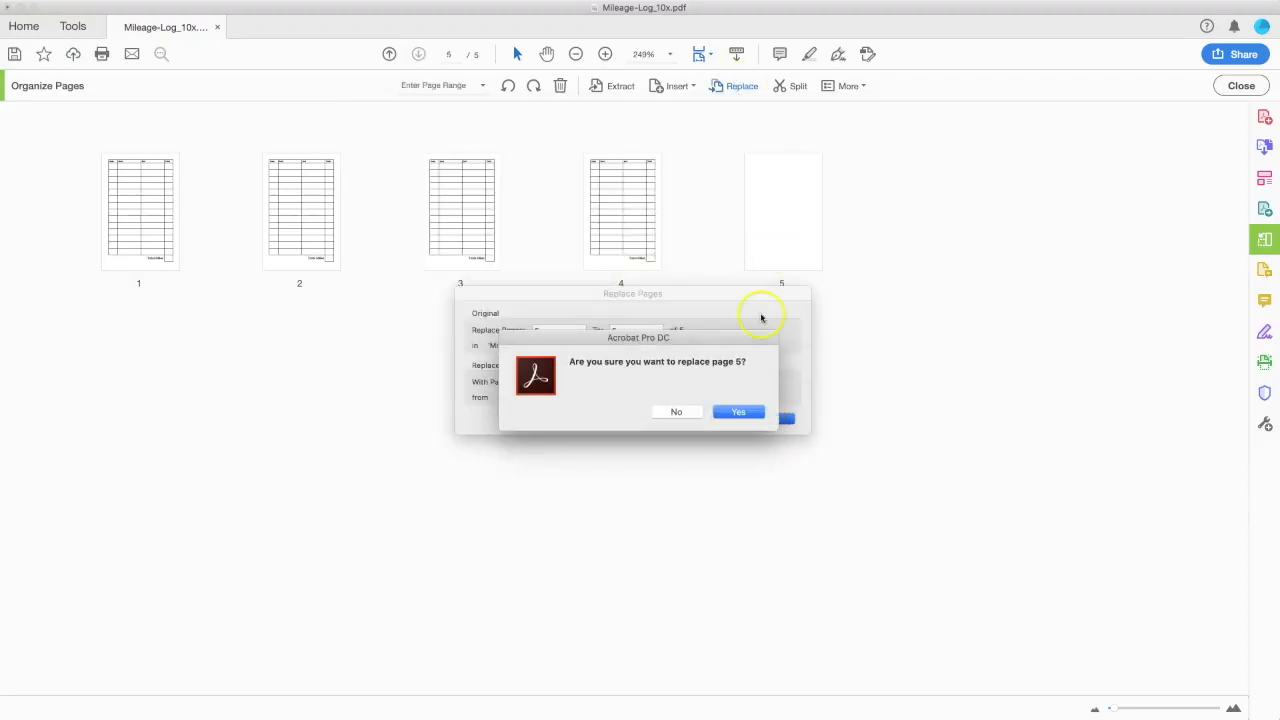
left_click(740, 411)
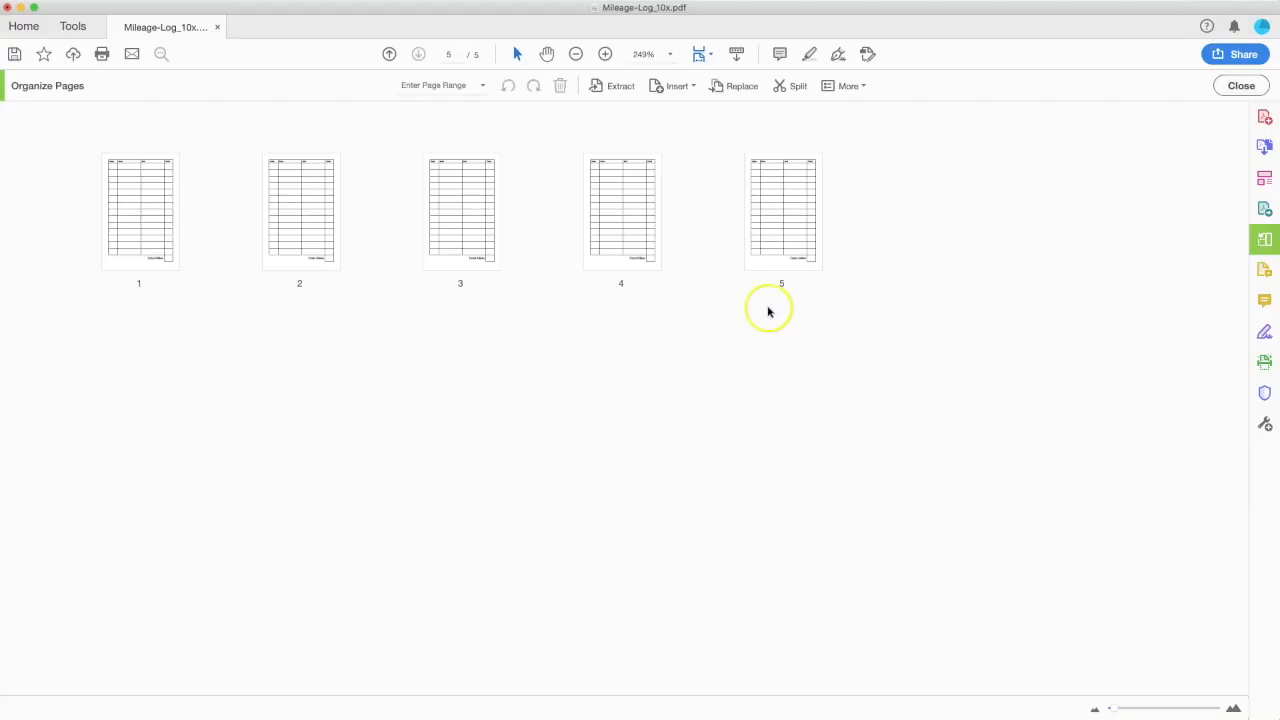
Step: Insert the pages of the Mileage-Log file after page 5
left_click(781, 222)
left_click(687, 88)
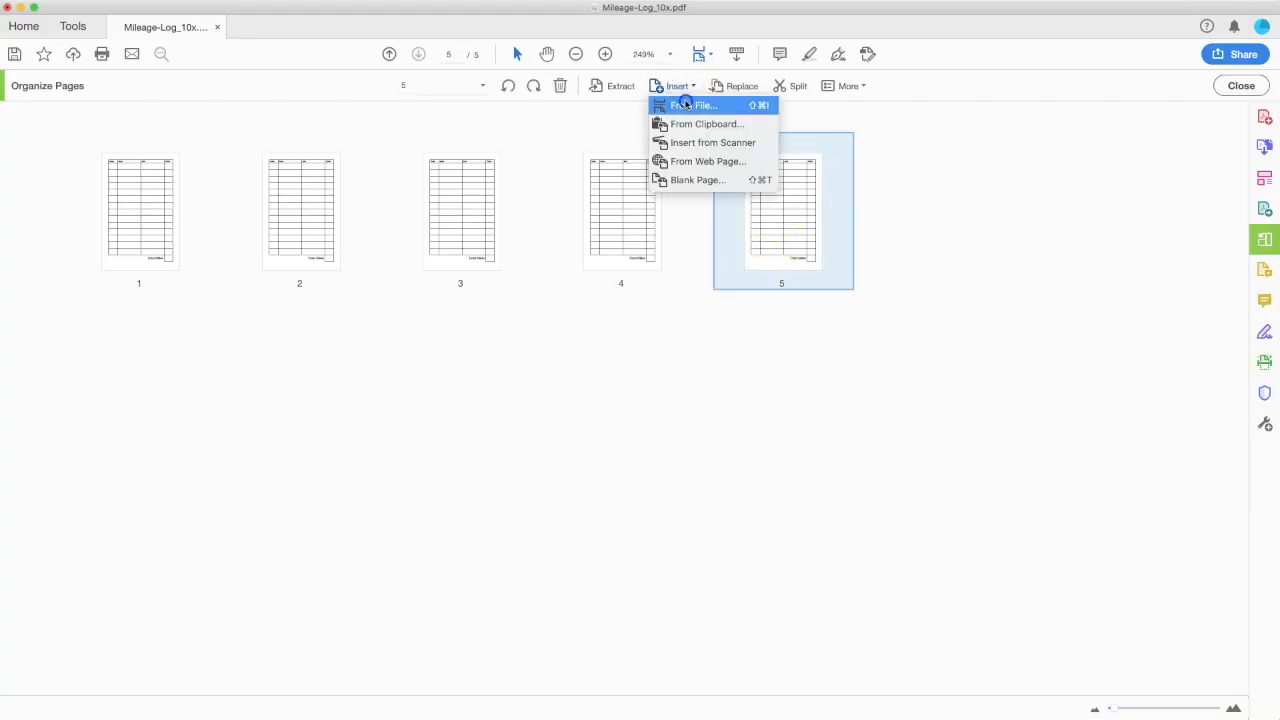
left_click(686, 106)
double_click(523, 151)
left_click(750, 420)
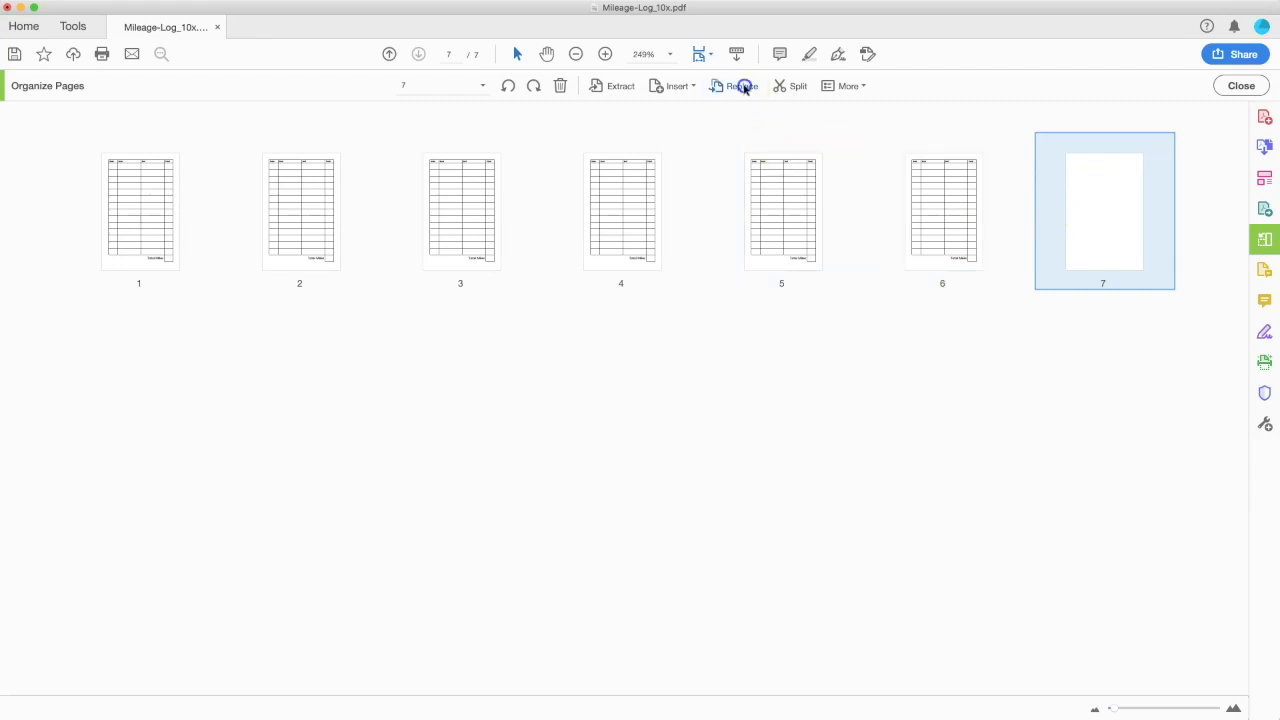
Step: Replace blank page 7 with the log page from the Mileage-Log file
left_click(738, 86)
right_click(505, 148)
left_click(505, 149)
left_click(864, 388)
left_click(772, 419)
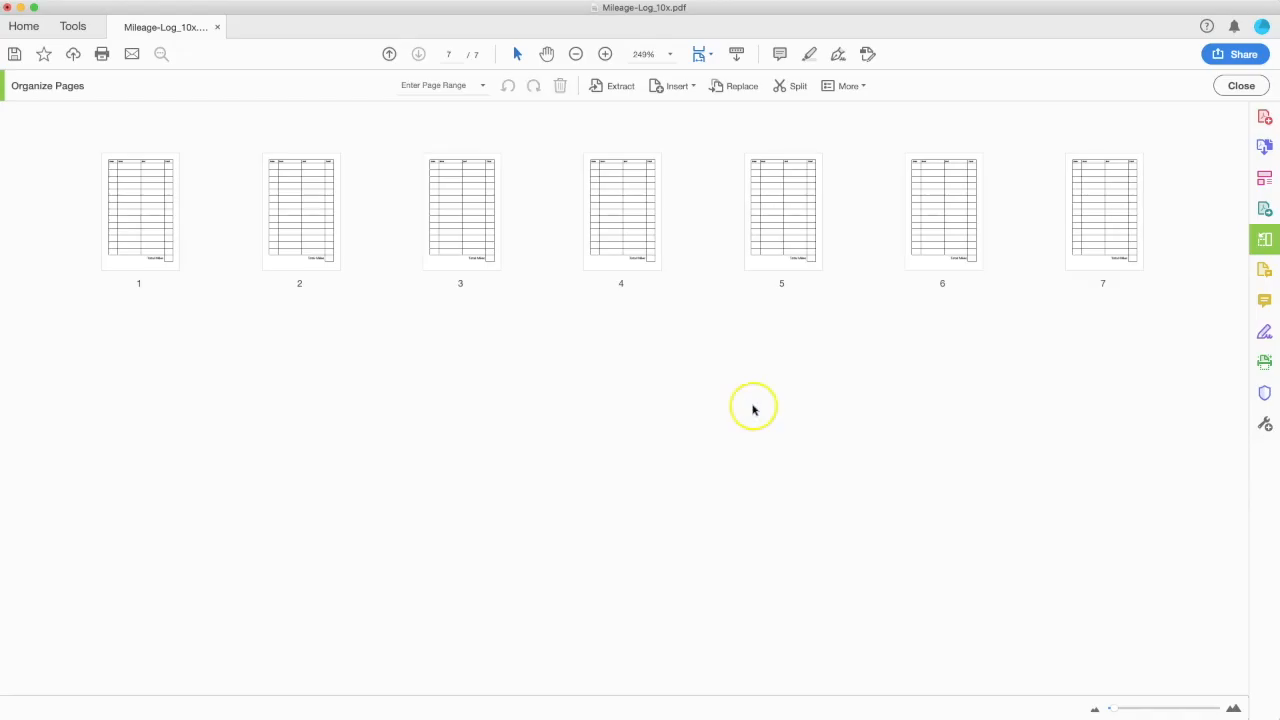
Step: Insert three blank pages after page 7, at the end of the document
left_click(684, 87)
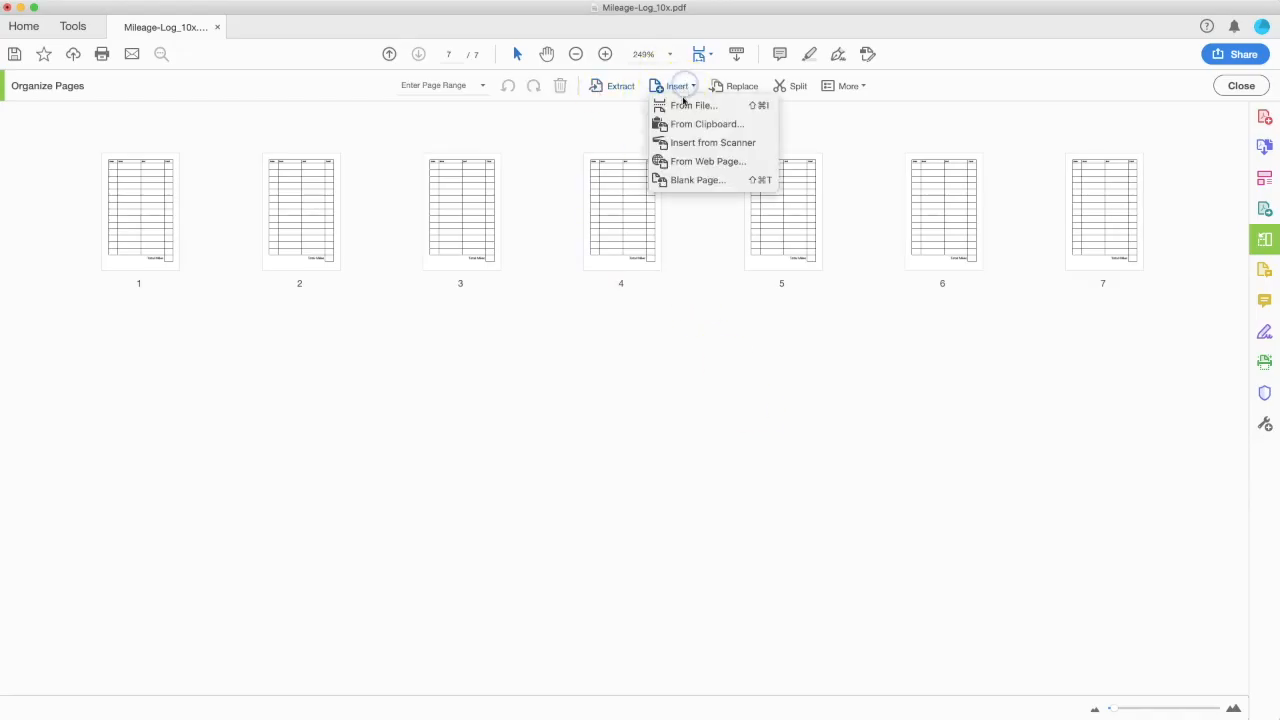
left_click(689, 180)
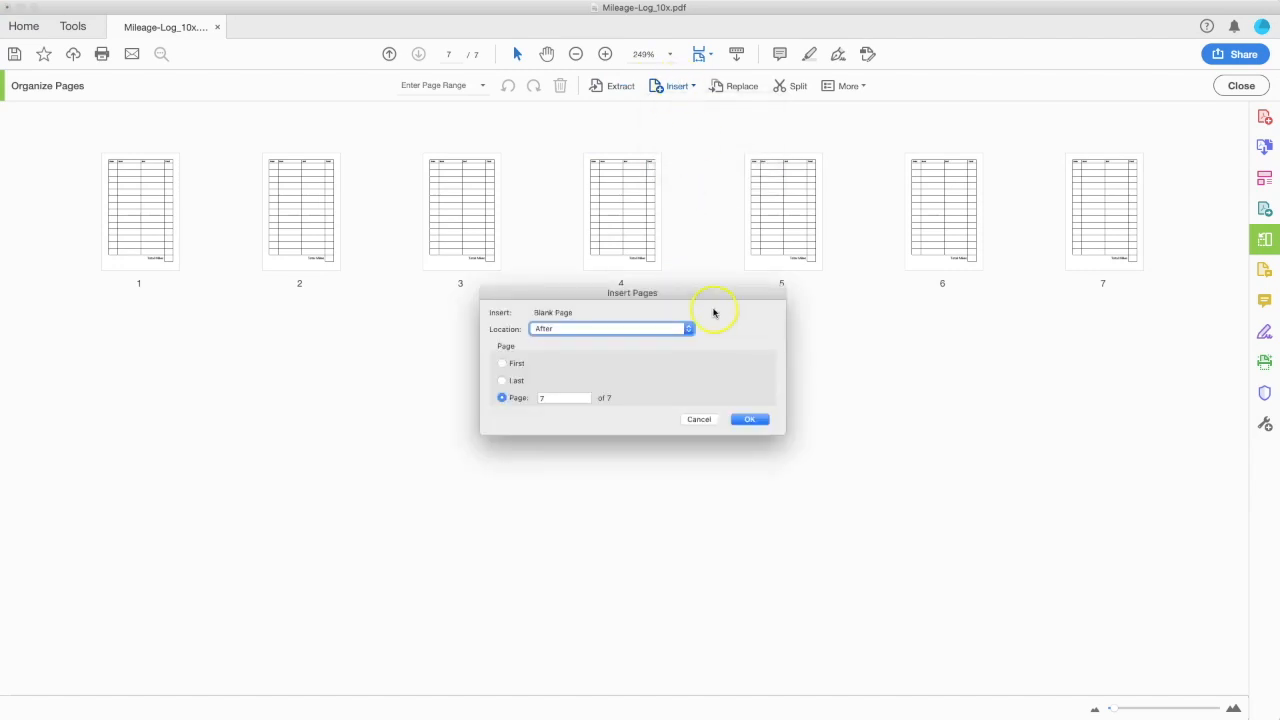
left_click(741, 419)
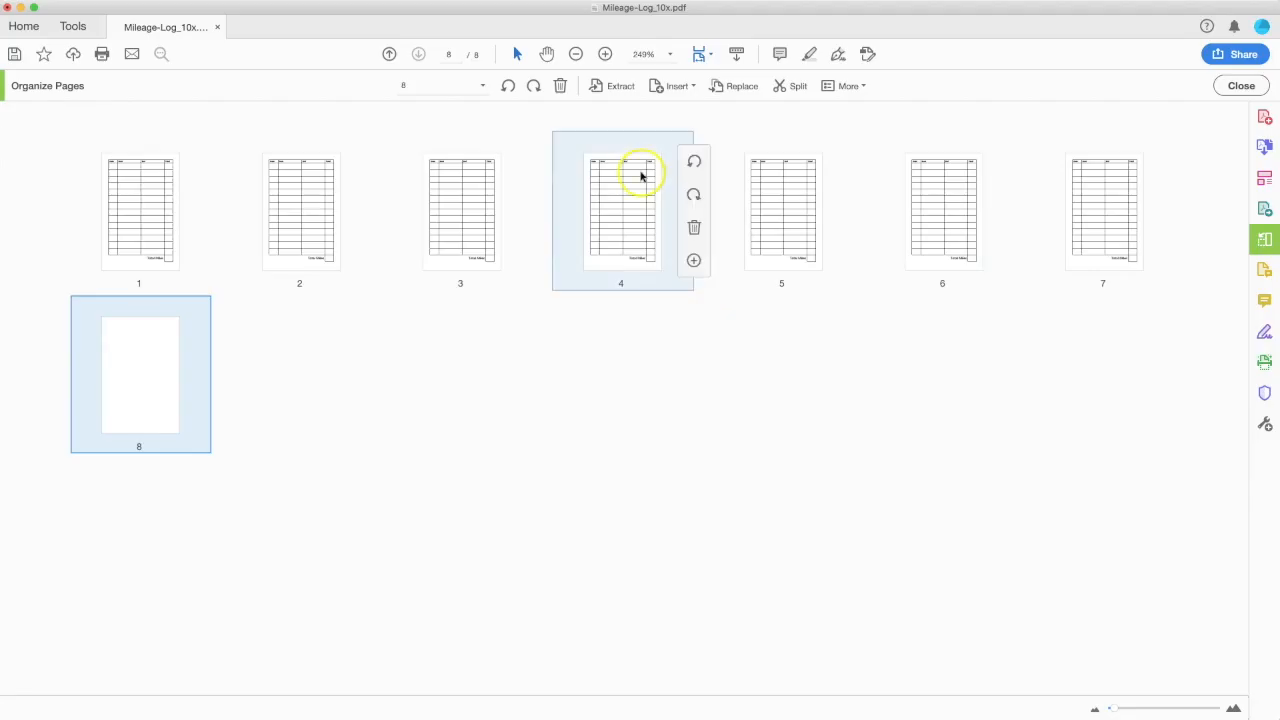
left_click(684, 87)
left_click(697, 180)
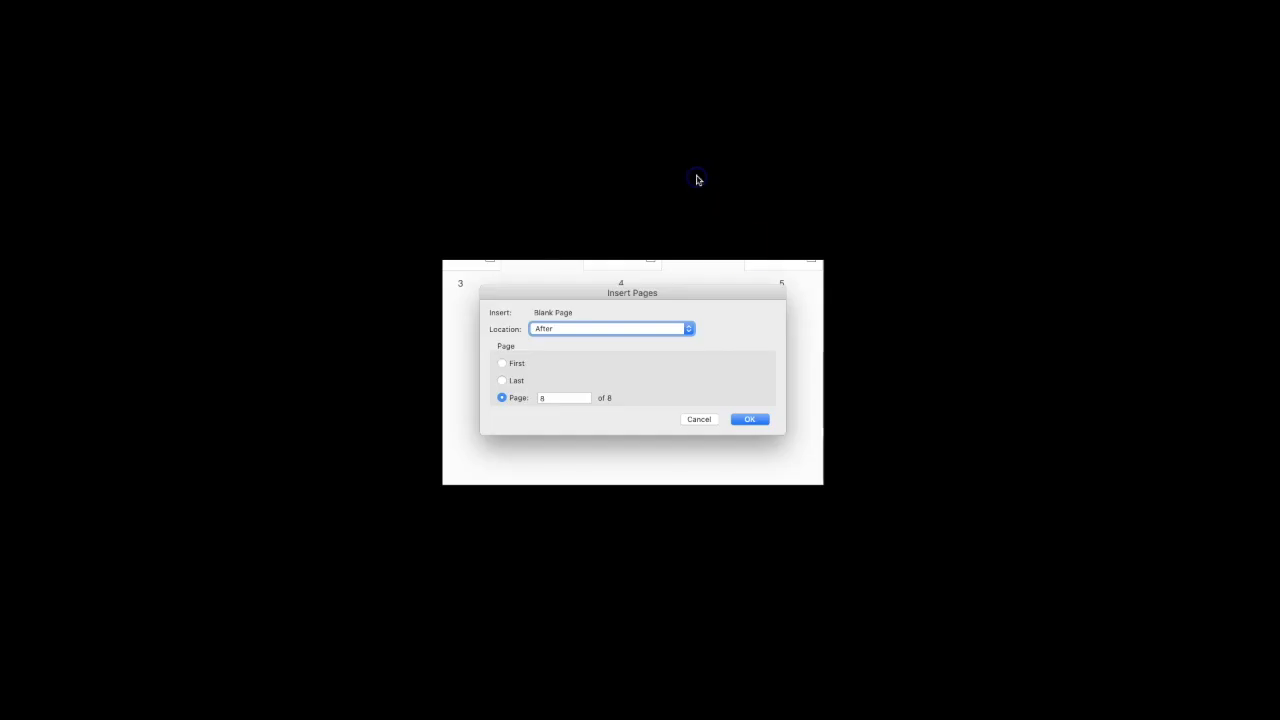
left_click(736, 432)
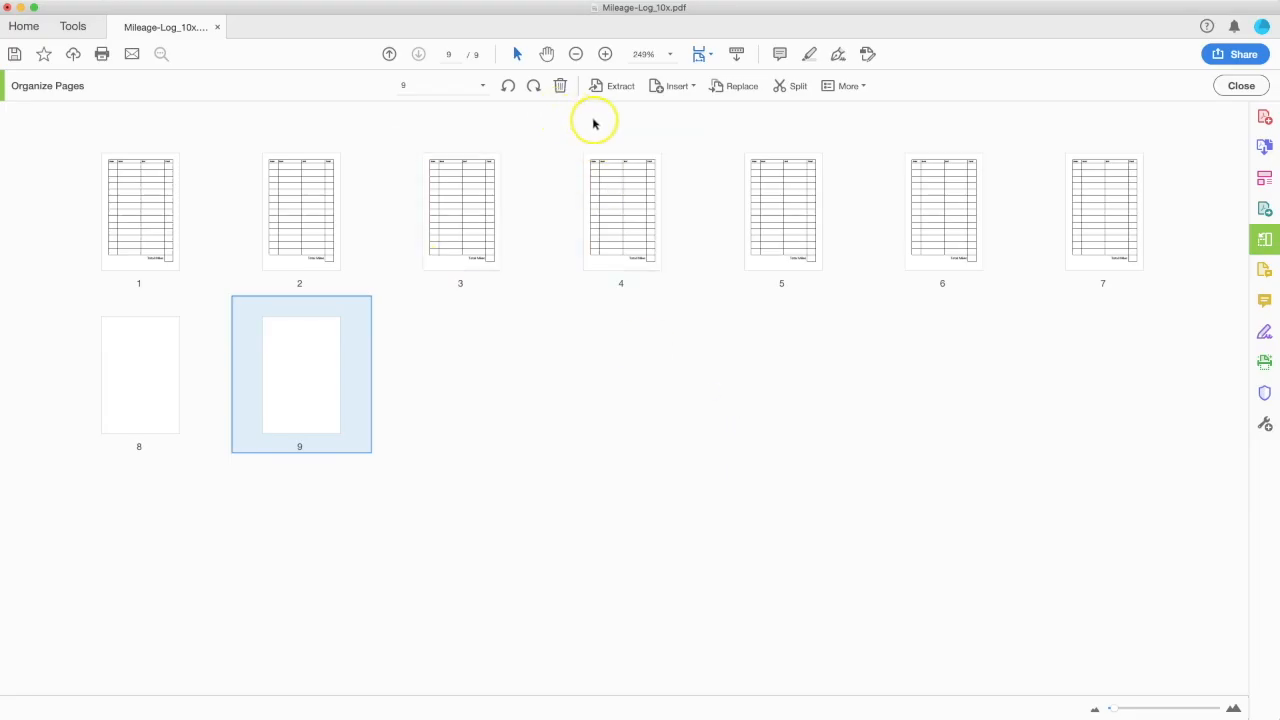
left_click(672, 87)
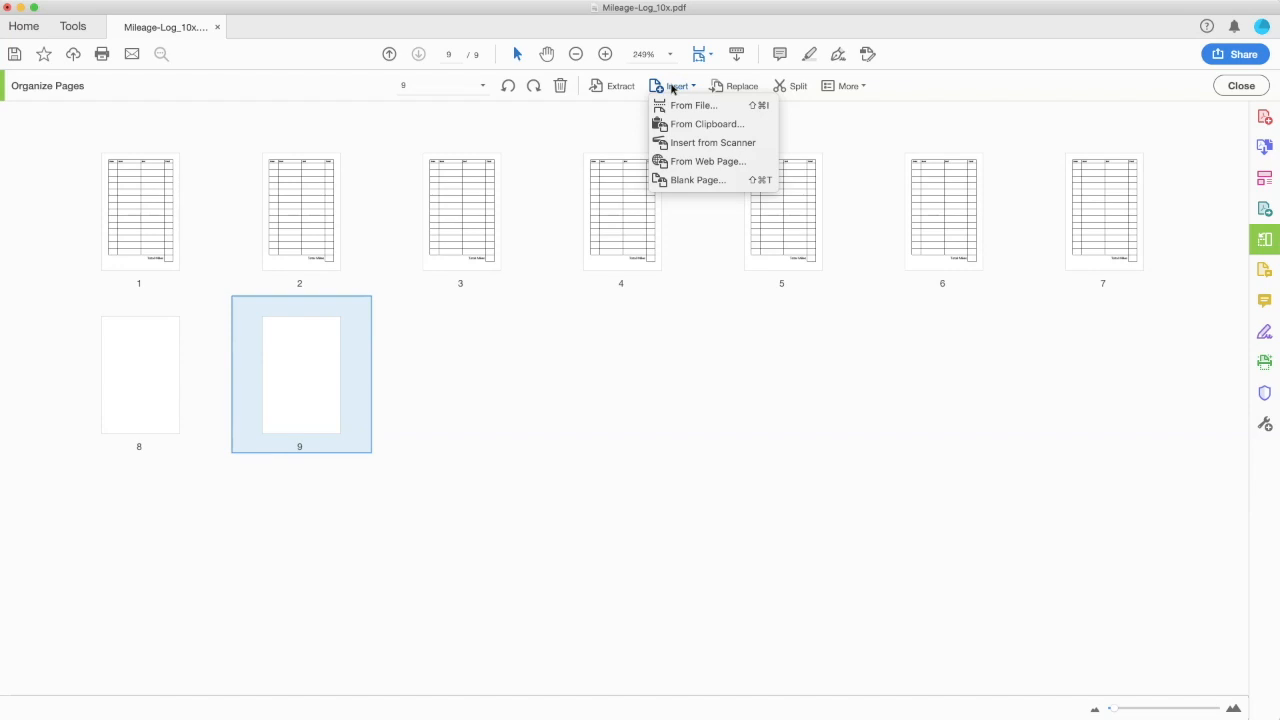
left_click(724, 181)
left_click(752, 421)
Step: Replace blank page 8 with the log page from the Mileage-Log file
left_click(191, 371)
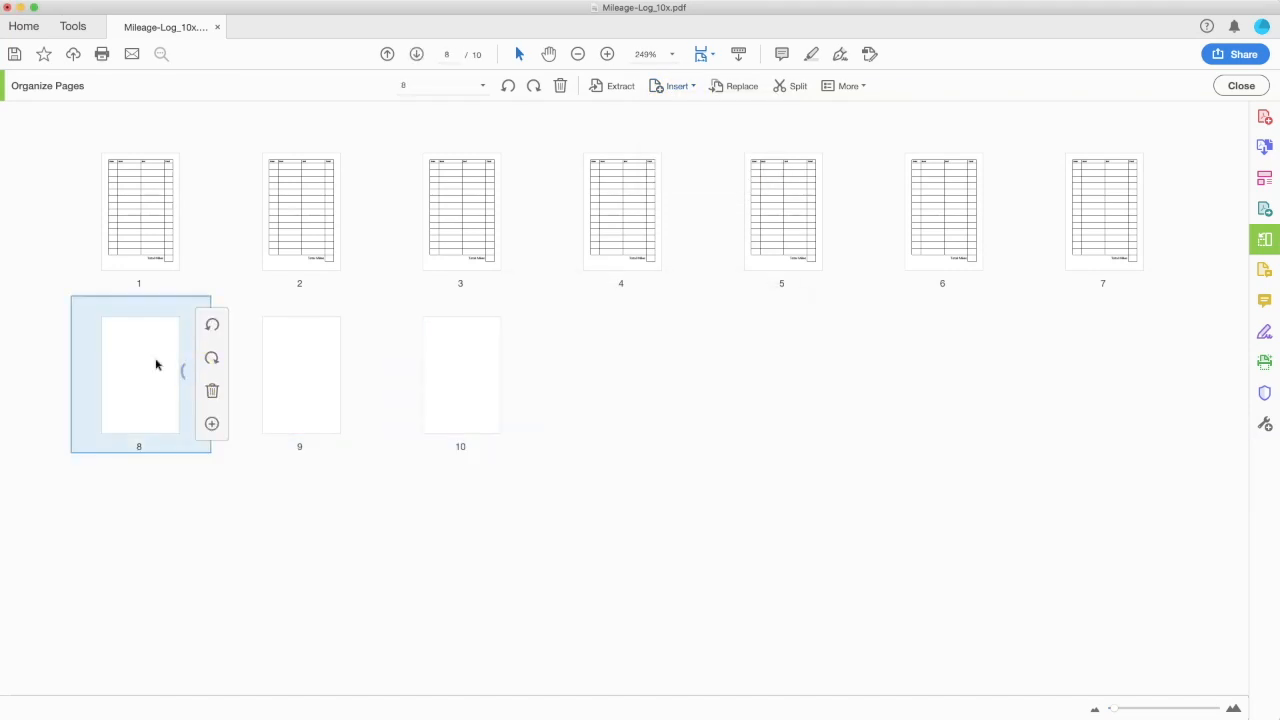
left_click(679, 87)
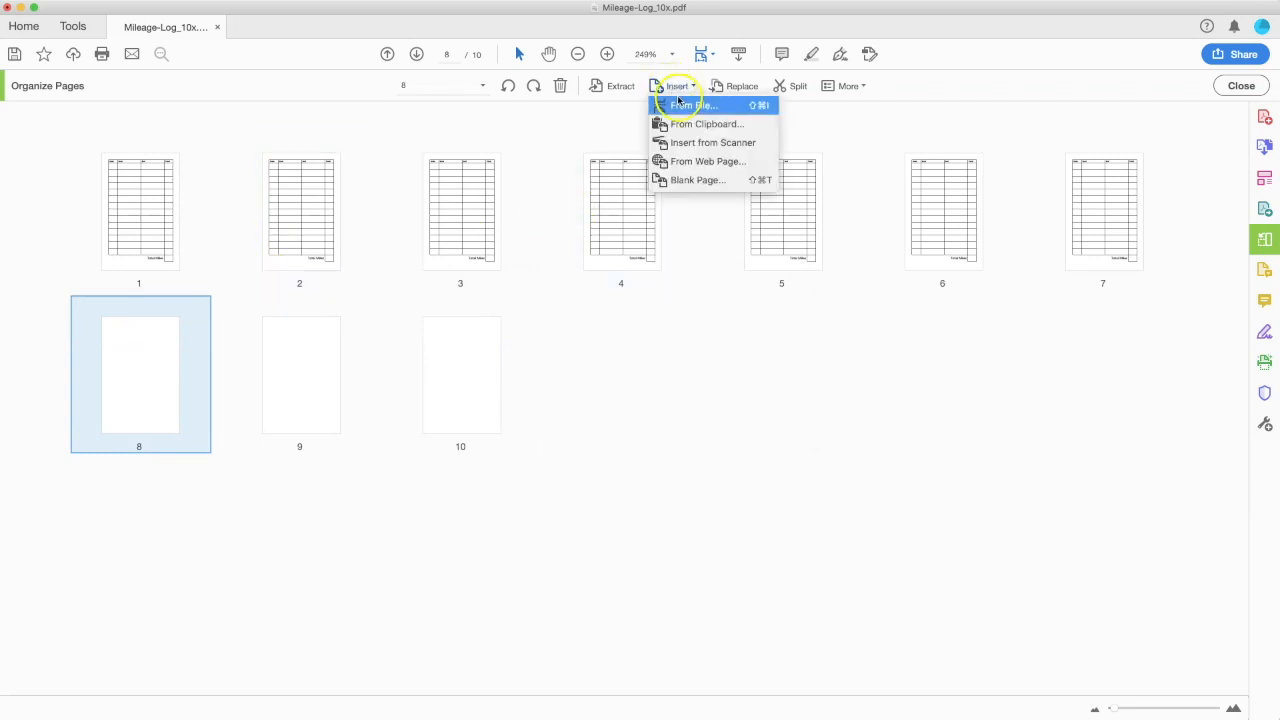
left_click(737, 86)
left_click(860, 391)
left_click(783, 421)
Step: Replace blank pages 9 and 10, one at a time, with the log page from the Mileage-Log file
left_click(320, 371)
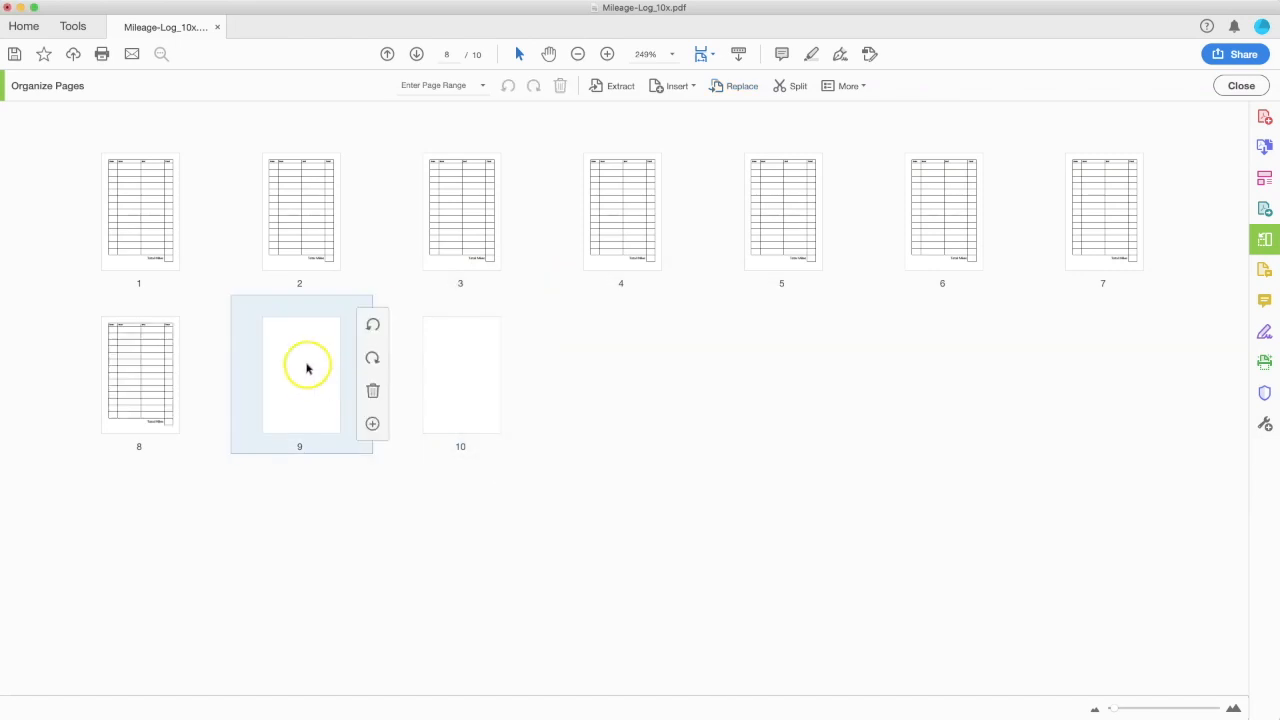
left_click(734, 86)
double_click(523, 149)
left_click(779, 421)
left_click(460, 375)
left_click(736, 86)
left_click(872, 391)
left_click(759, 425)
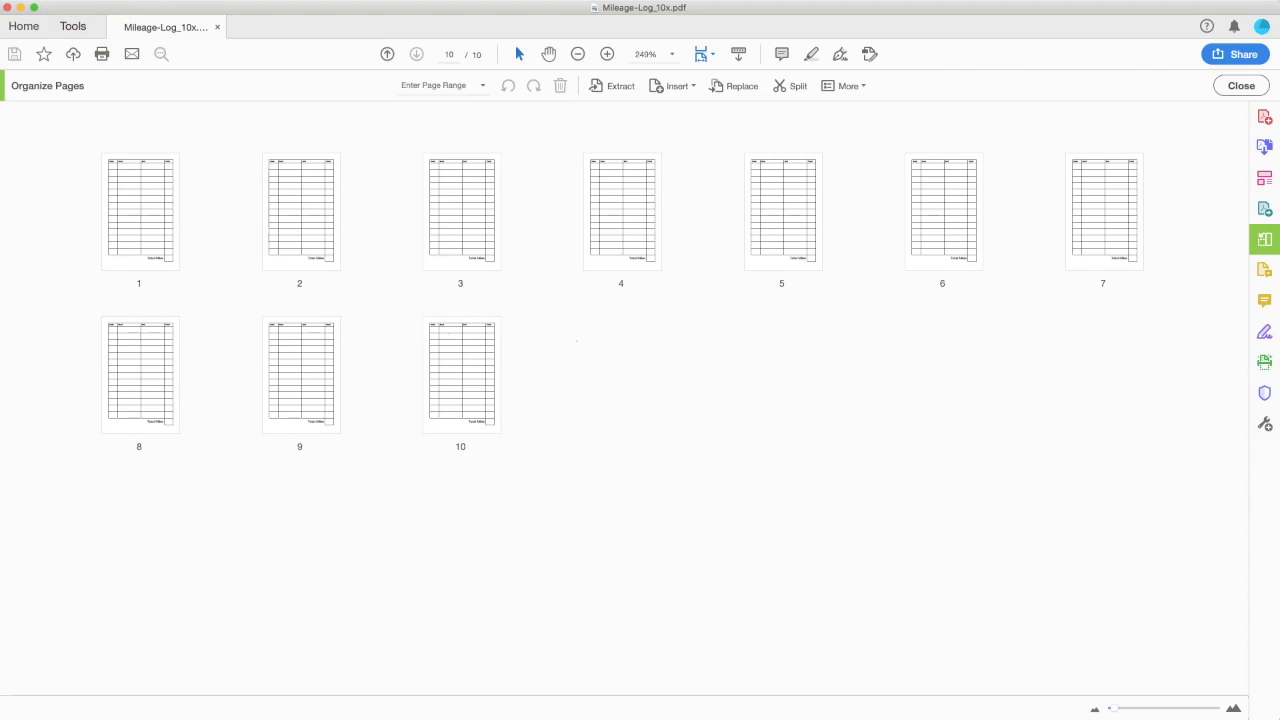
Step: Save a copy of the ten-page PDF as Mileage-Log_100x in the Documents folder
left_click(85, 0)
left_click(96, 57)
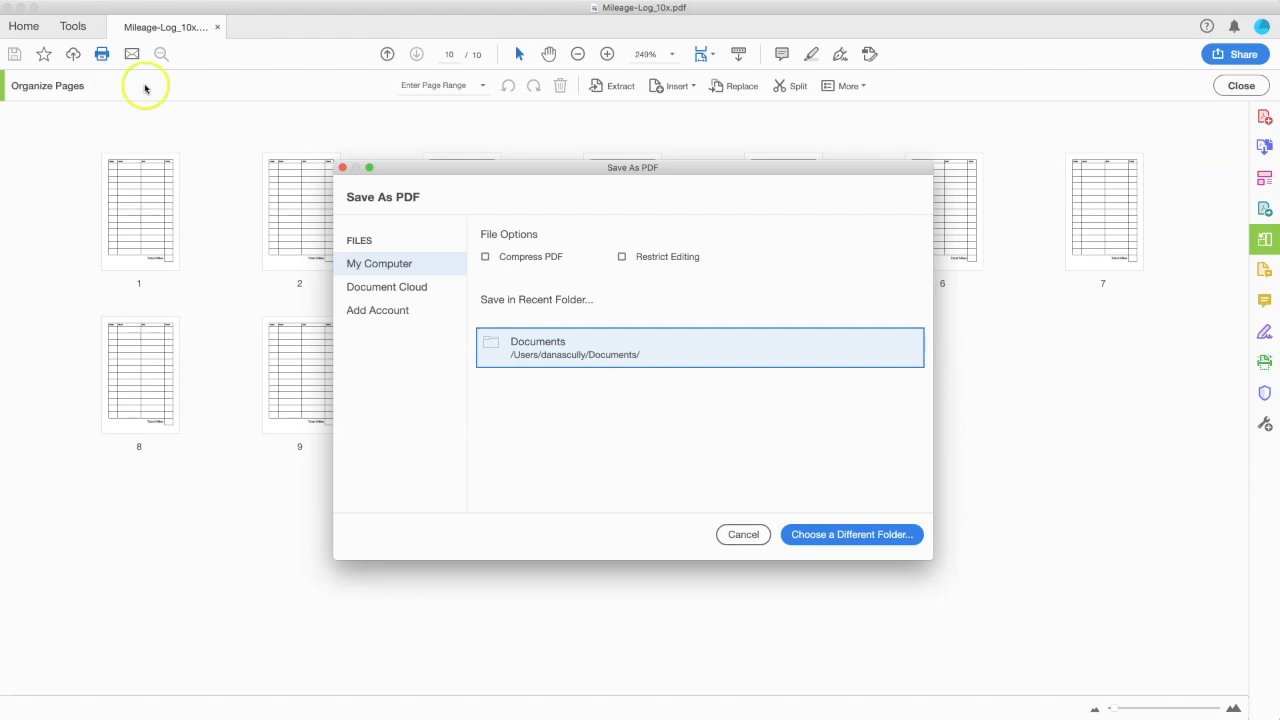
left_click(711, 355)
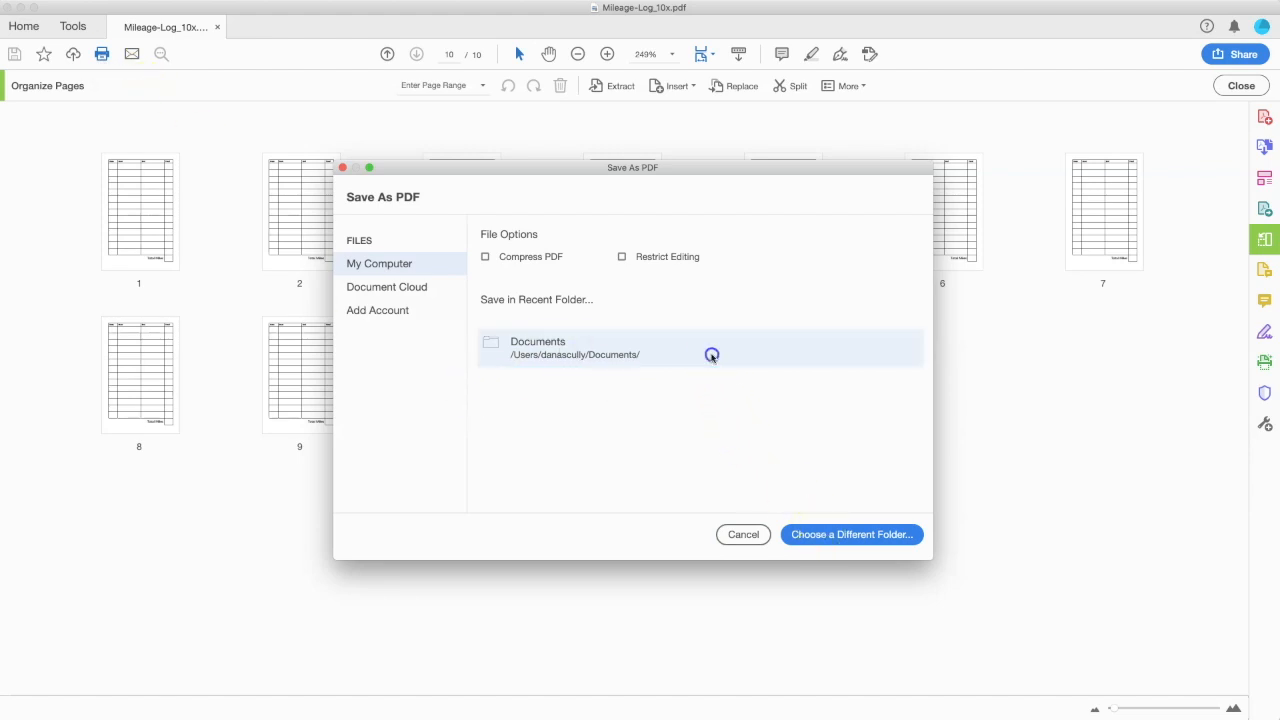
left_click(636, 175)
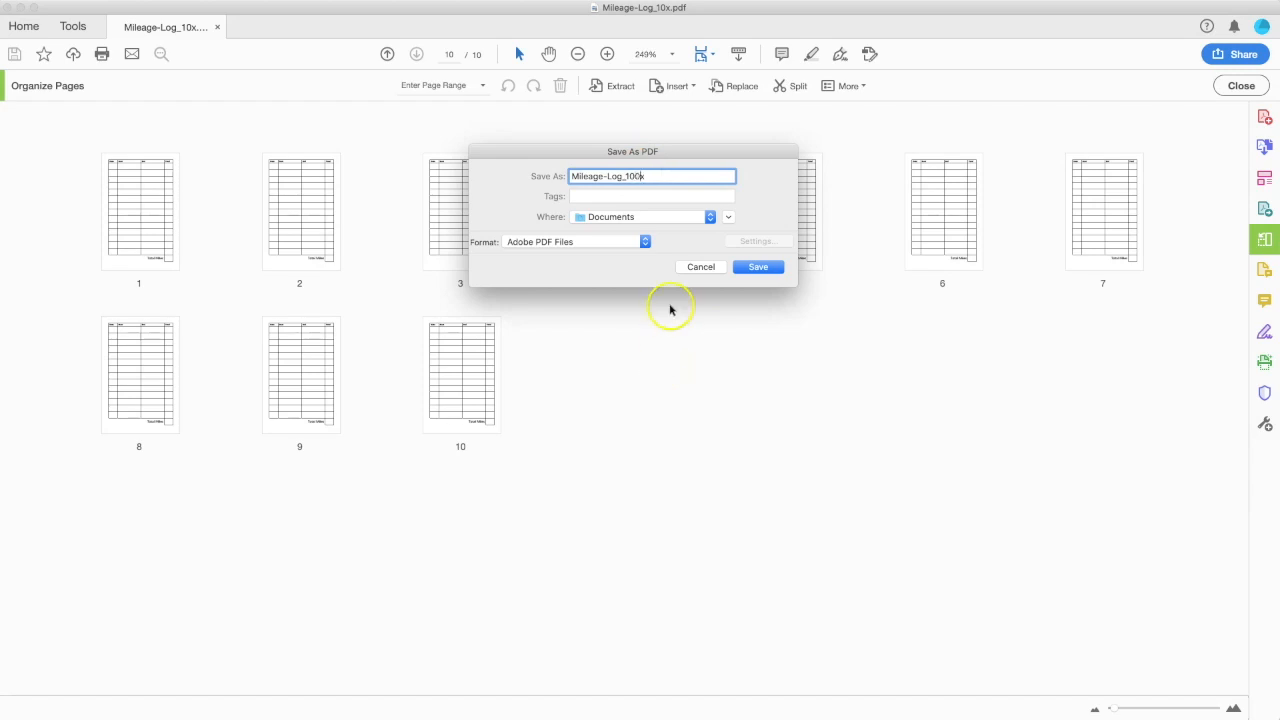
left_click(766, 270)
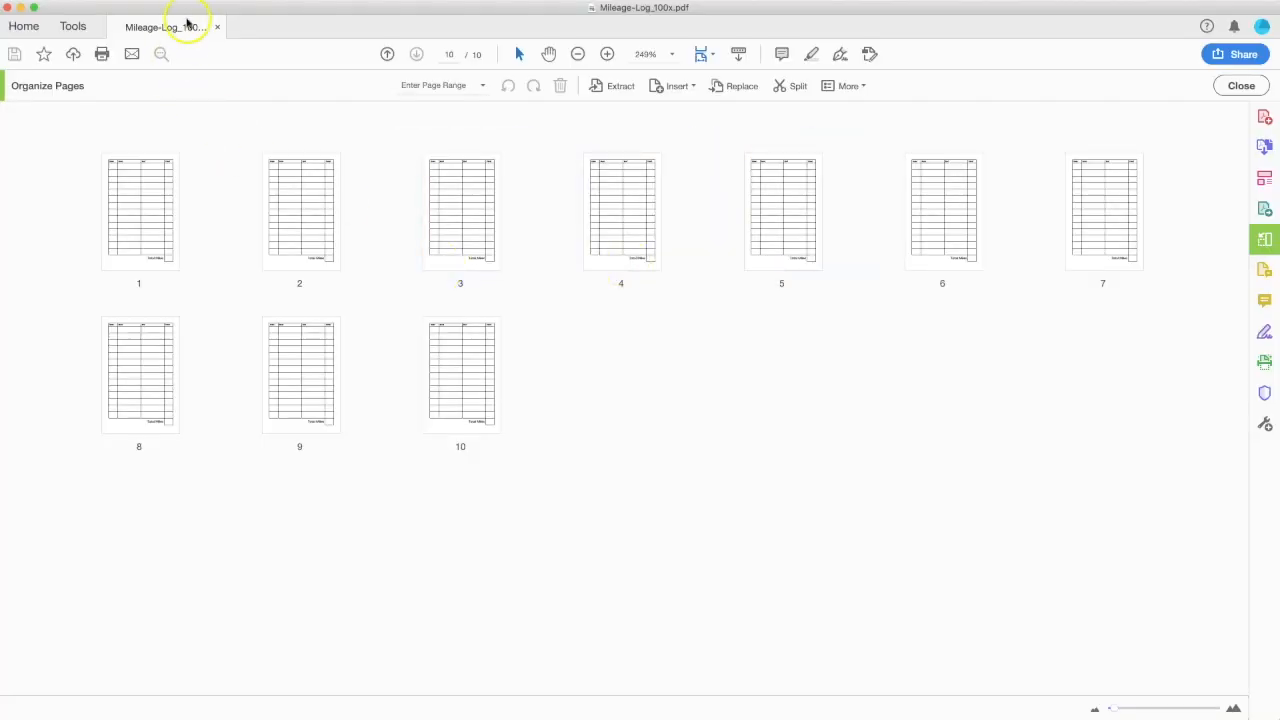
Step: Insert the pages of Mileage-Log_10x.pdf after page 10
left_click(472, 352)
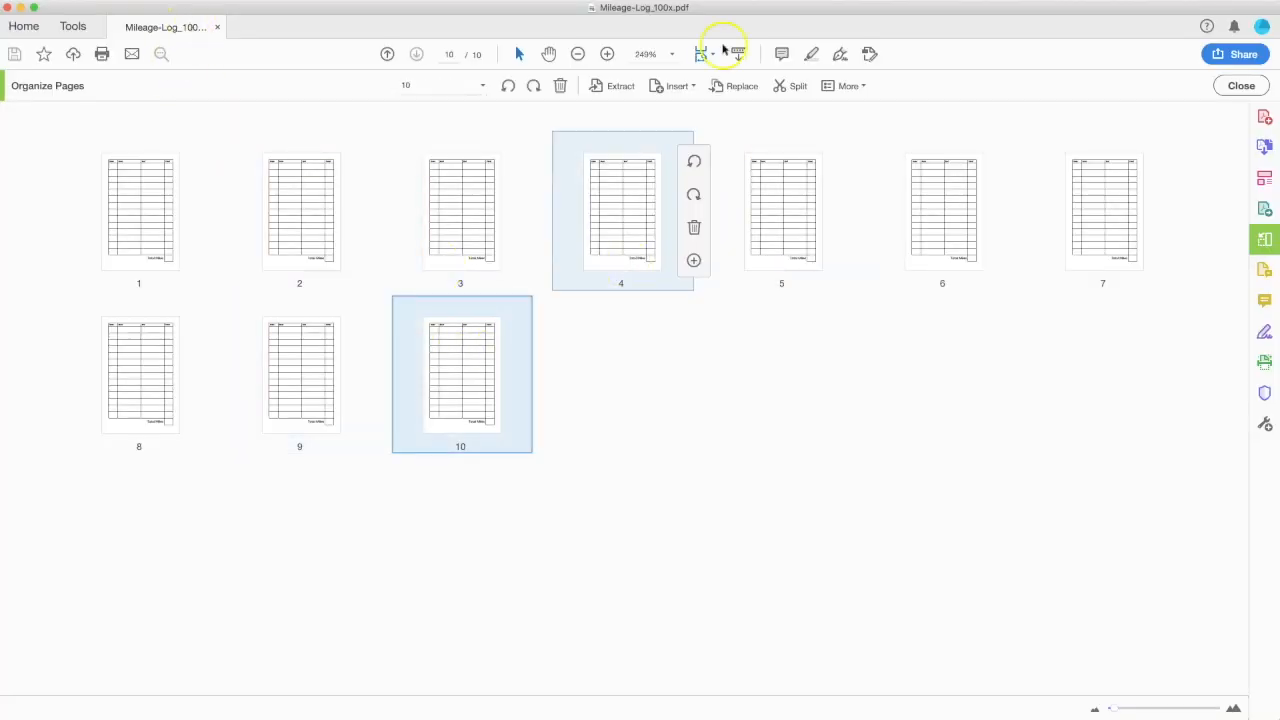
left_click(681, 88)
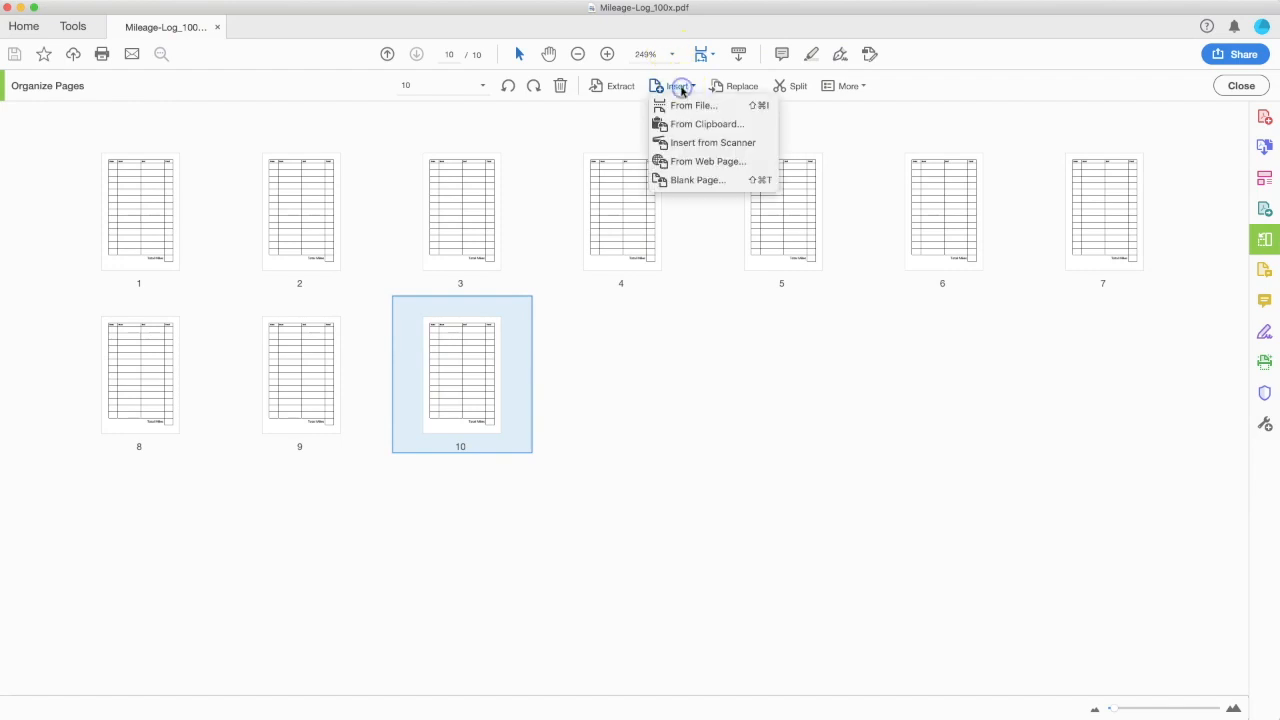
left_click(678, 106)
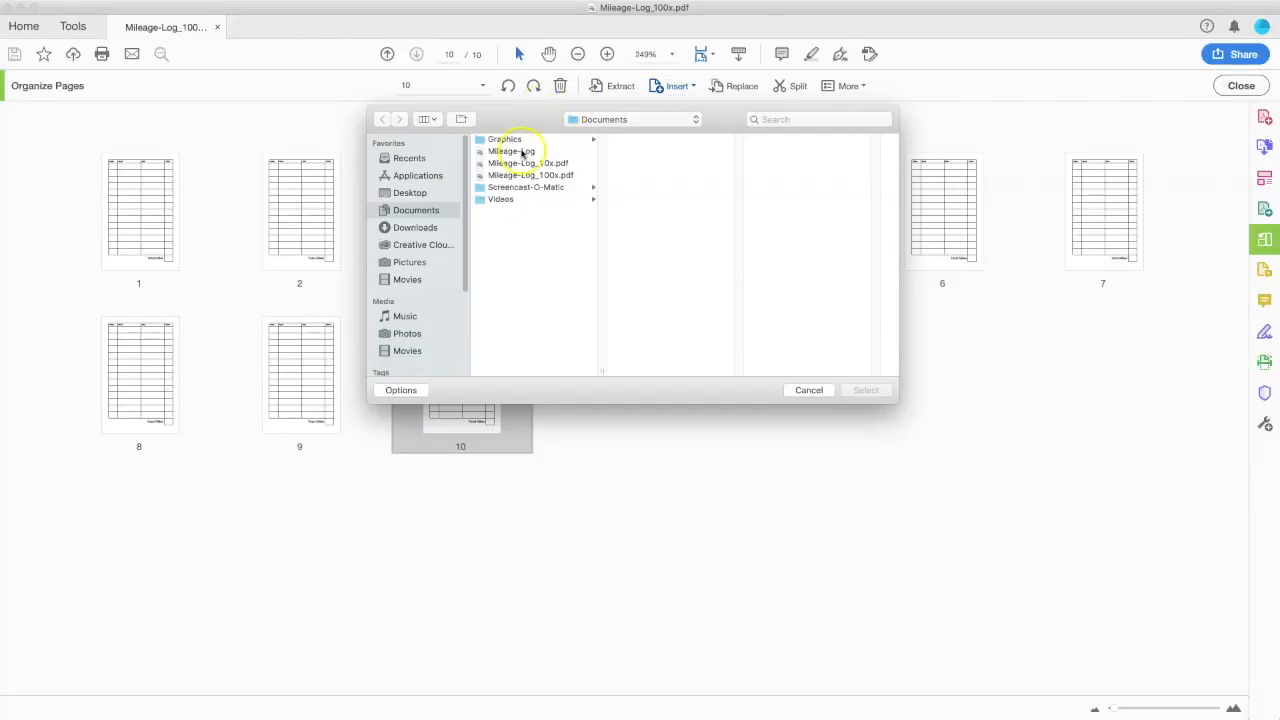
left_click(527, 163)
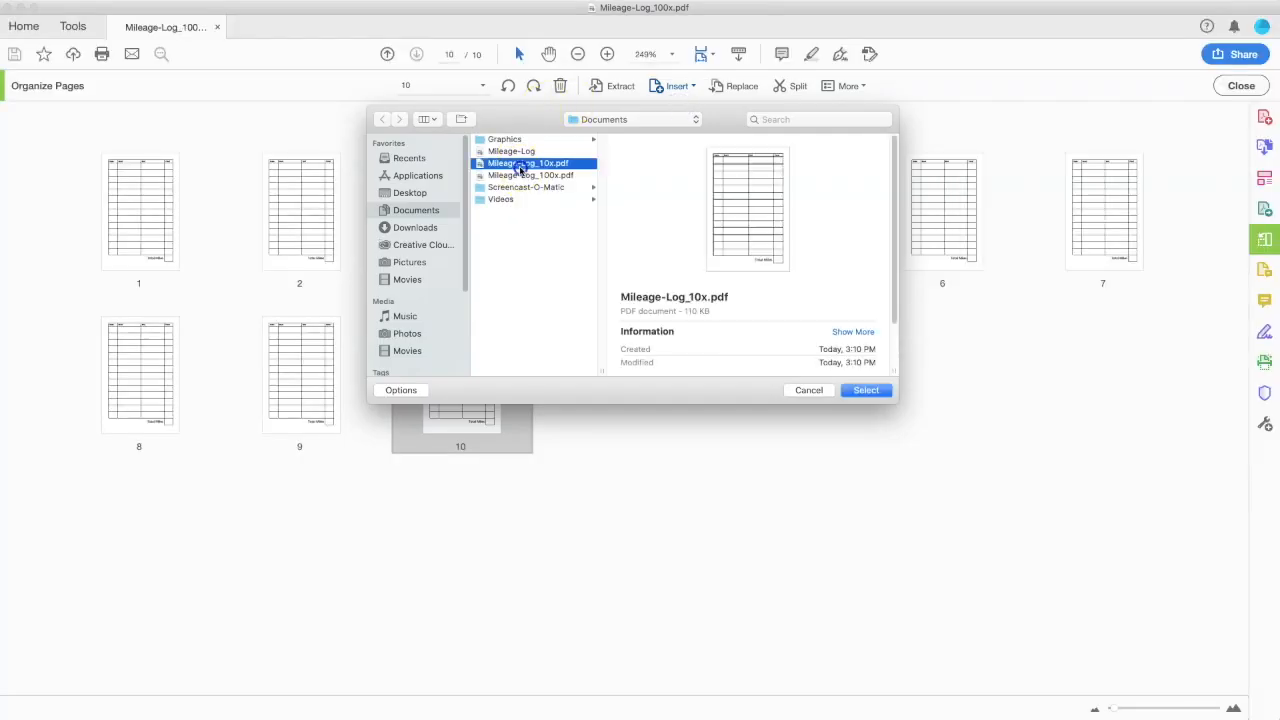
left_click(870, 392)
left_click(748, 419)
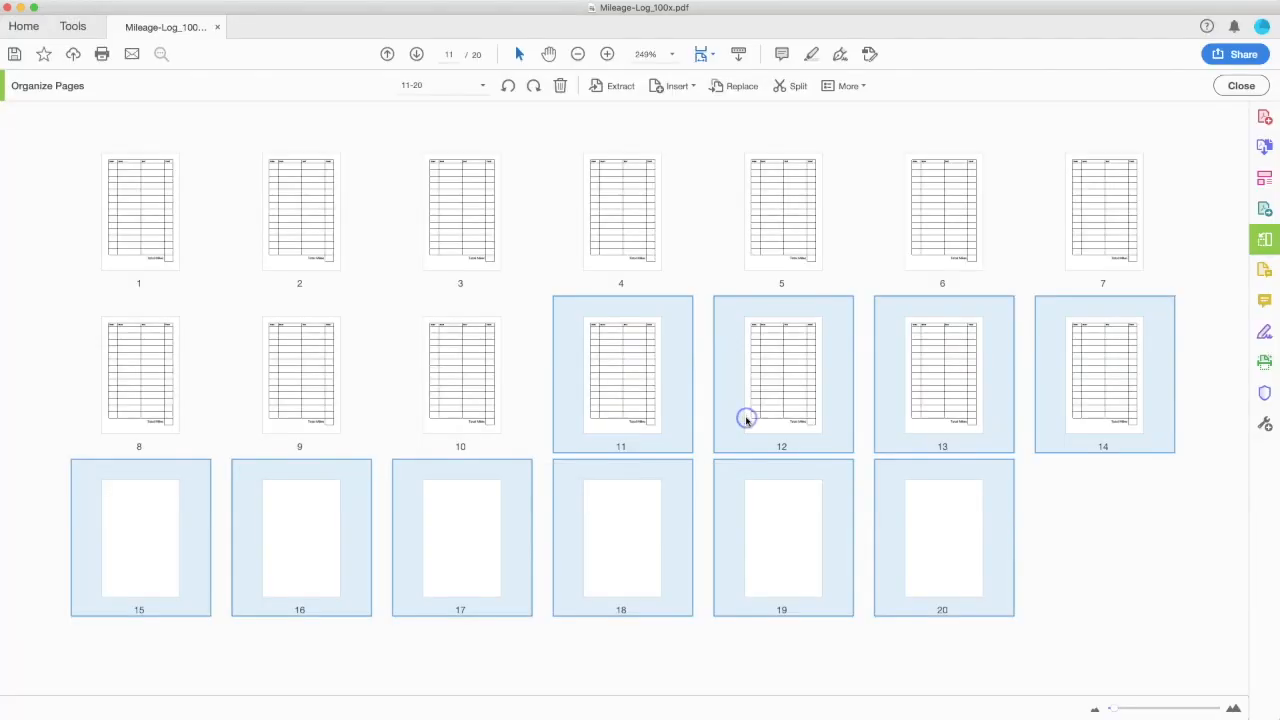
Step: Insert the pages of Mileage-Log_10x.pdf repeatedly until the document holds 100 log pages
left_click(866, 390)
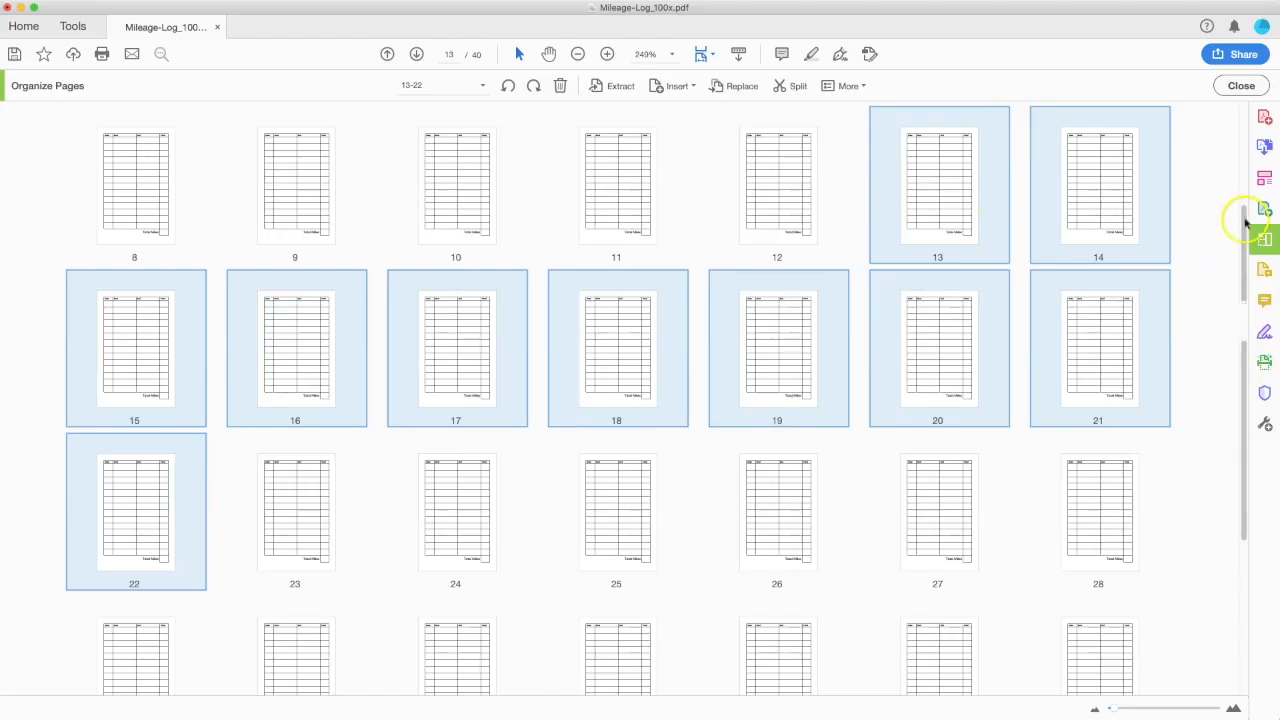
left_click(676, 86)
left_click(686, 123)
left_click(866, 390)
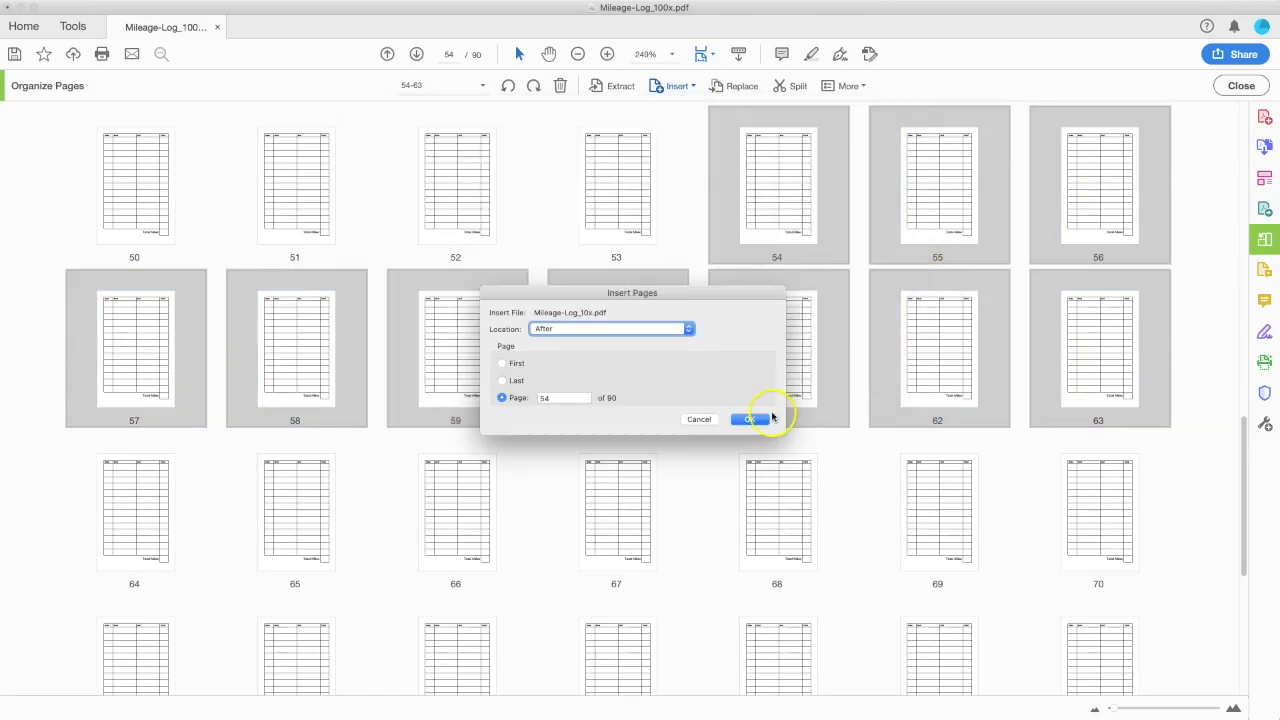
left_click(752, 417)
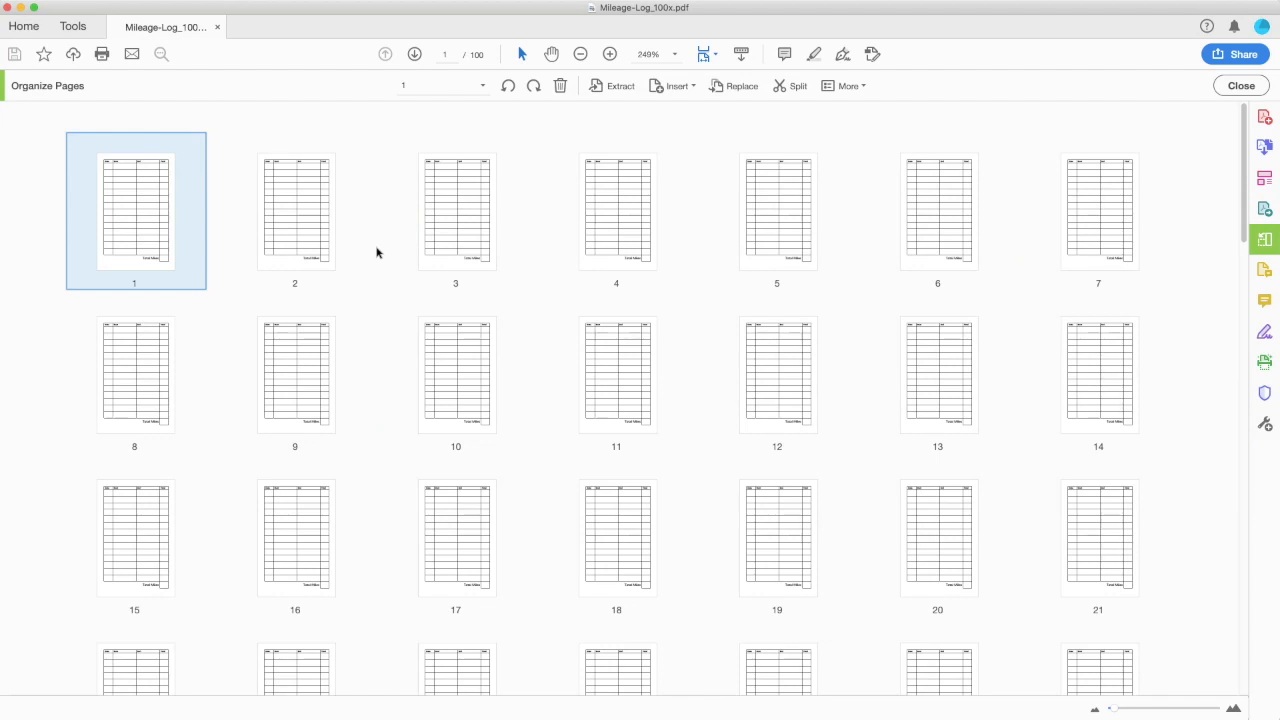
Step: Insert the 6x9_collegeruledlinepaper_100pages_1857_27366_with_bleed.pdf file after page 1
mouse_move(206, 157)
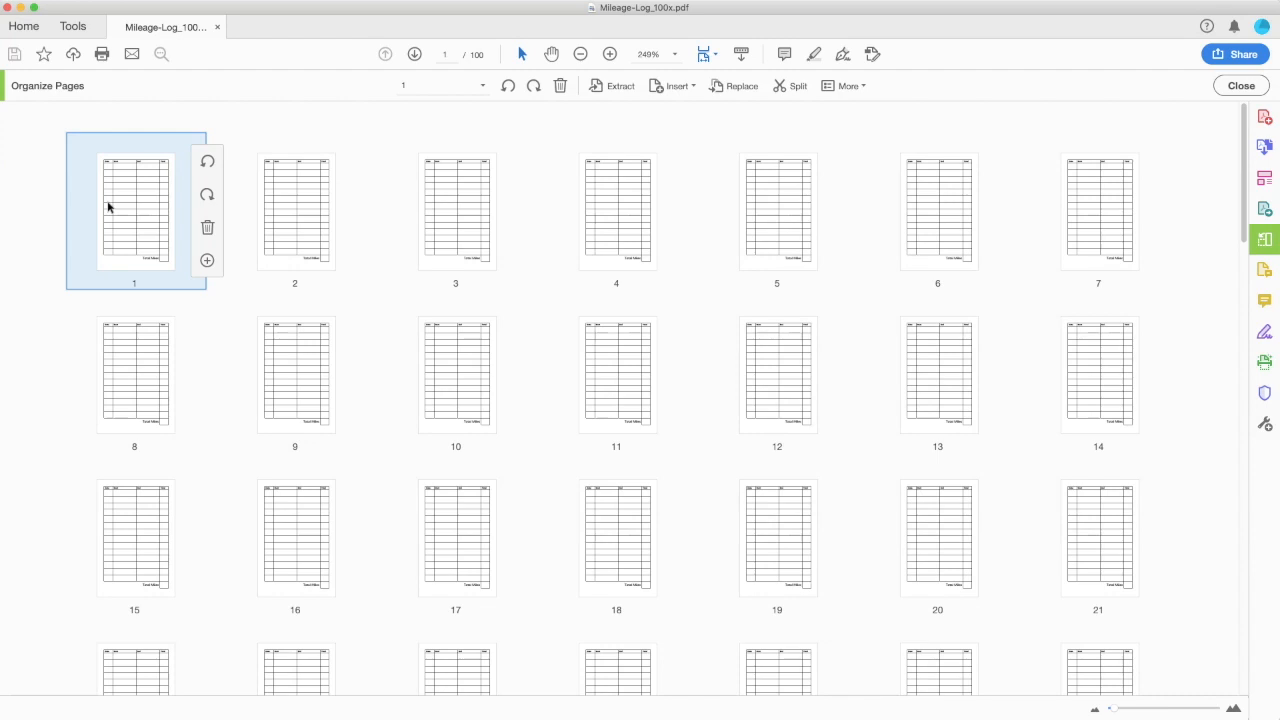
left_click(669, 86)
left_click(686, 104)
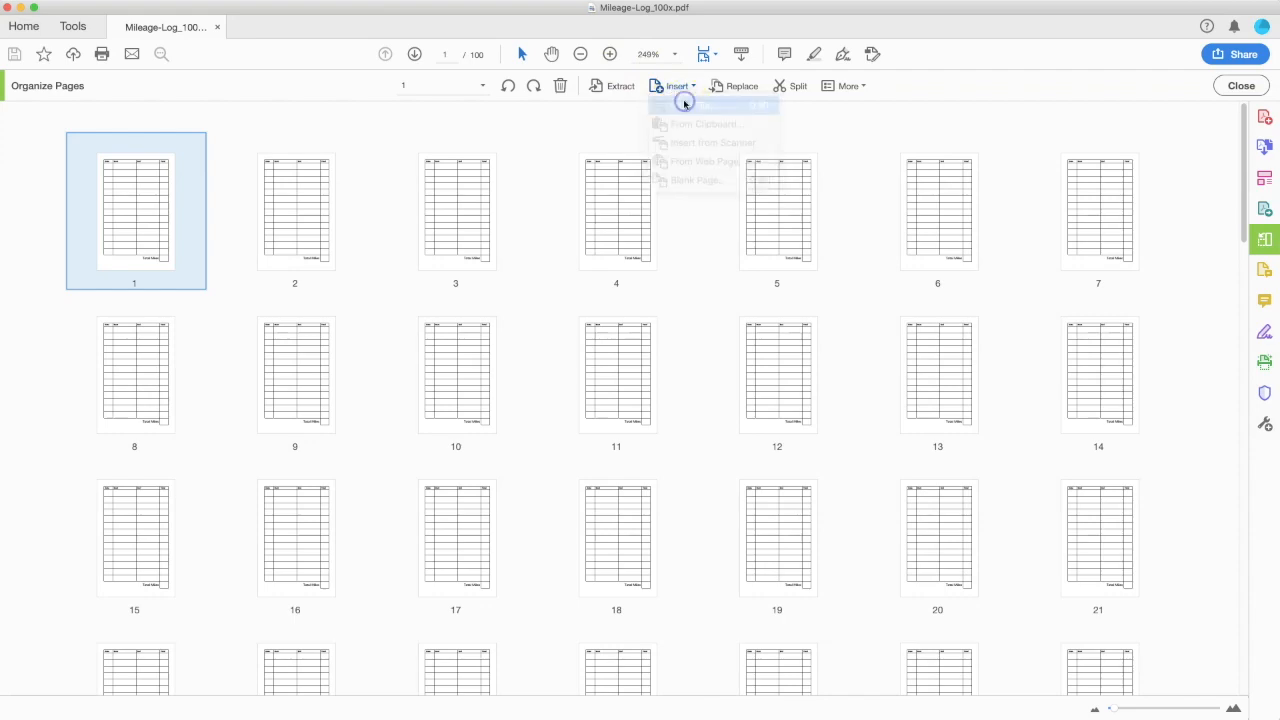
left_click(566, 139)
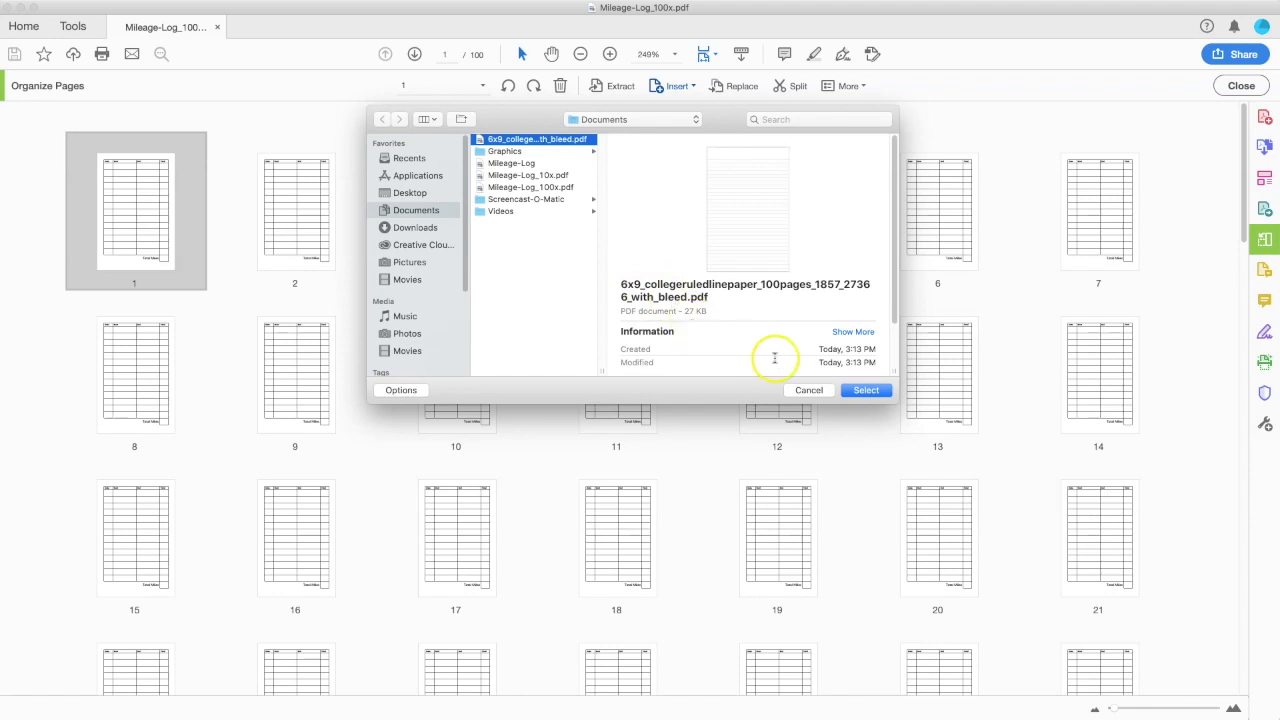
left_click(864, 390)
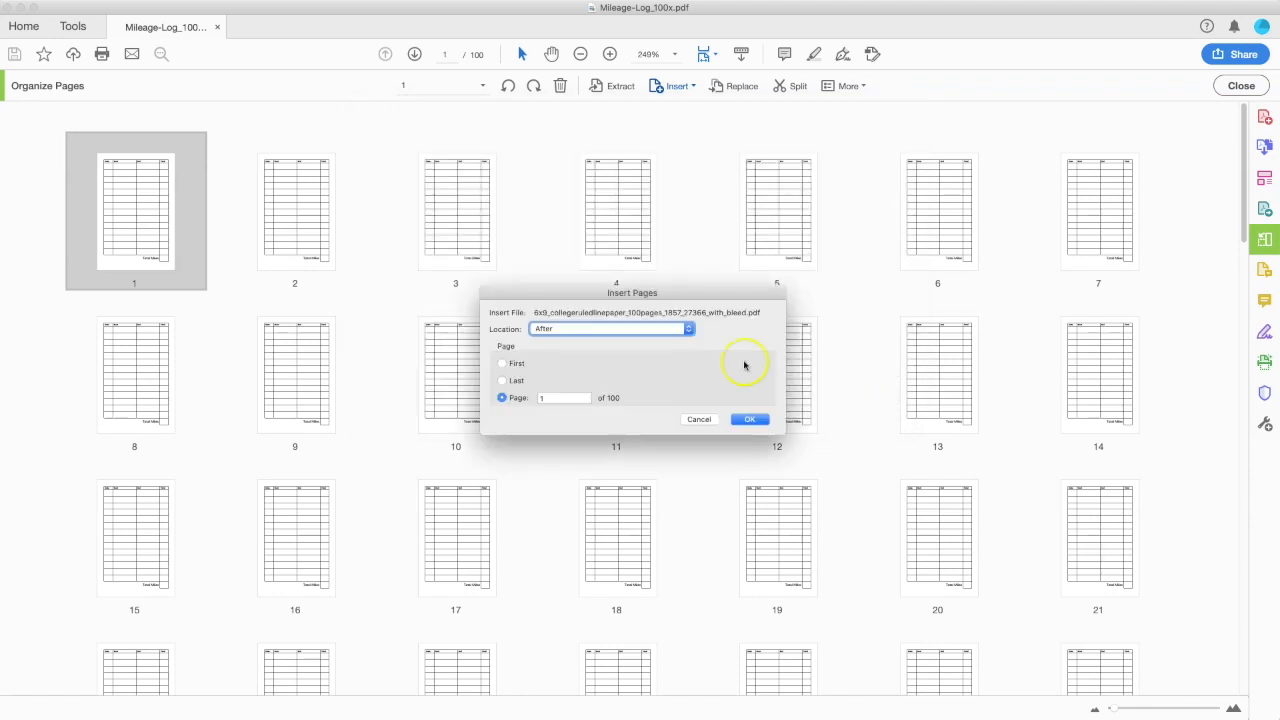
left_click(746, 417)
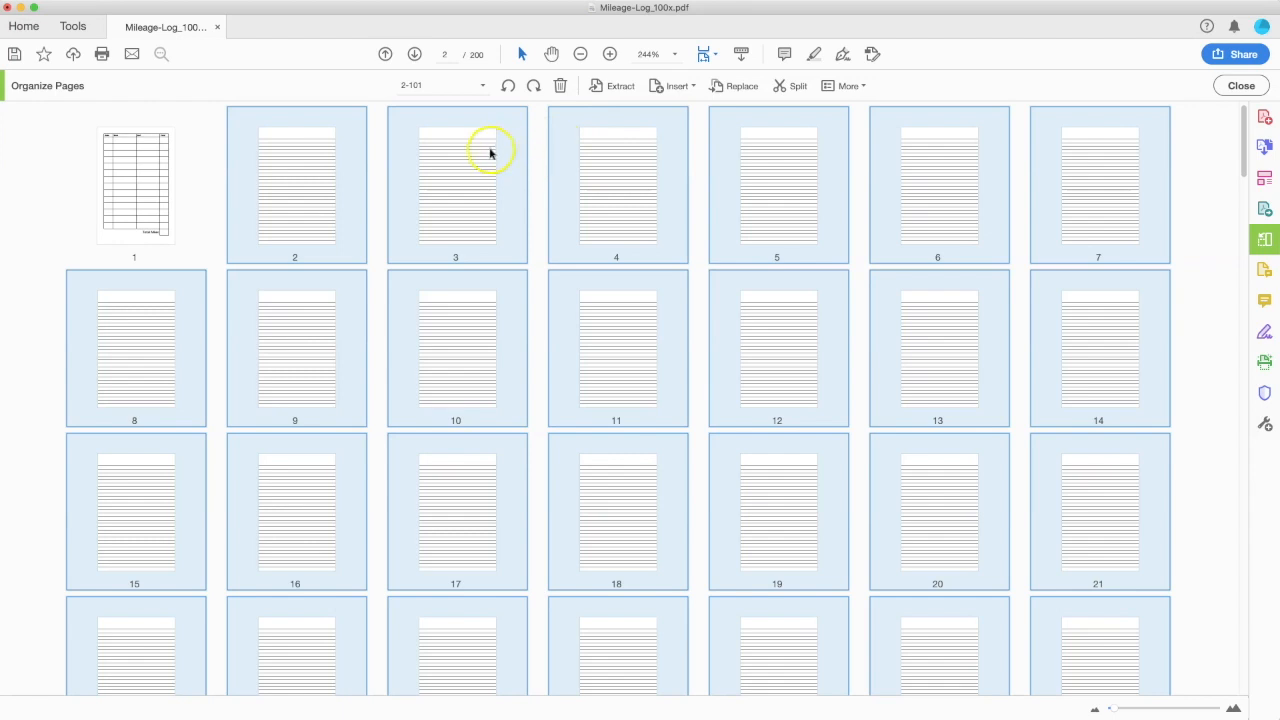
Step: Move the selected lined pages behind log page 102 and the following log page 103, deselecting one lined page before each move
left_click(276, 190, "super")
left_click_drag(1237, 120, 1238, 378)
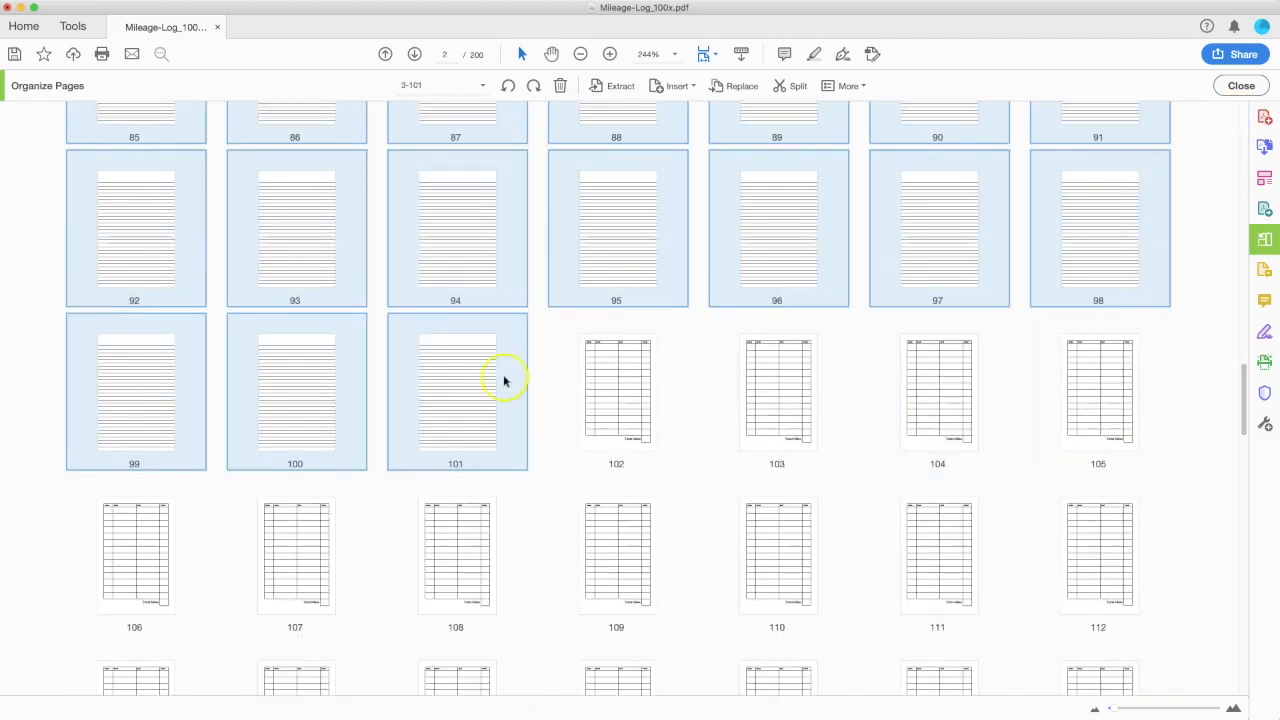
left_click_drag(466, 394, 677, 408)
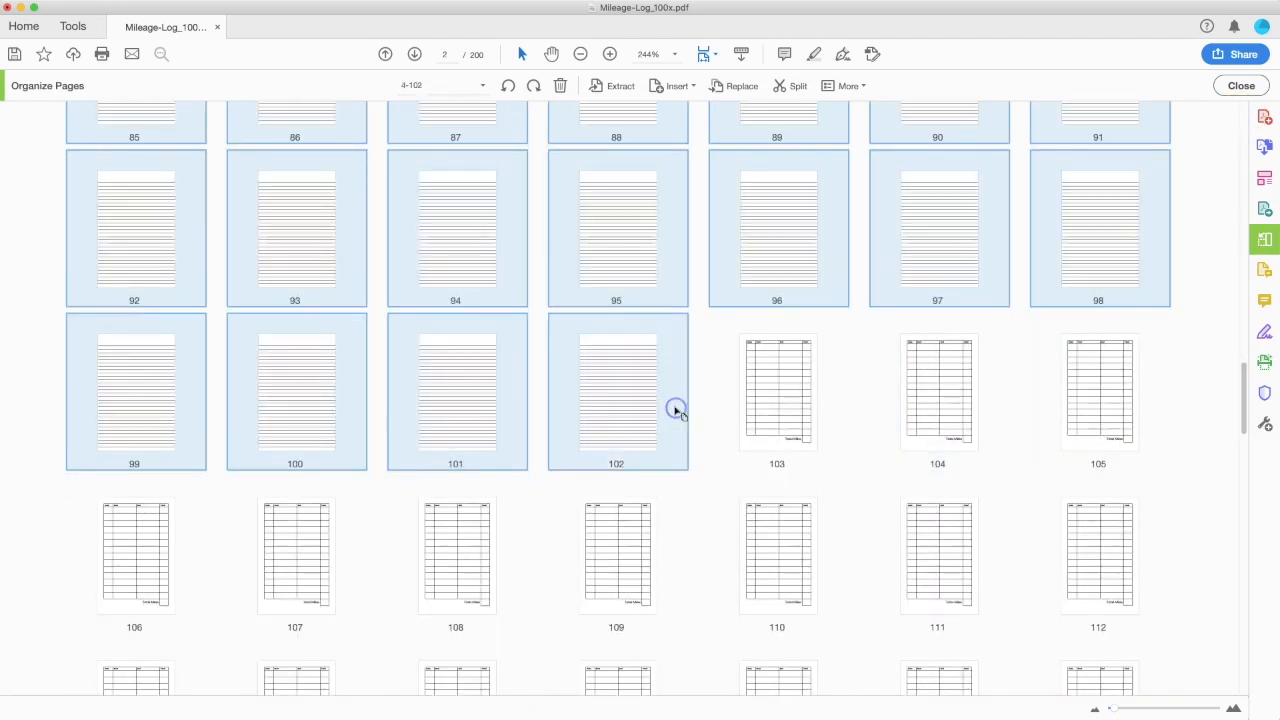
left_click(648, 408)
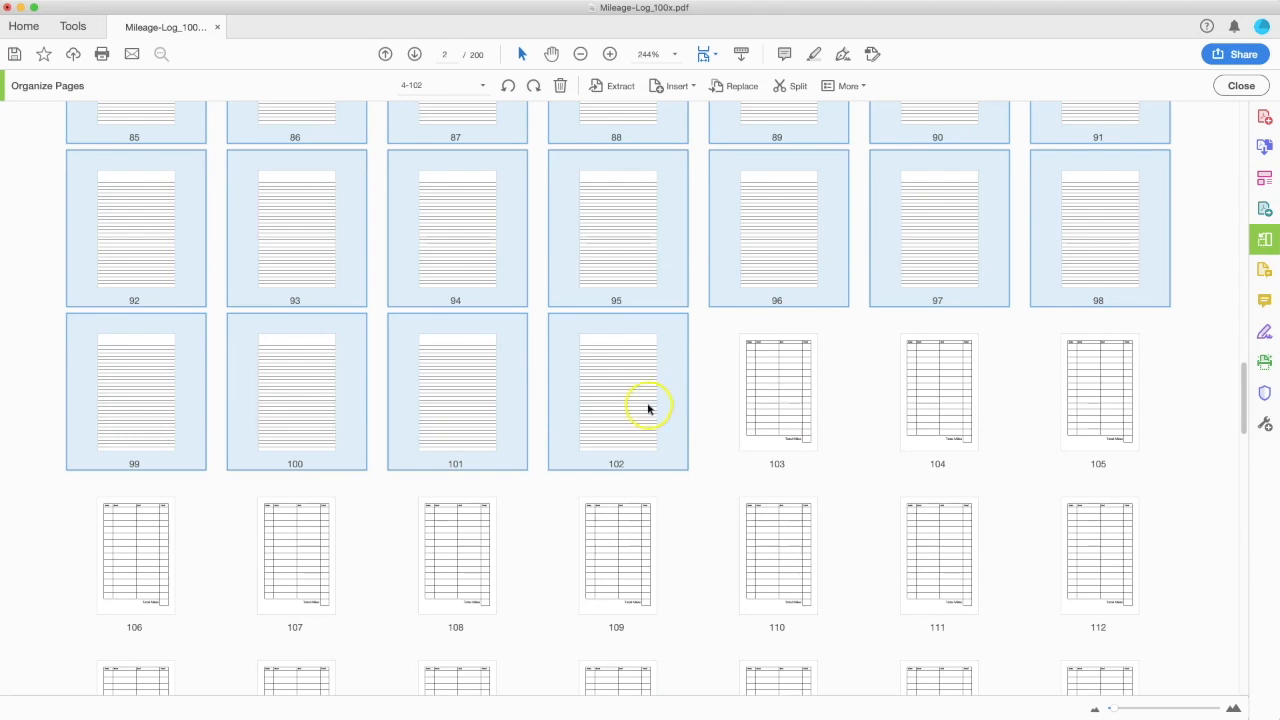
left_click_drag(491, 394, 889, 420)
Step: Deselect the last lined page and move the rest behind log page 104, and do the same for log page 105
left_click(810, 403)
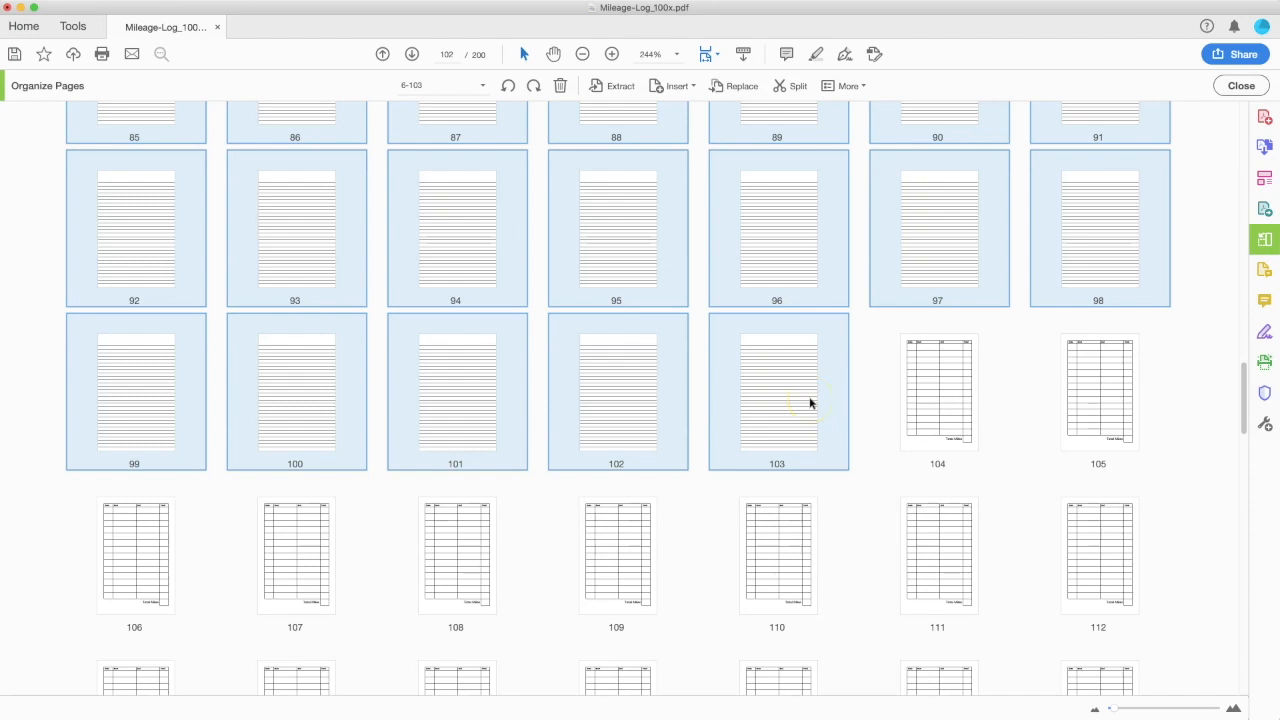
left_click(810, 403, "super")
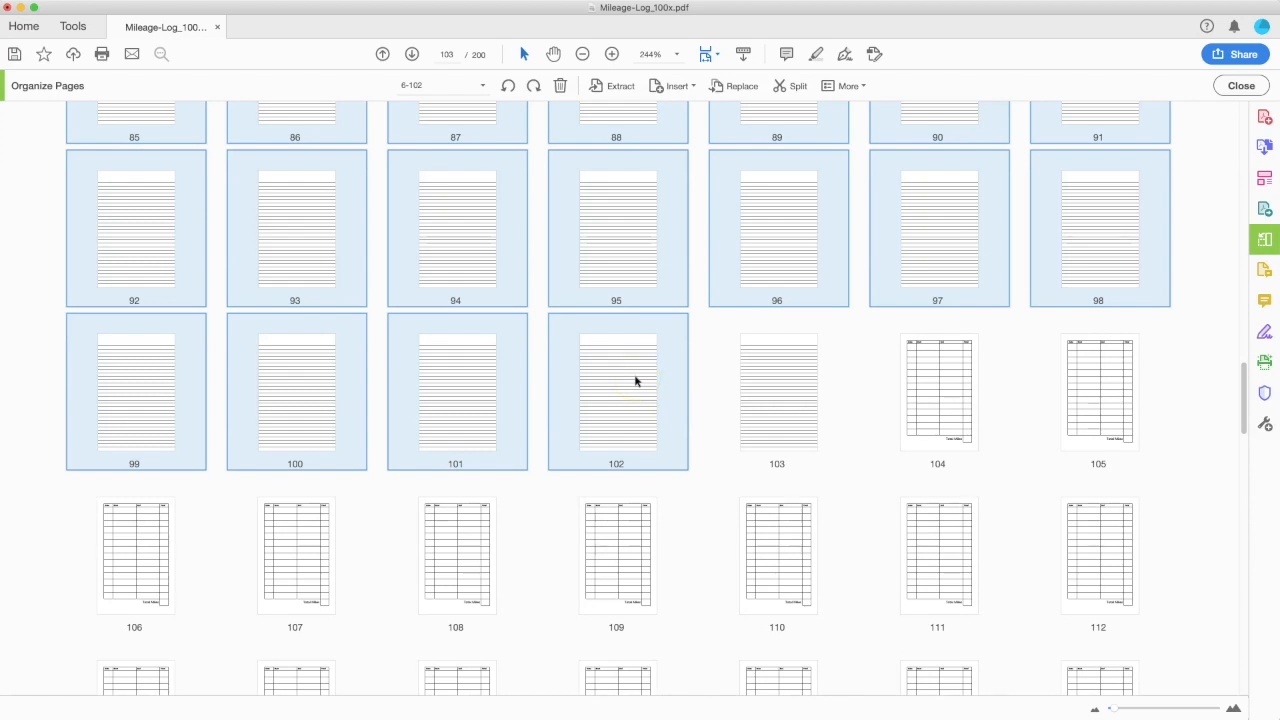
left_click_drag(635, 380, 1028, 420)
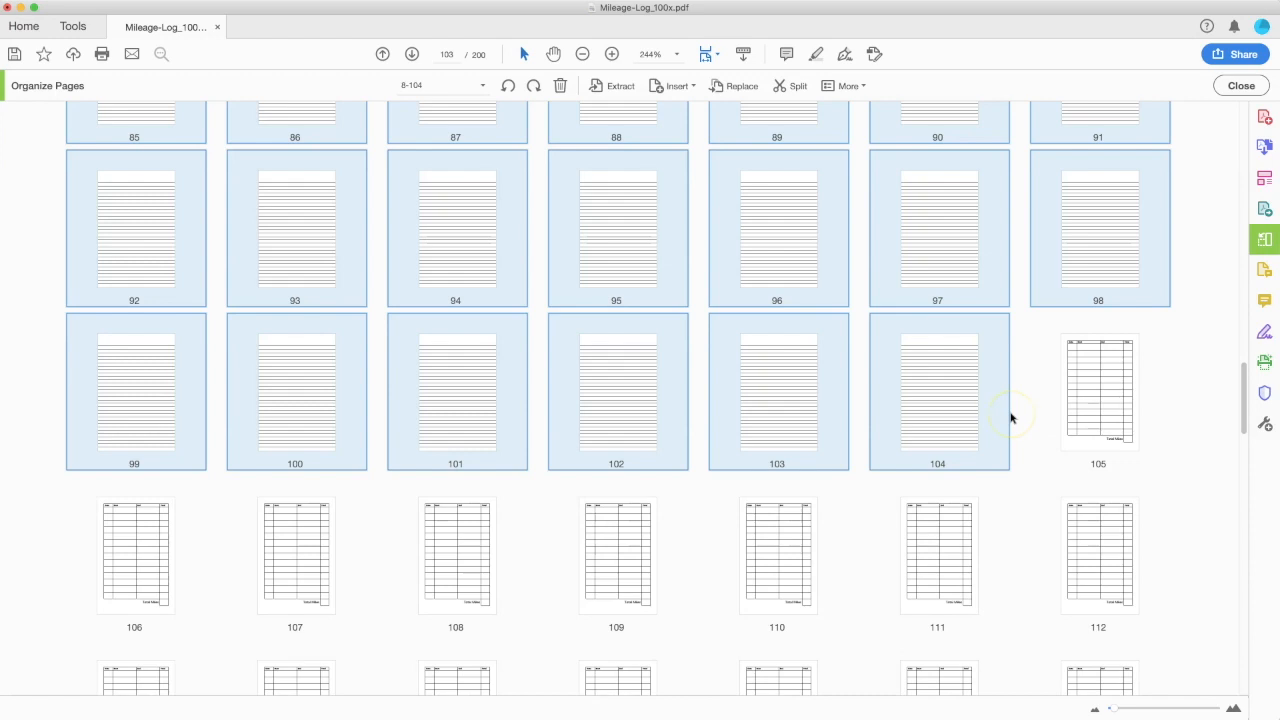
left_click(960, 390, "super")
left_click_drag(797, 379, 1171, 406)
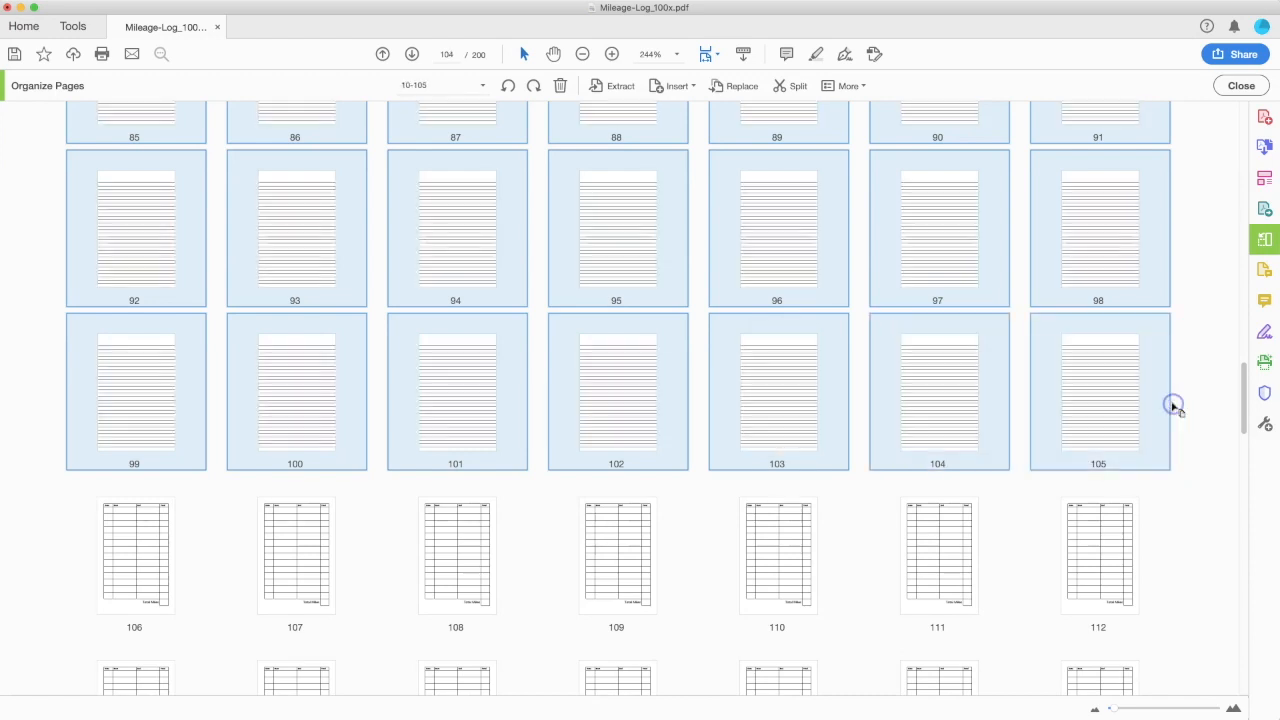
left_click(1091, 392, "super")
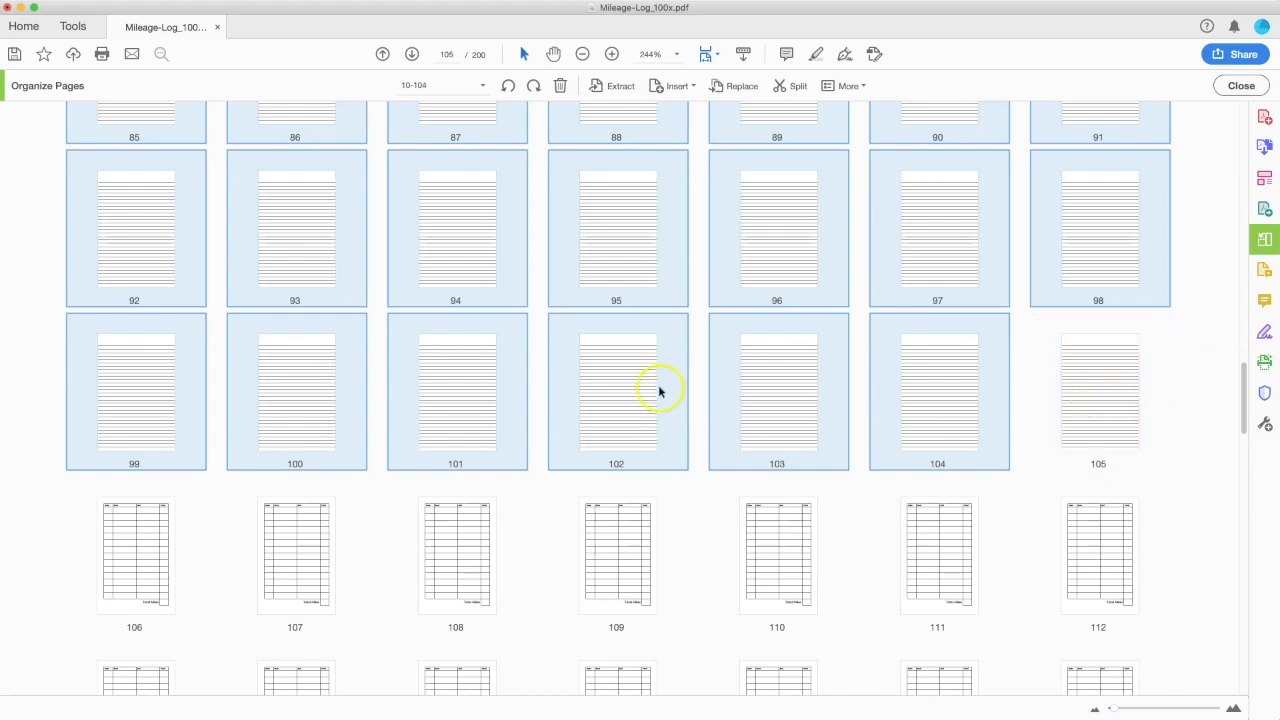
Step: Continue leaving one lined page behind and moving the rest past the next log page until the first 100 pages alternate
left_click_drag(138, 394, 215, 515)
scroll(1097, 417, "down", 4)
left_click_drag(560, 230, 1020, 517)
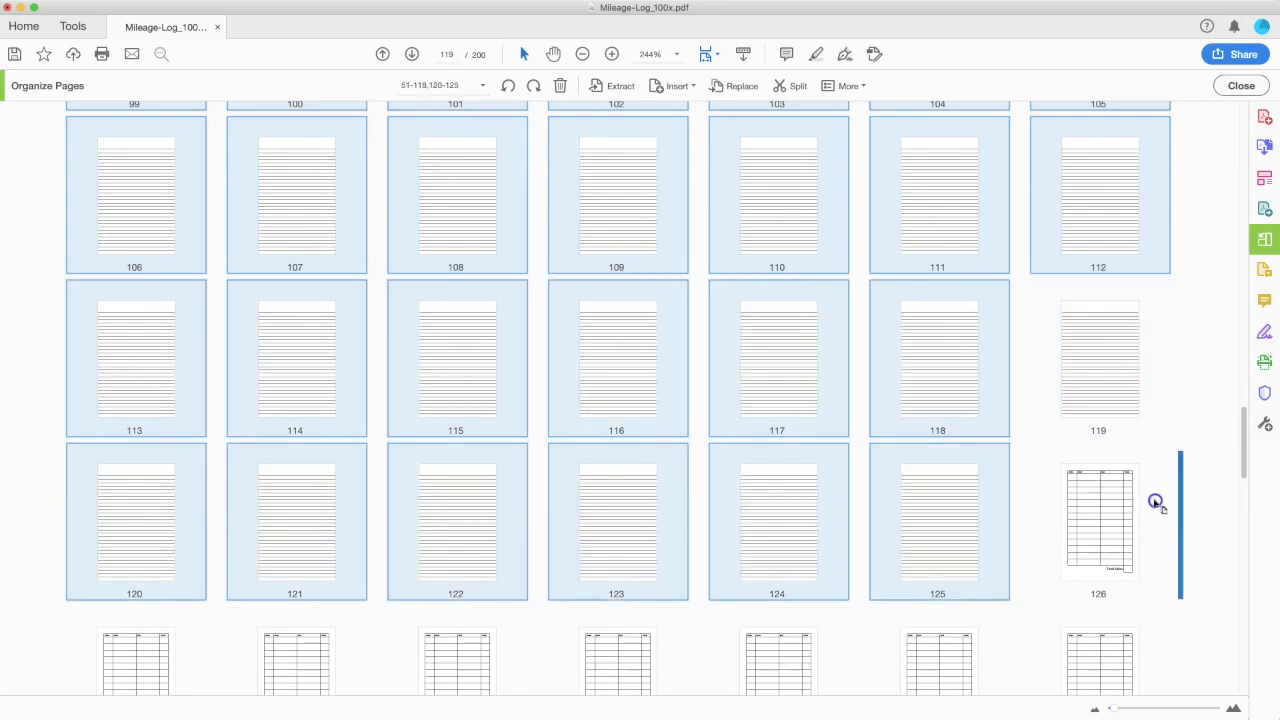
scroll(700, 400, "down", 4)
scroll(1234, 491, "down", 1)
left_click_drag(309, 400, 170, 500)
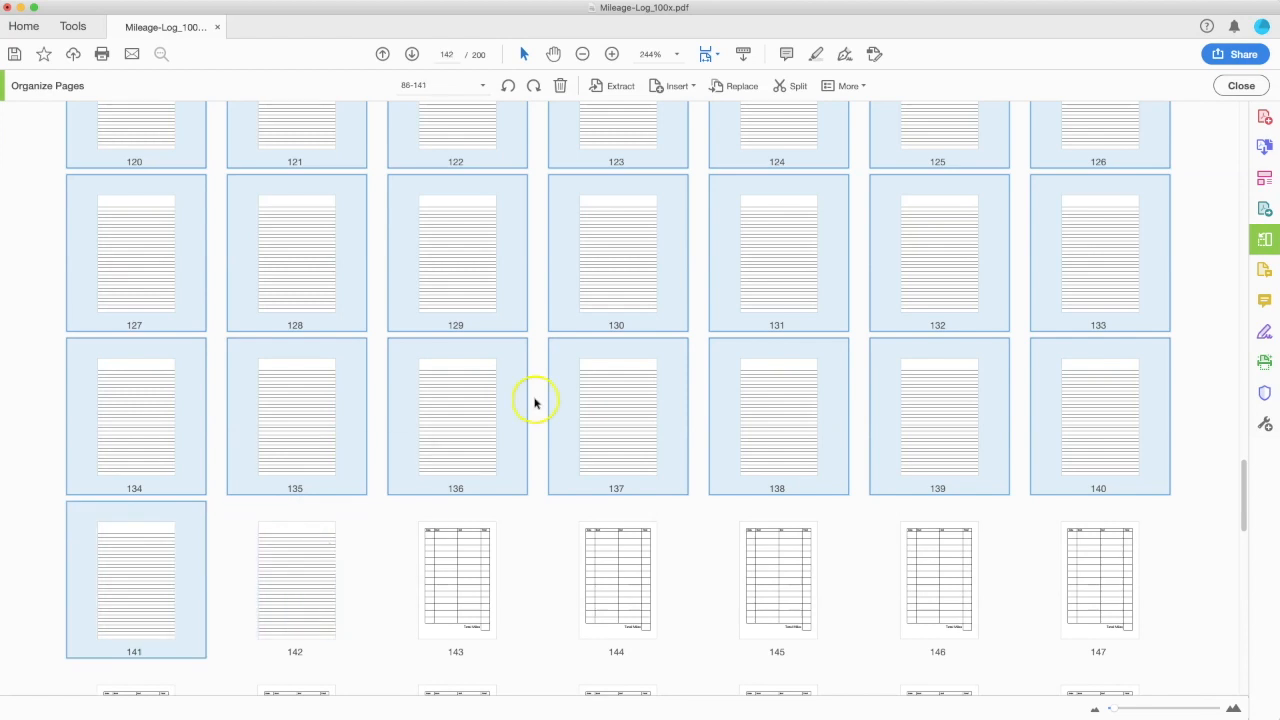
Step: Delete the surplus pages 101 to 198
scroll(306, 311, "down", 3)
scroll(160, 386, "up", 10)
scroll(1071, 329, "down", 4)
left_click(485, 241)
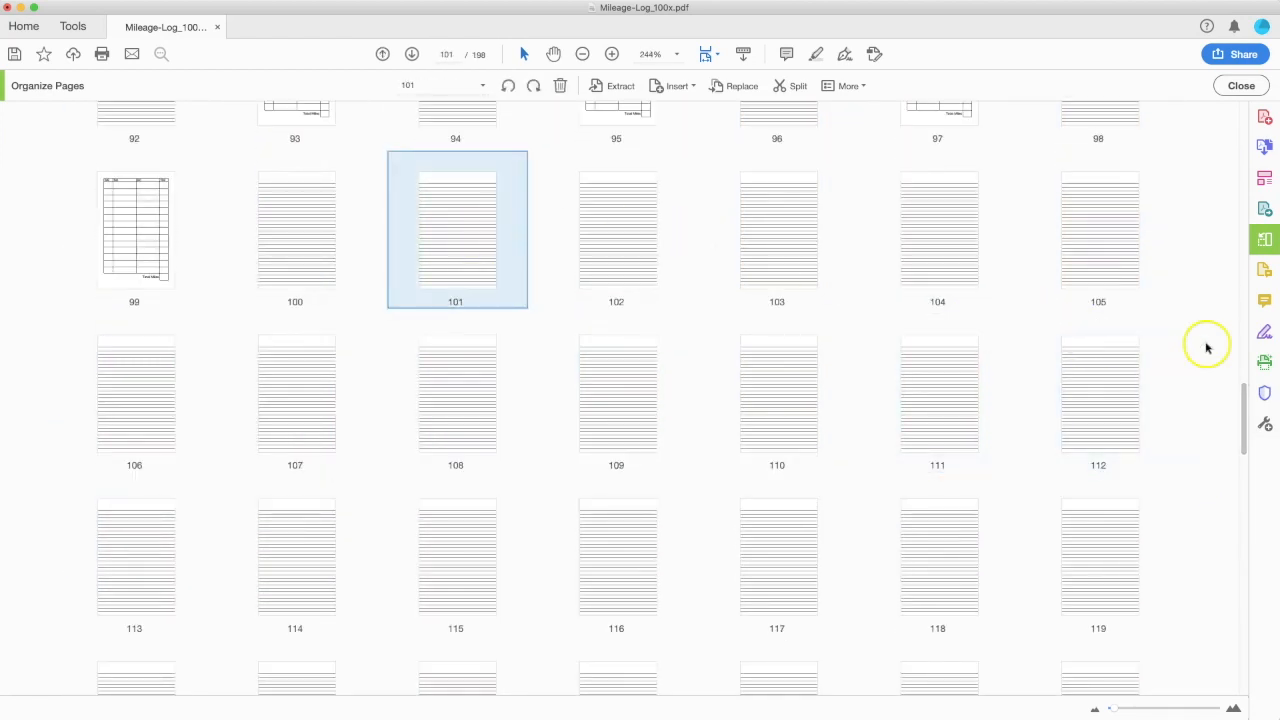
left_click_drag(1245, 398, 1240, 657)
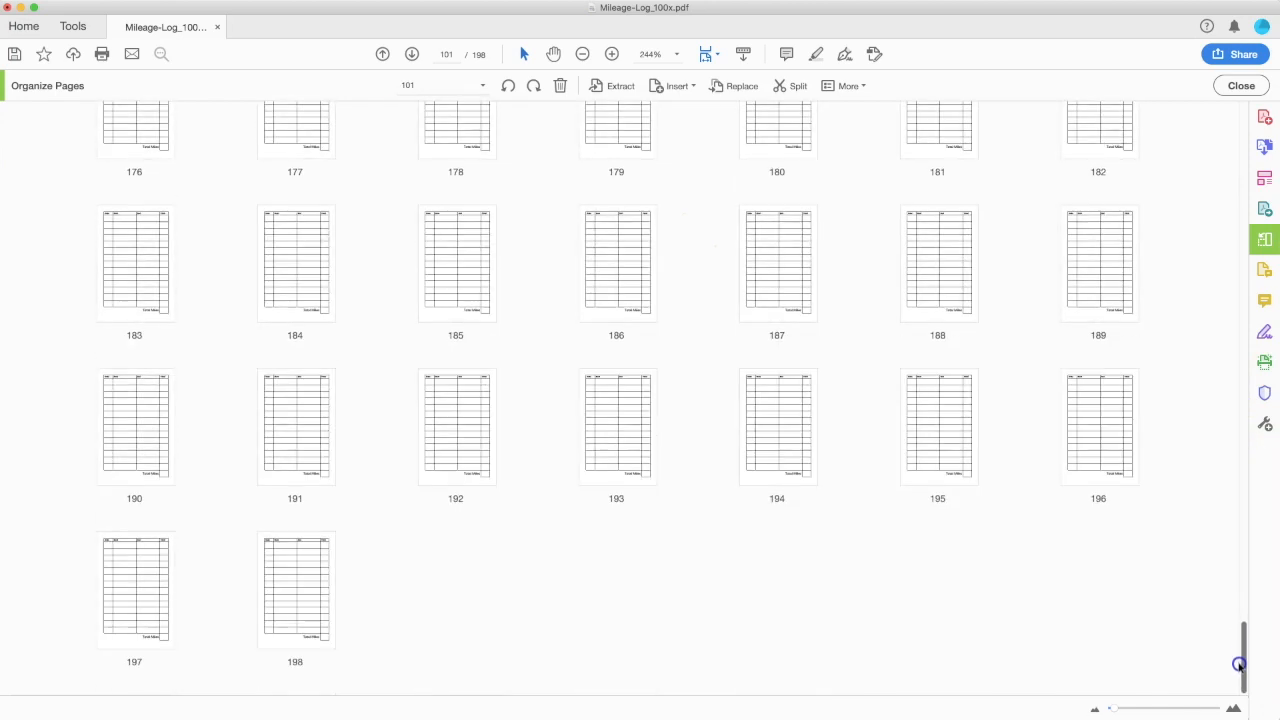
left_click(351, 571, "shift")
left_click(560, 86)
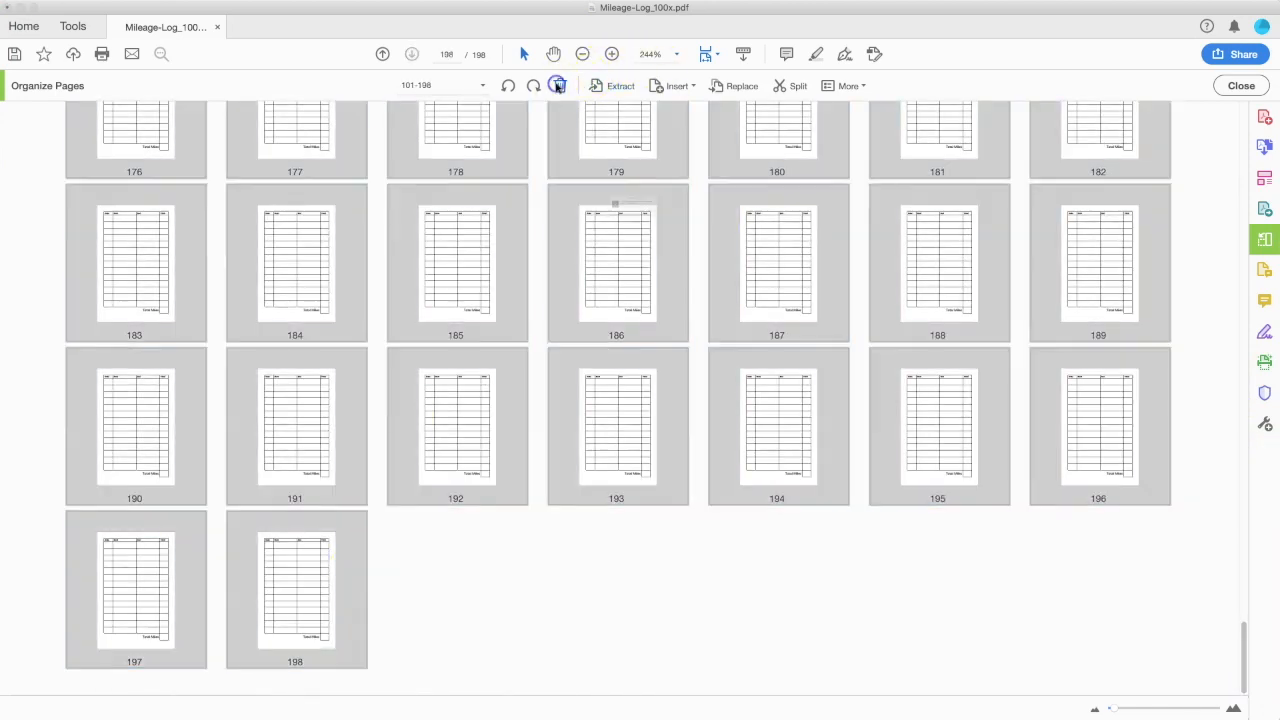
left_click(727, 237)
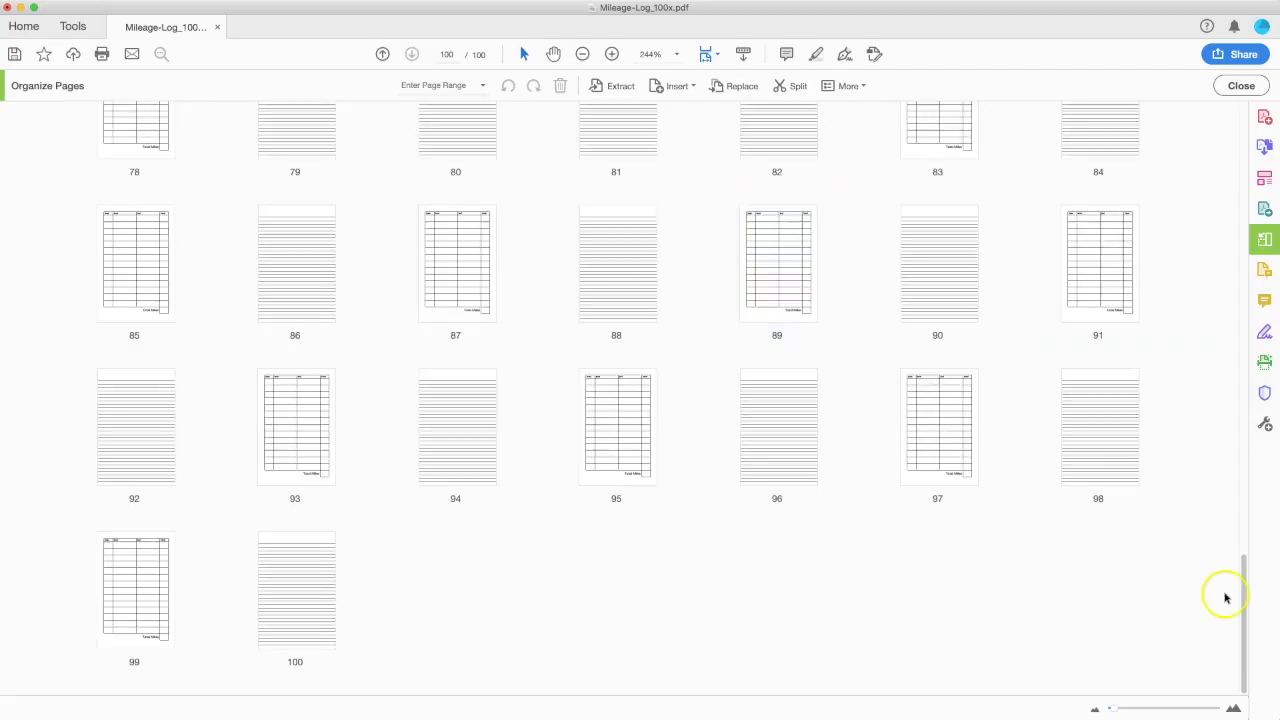
Step: Check the alternating pages back to the start, leave page organizing, and display the document in Two Page View
left_click_drag(1243, 613, 1223, 151)
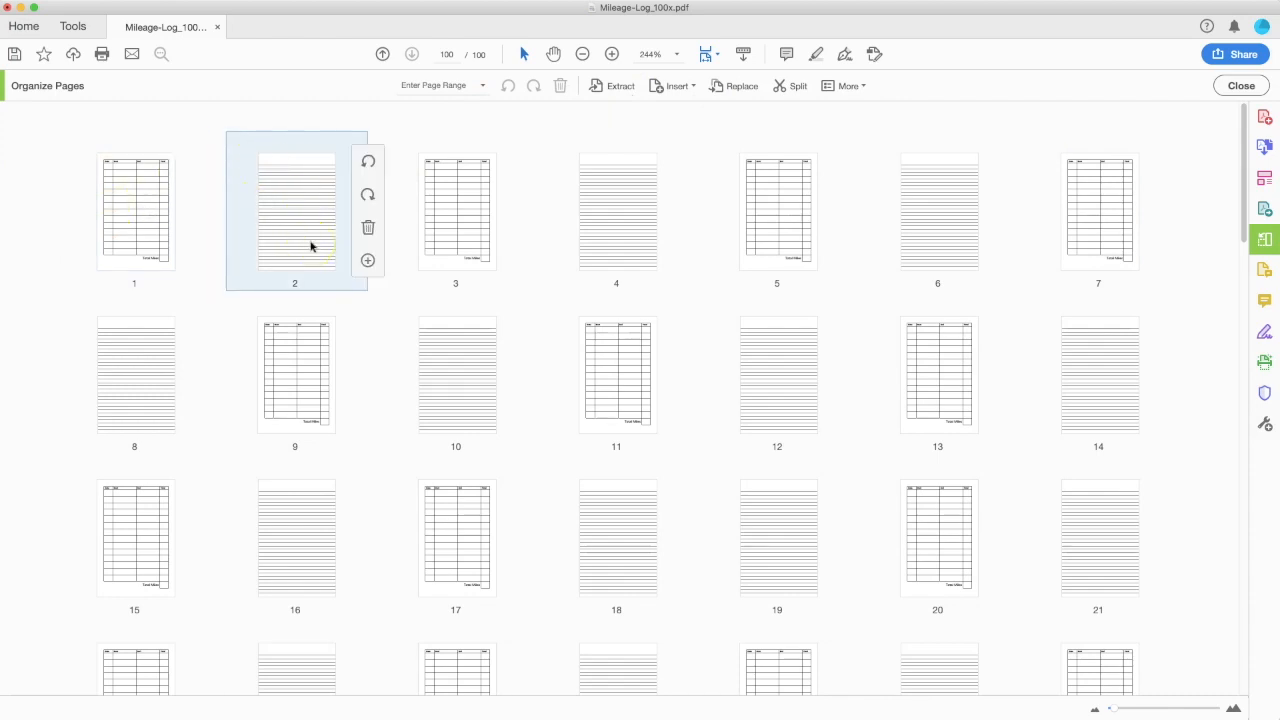
scroll(1243, 117, "down", 1)
left_click_drag(1243, 117, 1229, 74)
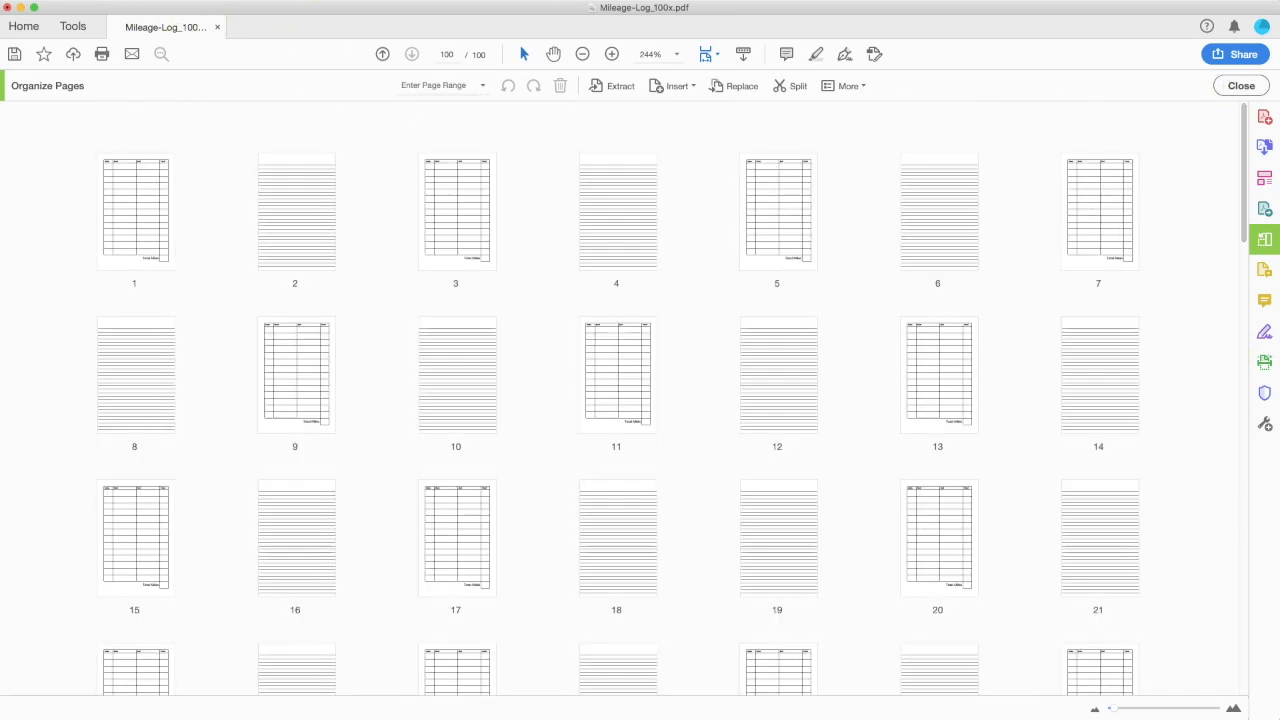
left_click(145, 0)
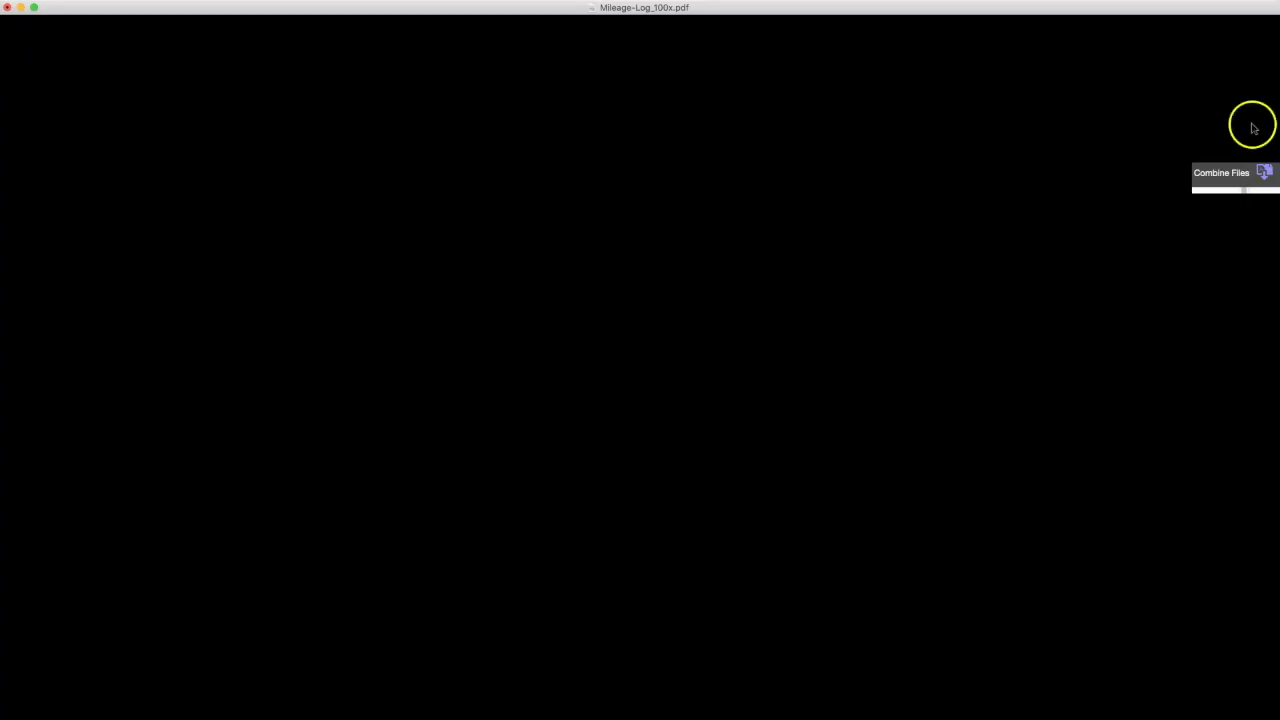
left_click(1238, 85)
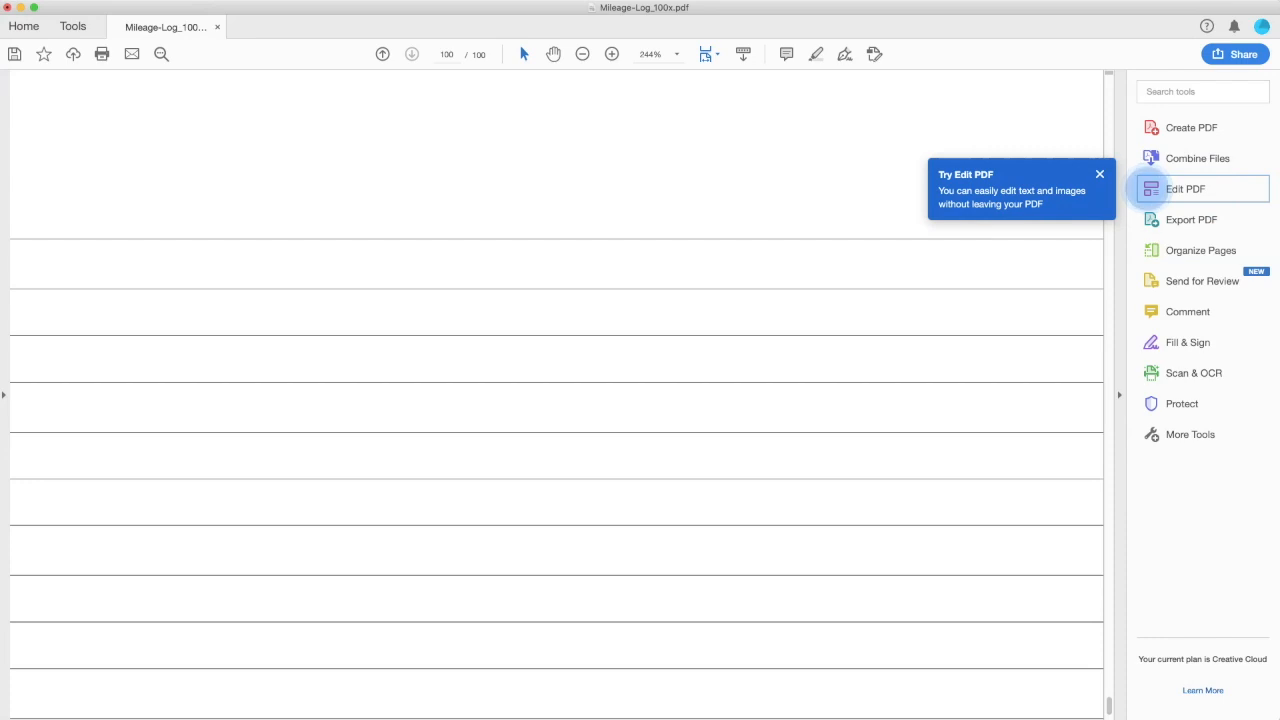
left_click(133, 0)
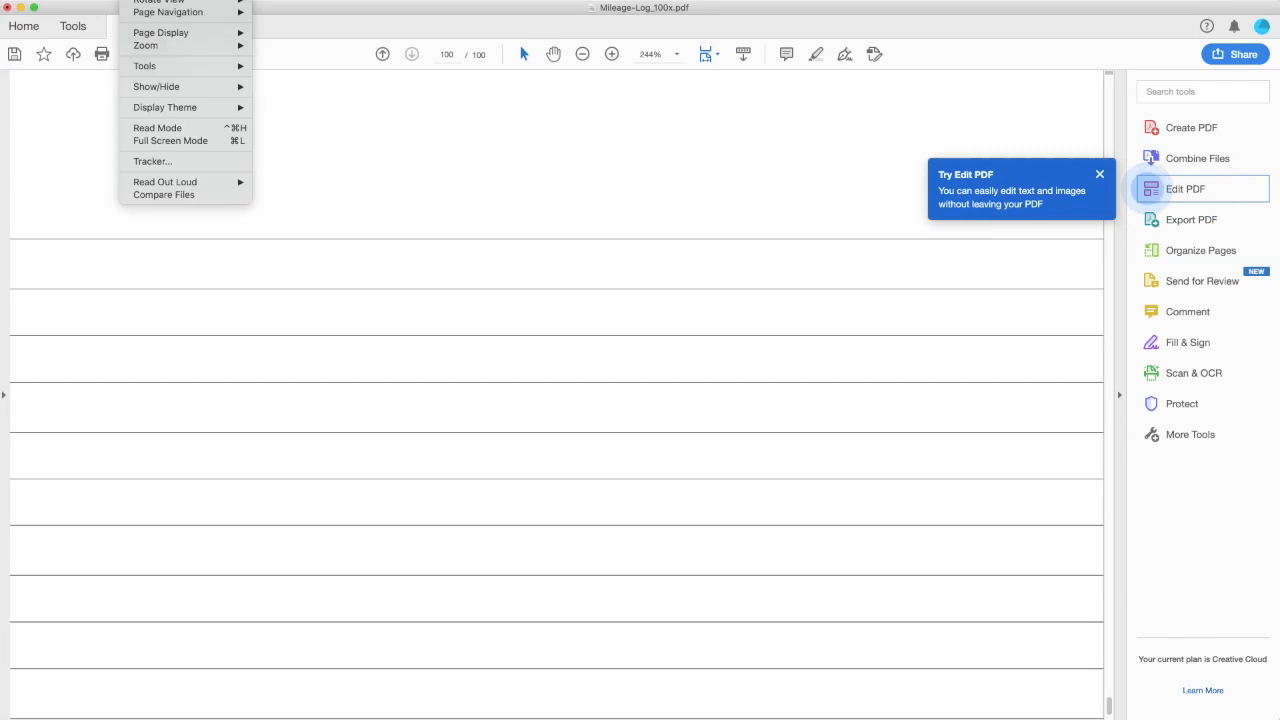
mouse_move(166, 38)
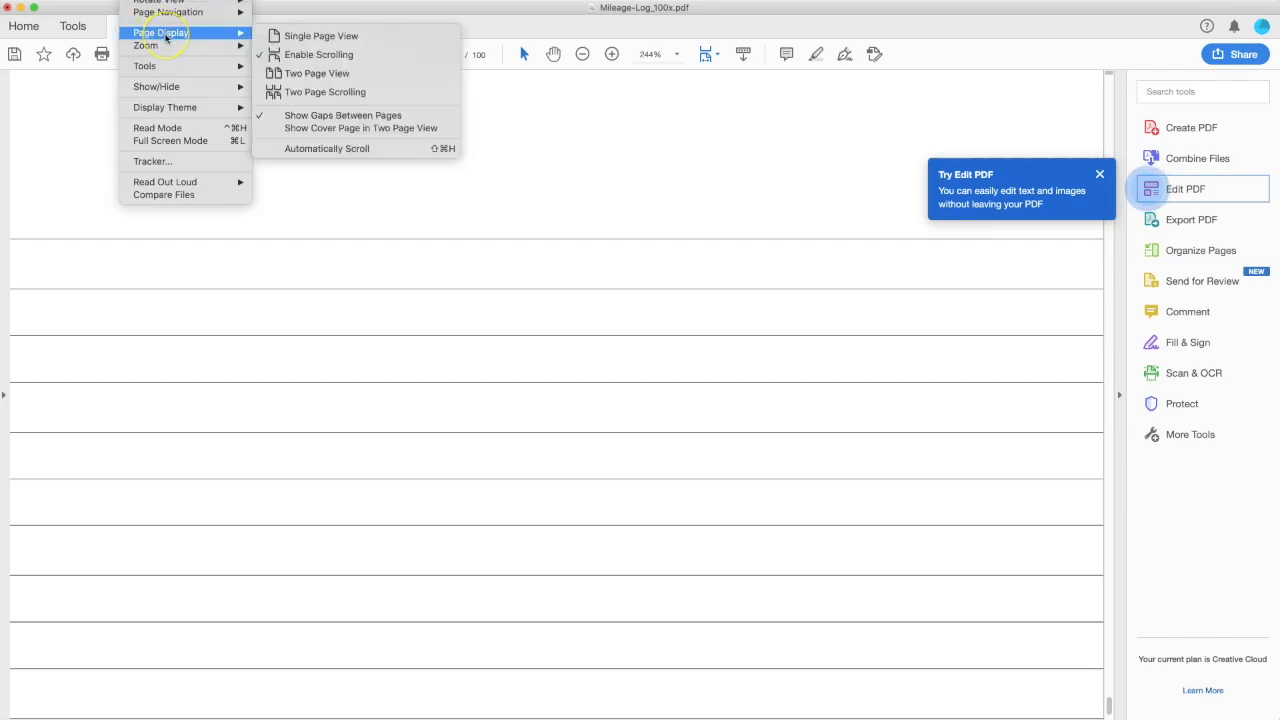
left_click(317, 74)
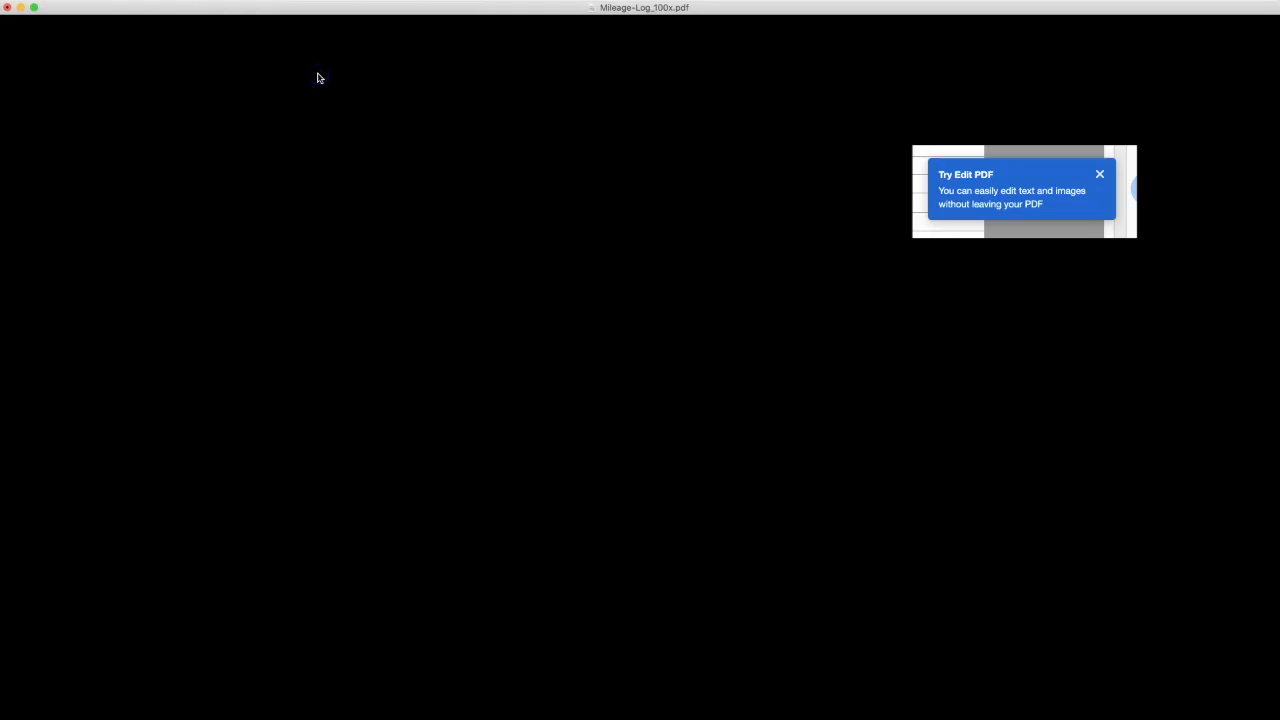
Step: Enable the cover page in two page view and go from page 1 to the spread starting at page 2
left_click(134, 1)
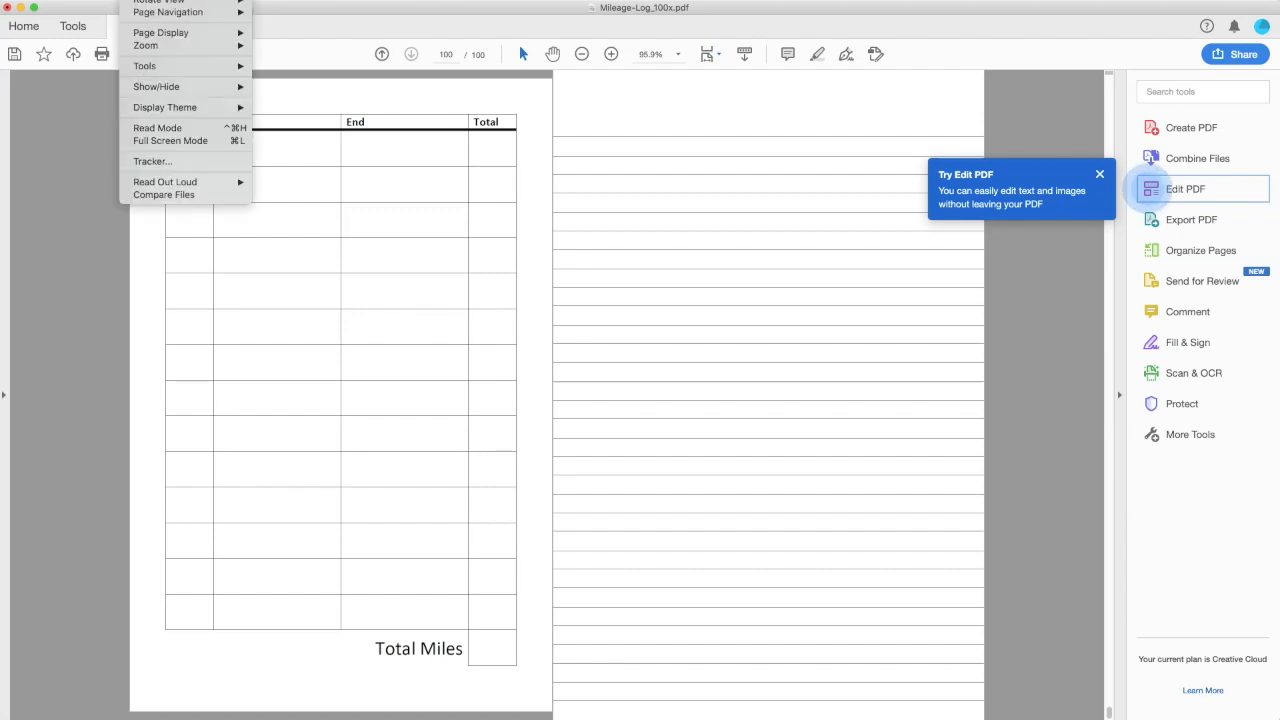
left_click(147, 36)
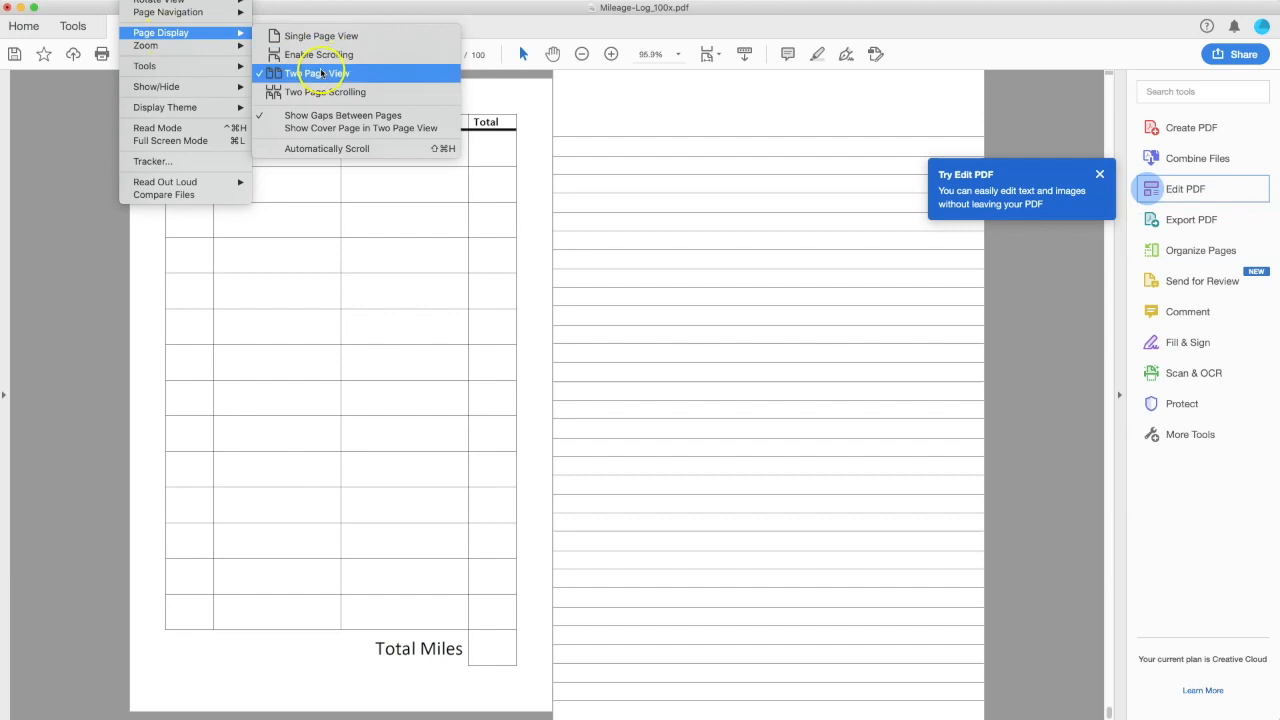
left_click(324, 127)
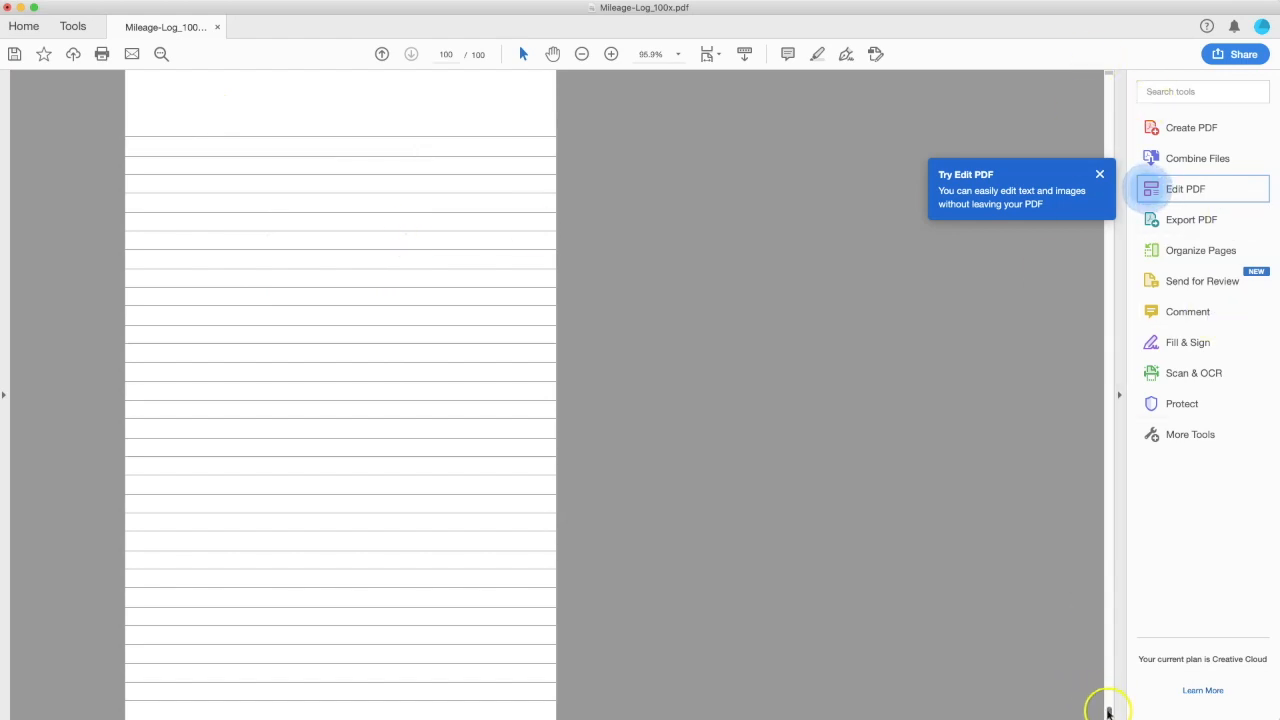
left_click_drag(1108, 708, 1120, 75)
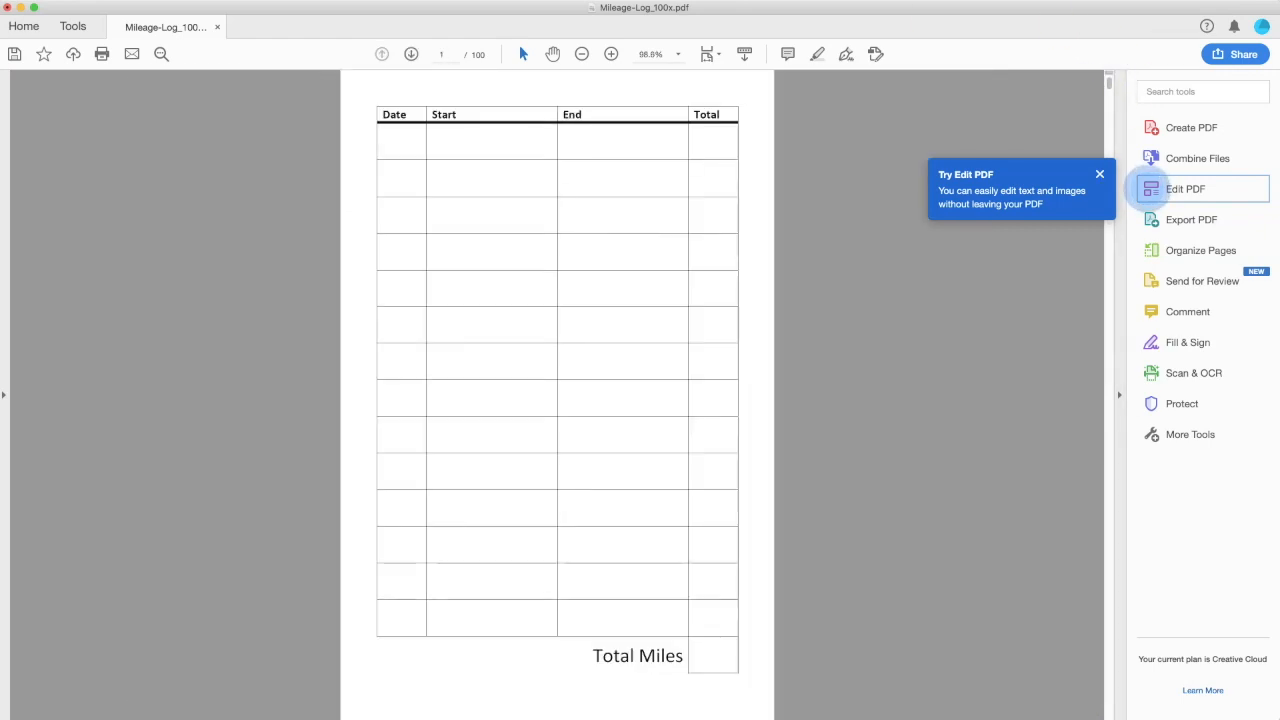
left_click(411, 54)
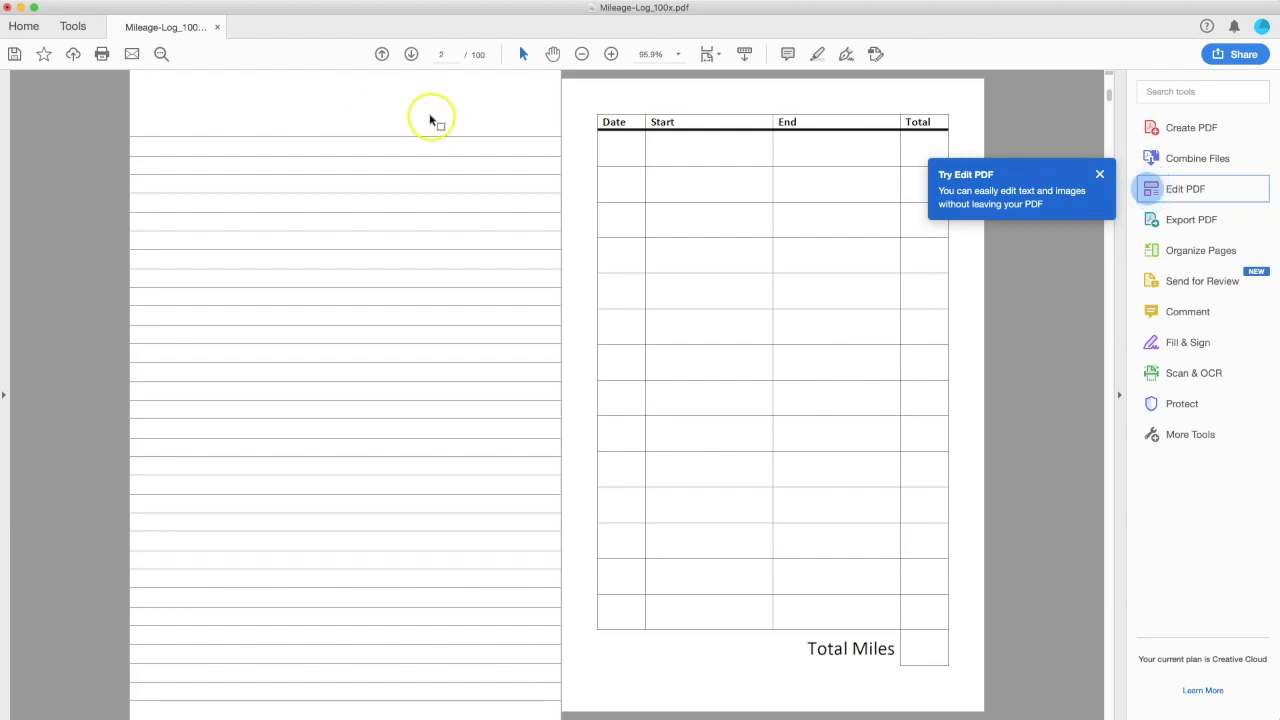
Step: Set a custom page size of 6.13 in wide by 9.5 in high in the Set Page Boxes settings
left_click(1183, 251)
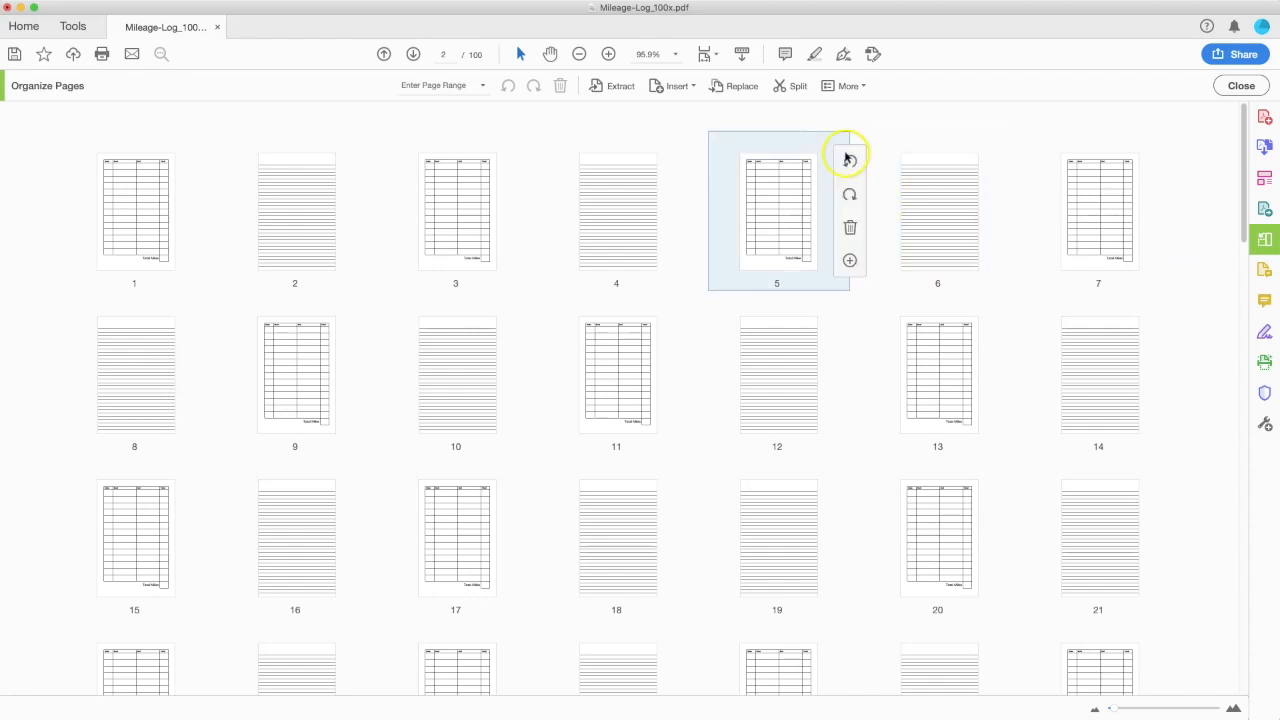
left_click(843, 87)
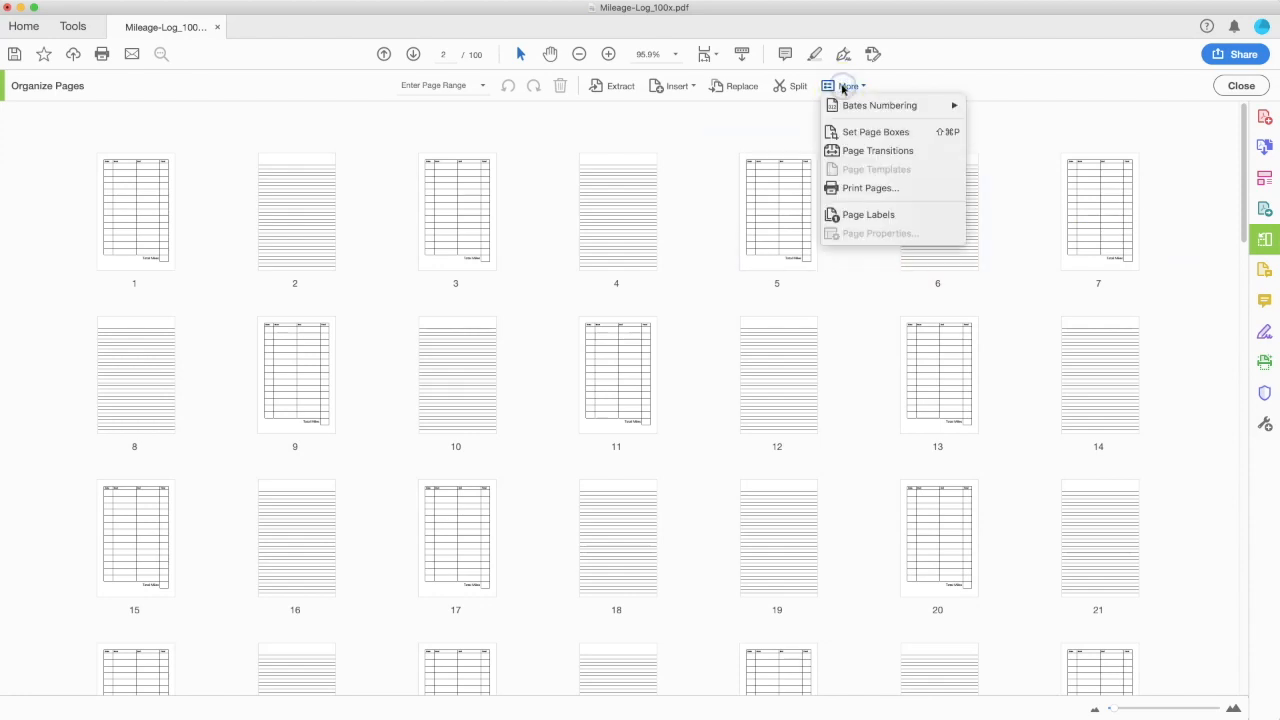
left_click(851, 132)
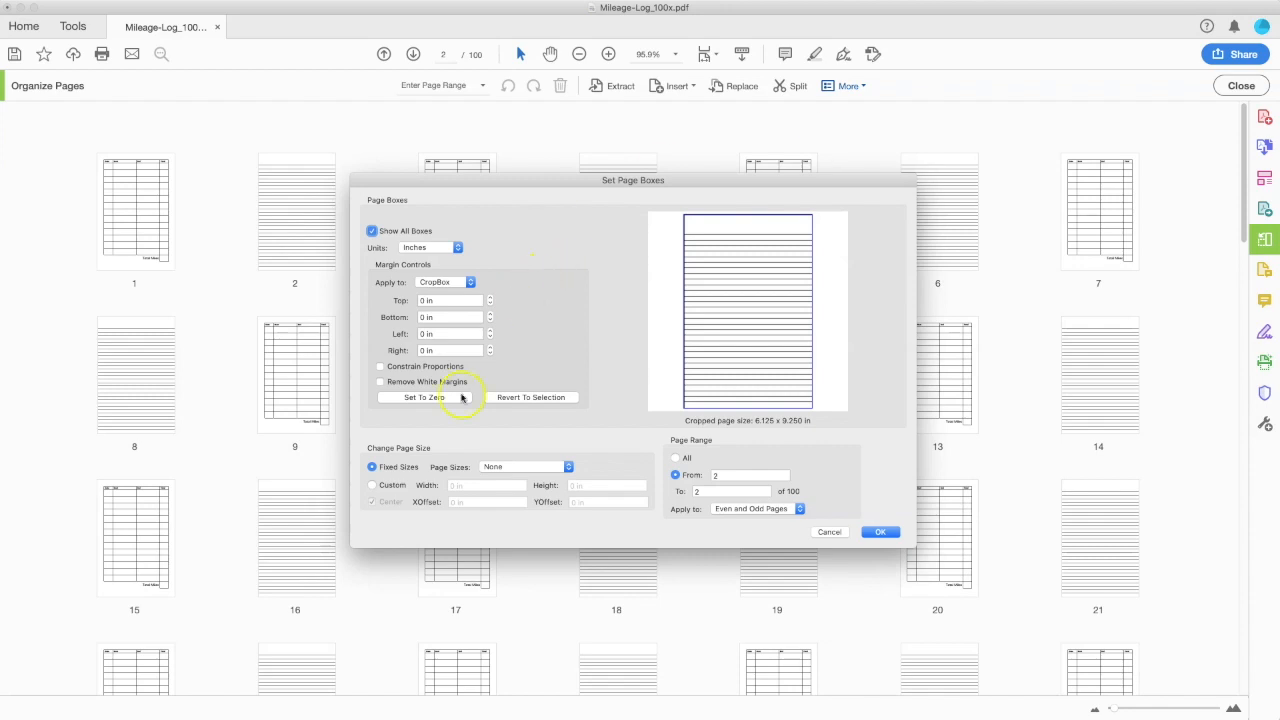
left_click(371, 487)
left_click(458, 485)
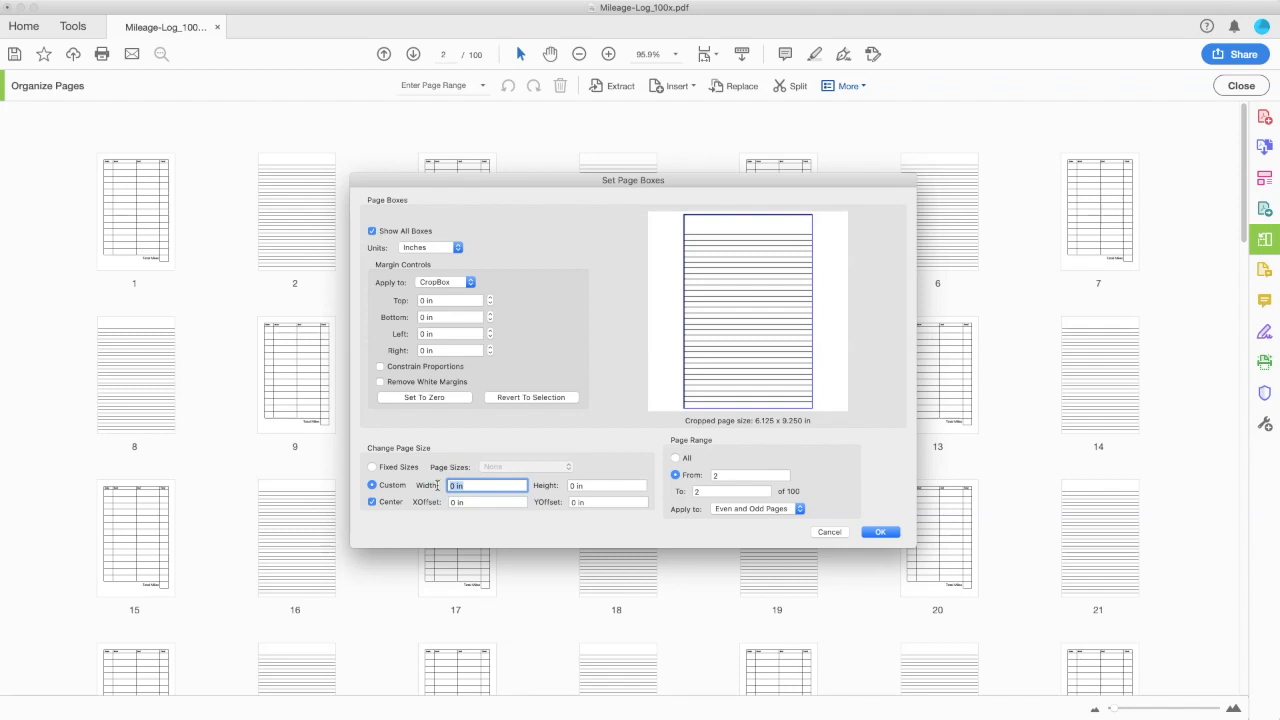
type("6")
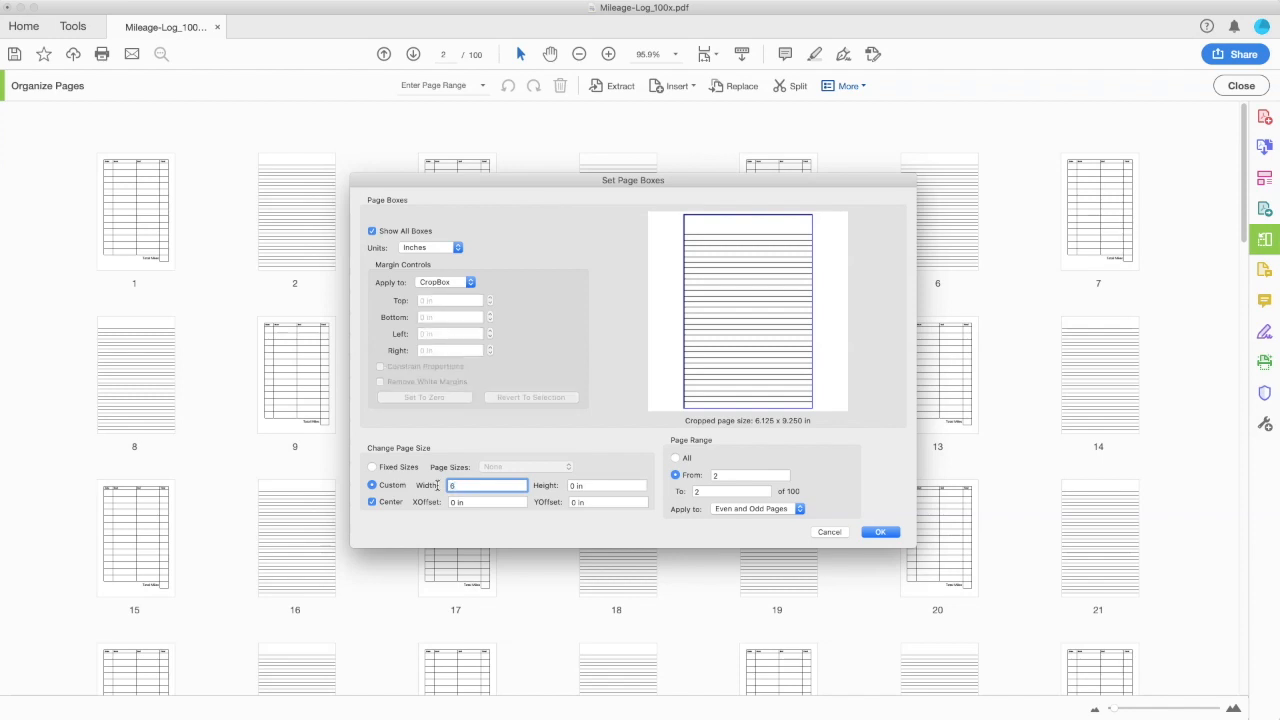
type(".13")
left_click(594, 486)
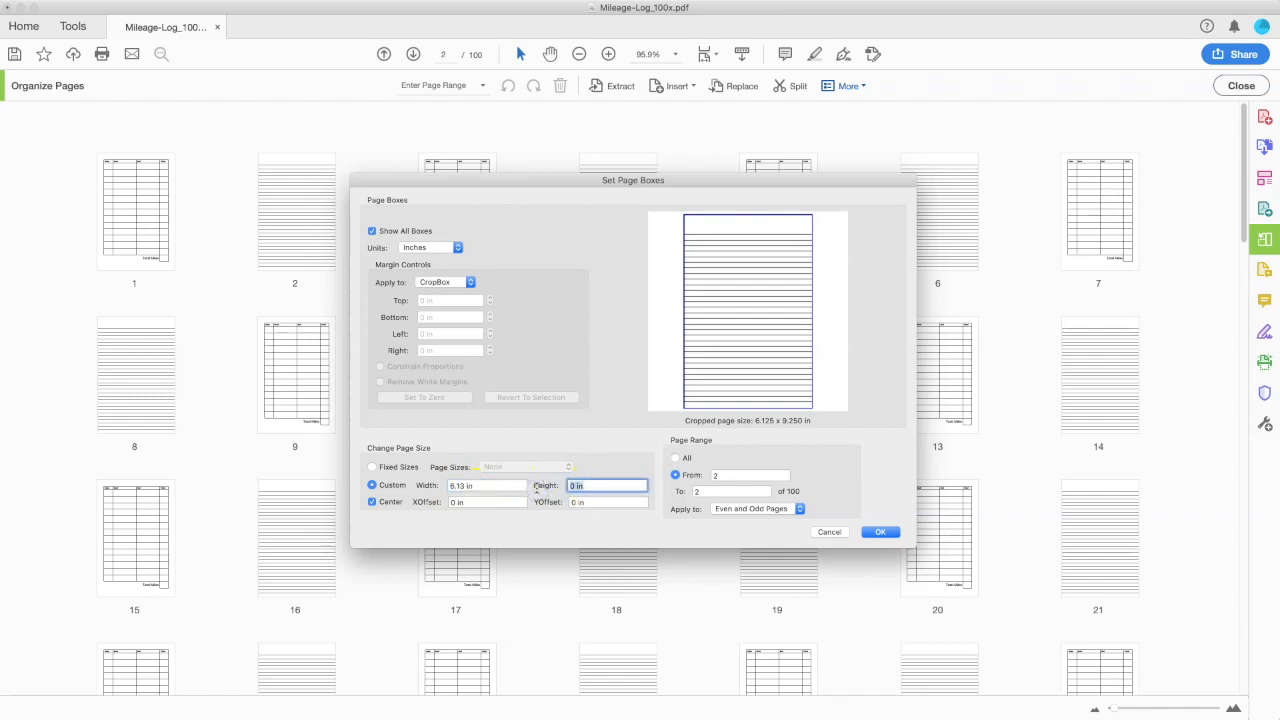
type("9.5")
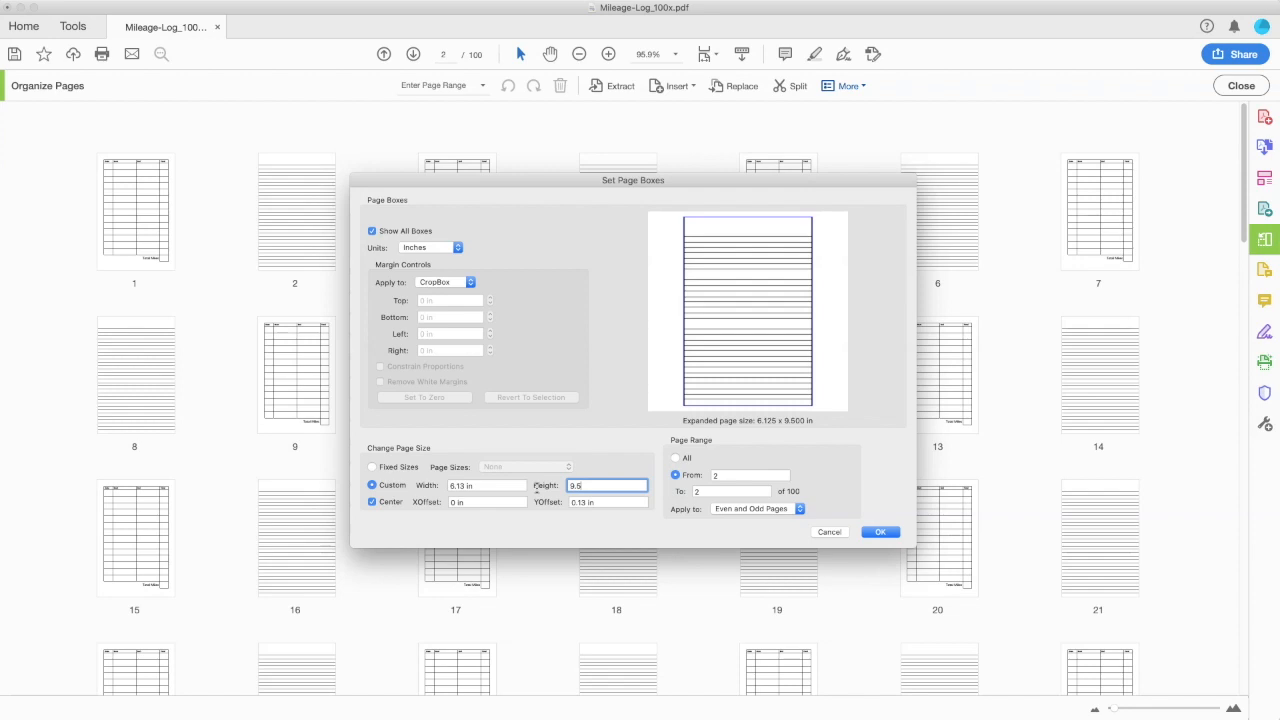
Step: Apply the custom page size to all even and odd pages and leave page organizing
left_click(675, 457)
left_click(714, 509)
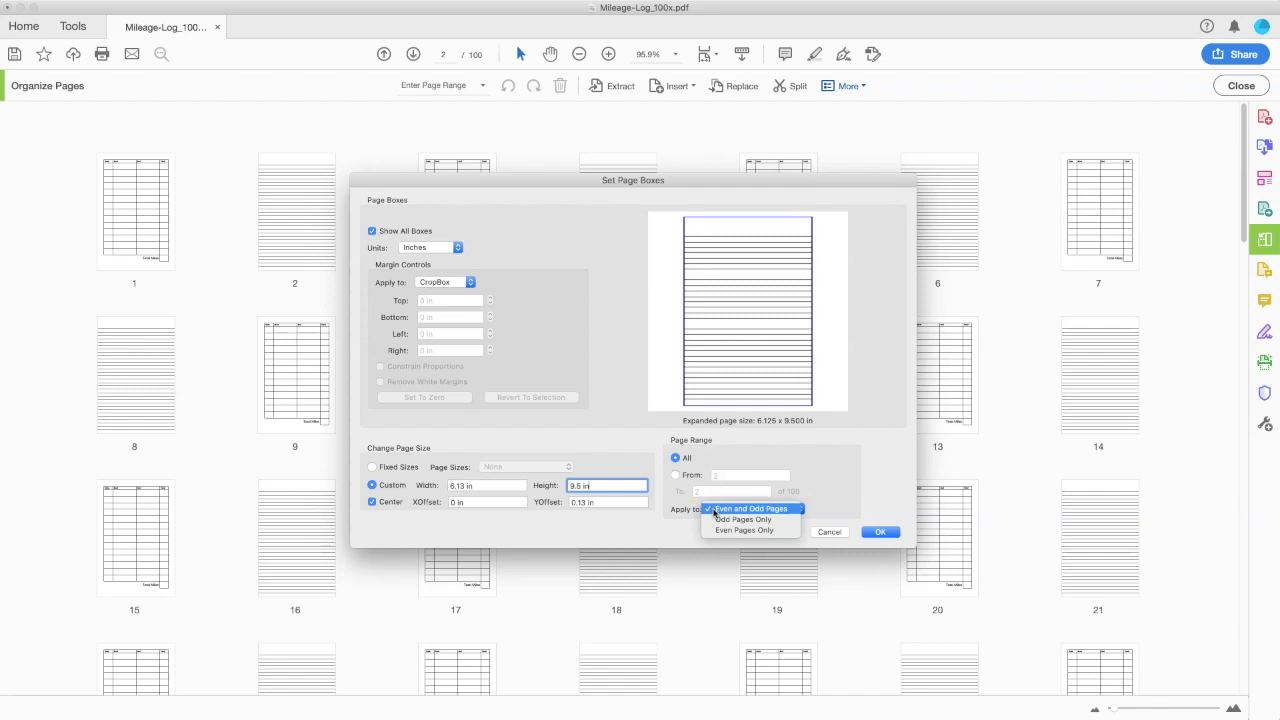
left_click(861, 499)
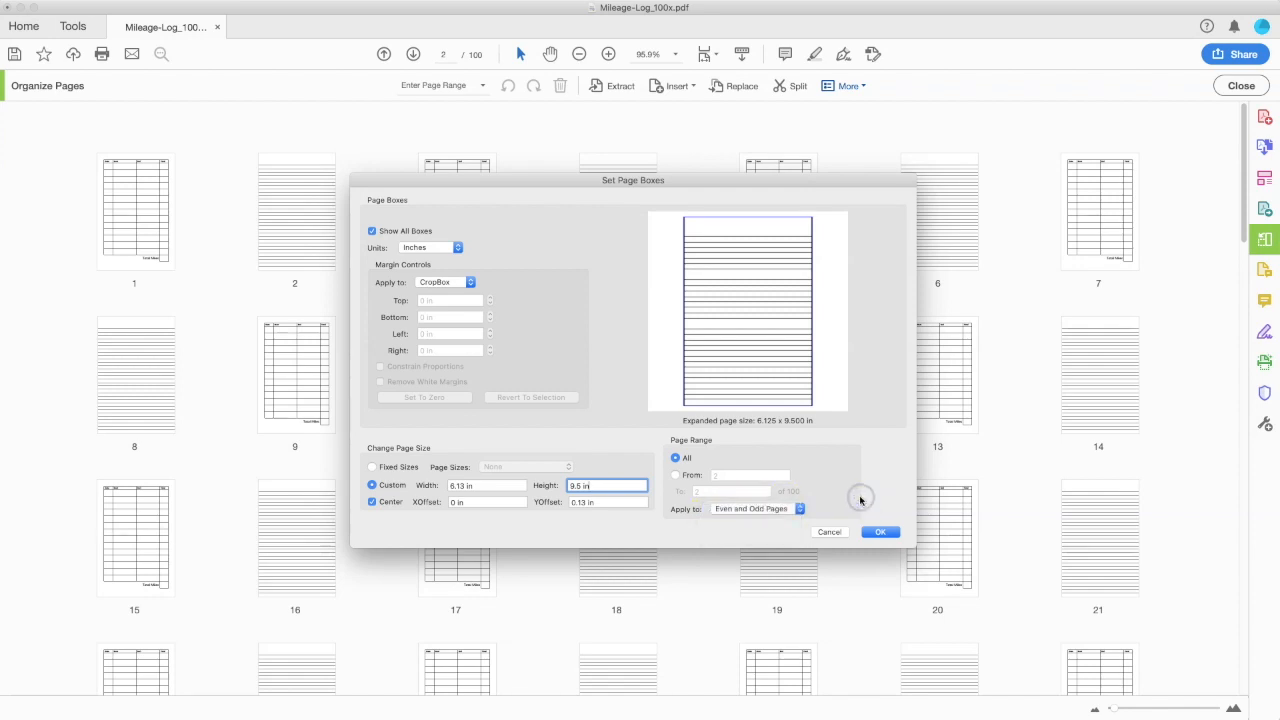
left_click(879, 531)
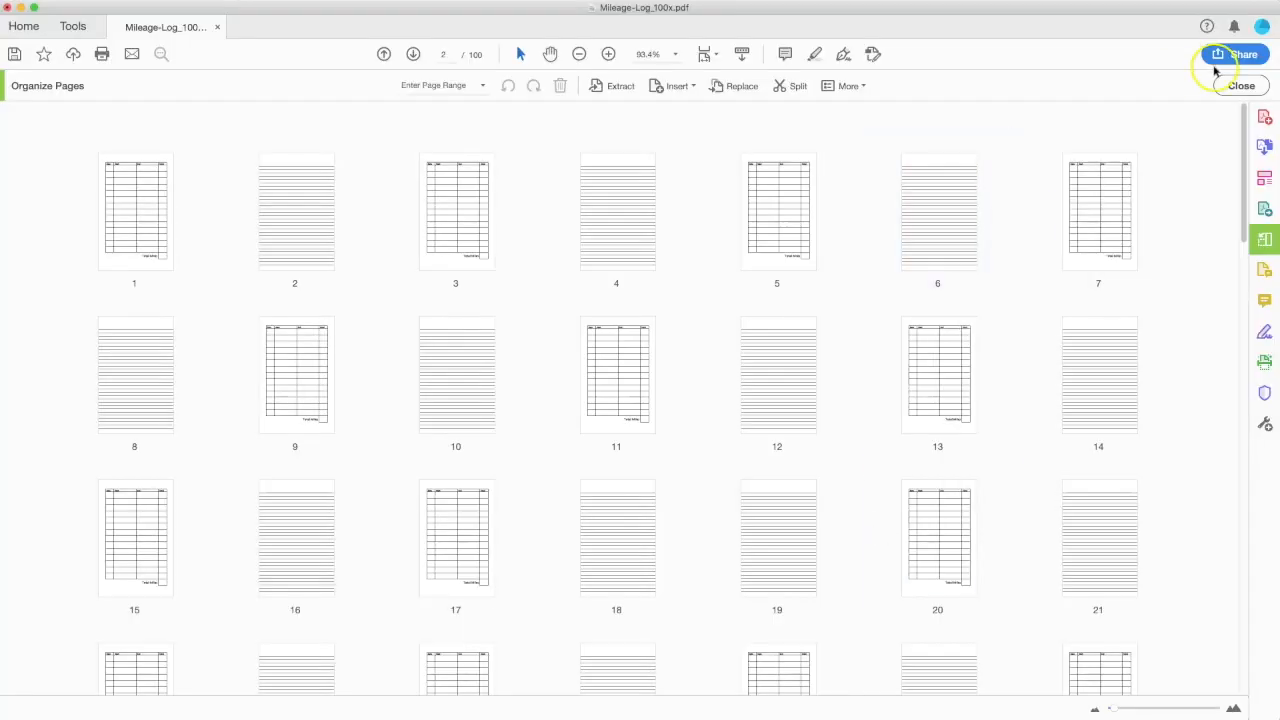
left_click(1235, 90)
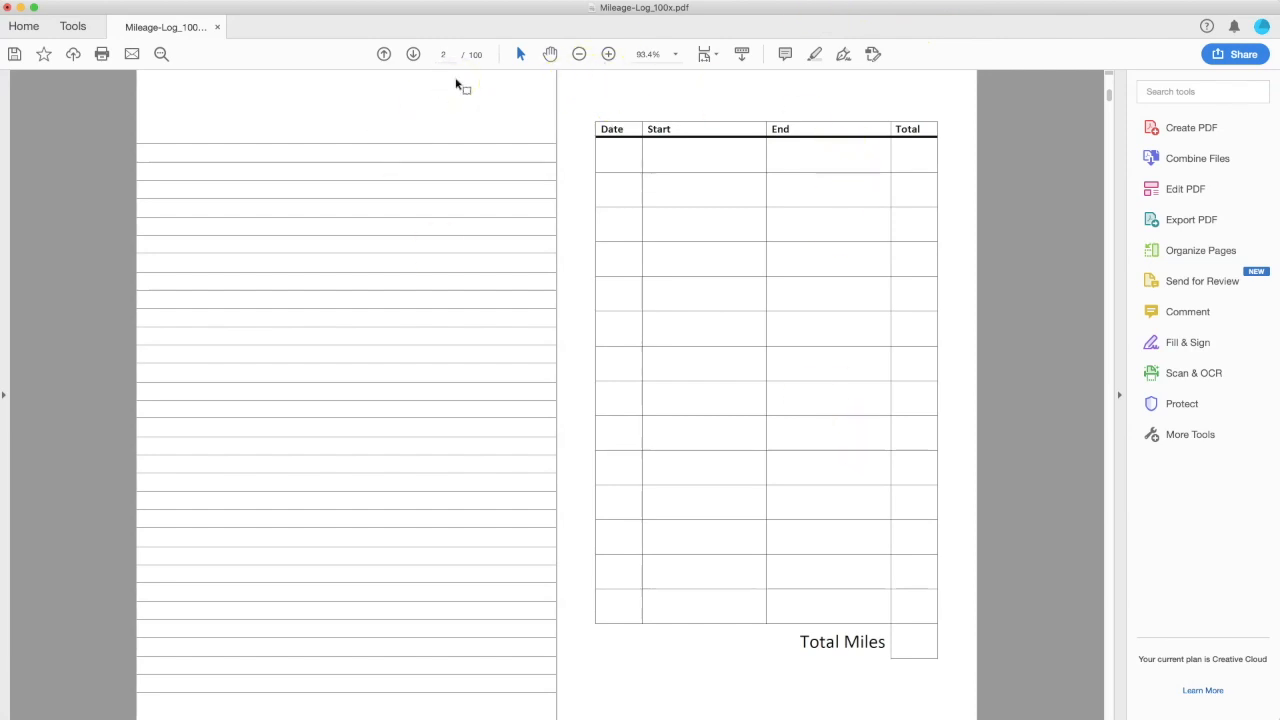
Step: Save the PDF in Documents as Mileage-Log+Notebook_100pg_6x9_Bleed and reopen the page organizing view
left_click(75, 1)
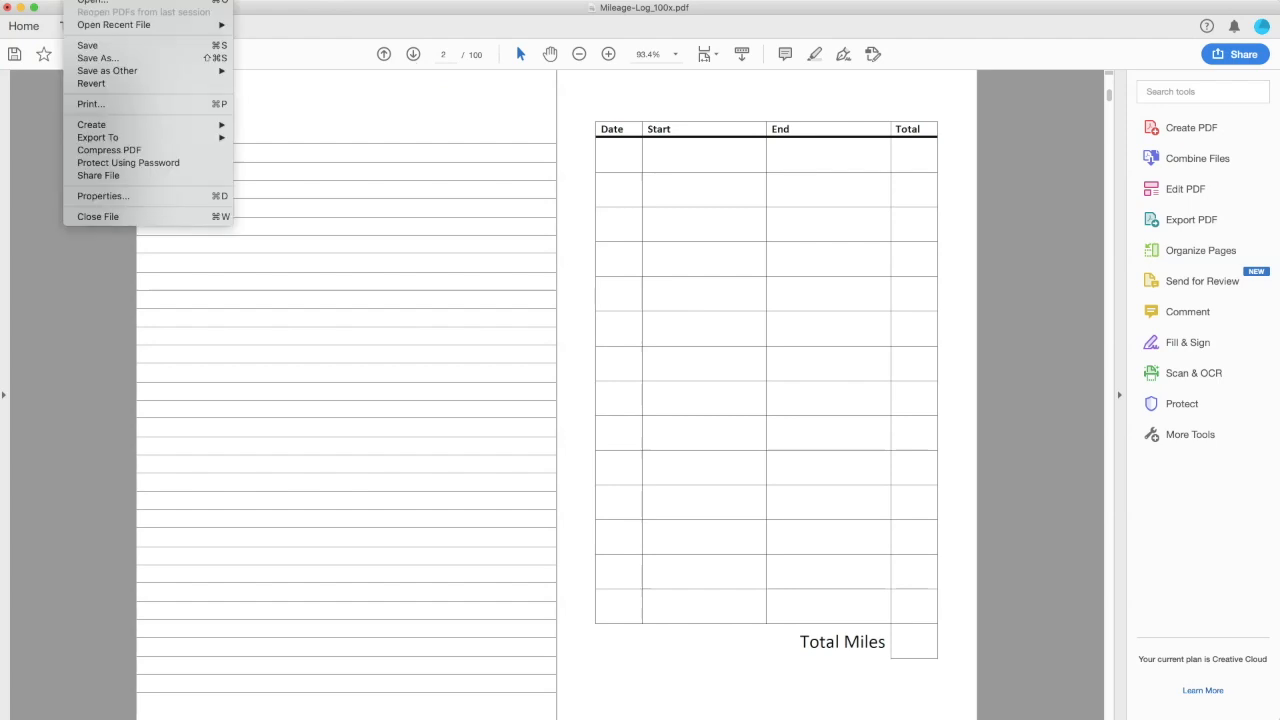
left_click(97, 58)
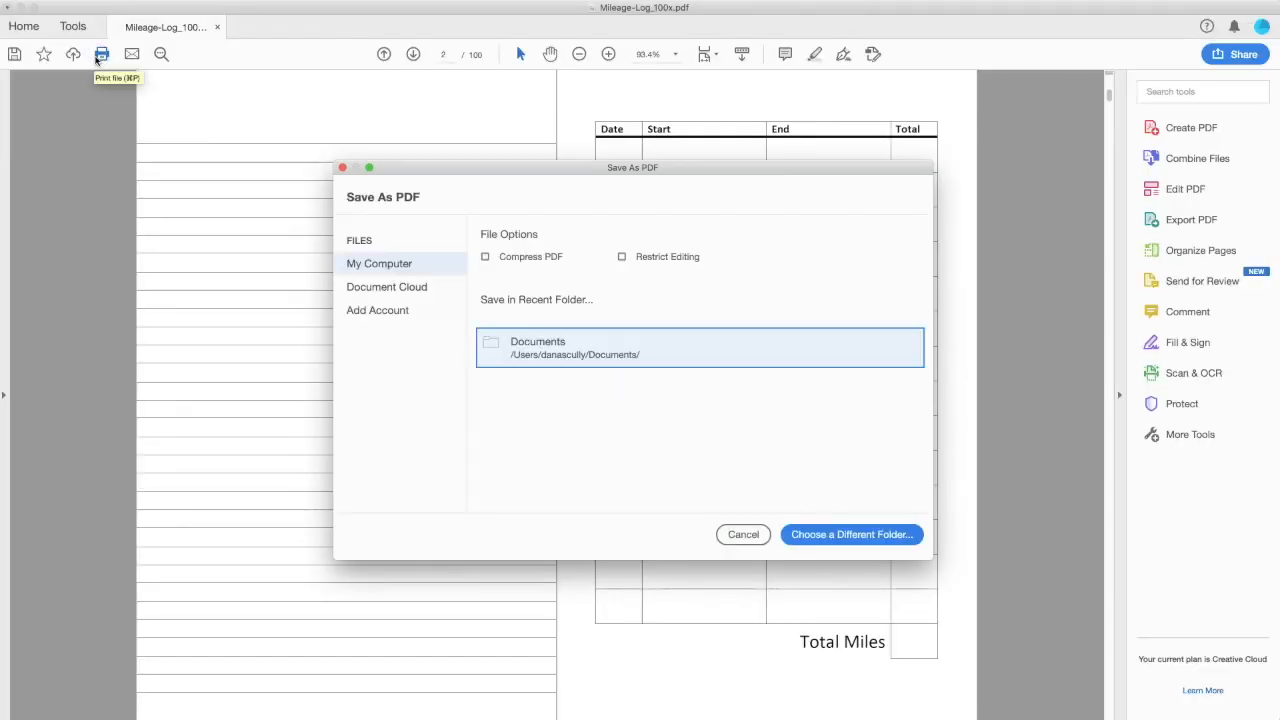
left_click(637, 346)
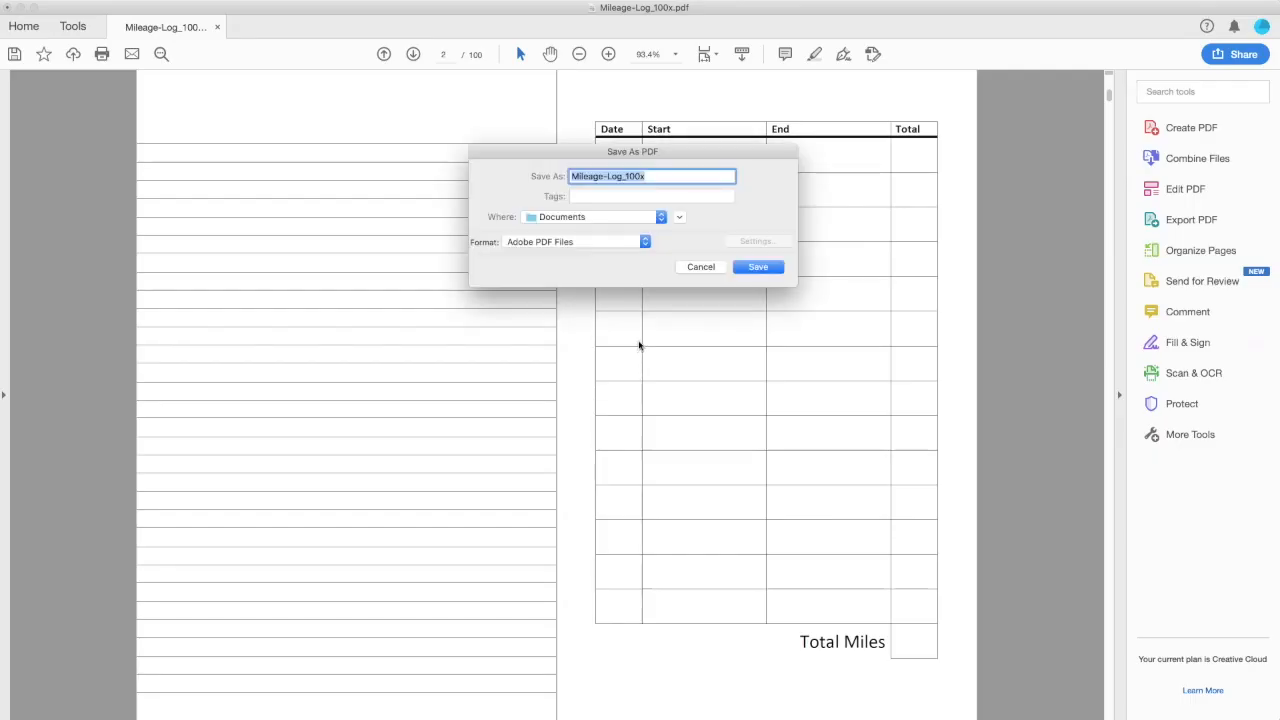
left_click(572, 176)
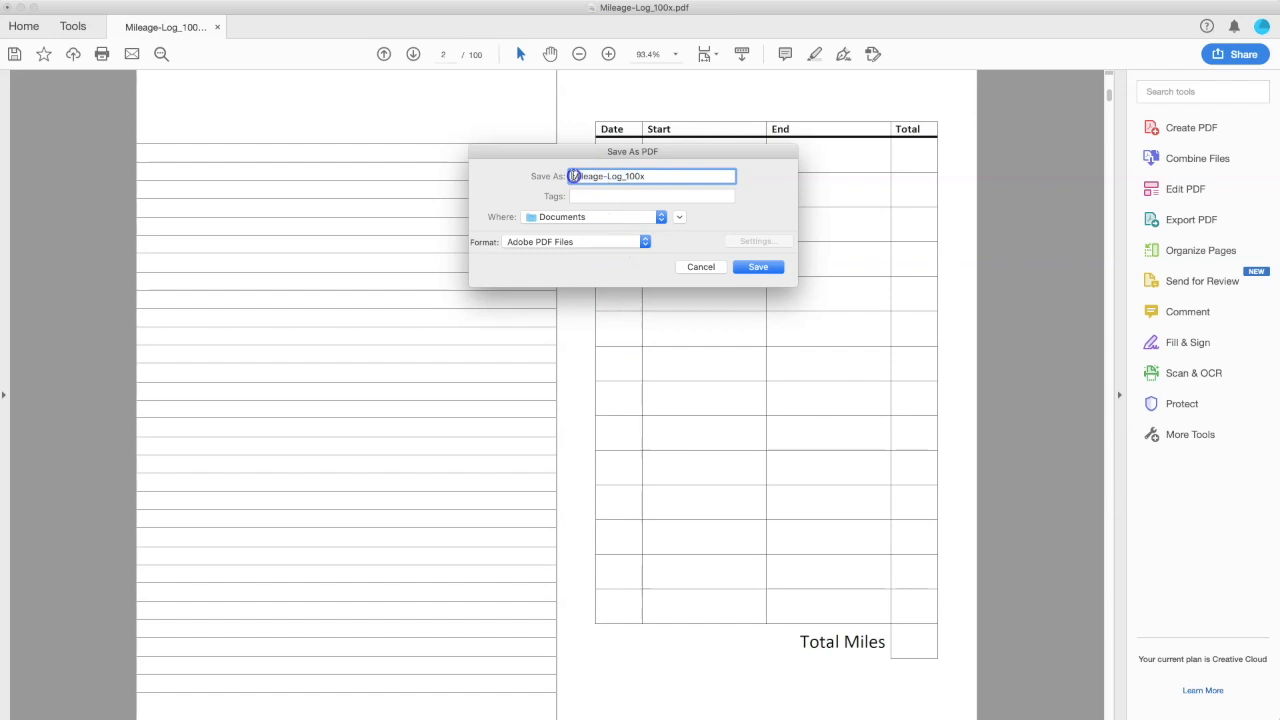
left_click(621, 176)
type("-Log+Notebook")
left_click(697, 176)
type("pg_6x9_Bleed")
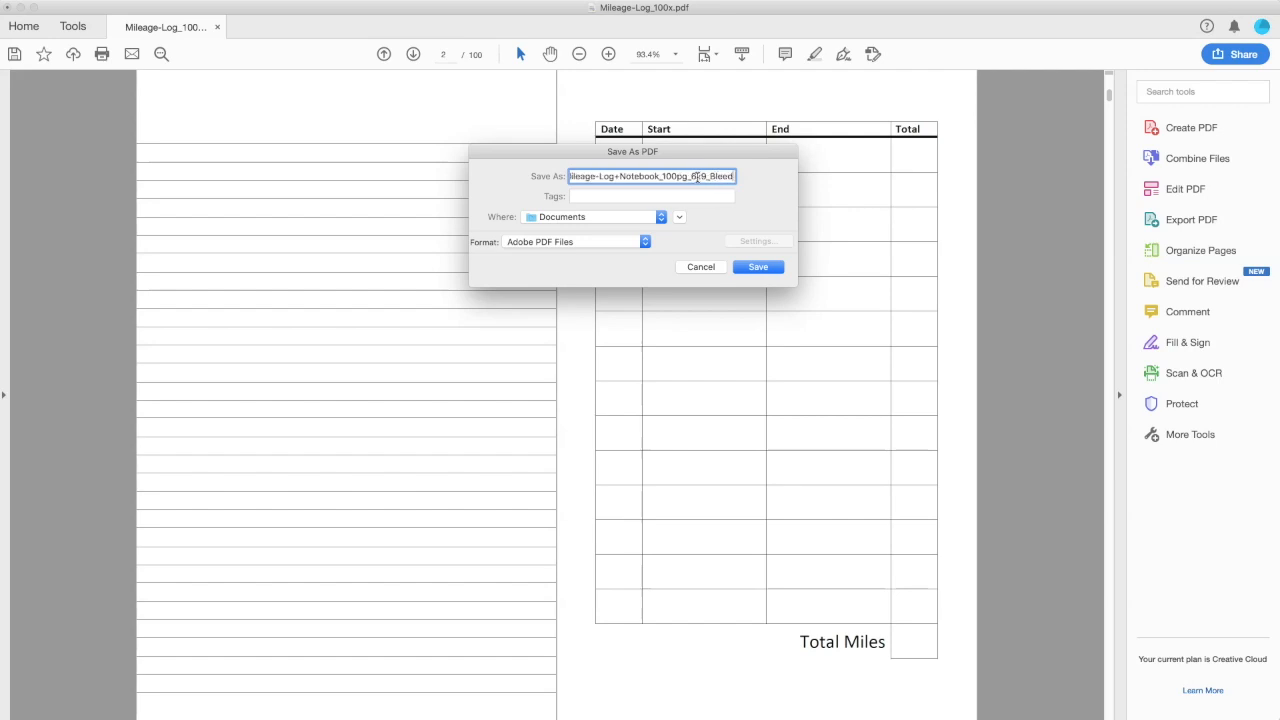
left_click(703, 180)
left_click(752, 266)
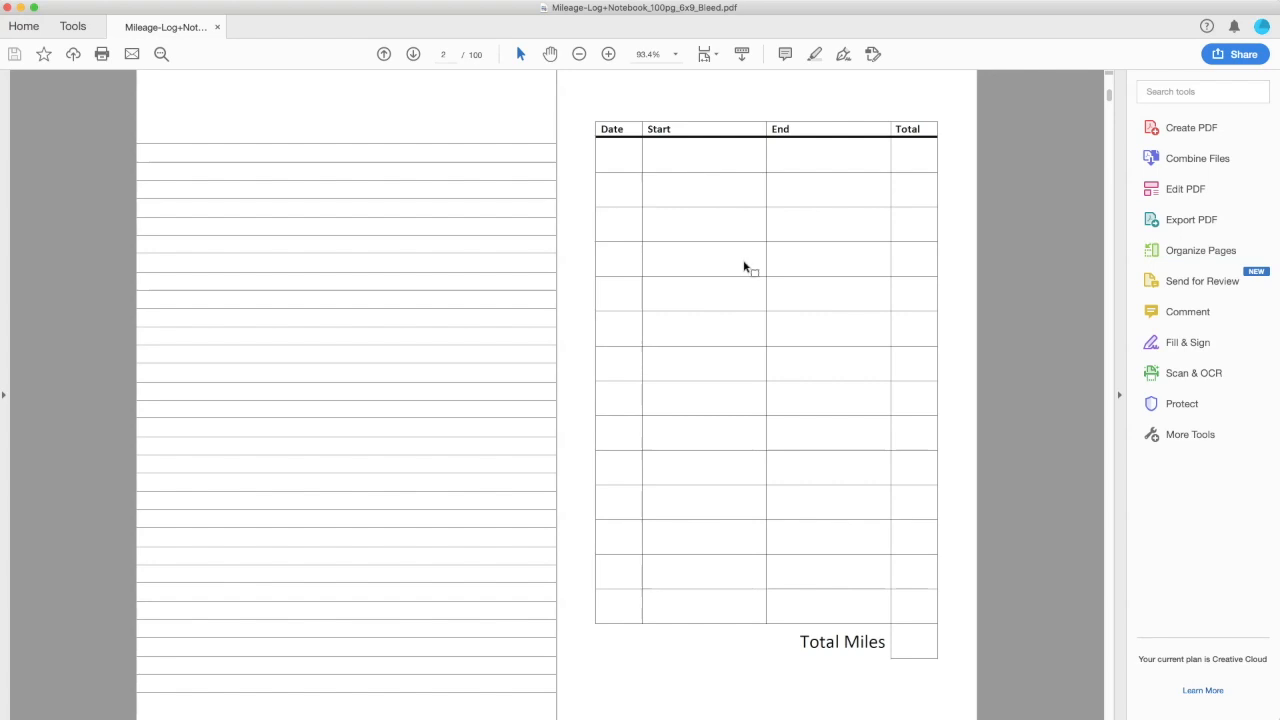
left_click(215, 119)
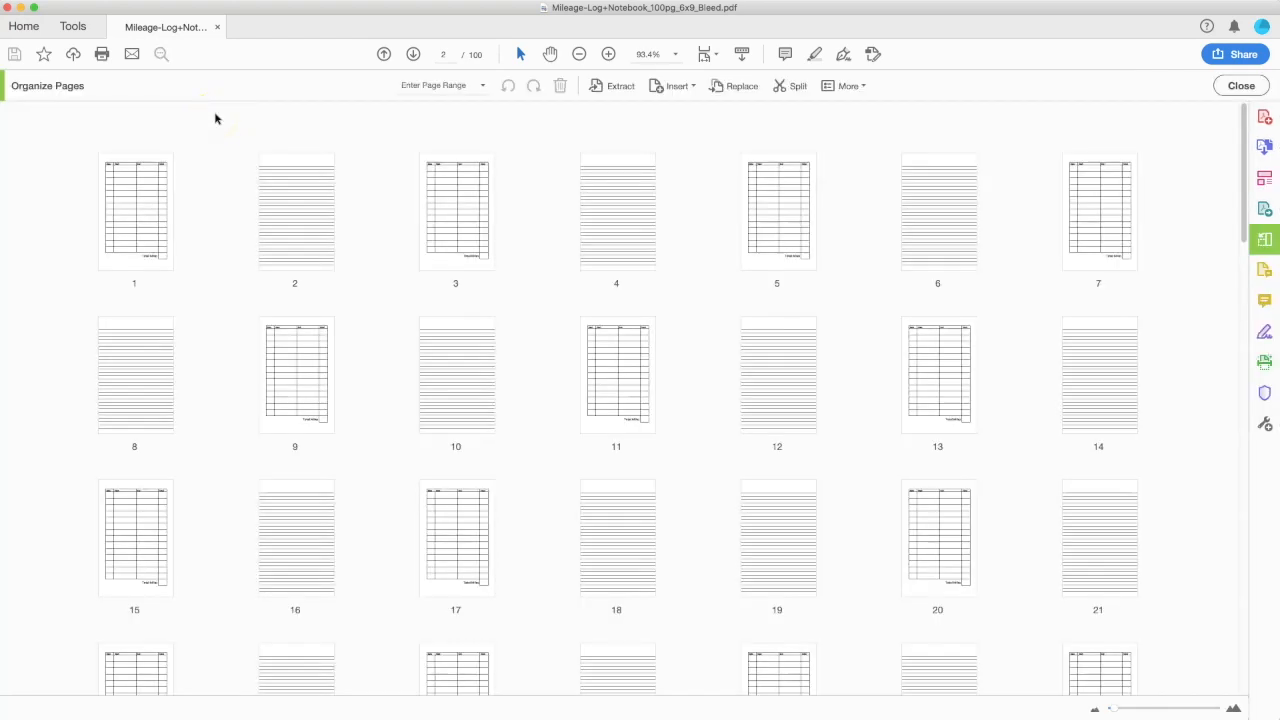
left_click(151, 151)
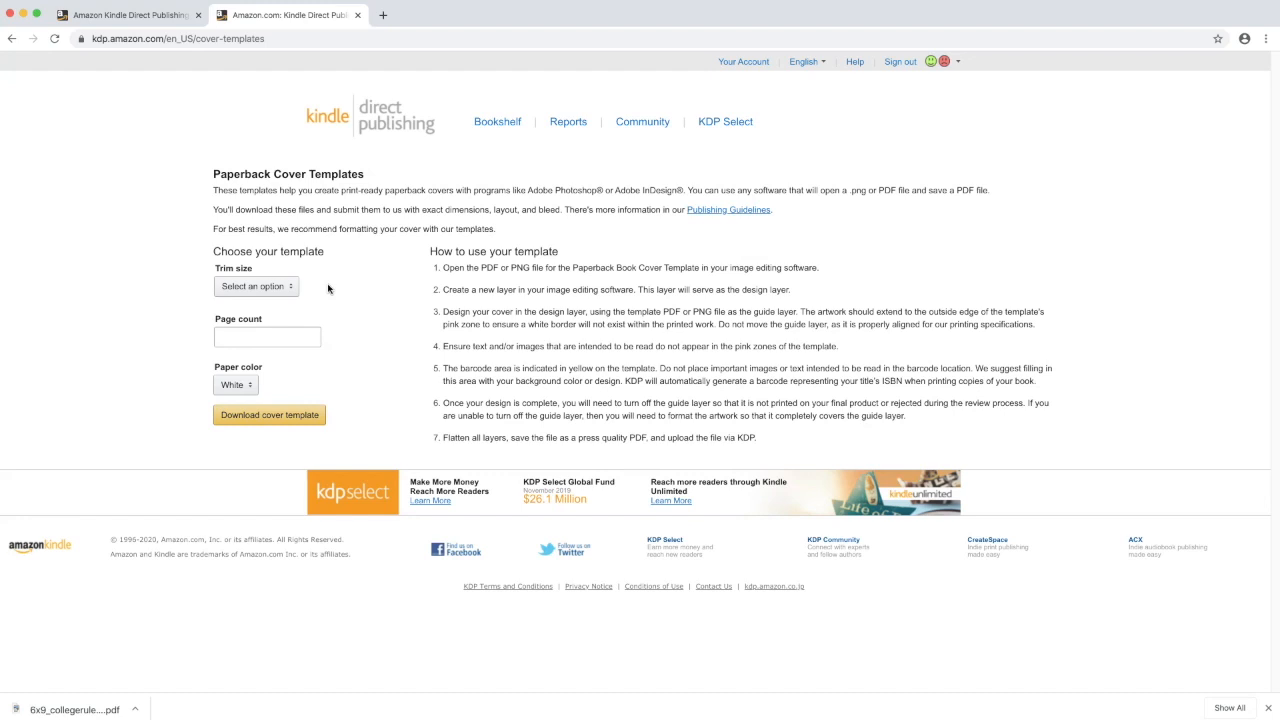
Step: In the browser, download the KDP paperback cover template for a 6 x 9 in trim size and 100 pages, and open the zip file
left_click(278, 287)
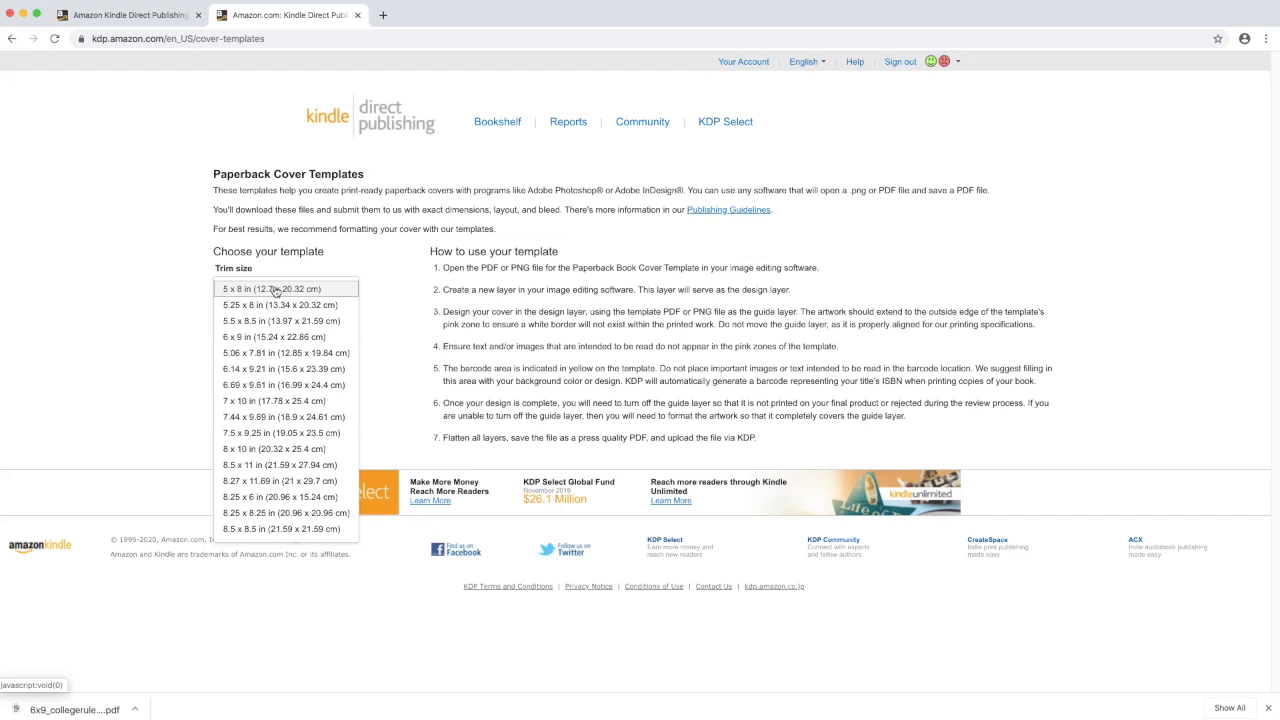
left_click(274, 336)
left_click(268, 337)
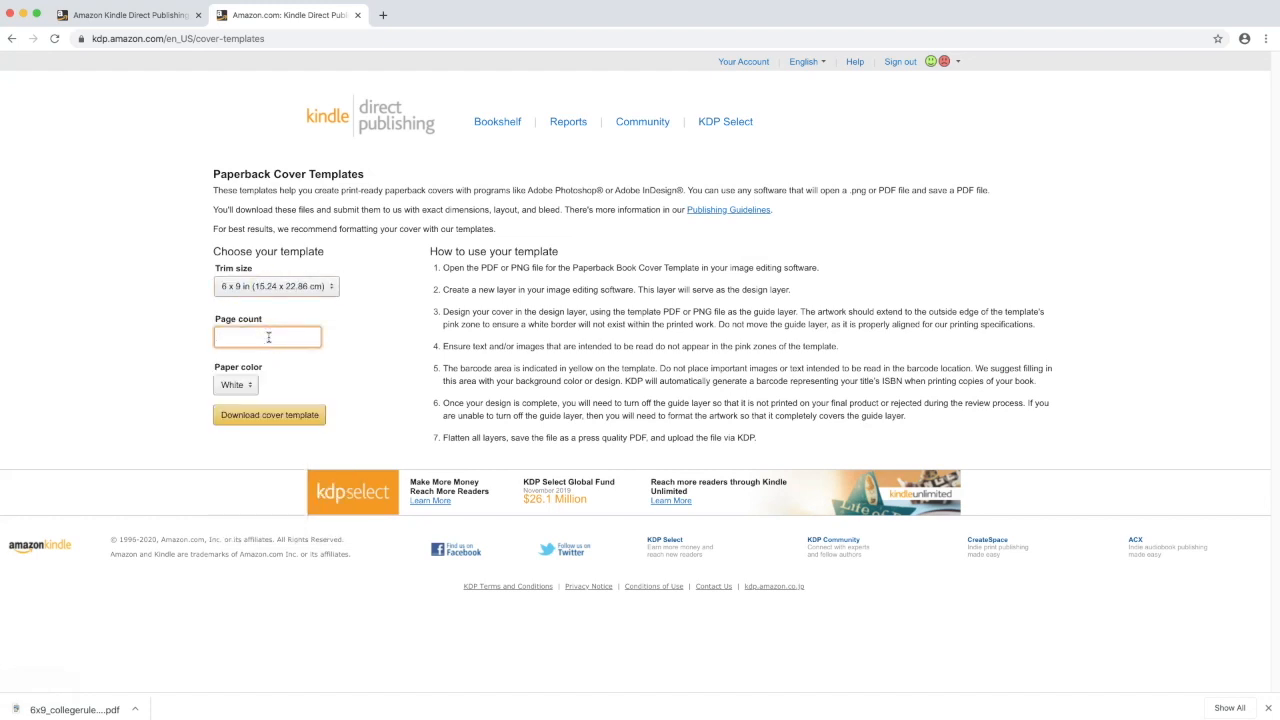
type("100")
left_click(249, 421)
left_click(252, 416)
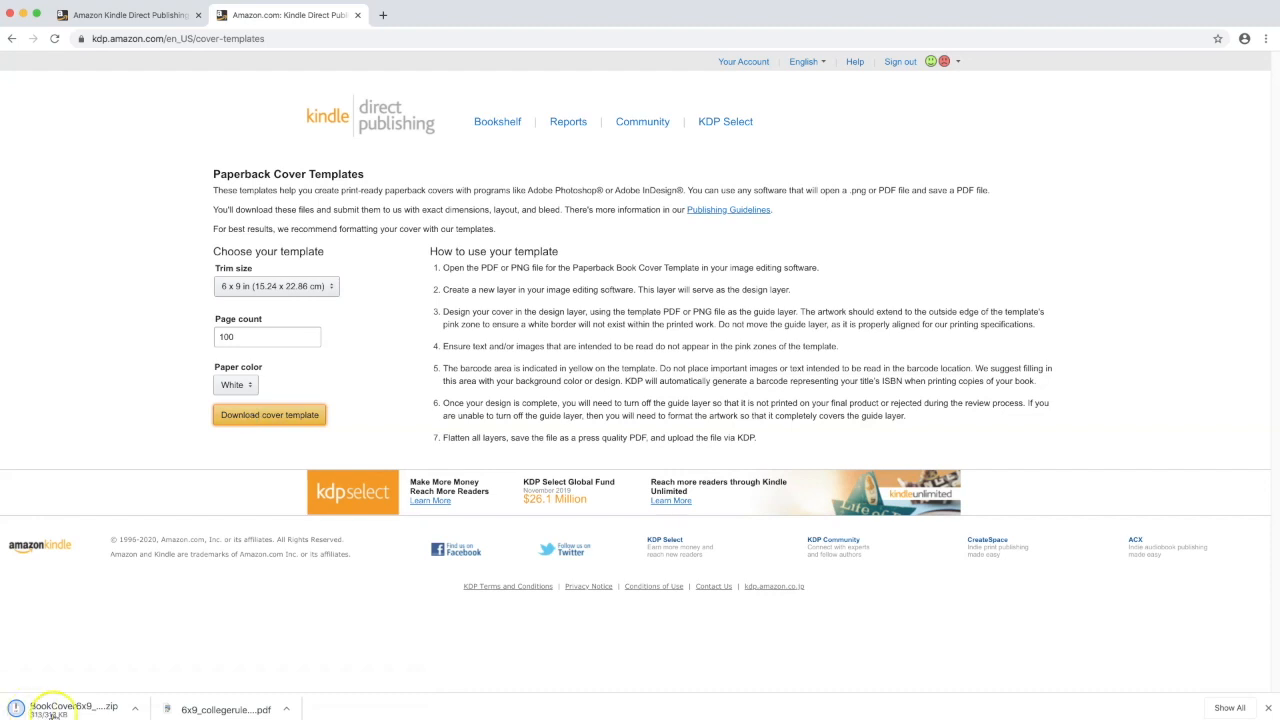
left_click(42, 708)
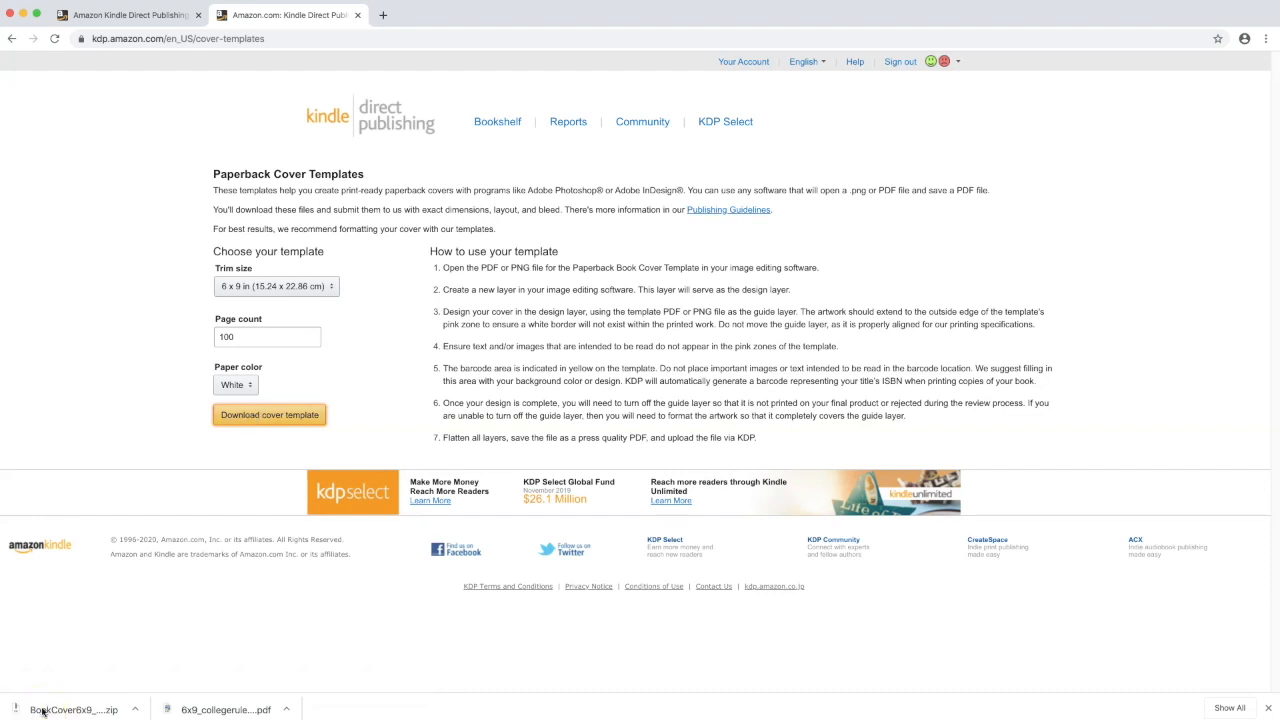
Step: Open the 6x9_BW_100.png cover template in Photoshop and add vertical guides at .125 in and along the back cover's outer live-area edge
left_click(43, 712)
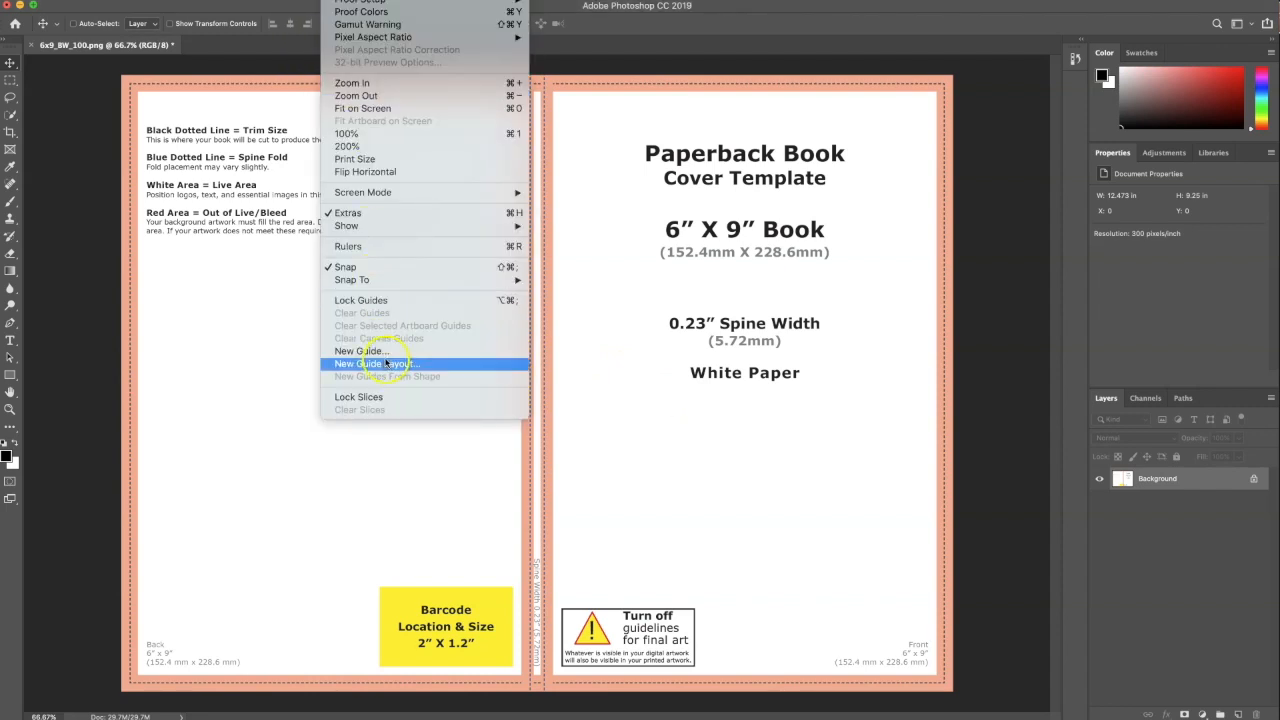
left_click(389, 348)
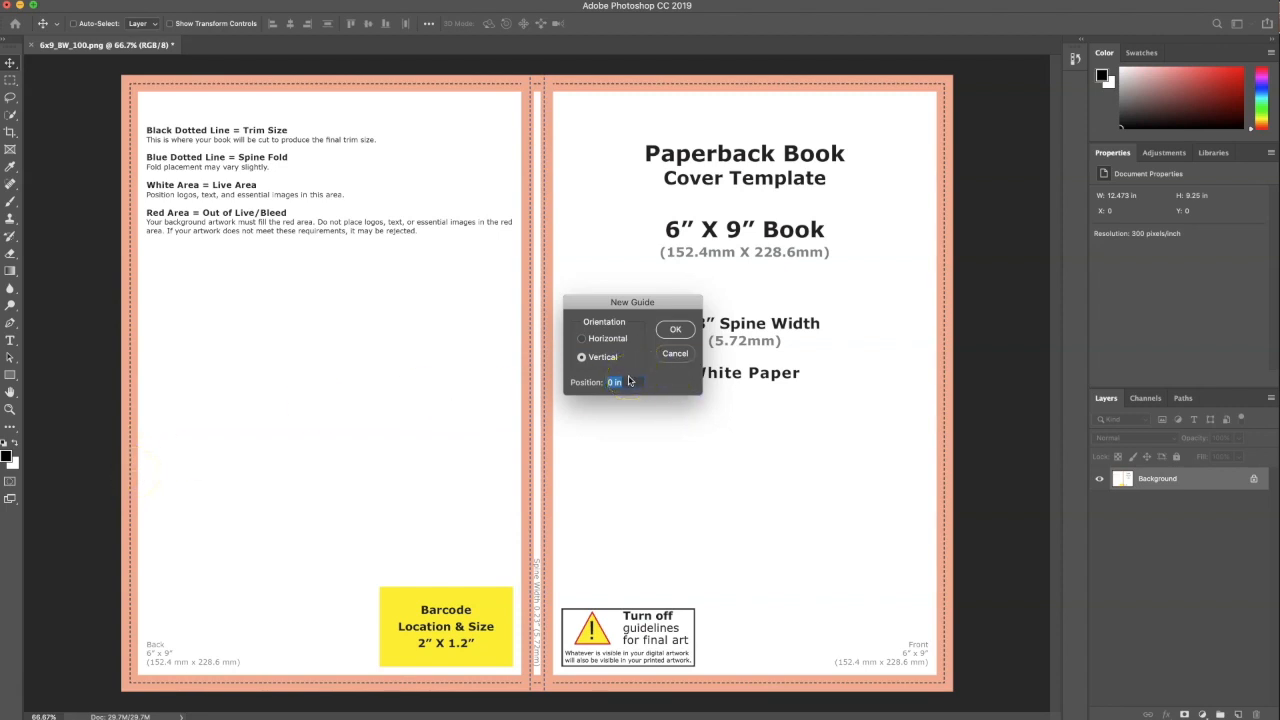
type(".125")
key("Return")
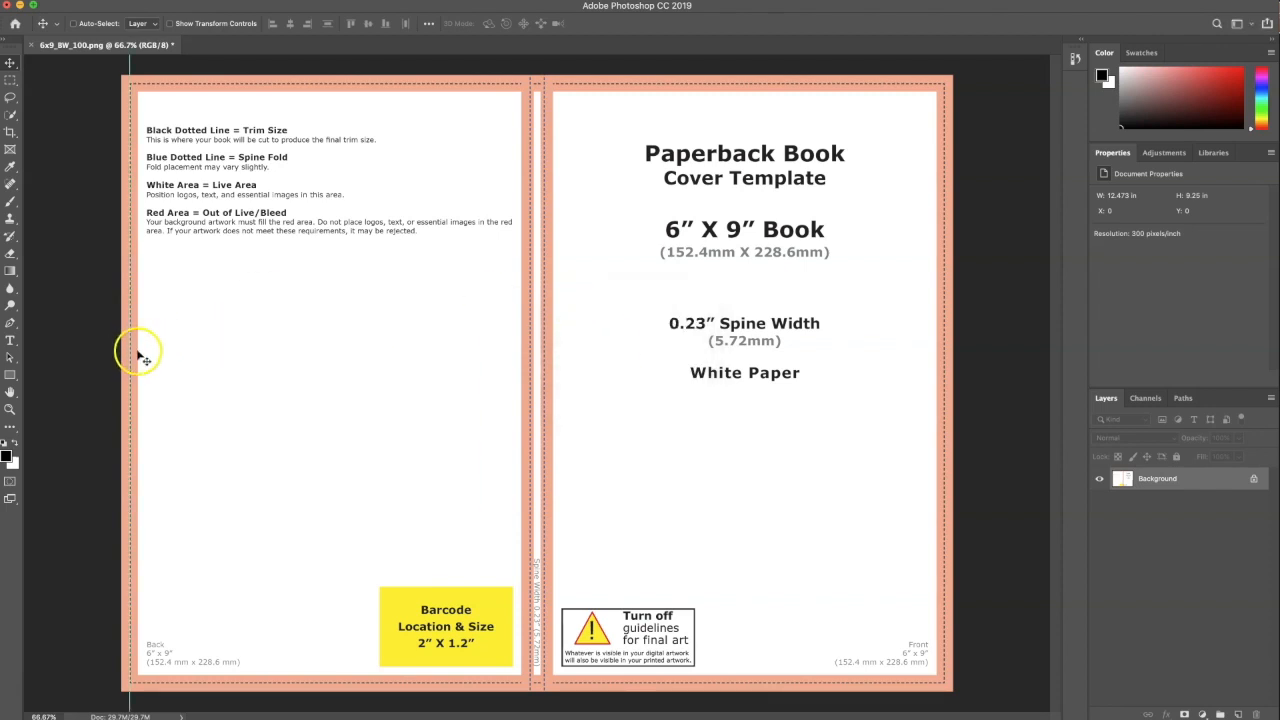
left_click(352, 1)
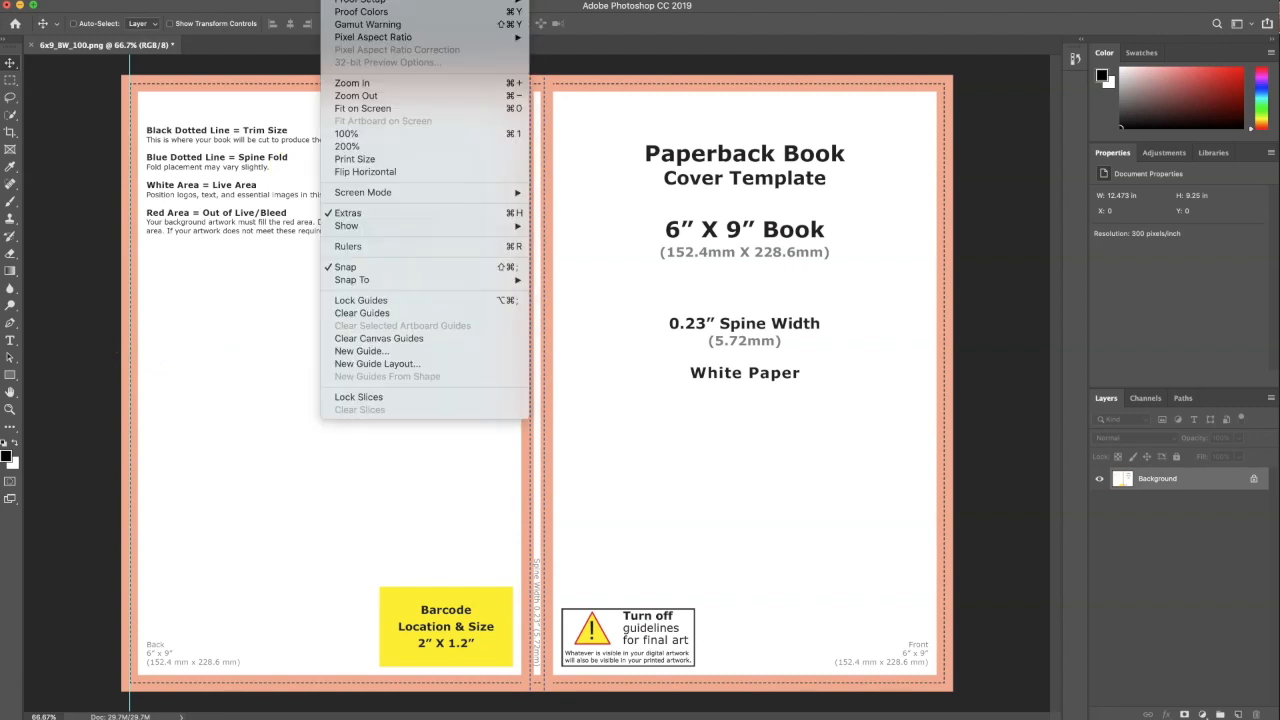
left_click(380, 351)
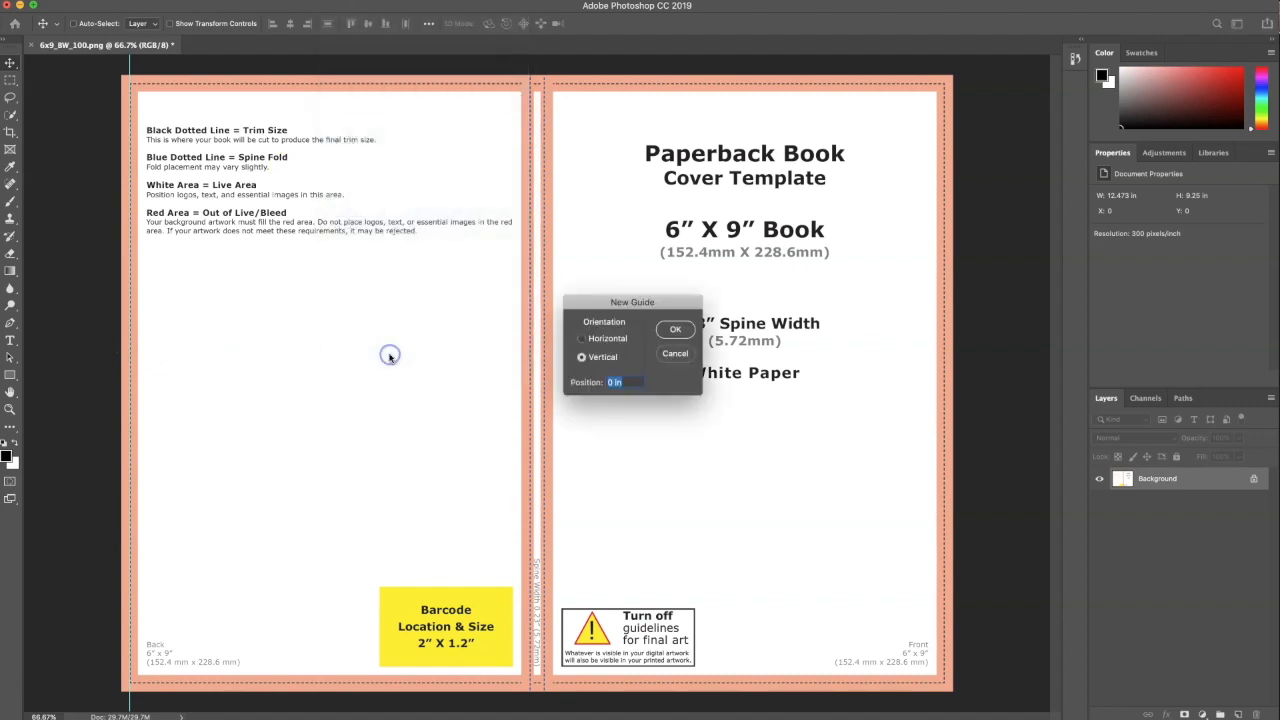
type(".125")
key("Return")
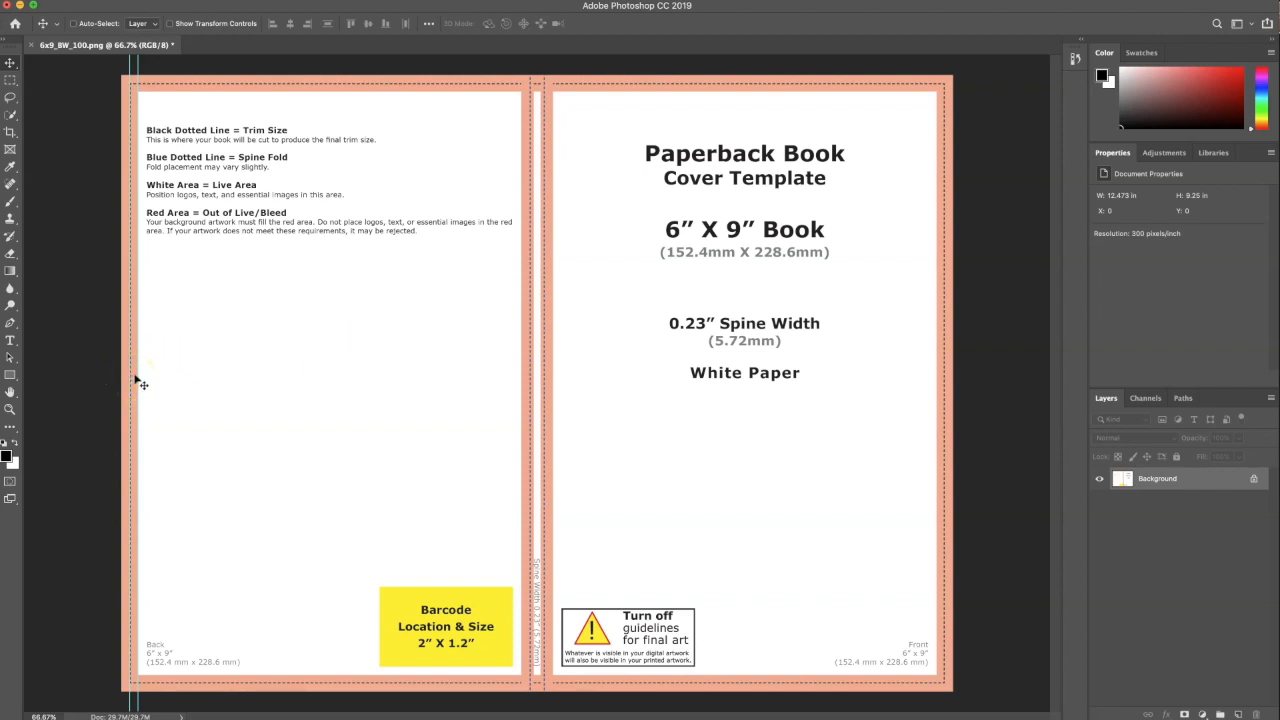
Step: Add vertical guides on both spine fold lines, placing the back-cover side one at 6.125 in
left_click(330, 0)
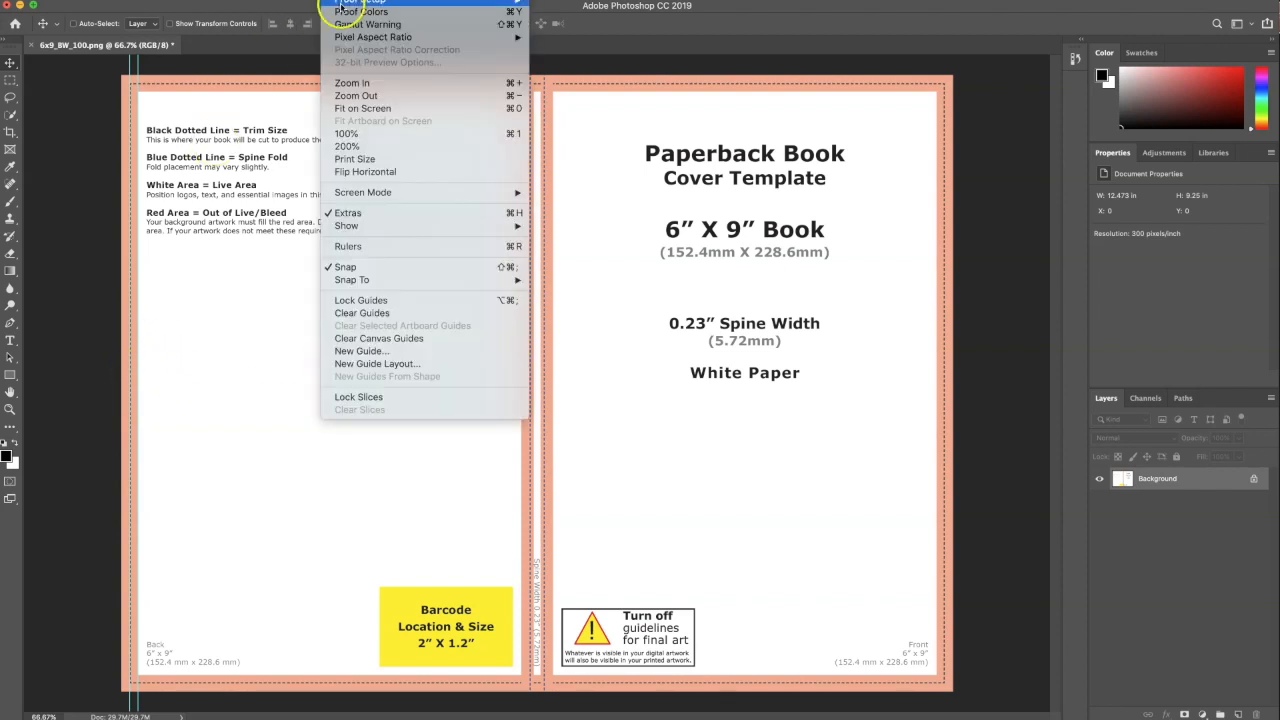
left_click(428, 360)
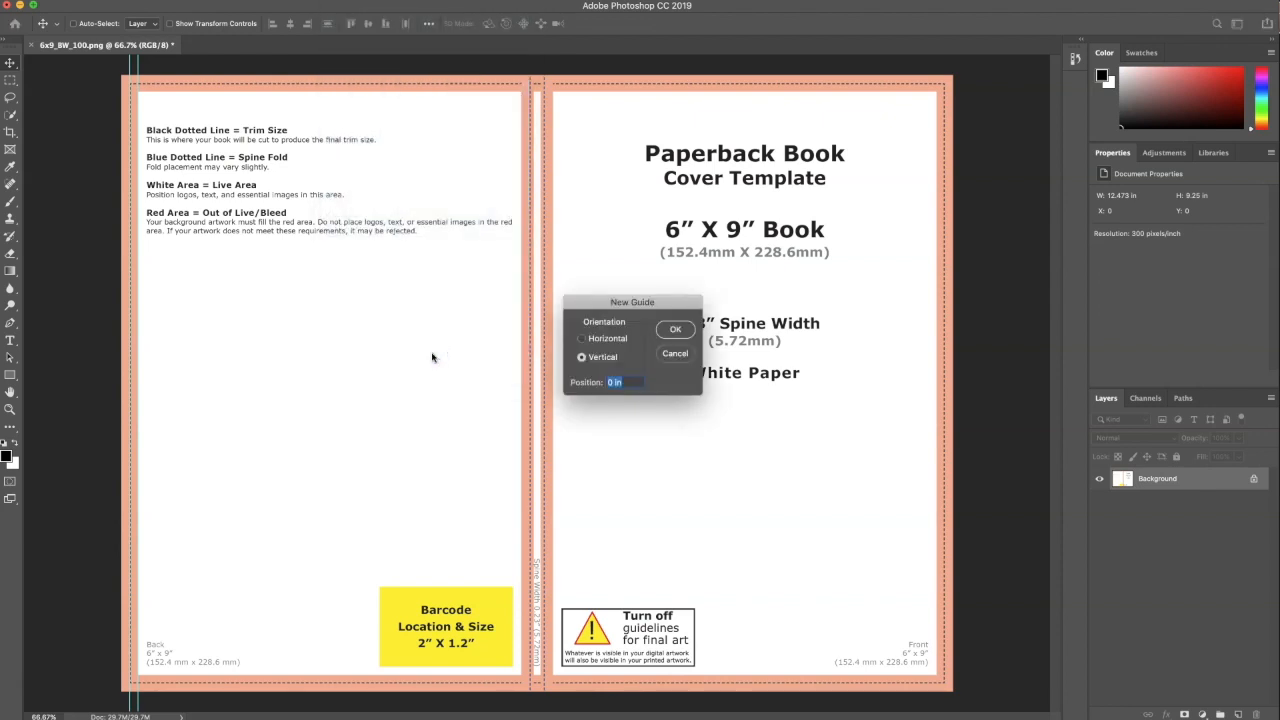
type("6.125")
key("Return")
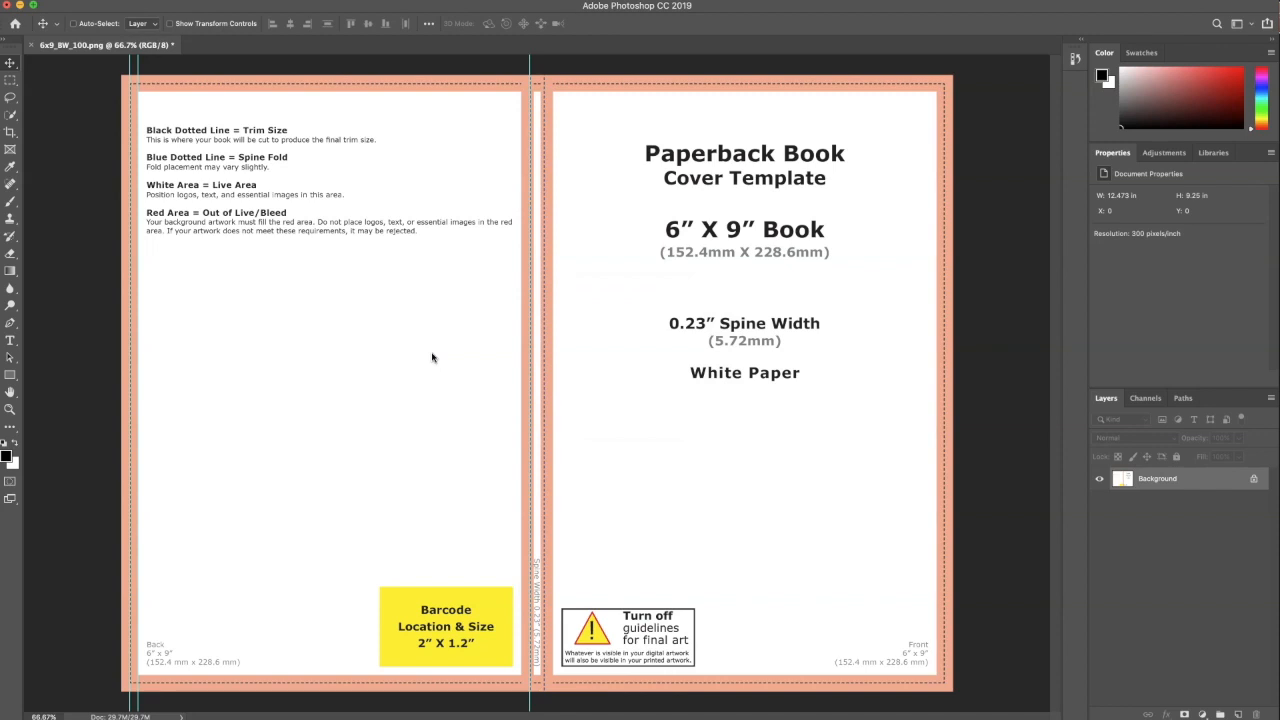
left_click(409, 536)
left_click(541, 630)
left_click(541, 620)
left_click(349, 2)
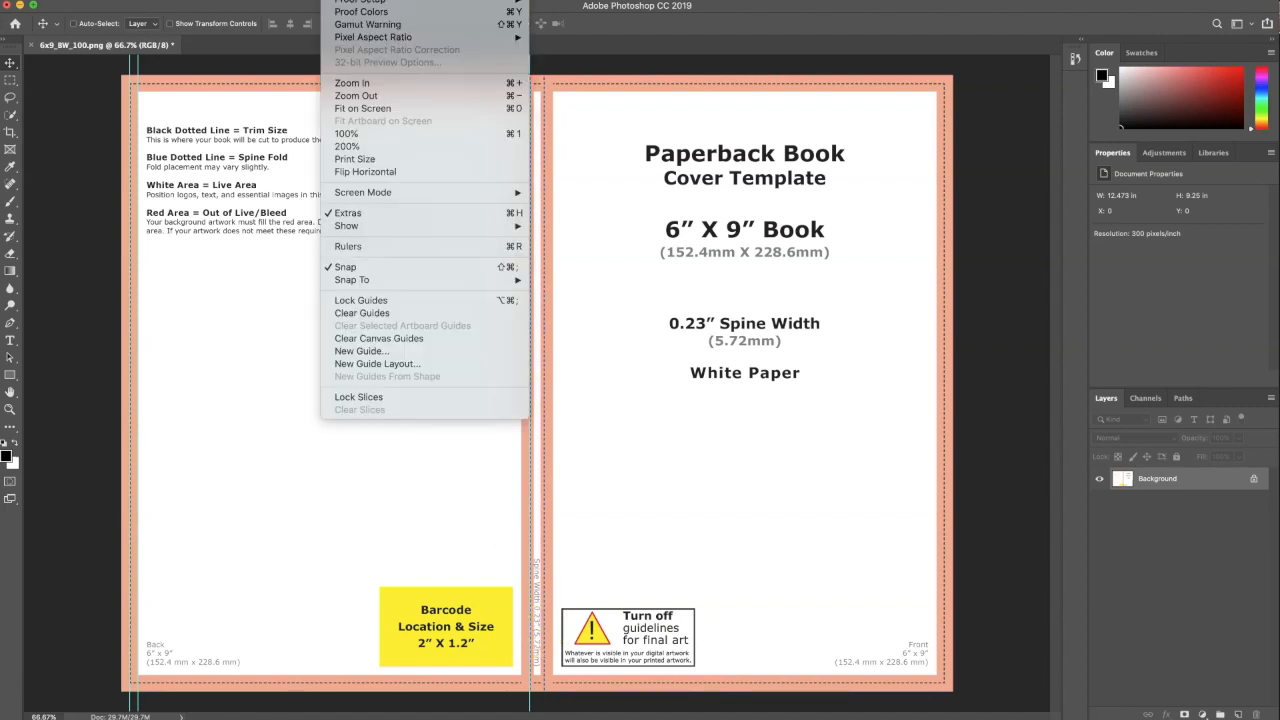
left_click(415, 352)
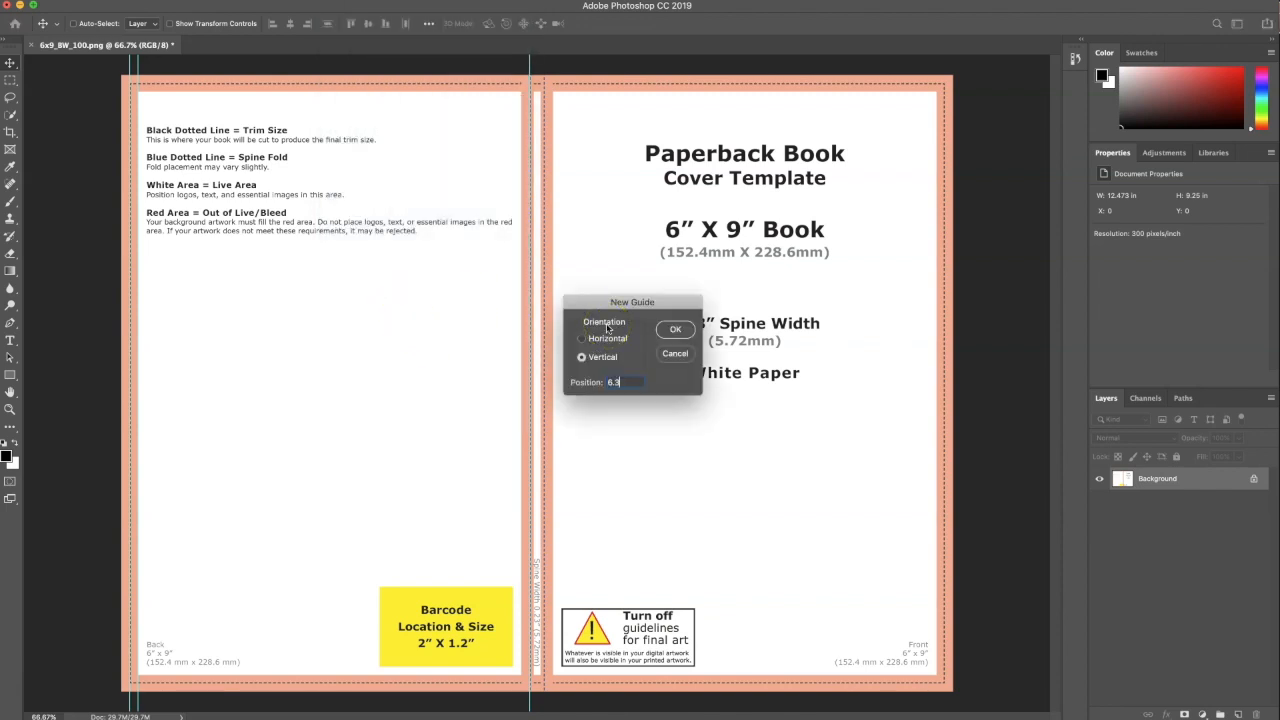
left_click(675, 329)
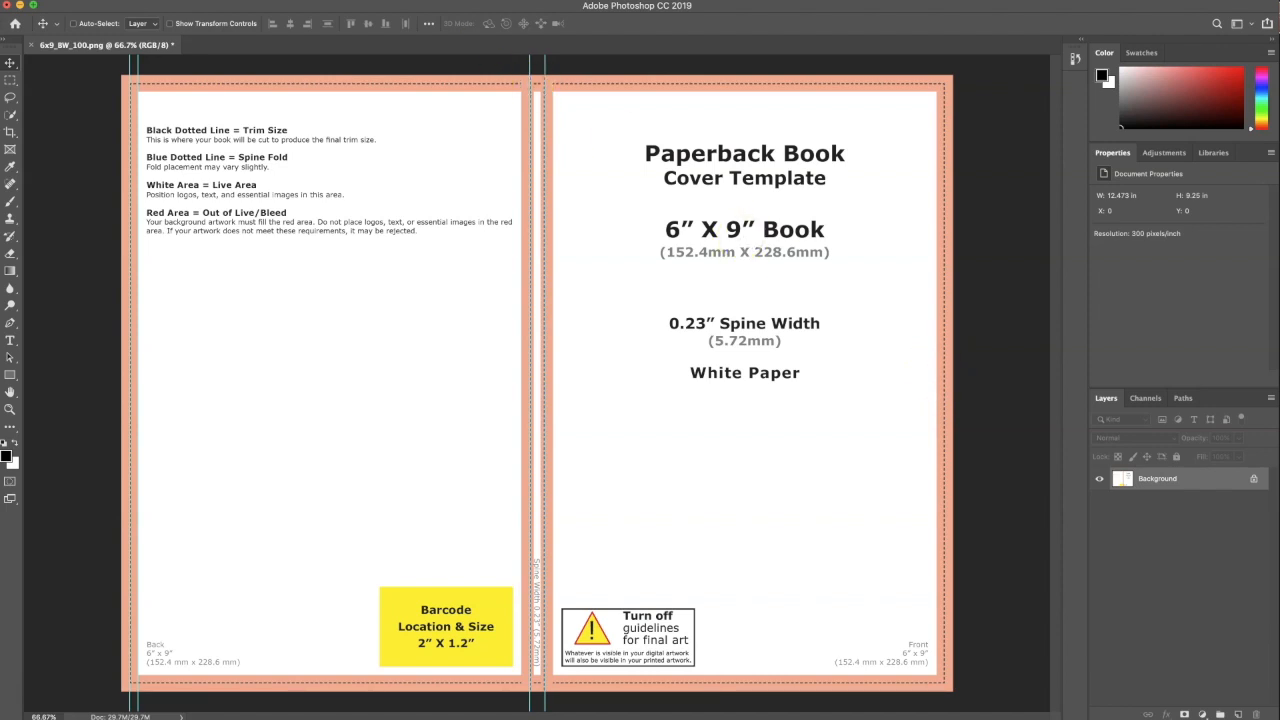
Step: Add vertical guides on the front cover along the spine-side edge of its live area, at 12.23 in and at 12.355 in
left_click(338, 1)
left_click(410, 351)
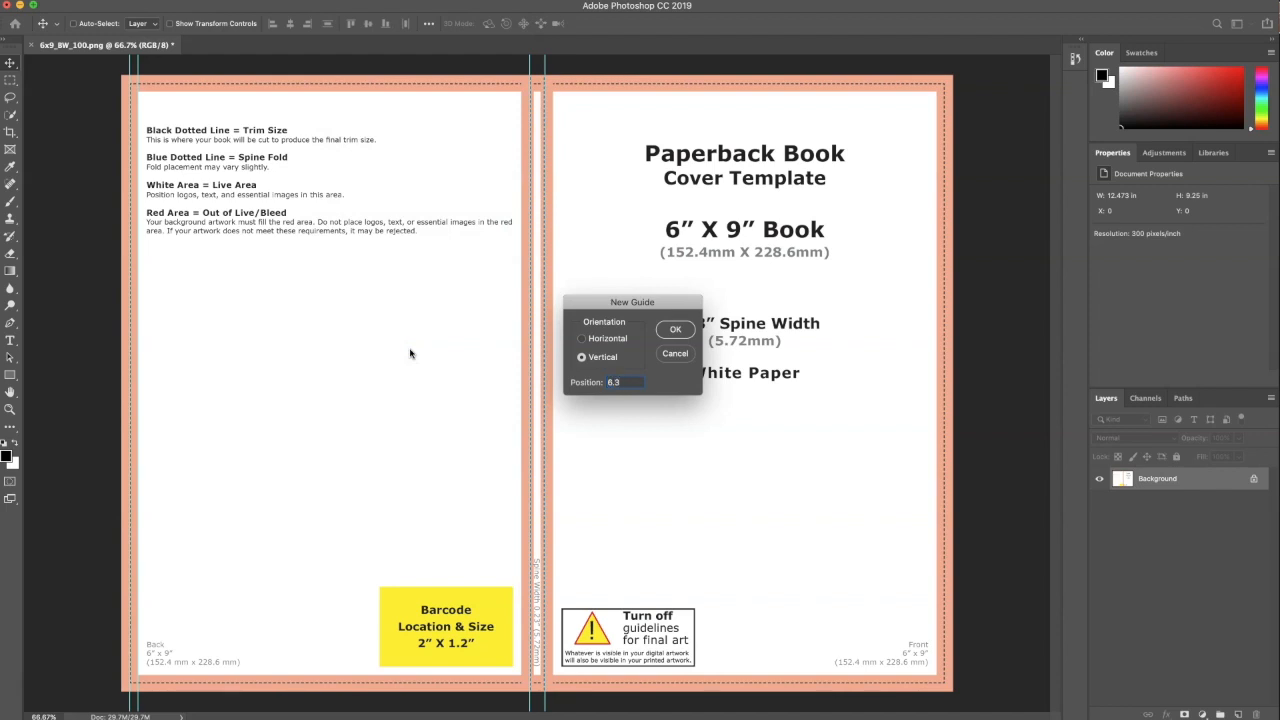
key("Return")
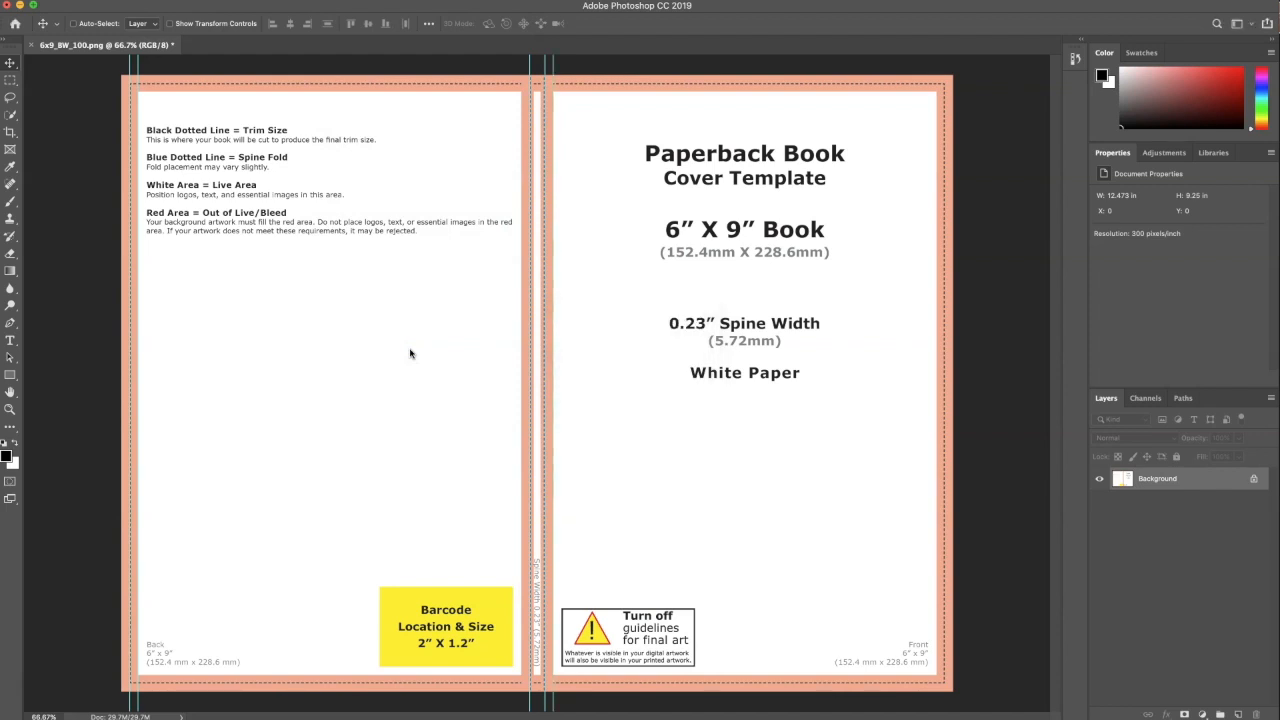
left_click(338, 1)
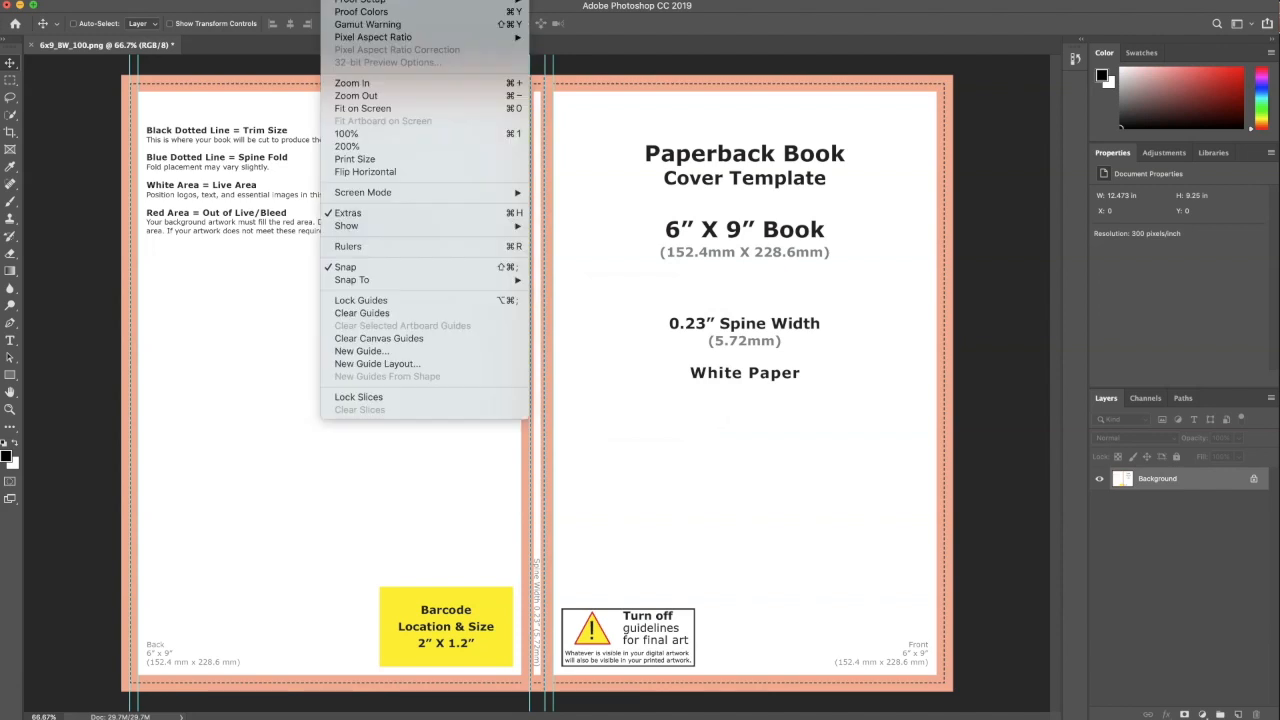
left_click(379, 353)
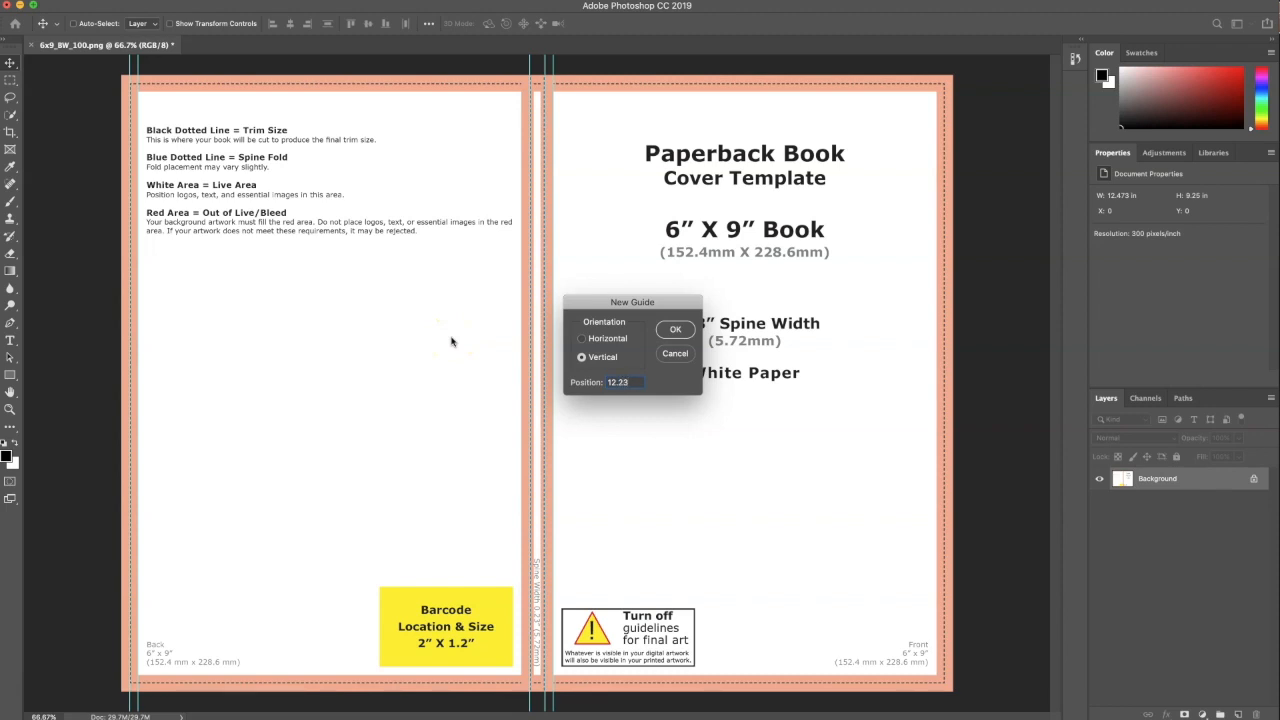
type("12.23")
key("Return")
left_click(340, 2)
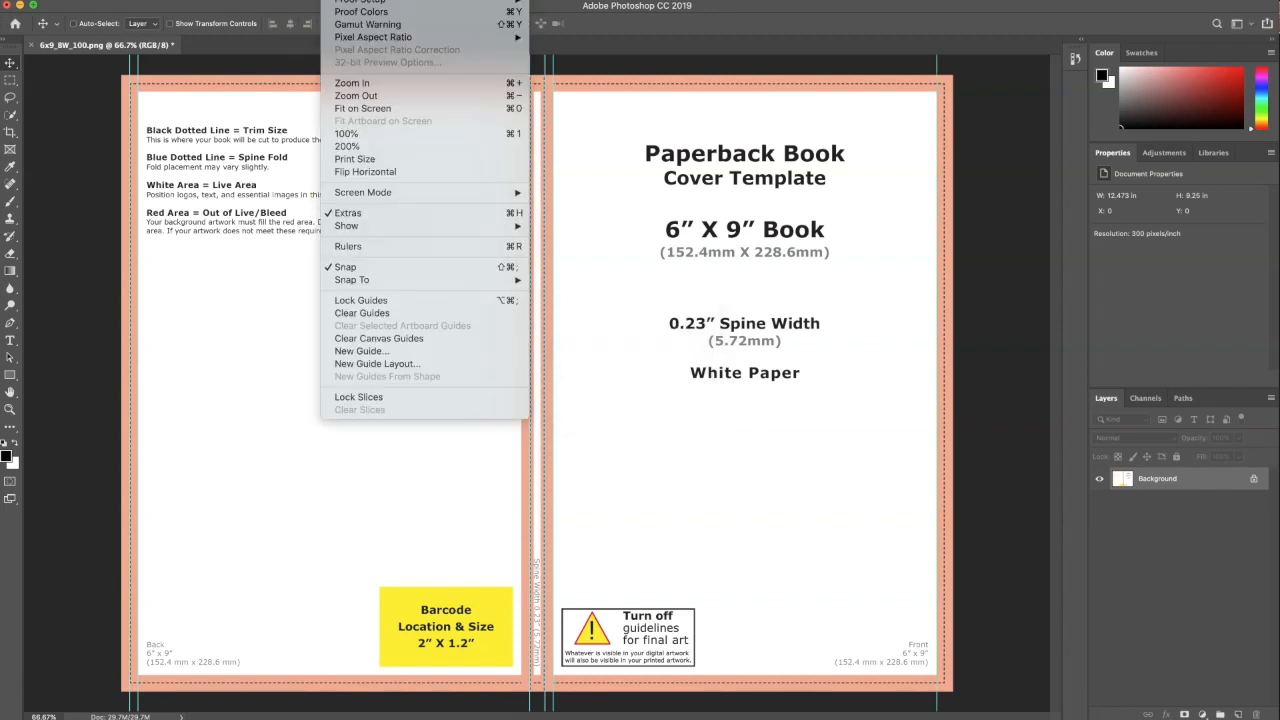
left_click(373, 350)
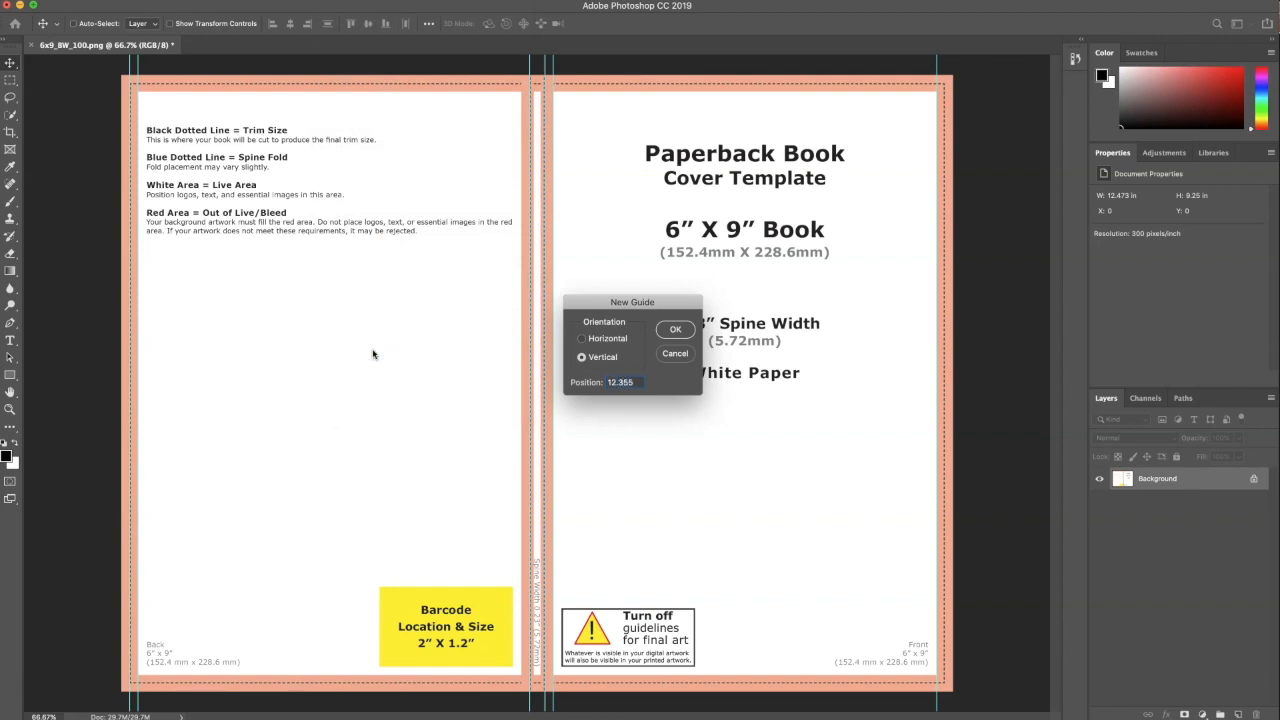
key("Return")
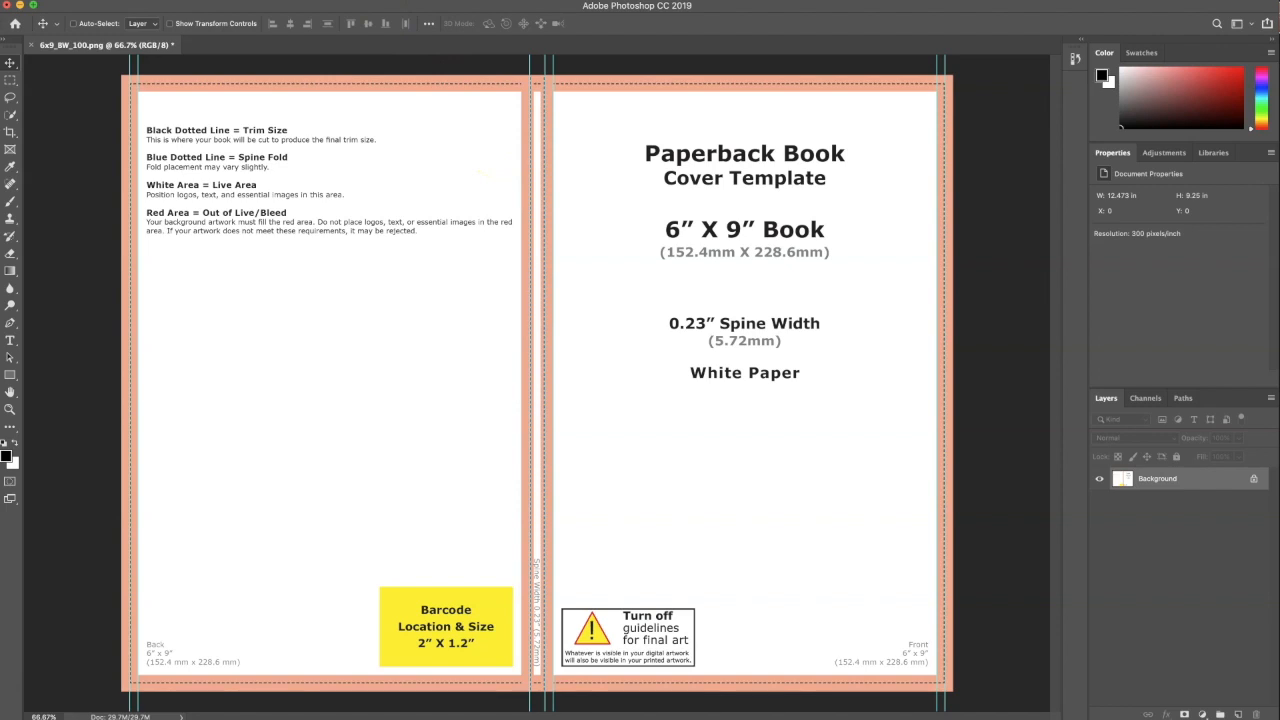
Step: Add two horizontal guides near the cover's upper edge, one on the trim line and one at .25 in
left_click(382, 1)
mouse_move(340, 1)
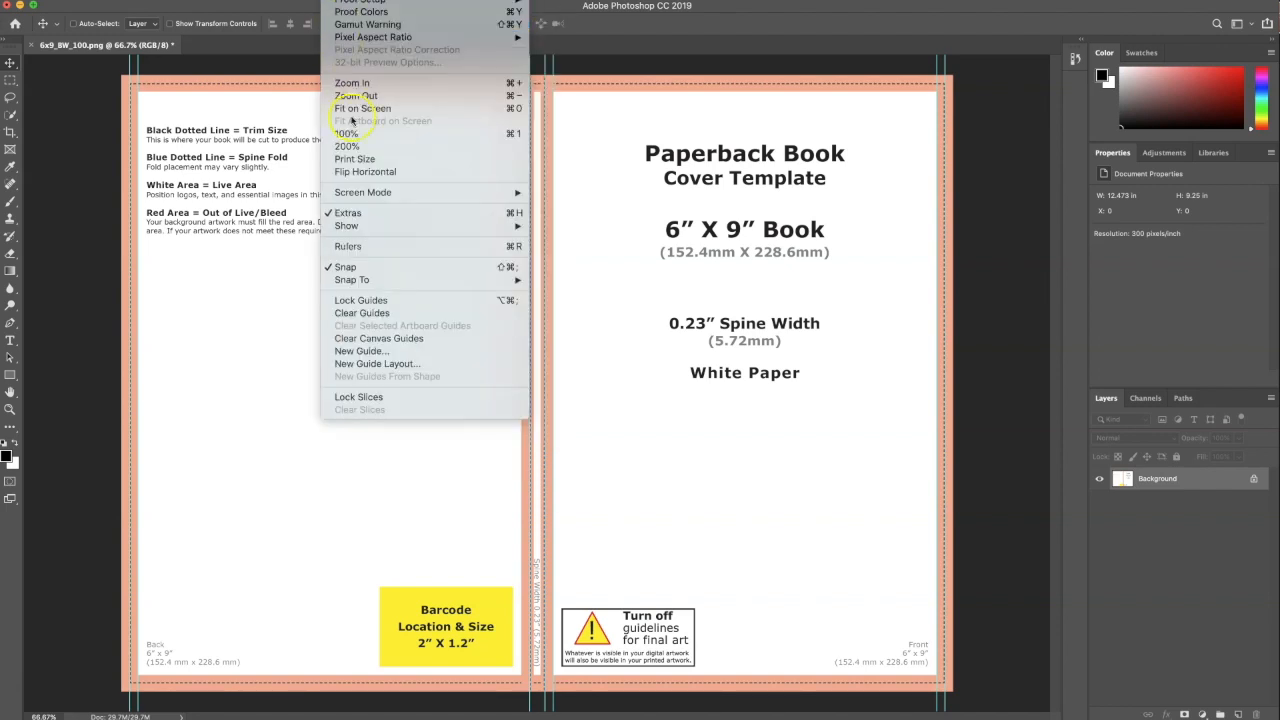
left_click(388, 352)
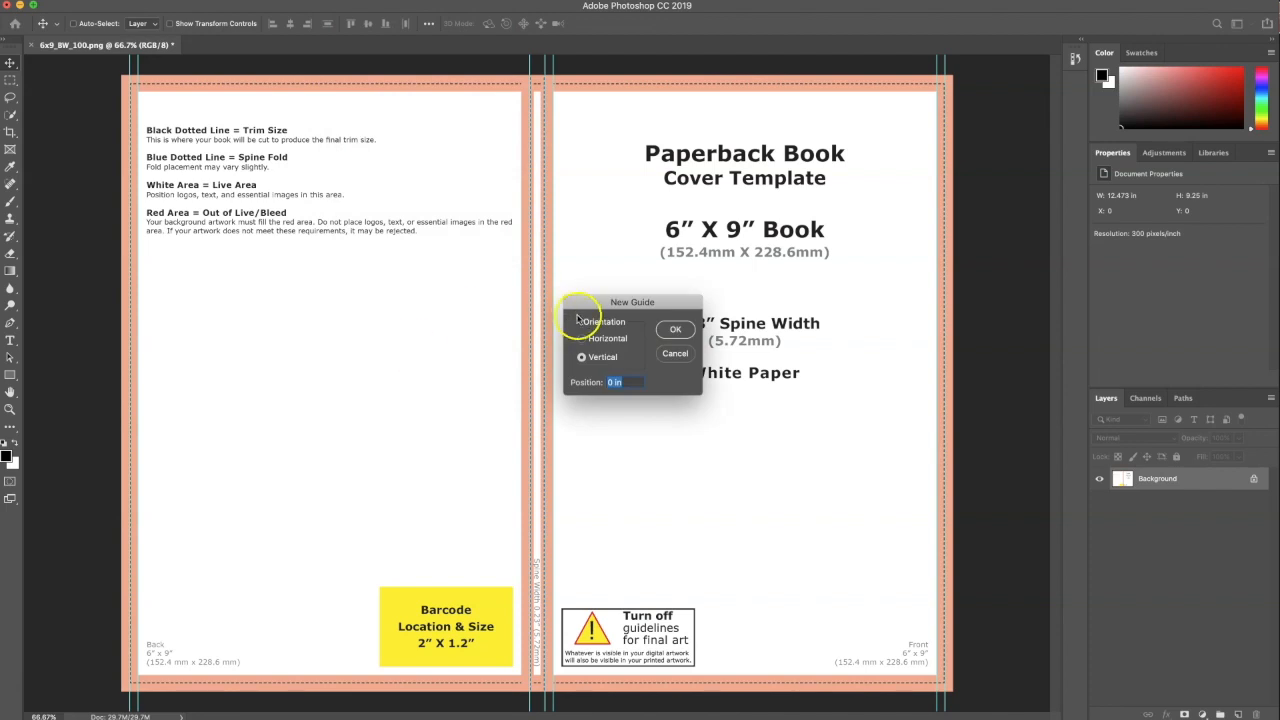
left_click(597, 339)
key("Return")
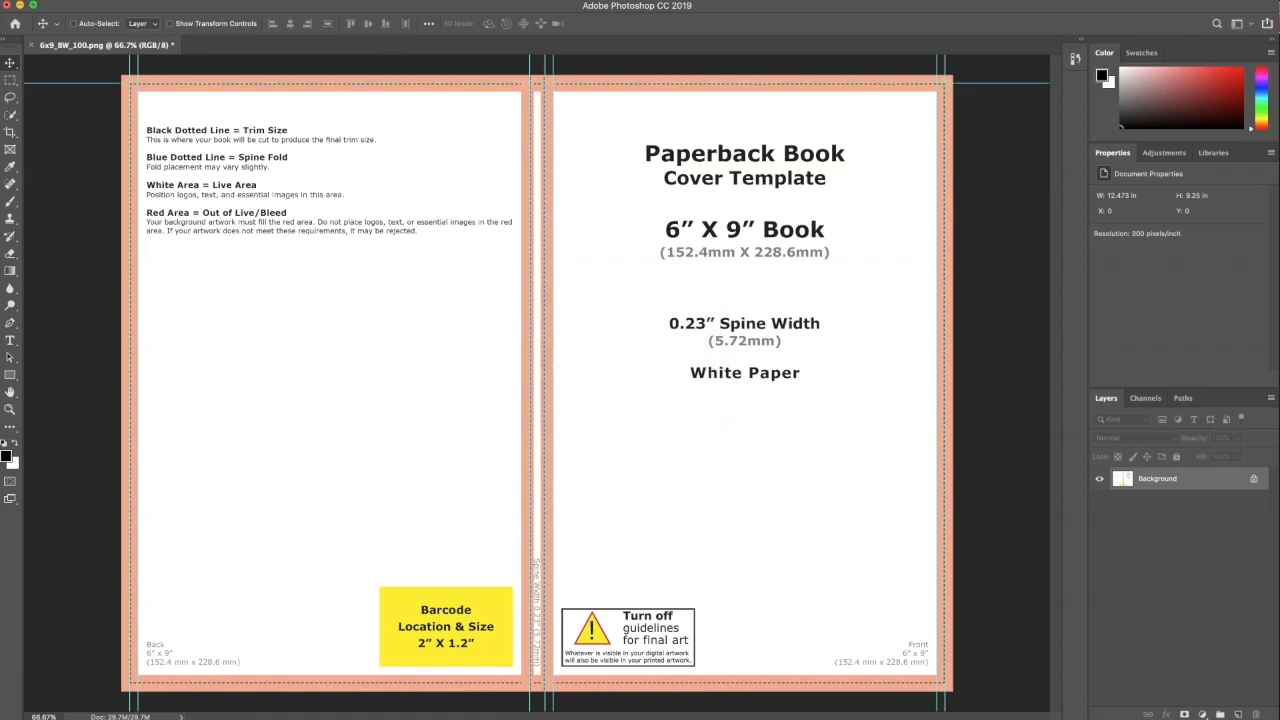
left_click(344, 38)
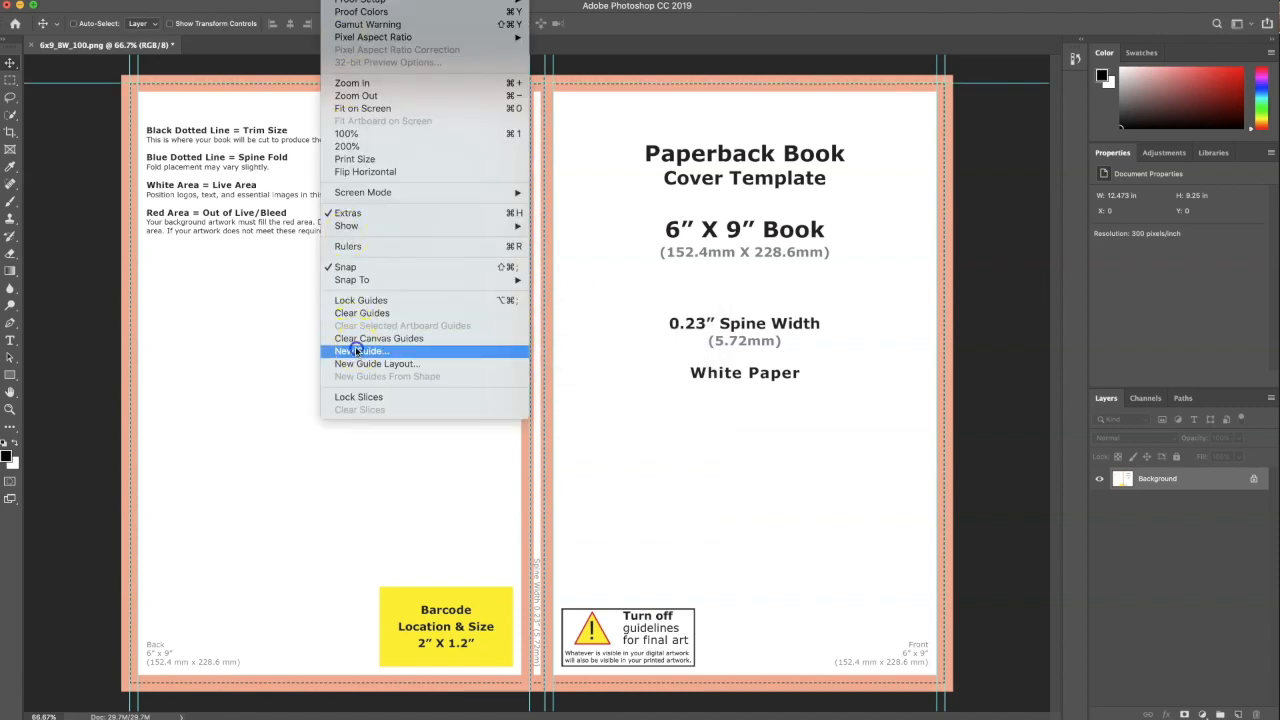
left_click(356, 351)
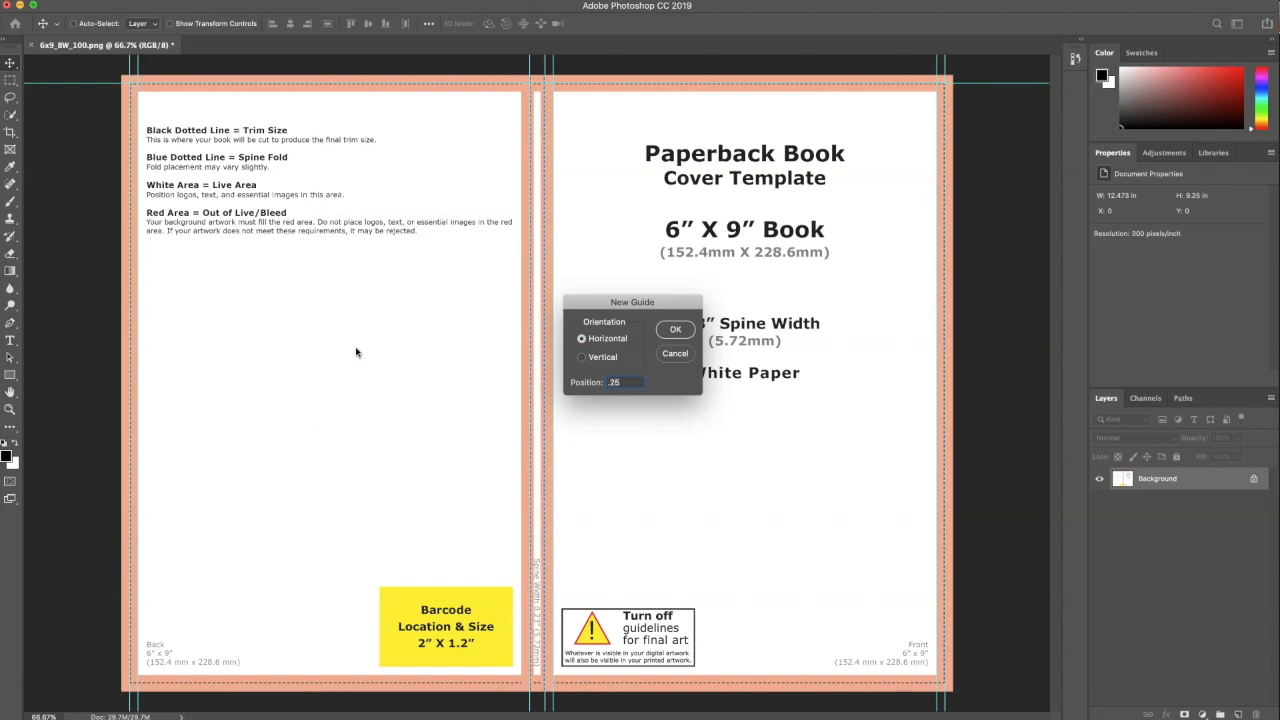
key("Return")
left_click(251, 126)
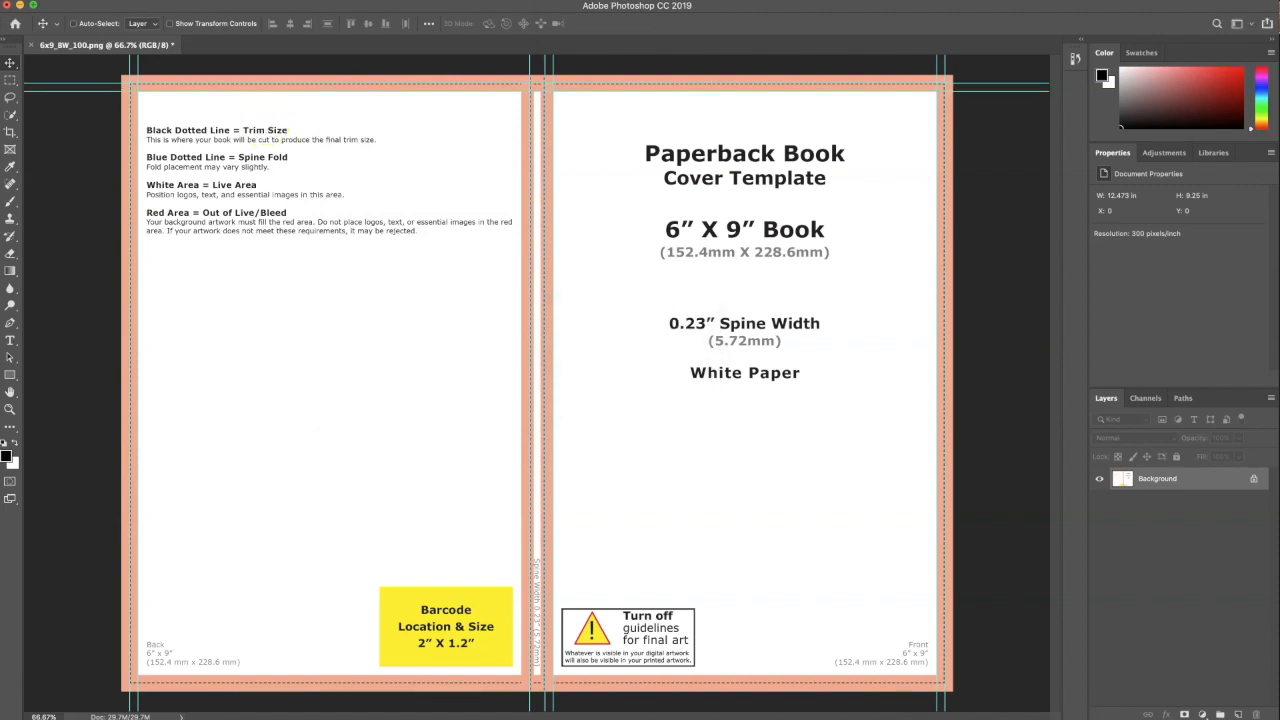
Step: Add horizontal guides along the lower edge of the live area and at 9.125 in, and save the document
left_click(372, 0)
mouse_move(338, 0)
left_click(384, 352)
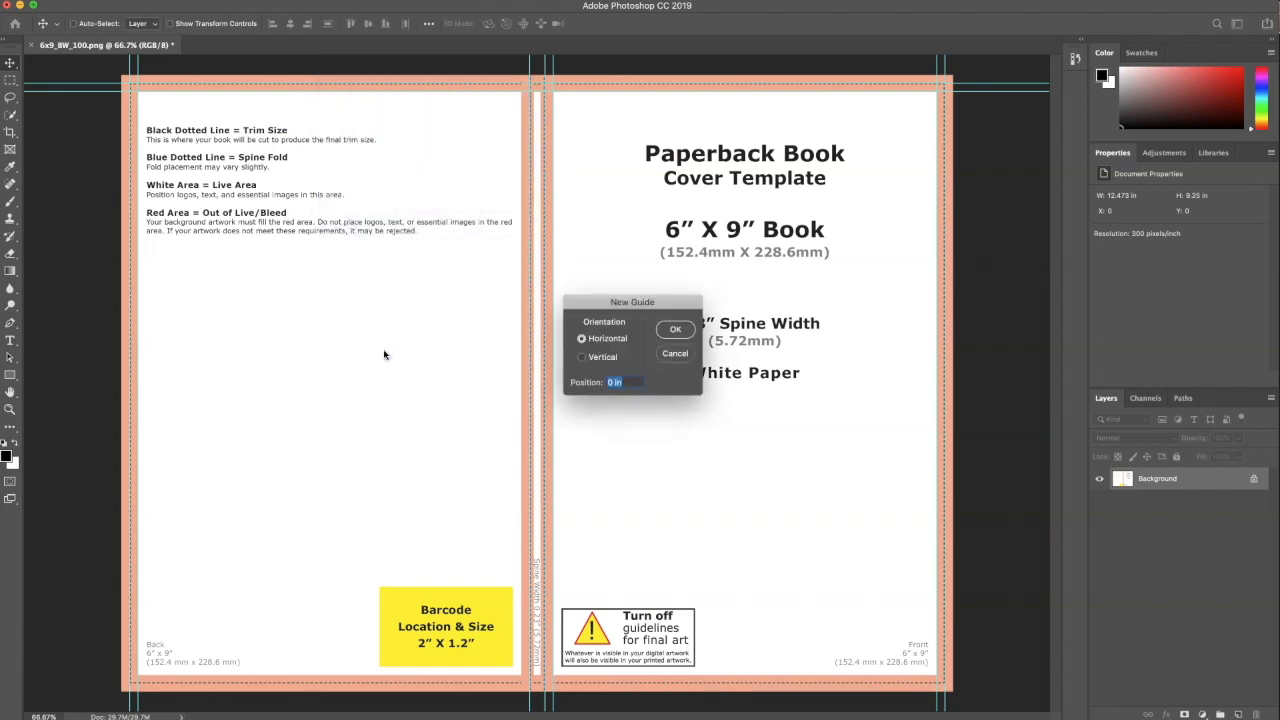
key("Return")
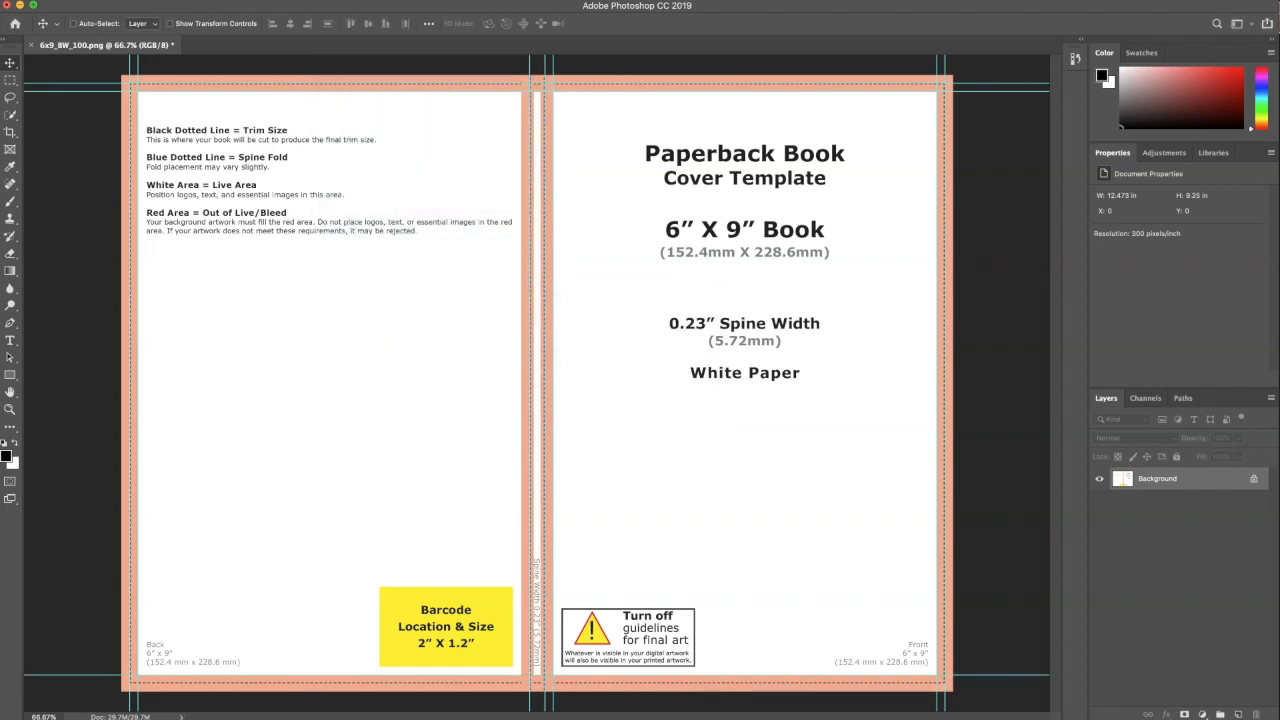
left_click(338, 0)
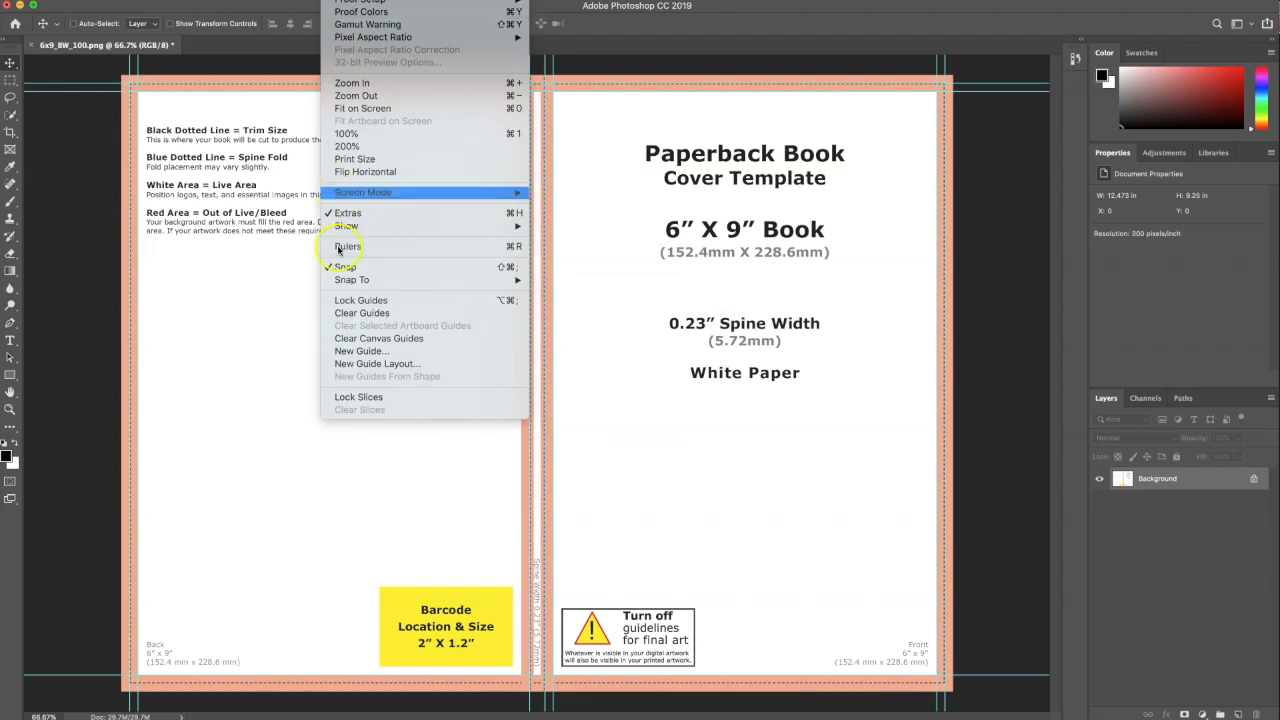
left_click(371, 354)
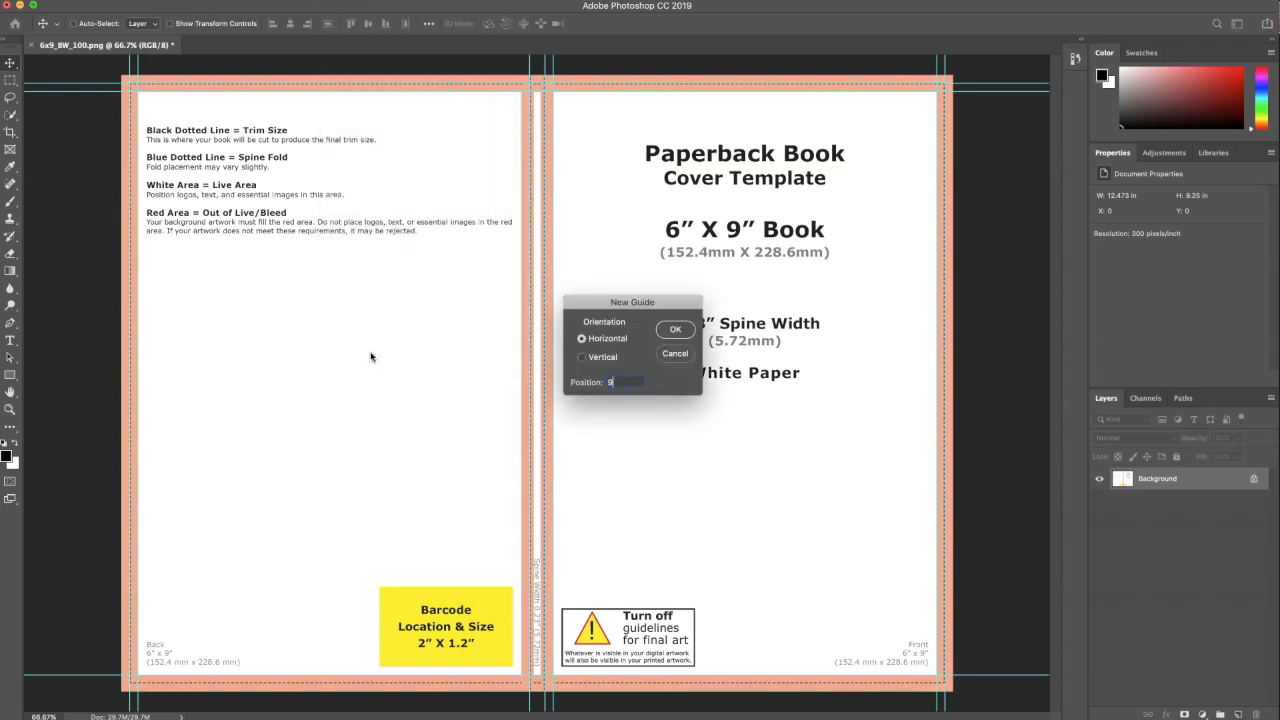
type("9.125")
key("Return")
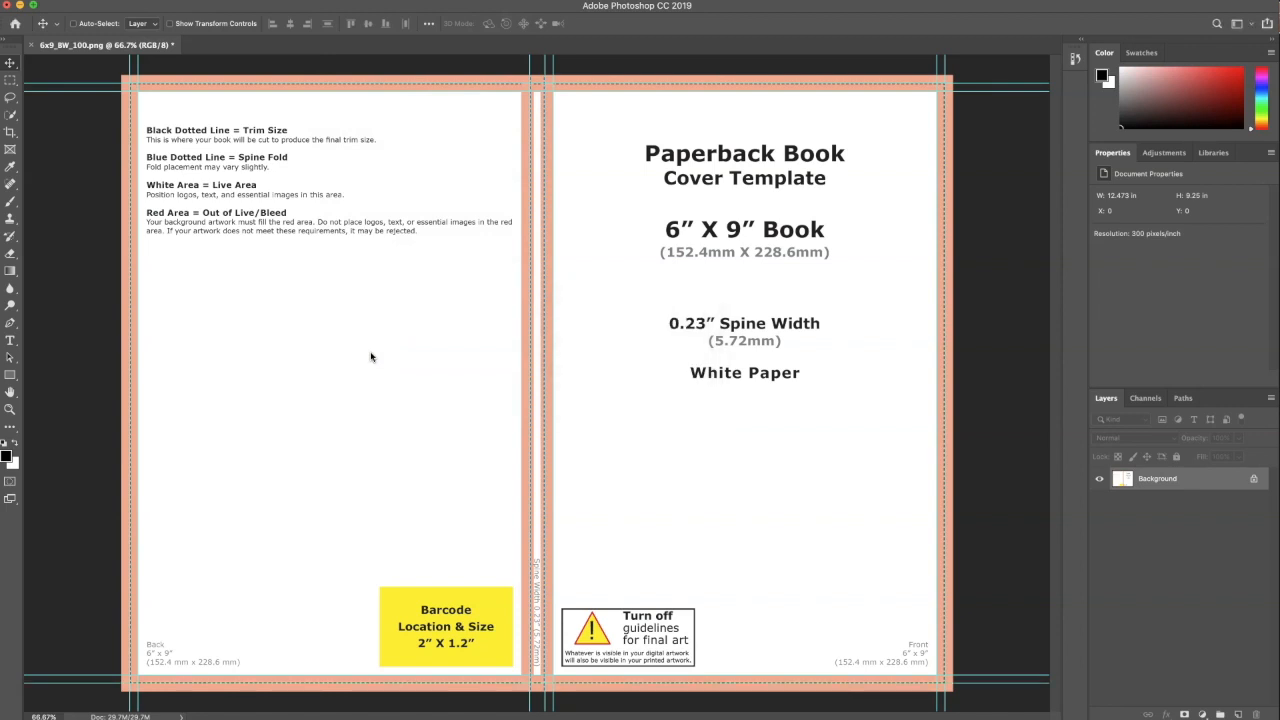
key("super+s")
Step: Cover the whole template with a medium teal Solid Color fill layer, keeping the default layer name and settings
left_click(87, 8)
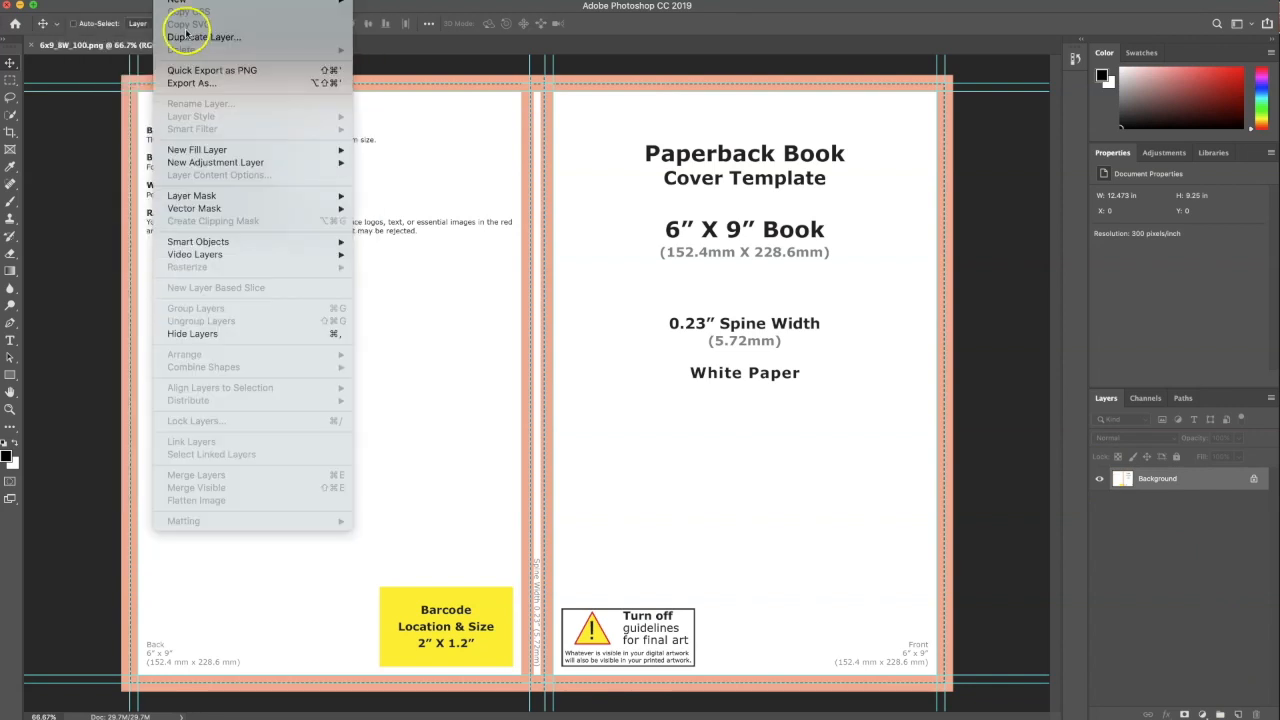
mouse_move(271, 149)
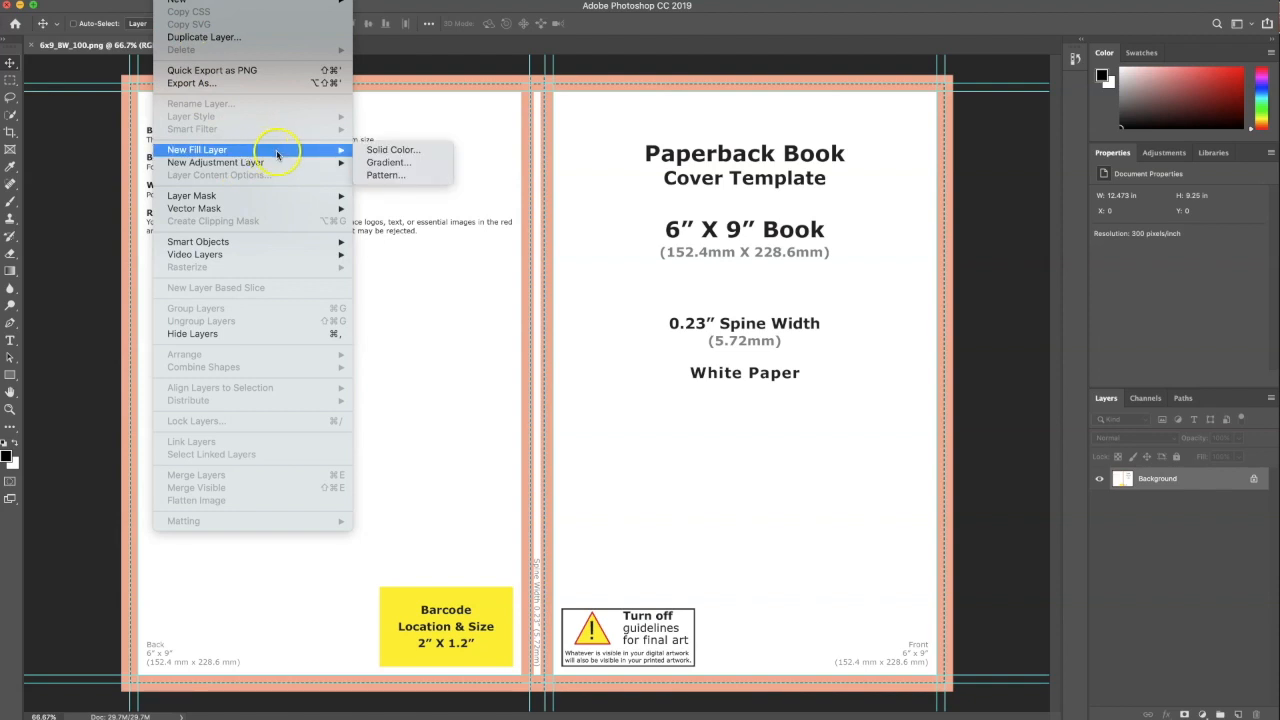
left_click(402, 150)
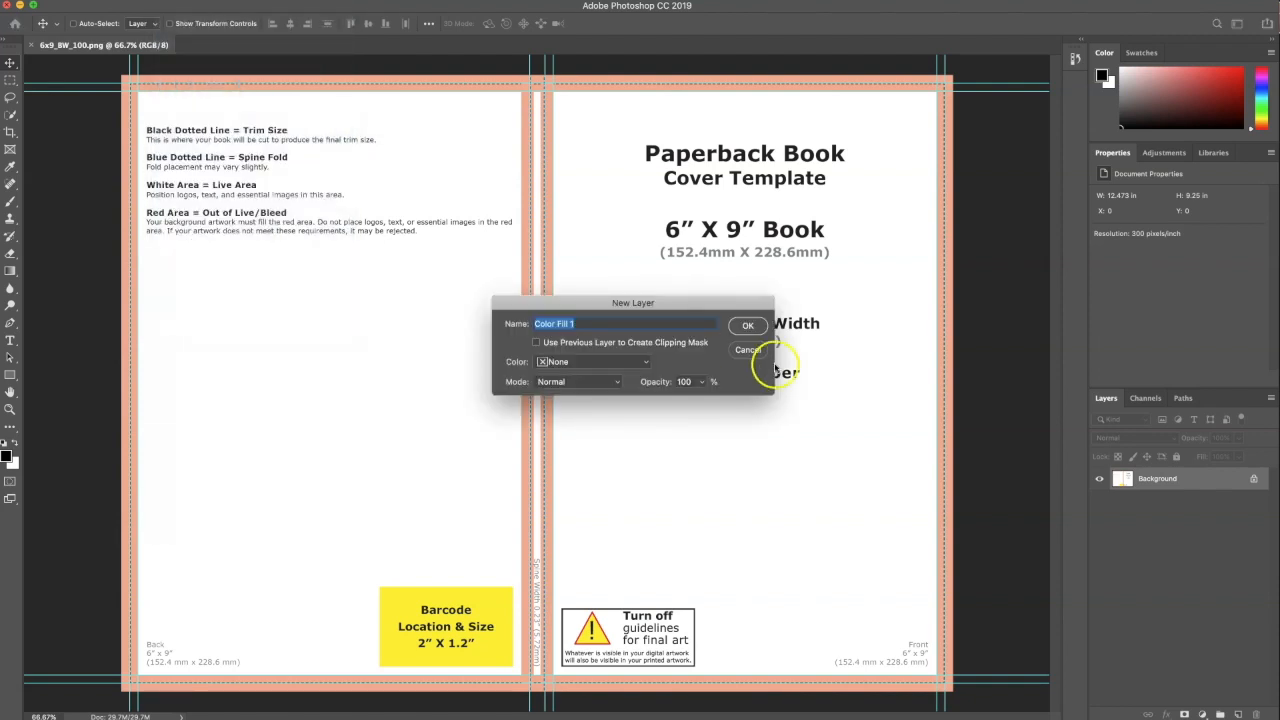
left_click(748, 325)
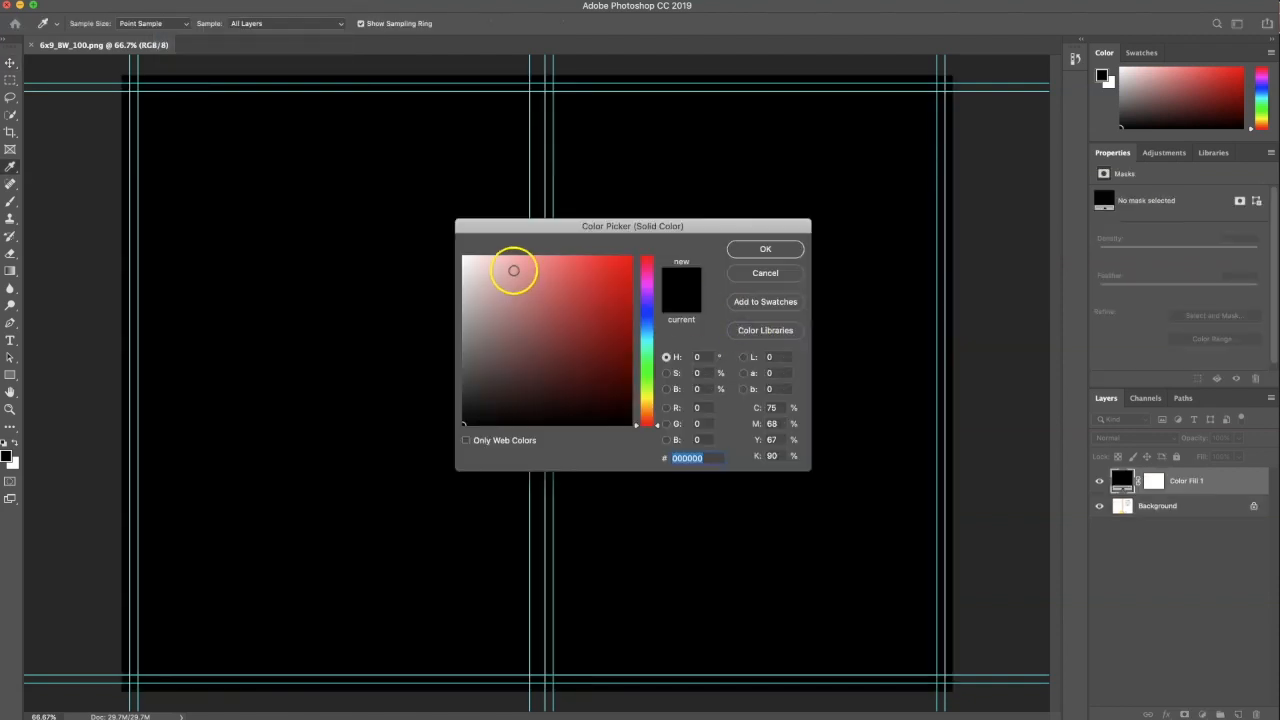
left_click(647, 333)
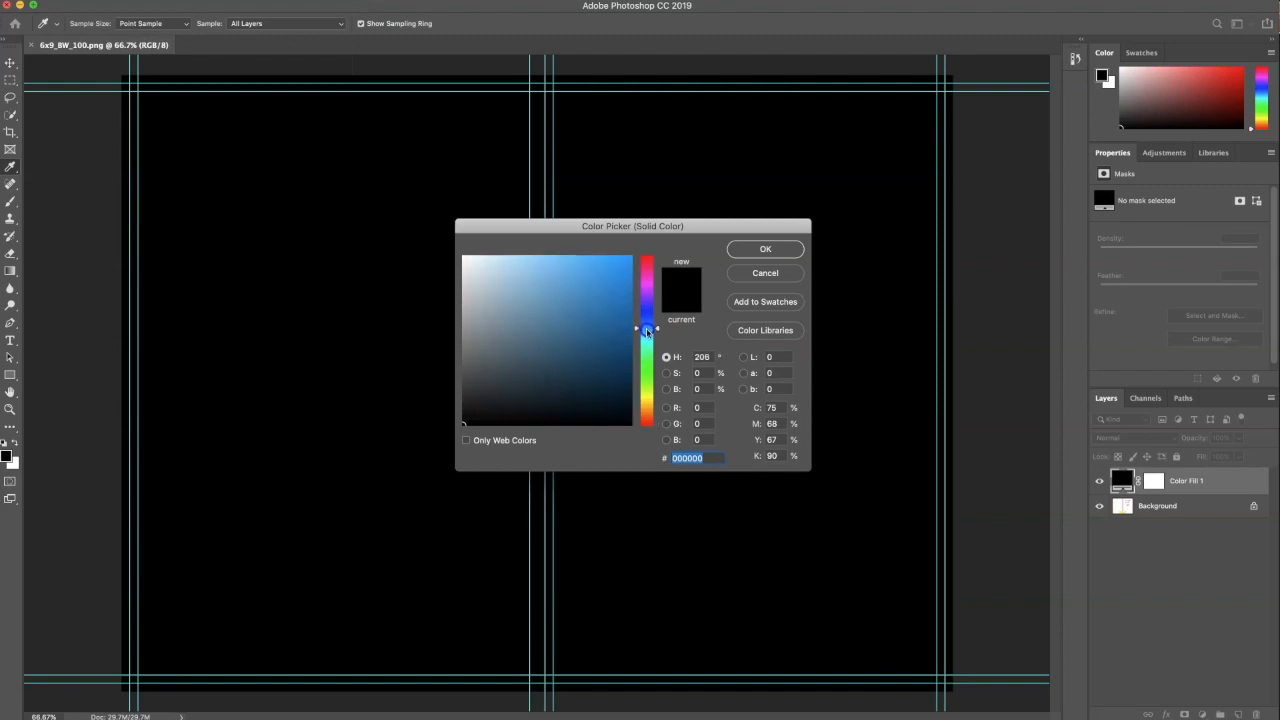
left_click_drag(648, 333, 592, 330)
left_click(747, 251)
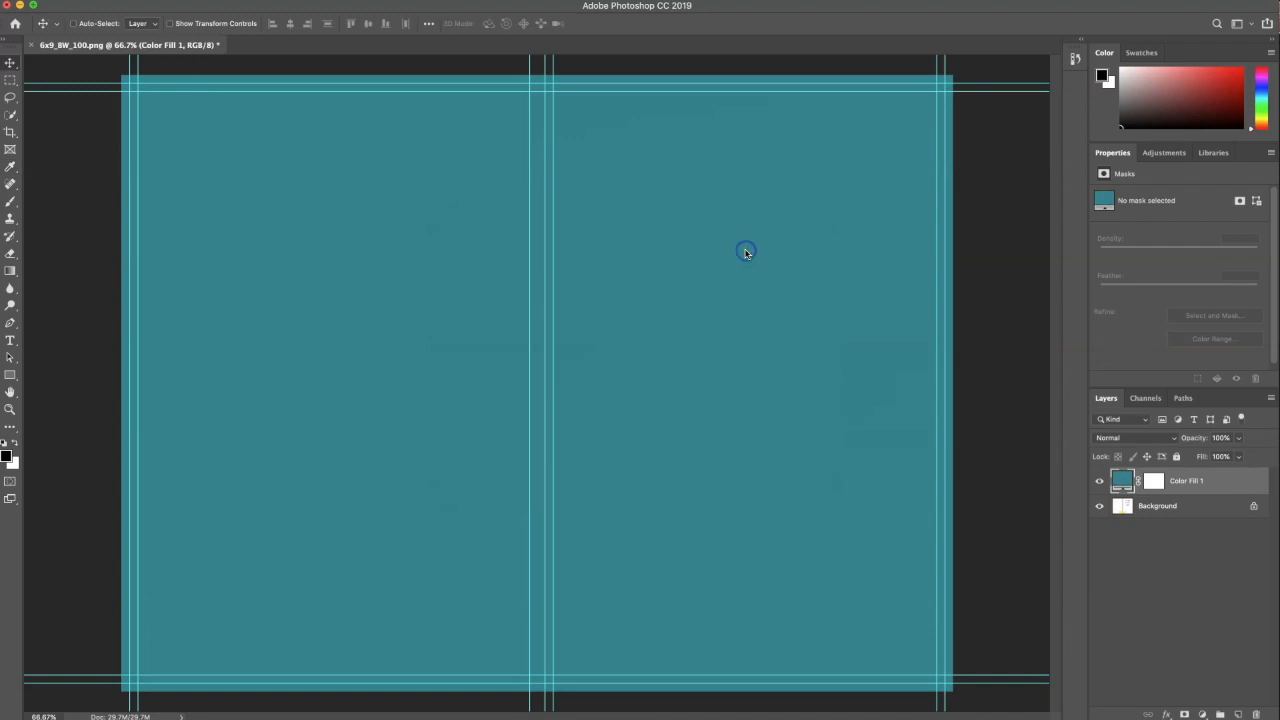
Step: Hide the teal fill layer to check the template underneath, and show it again
left_click(957, 350)
left_click(808, 282)
left_click(1100, 481)
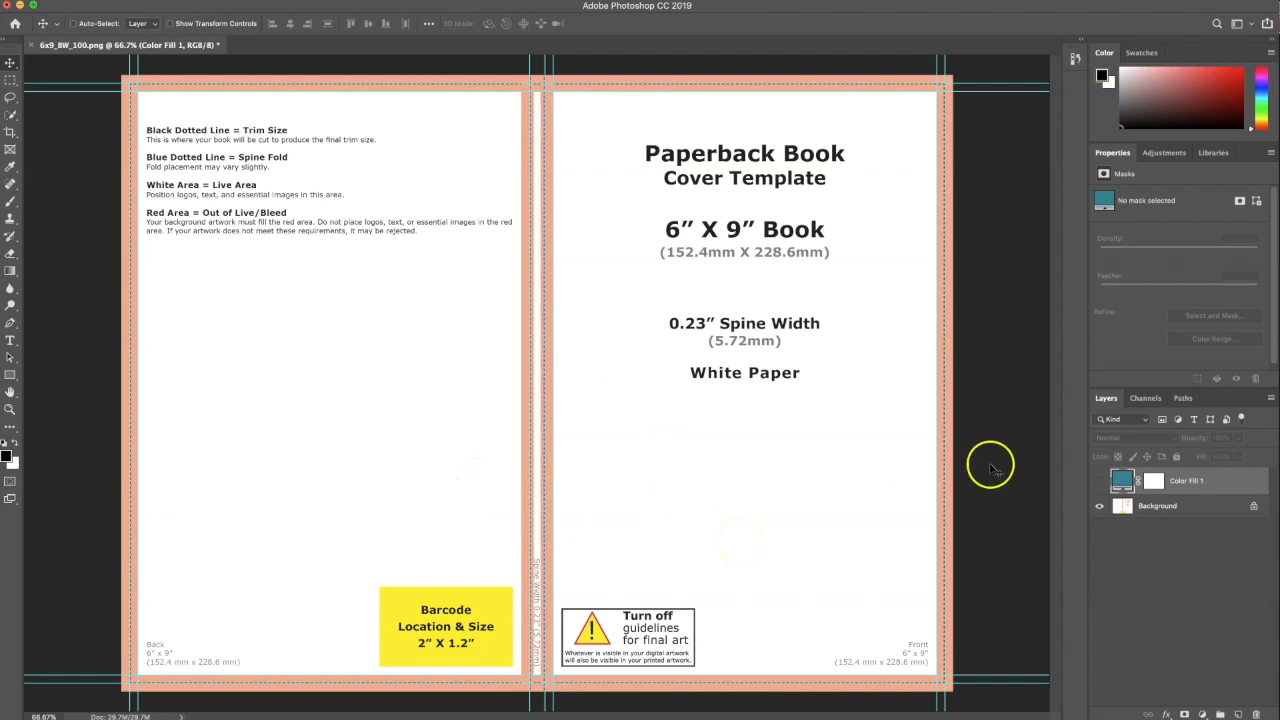
left_click(1100, 481)
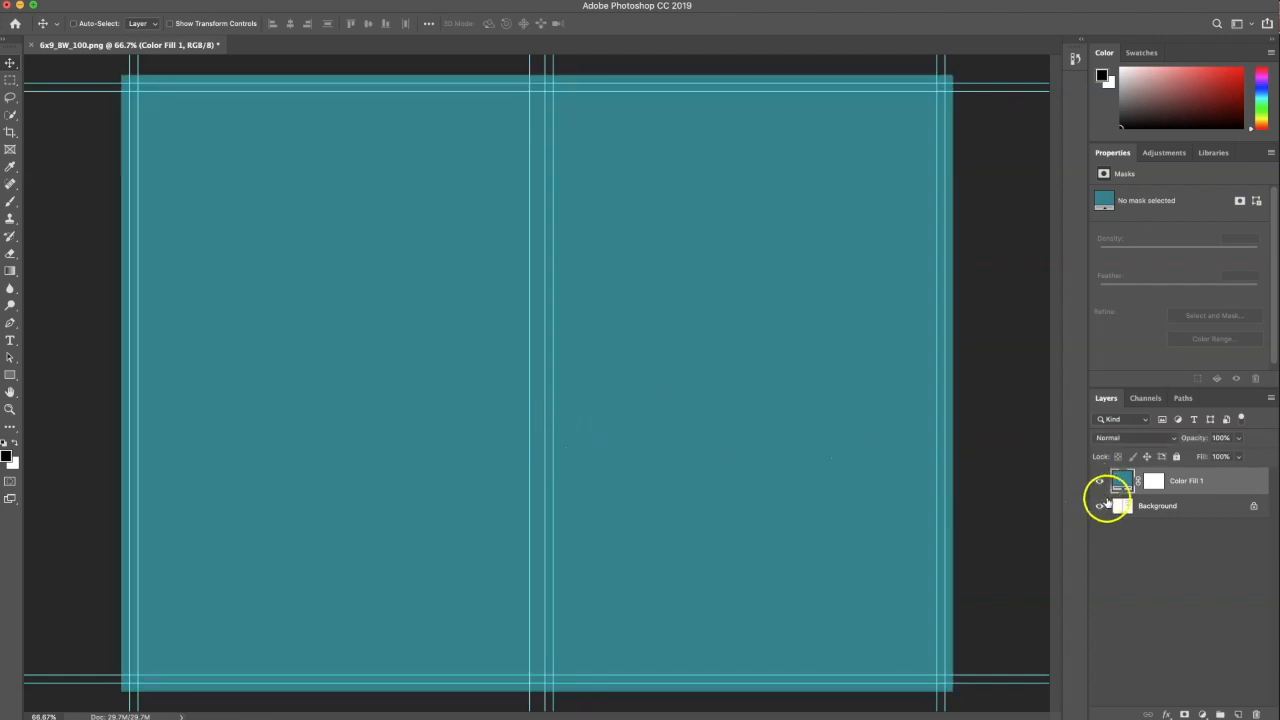
Step: Lower the fill layer's opacity to 50%, add a vertical guide along the back cover's spine-side live-area edge, and restore the opacity to 100%
left_click(1221, 437)
type("50")
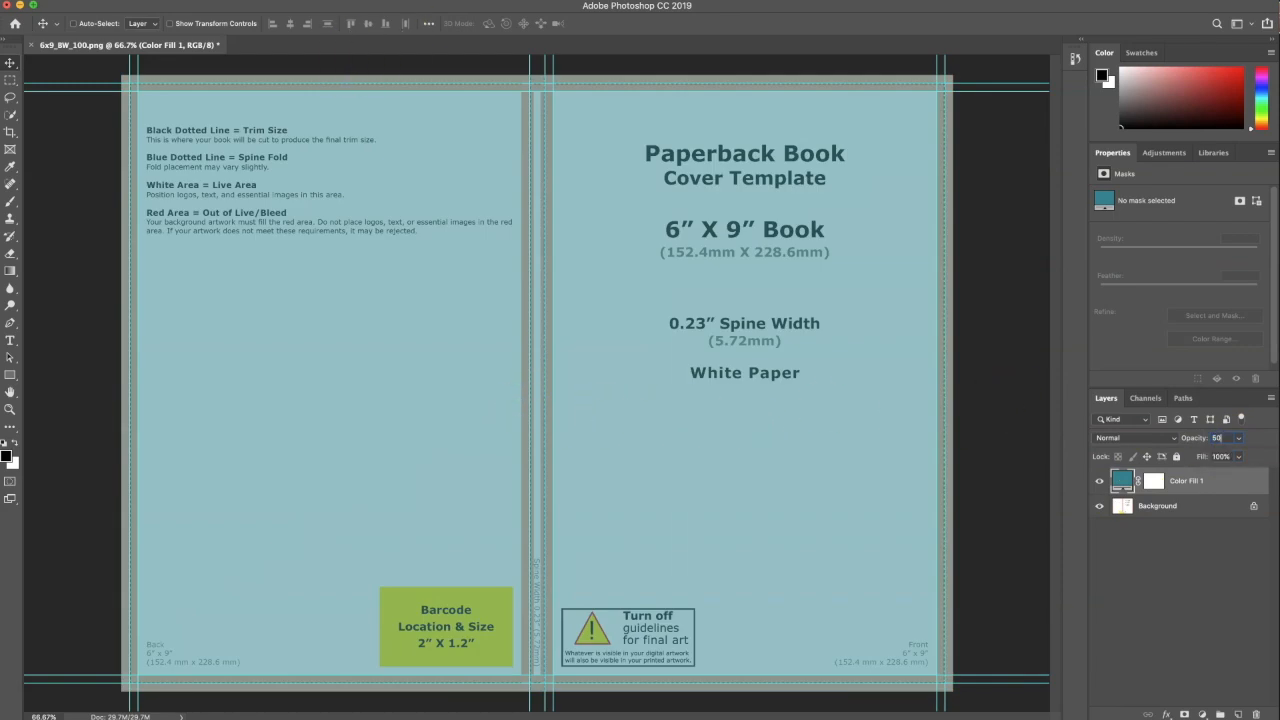
left_click(340, 1)
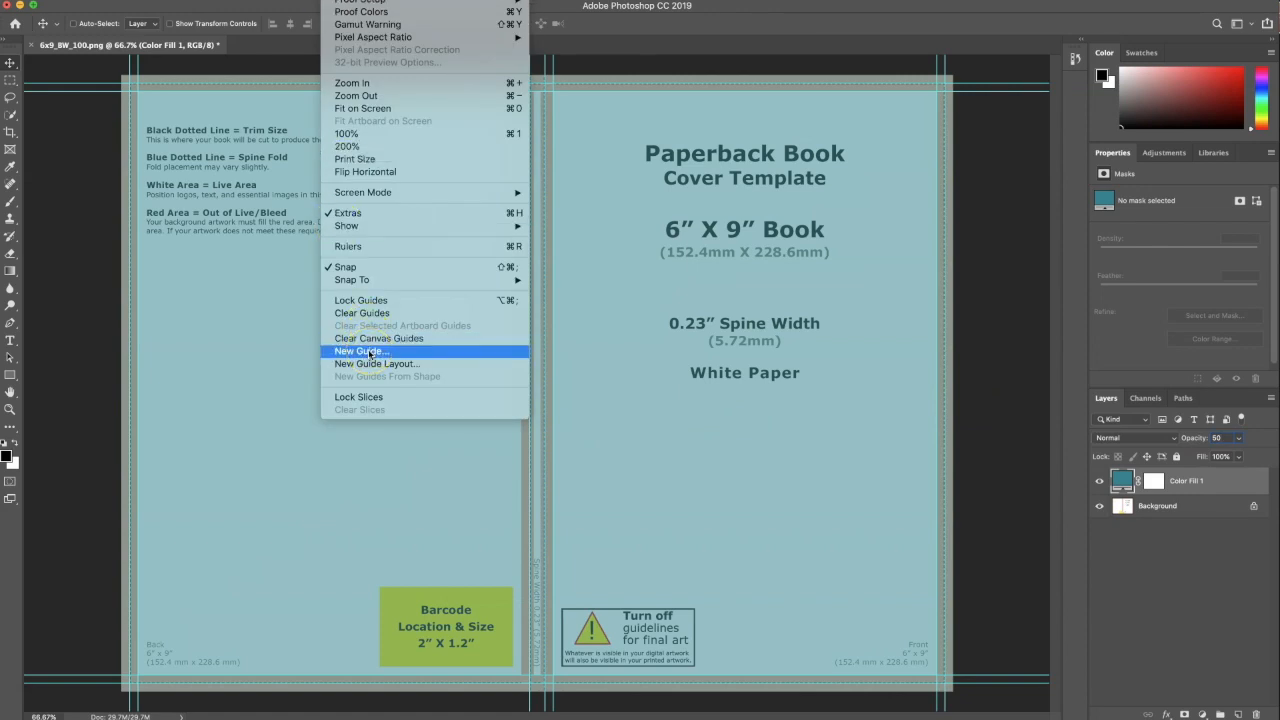
left_click(407, 351)
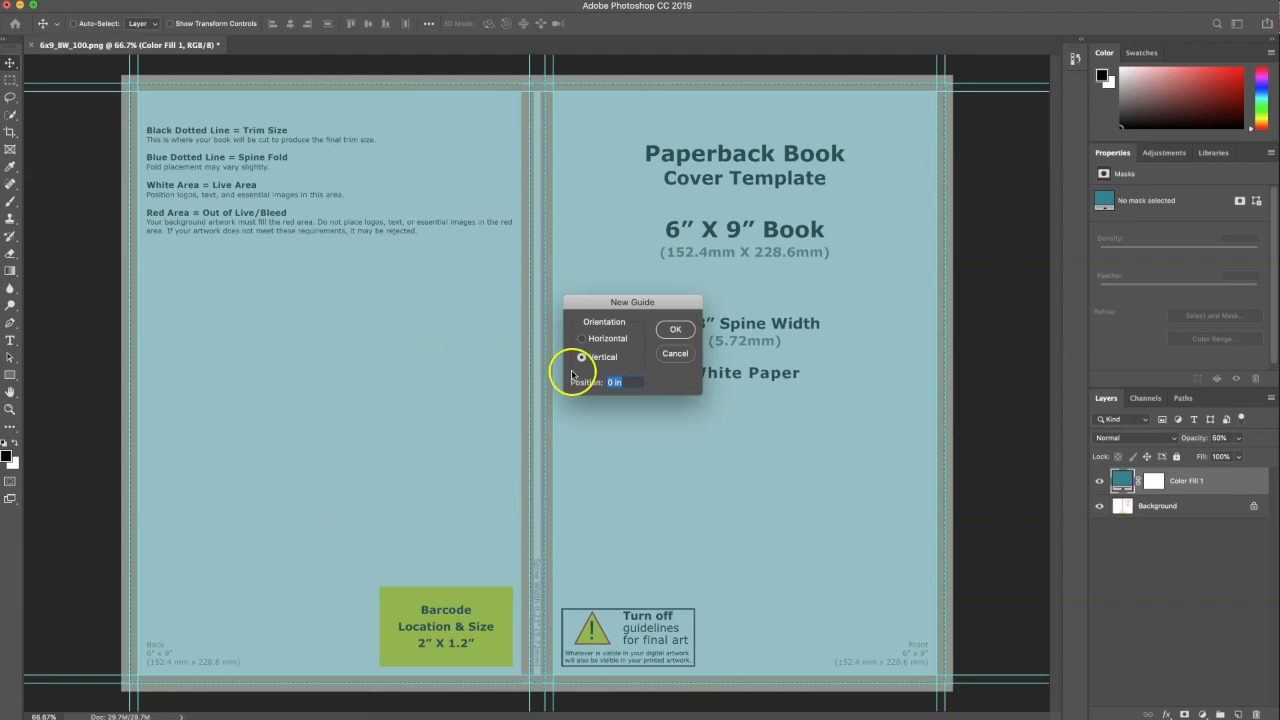
left_click(677, 331)
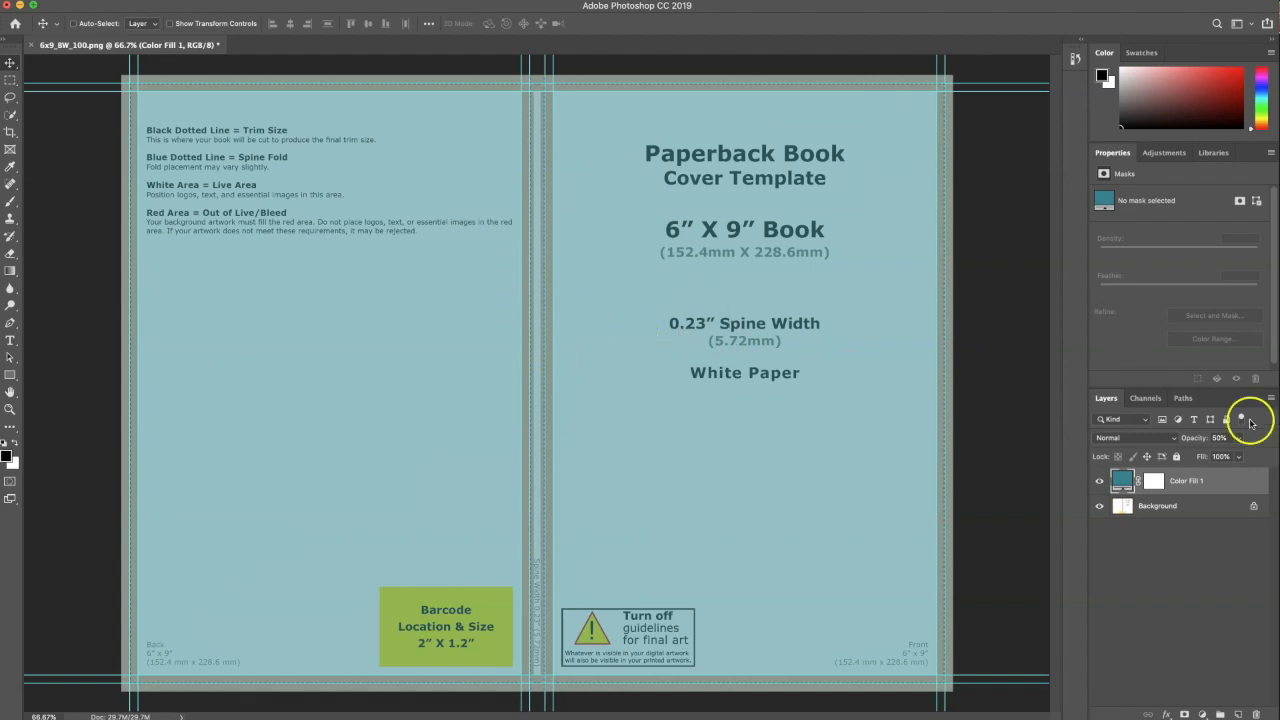
left_click(1176, 437)
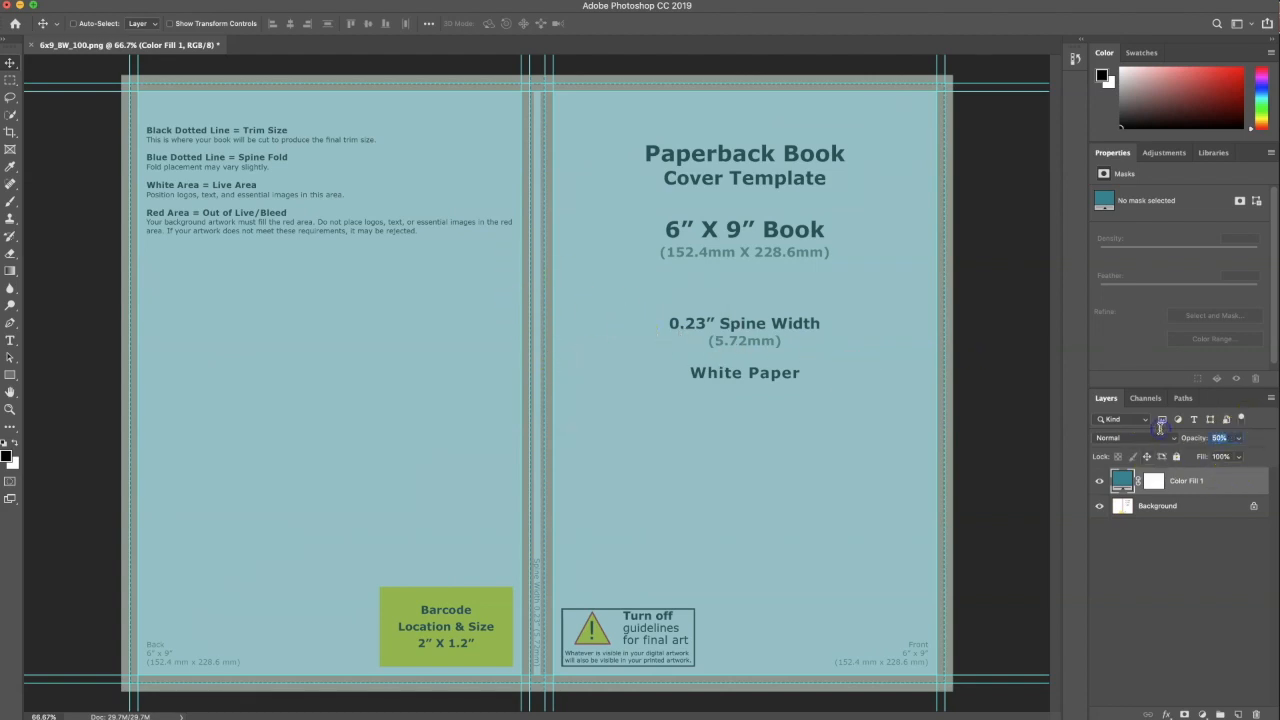
type("100")
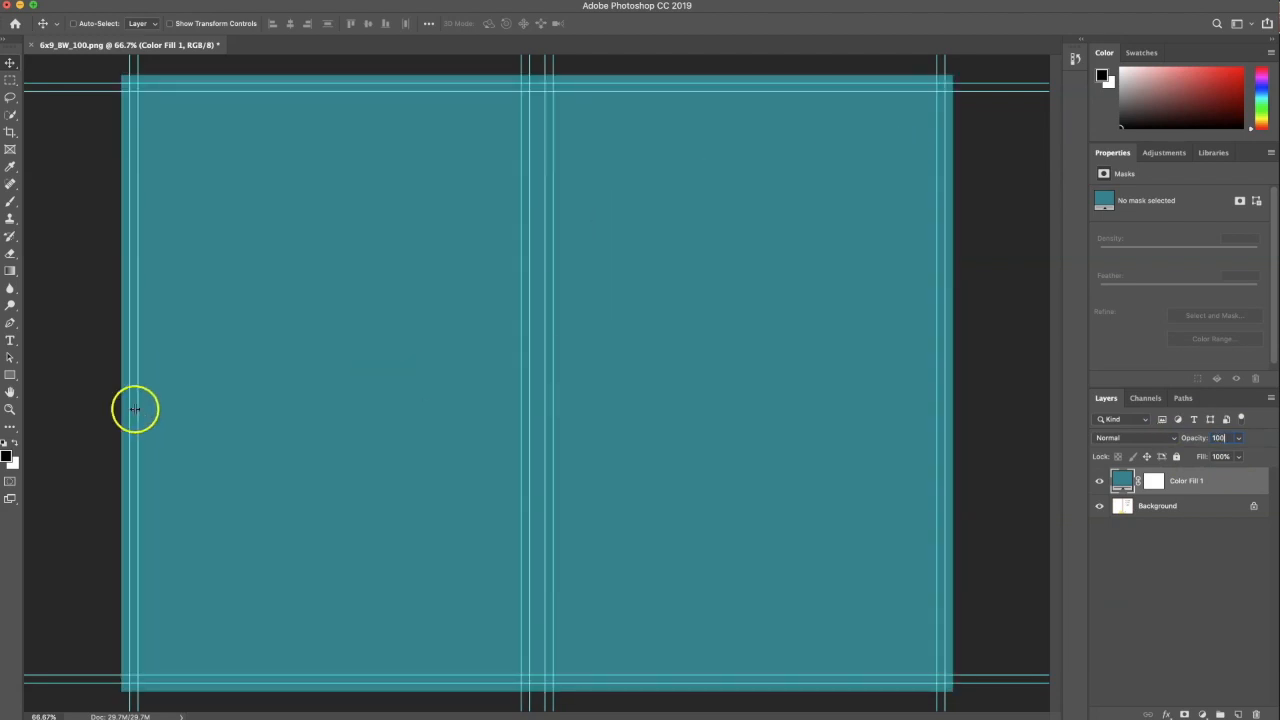
Step: Add the title "Mileage Log" in white, centered in a text box spanning the width of the front cover's live area
left_click(10, 340)
left_click(15, 444)
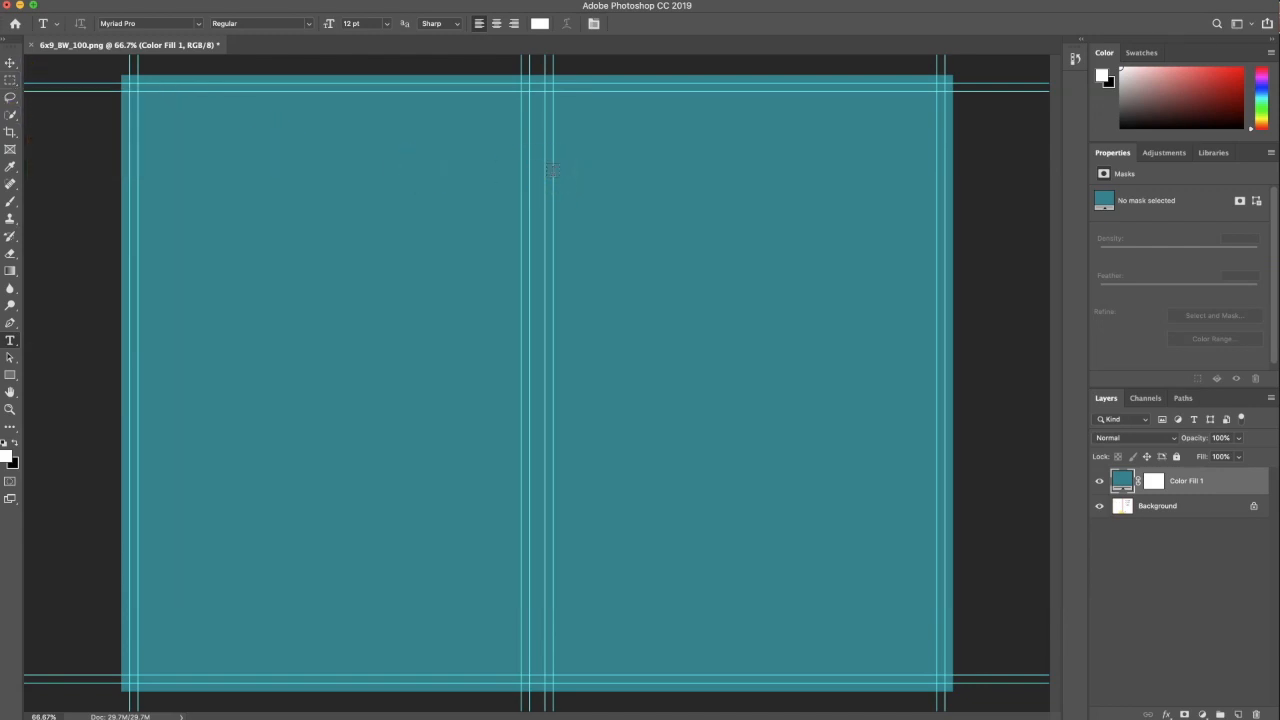
left_click_drag(553, 173, 934, 376)
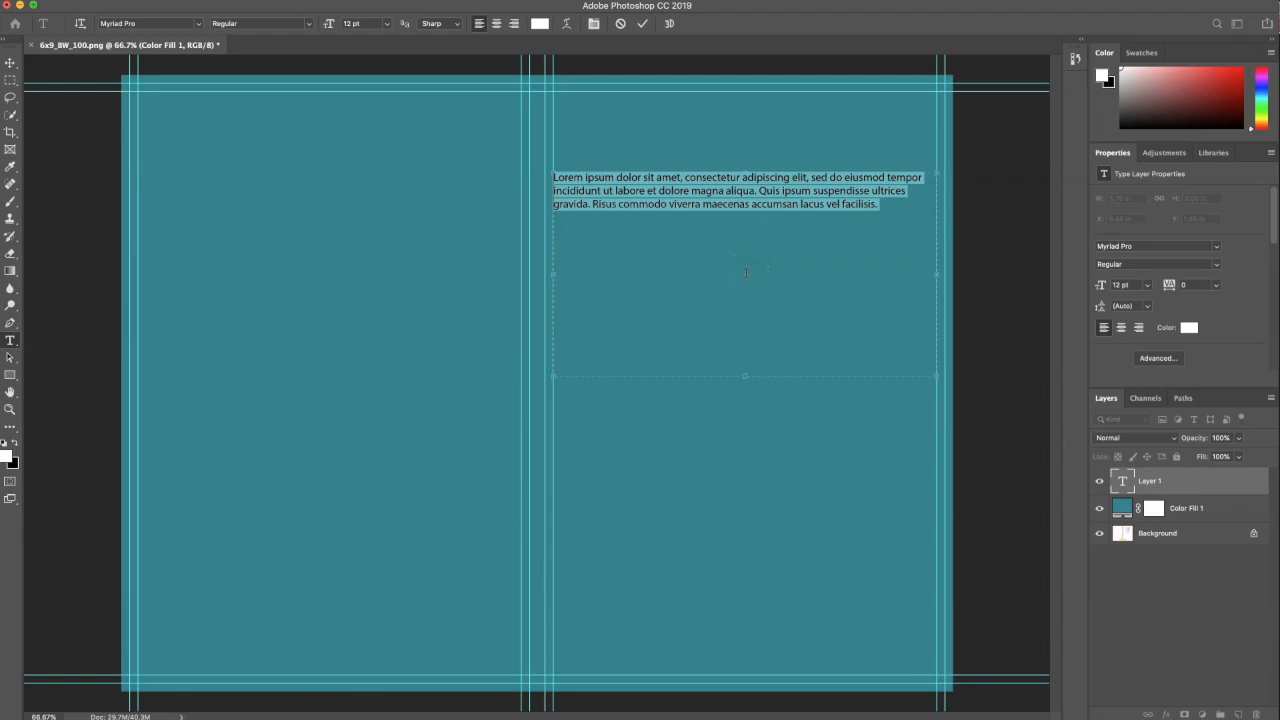
left_click(498, 25)
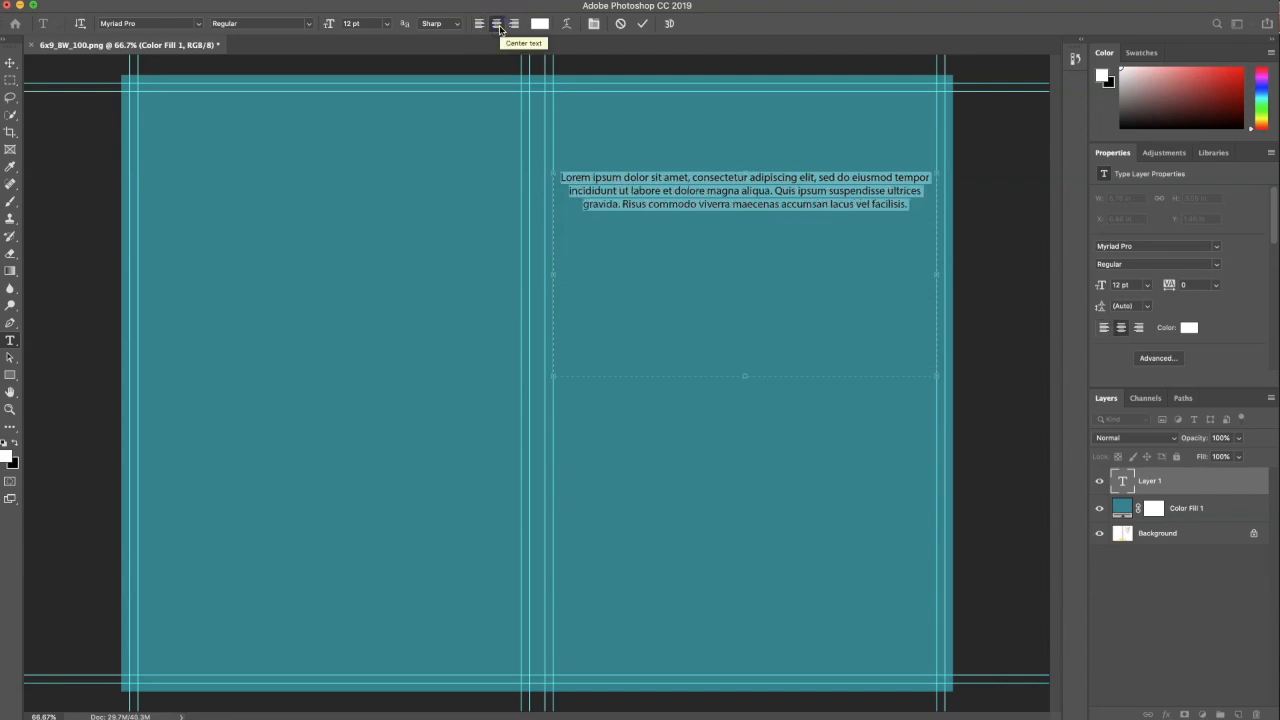
type("Mileage Log")
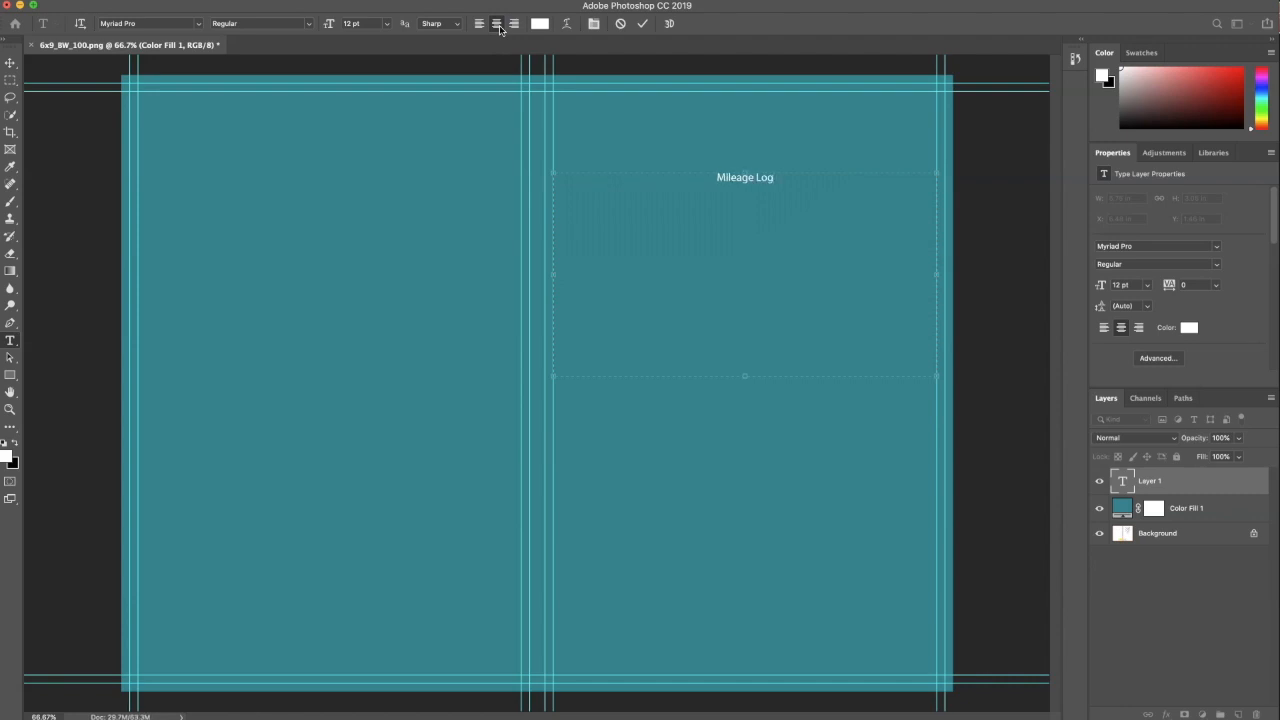
left_click(642, 23)
Step: Format the front cover title in the Abolition font at 72 pt
left_click(385, 24)
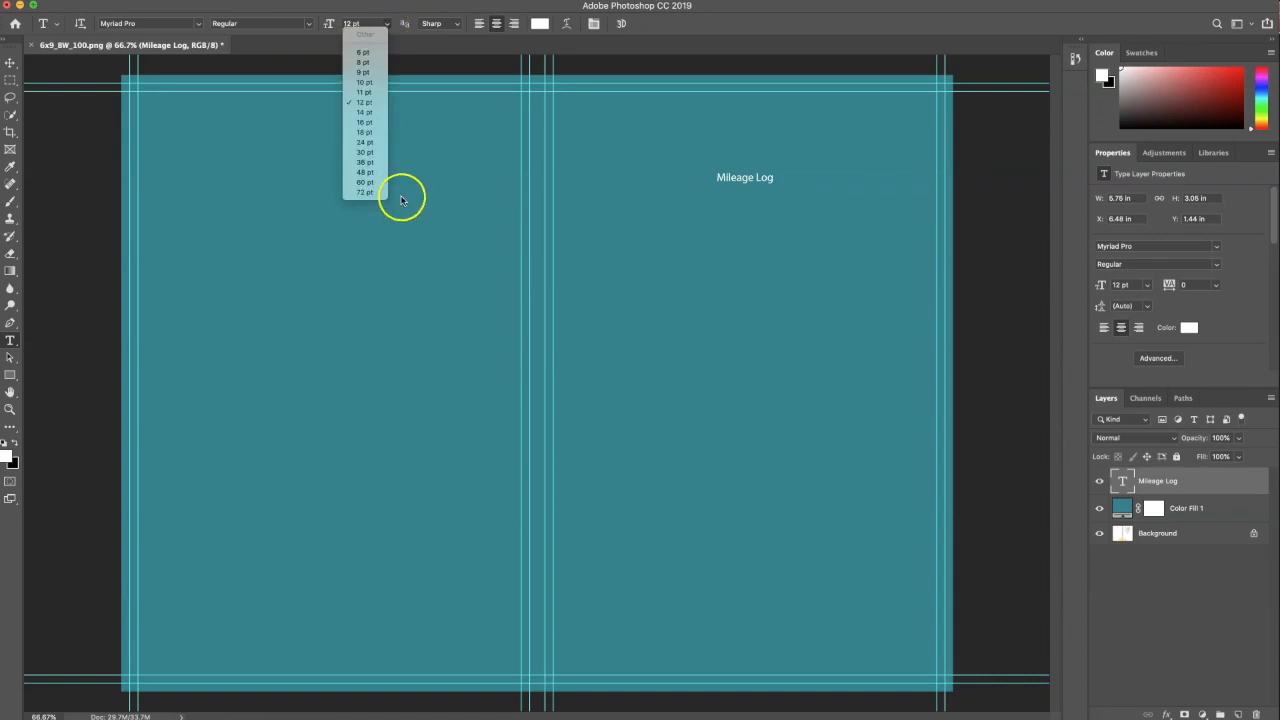
left_click(364, 193)
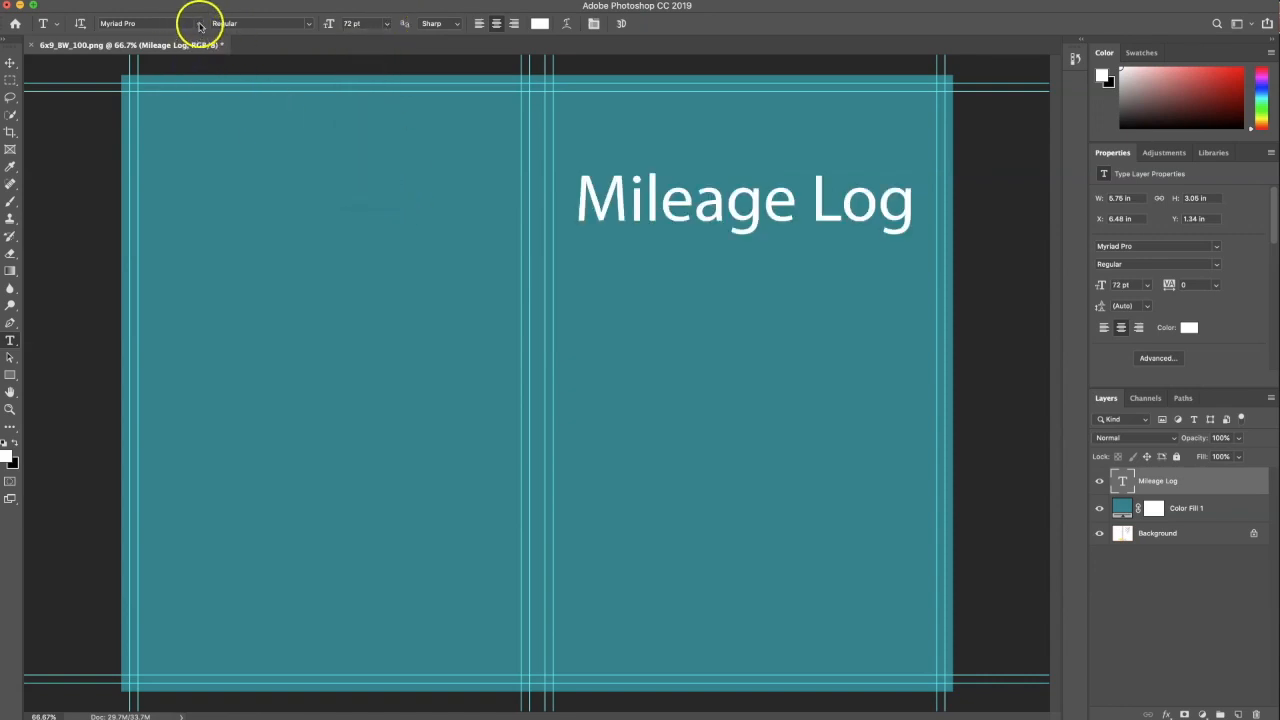
left_click(199, 27)
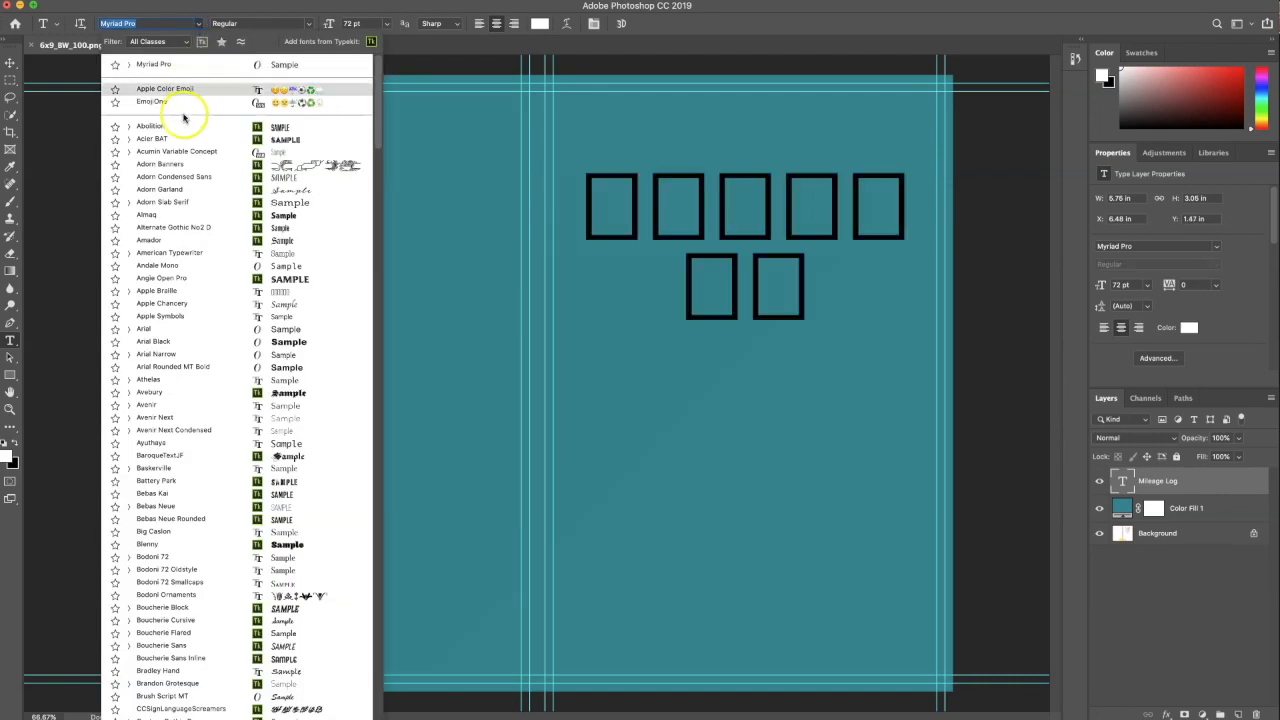
left_click(150, 126)
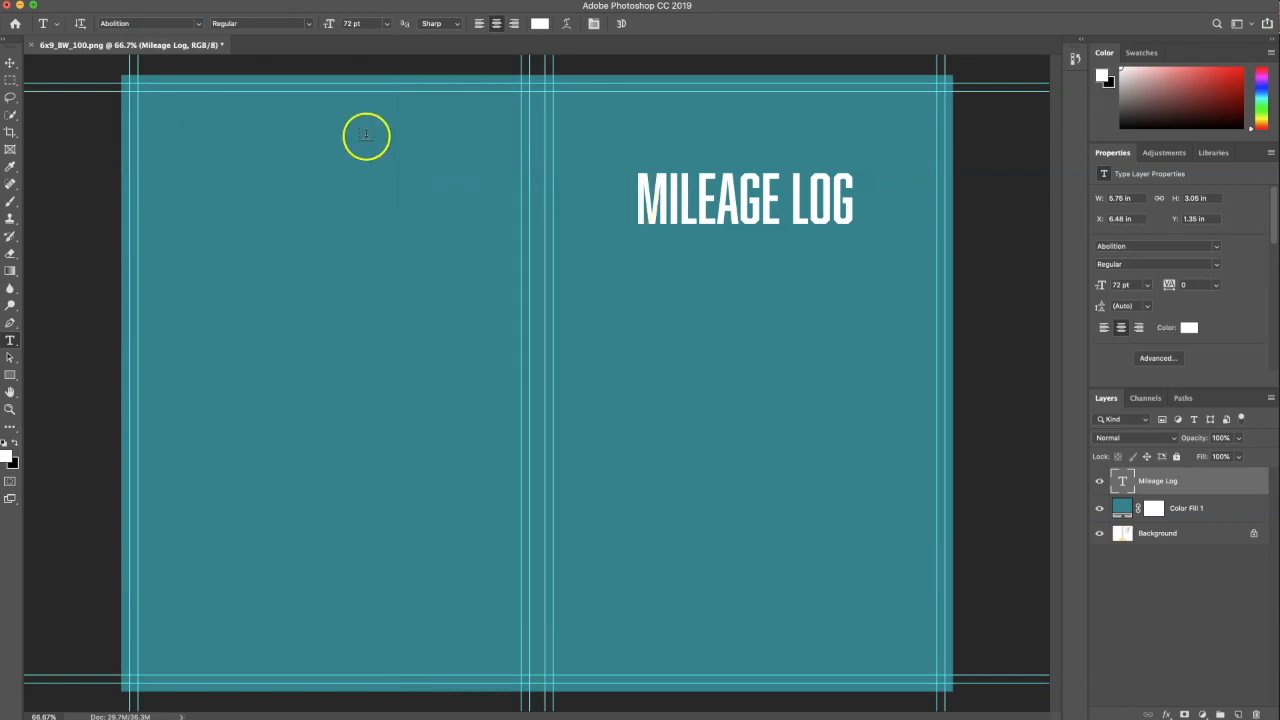
Step: Move the title straight down on the front cover and nudge it to a Y position of about 2.55 in
left_click(11, 64)
left_click_drag(829, 196, 827, 344)
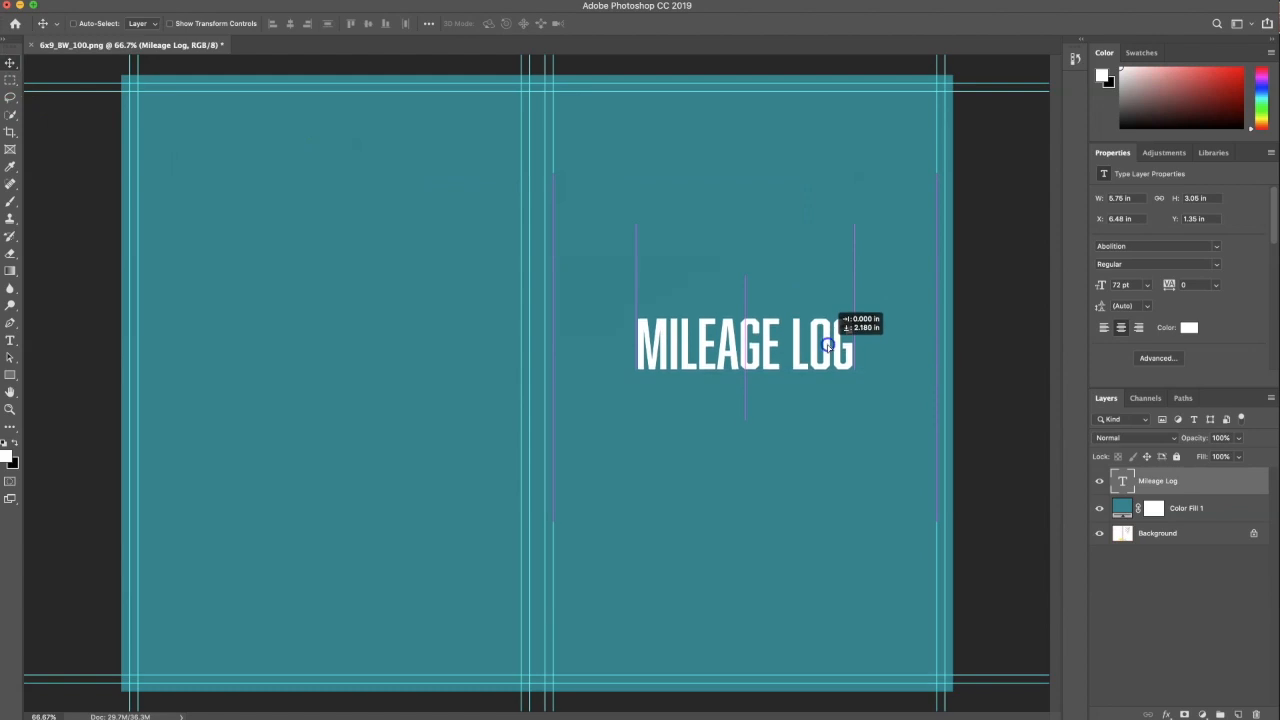
left_click_drag(827, 345, 828, 347)
key("Up")
key("Up")
key("Up")
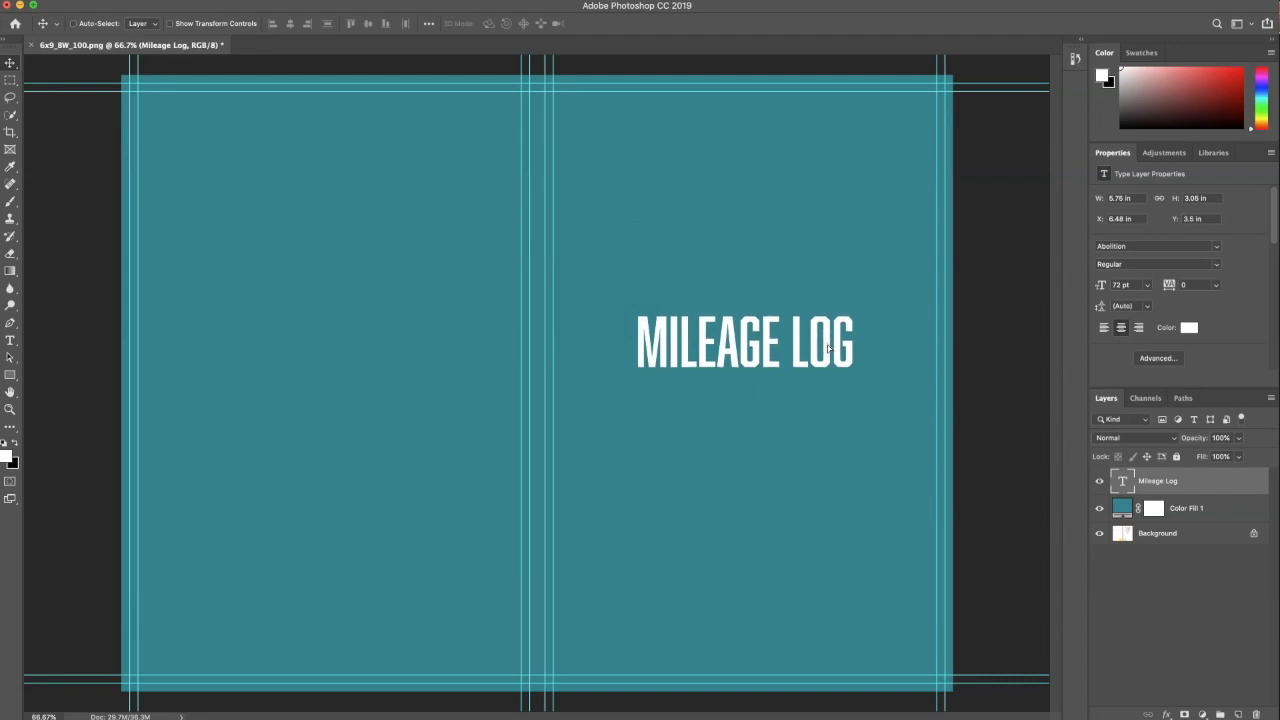
key("Up")
key("Up")
key("Up")
key("Up")
key("Up")
key("Up")
key("Up")
key("Up")
key("Up")
key("Up")
key("Up")
key("Up")
key("Up")
key("Up")
key("Up")
key("Up")
key("Up")
key("Up")
key("Up")
key("Up")
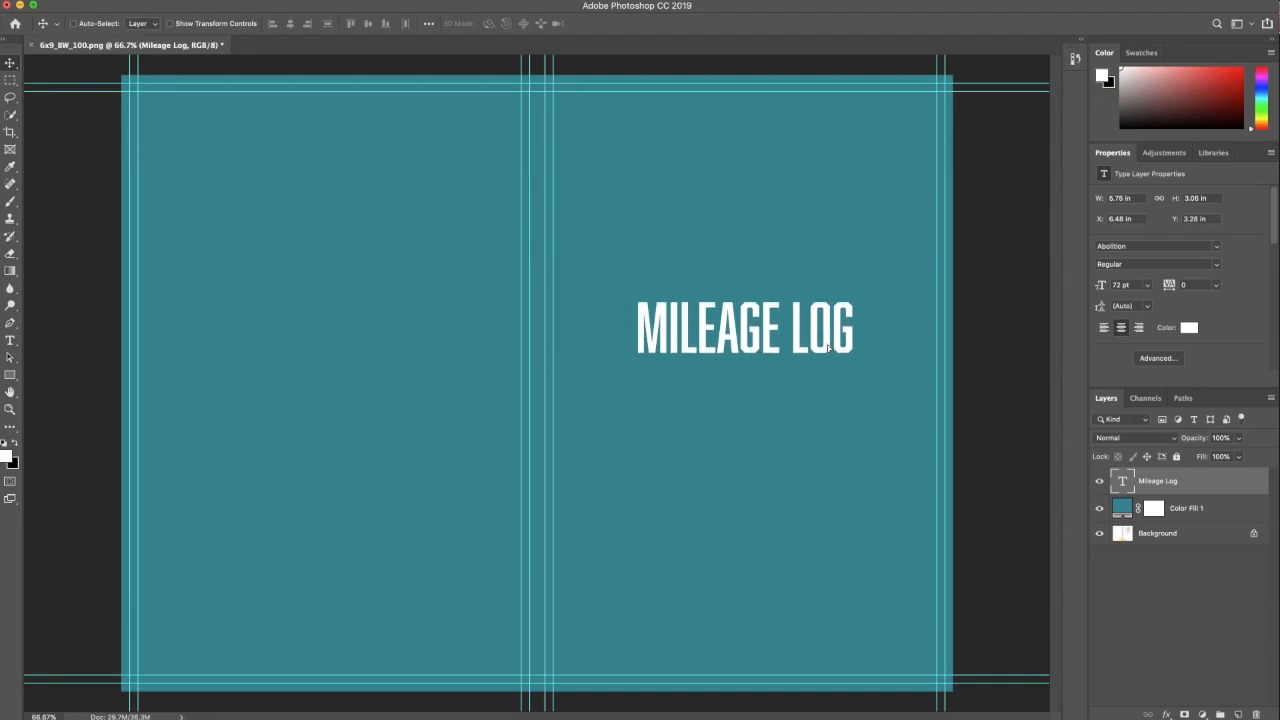
key("Up")
key("Up")
key("Up")
key("Up")
key("Up")
key("Up")
key("Up")
key("Up")
key("Up")
key("Up")
key("Up")
key("Up")
key("Up")
key("Up")
key("Up")
key("Up")
key("Up")
key("Up")
key("Up")
key("Up")
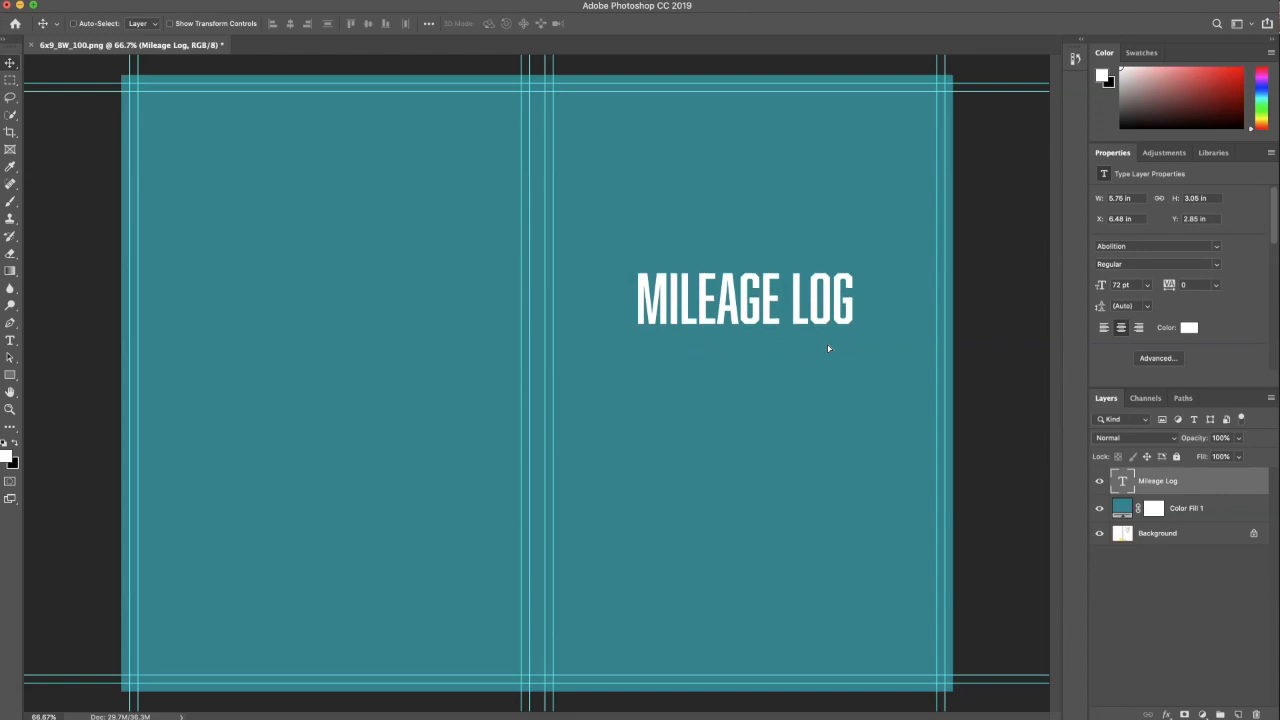
key("Up")
key("Up")
key("Up")
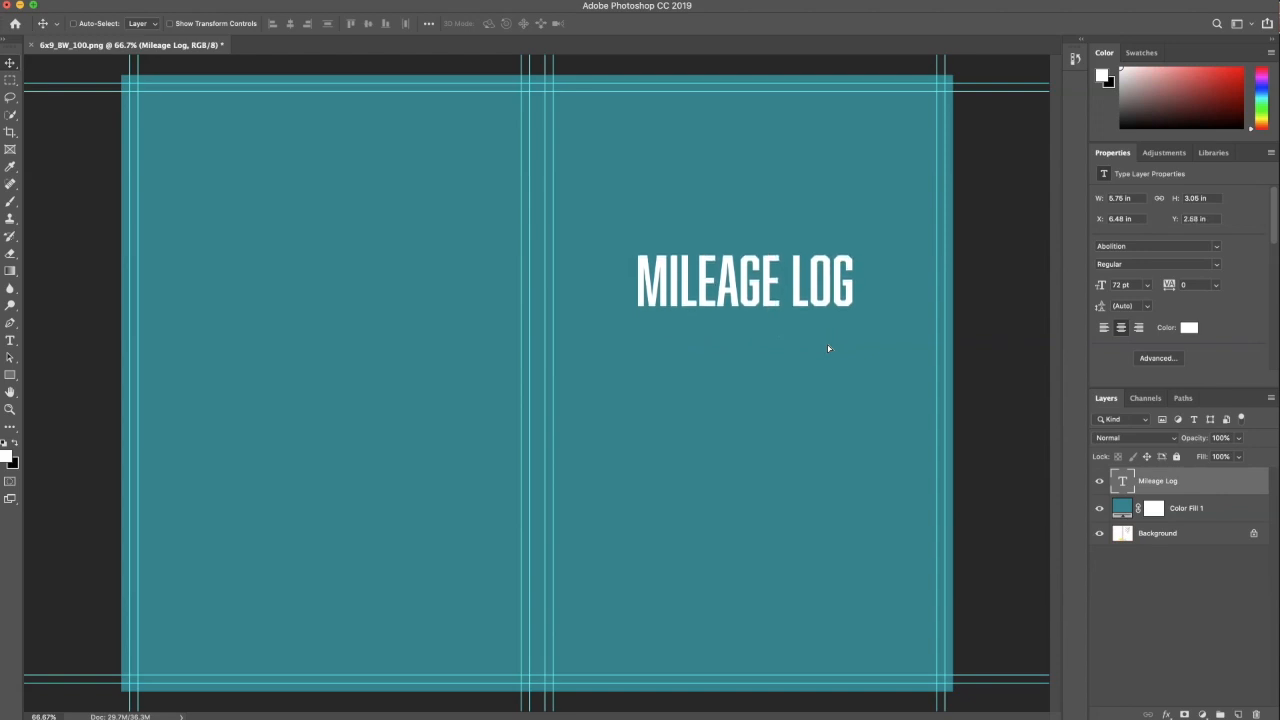
Step: Add the author's full name as centered 30 pt text near the front cover's lower edge
left_click(9, 341)
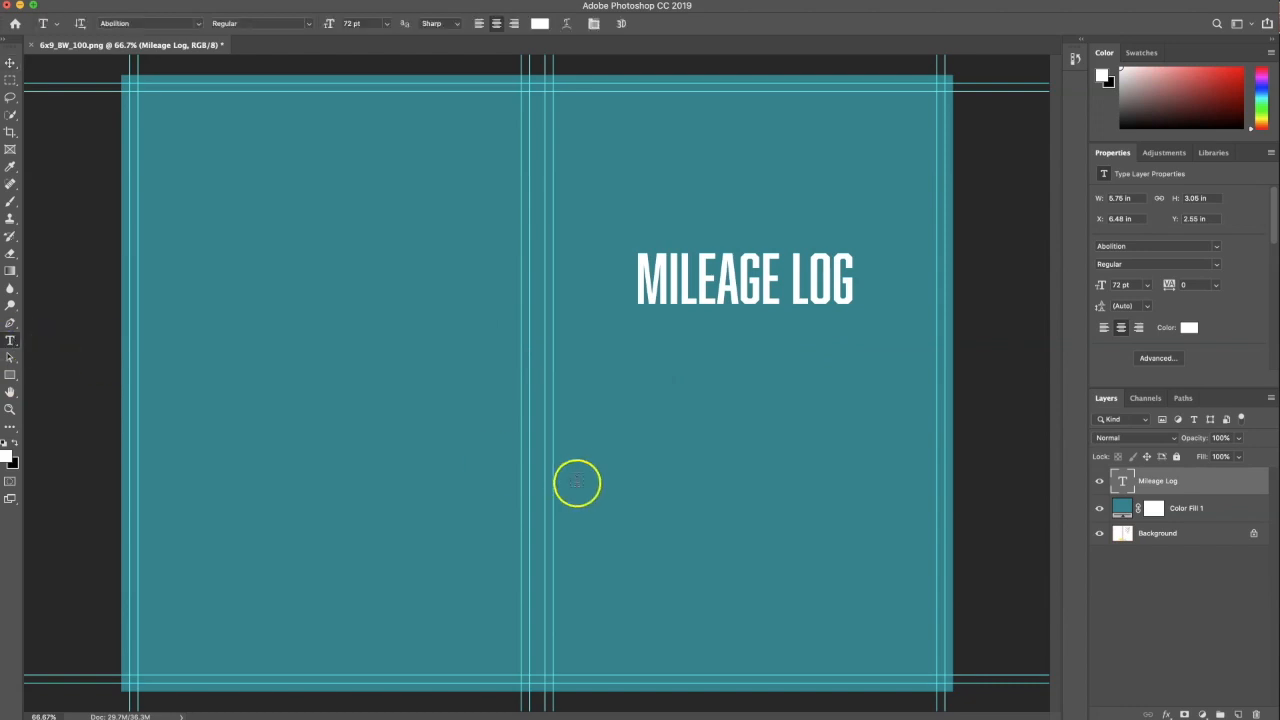
left_click(745, 636)
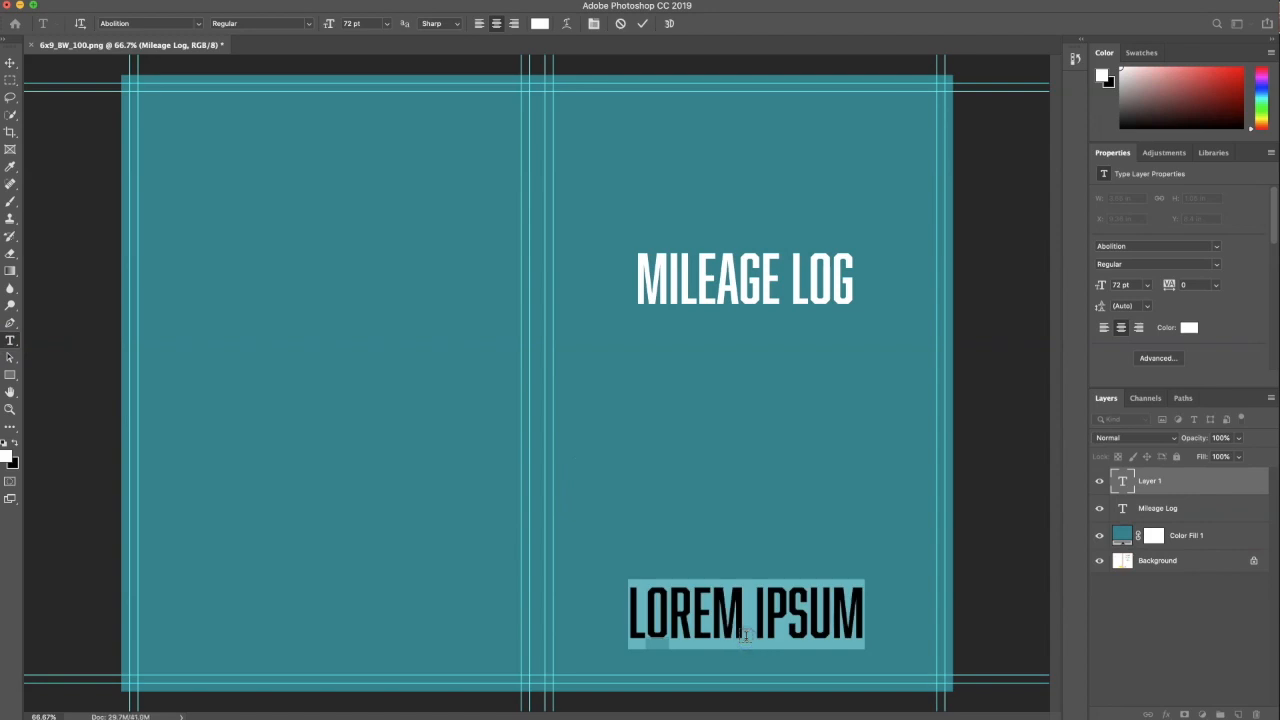
left_click(385, 24)
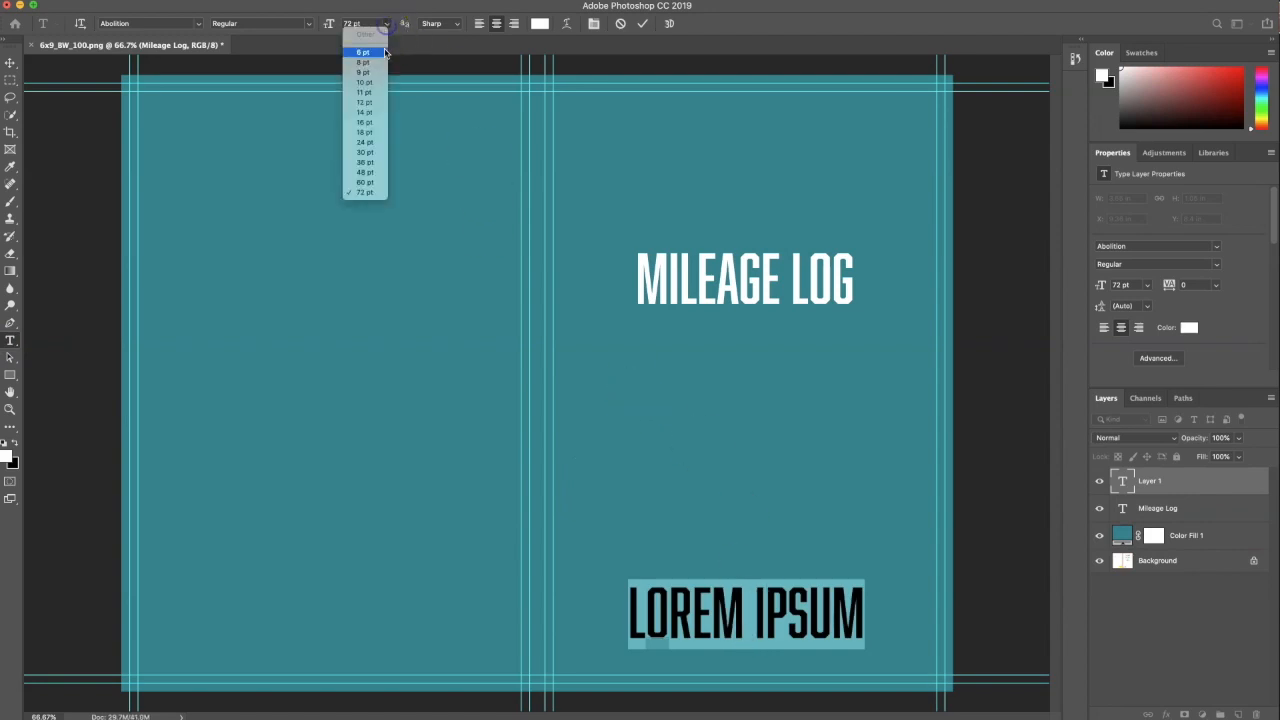
left_click(374, 153)
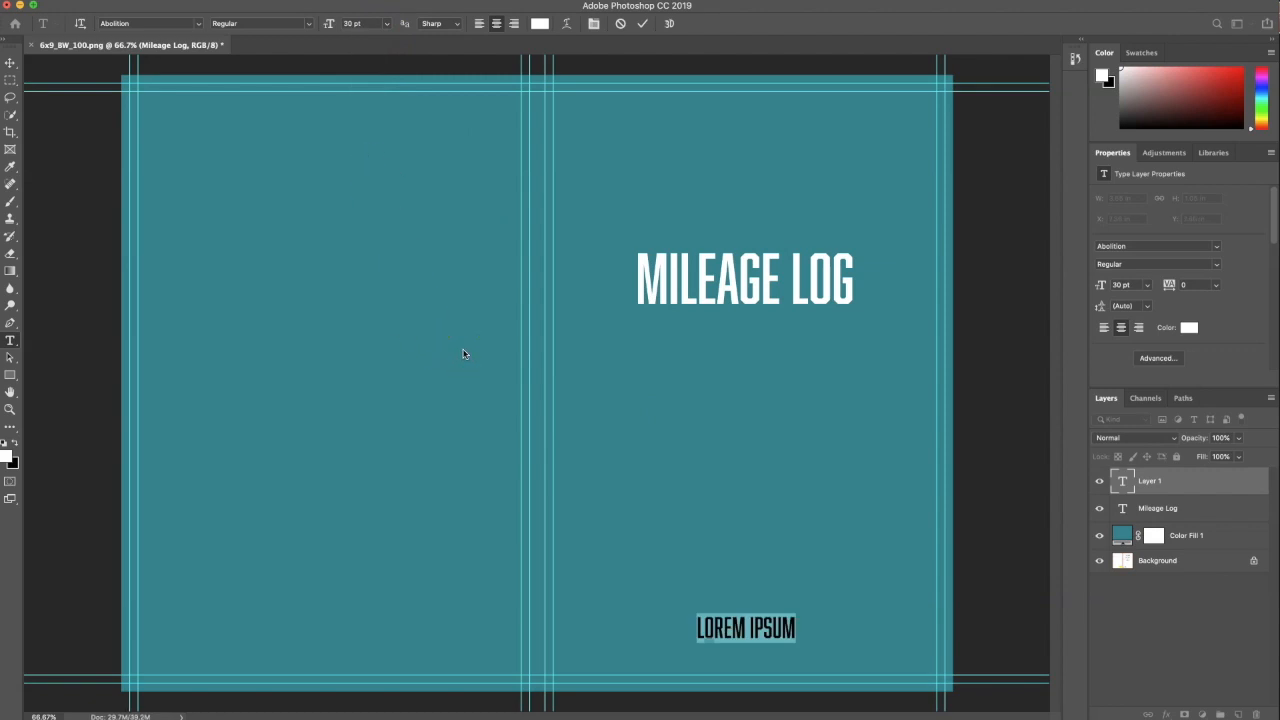
type("JANE DOE")
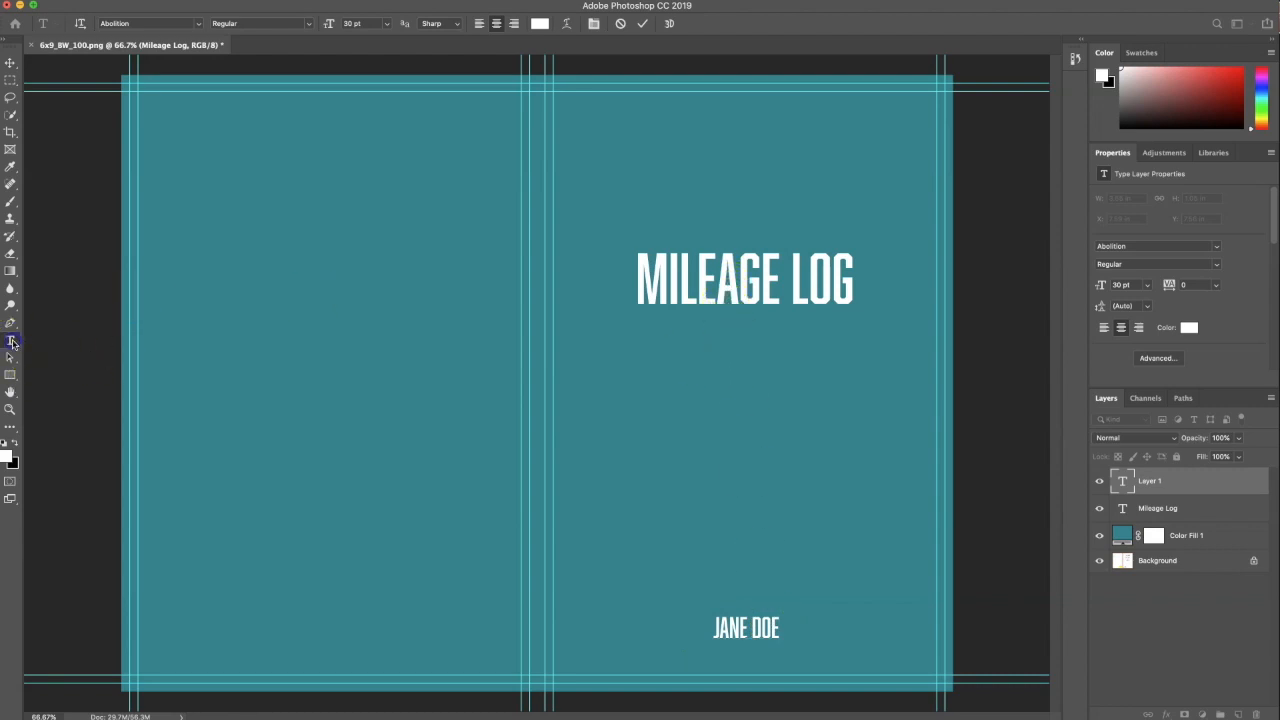
left_click(366, 381)
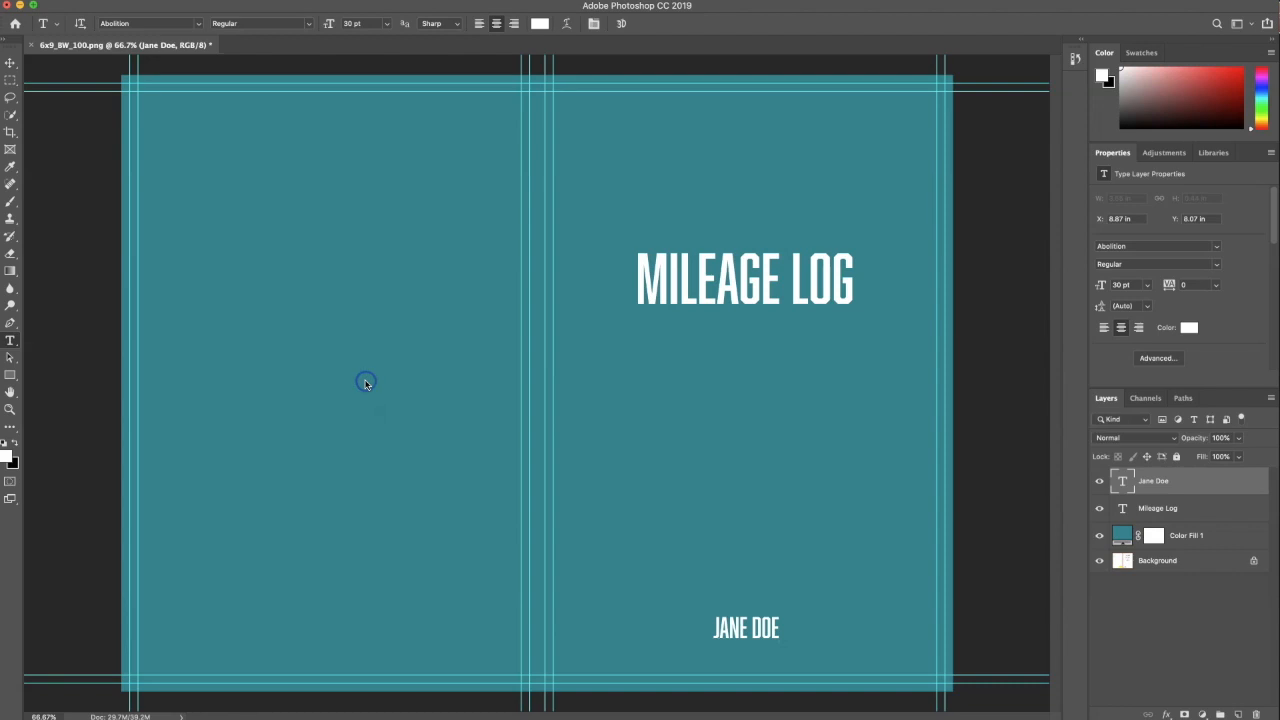
Step: Add the text "Mileage Log Book" in white 30 pt Abolition near the middle of the back cover
left_click(366, 381)
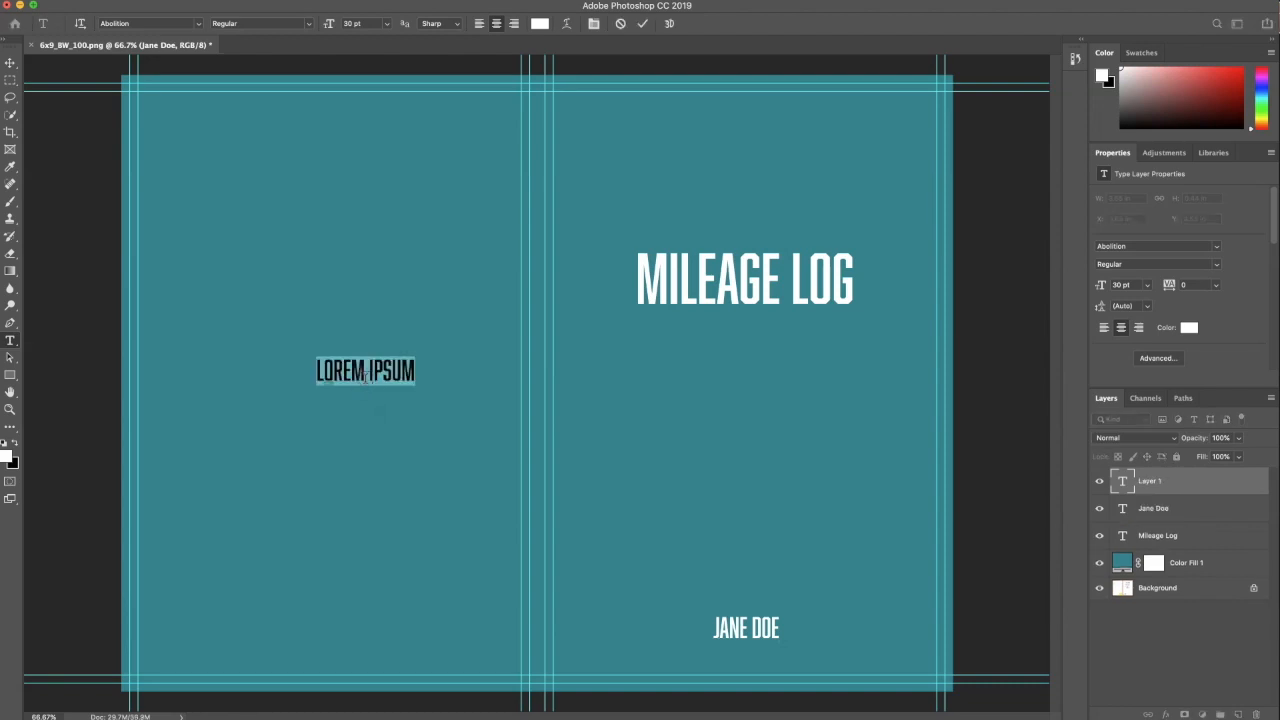
type("MILEAGE LOG")
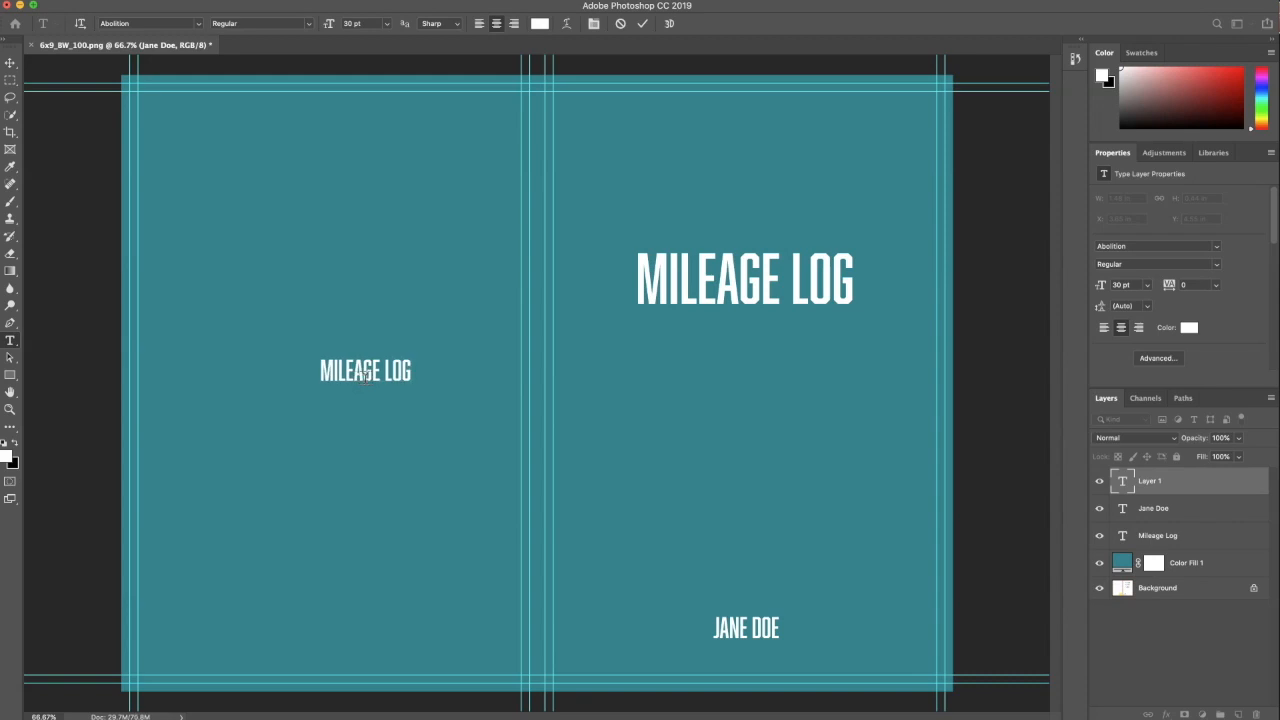
type(" BOKK")
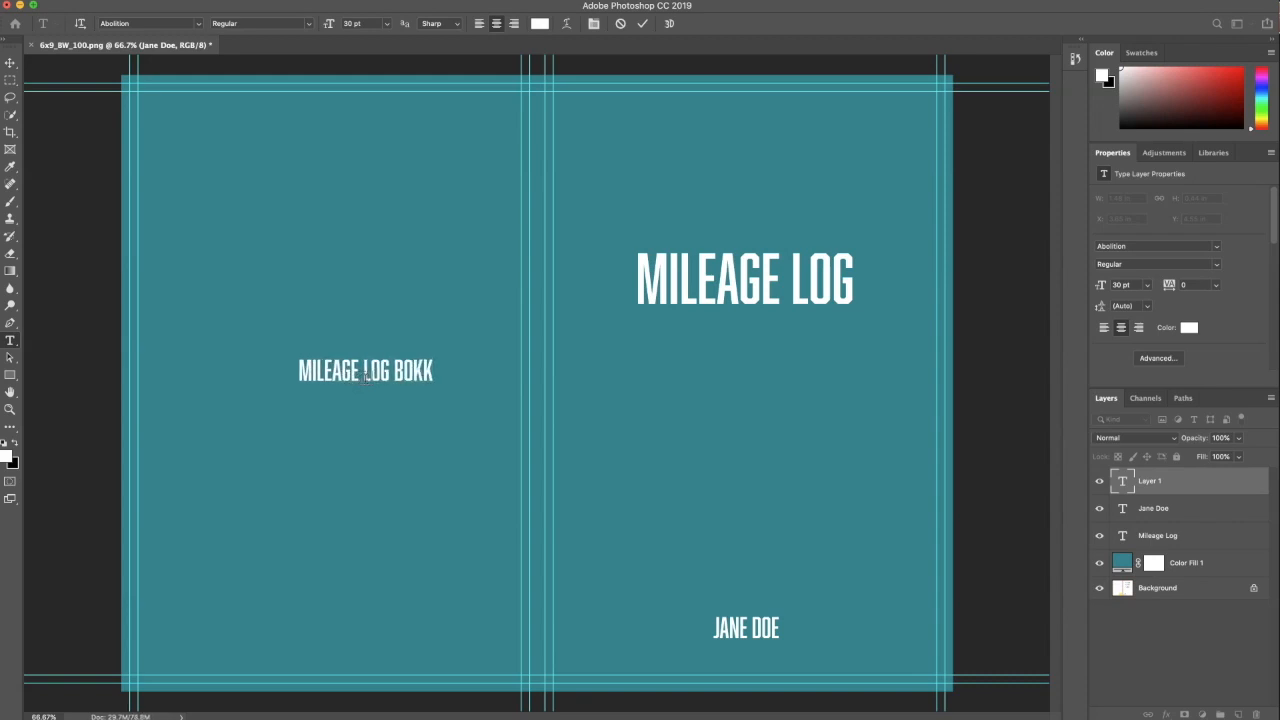
key("BackSpace")
key("BackSpace")
type("OK")
left_click(381, 370)
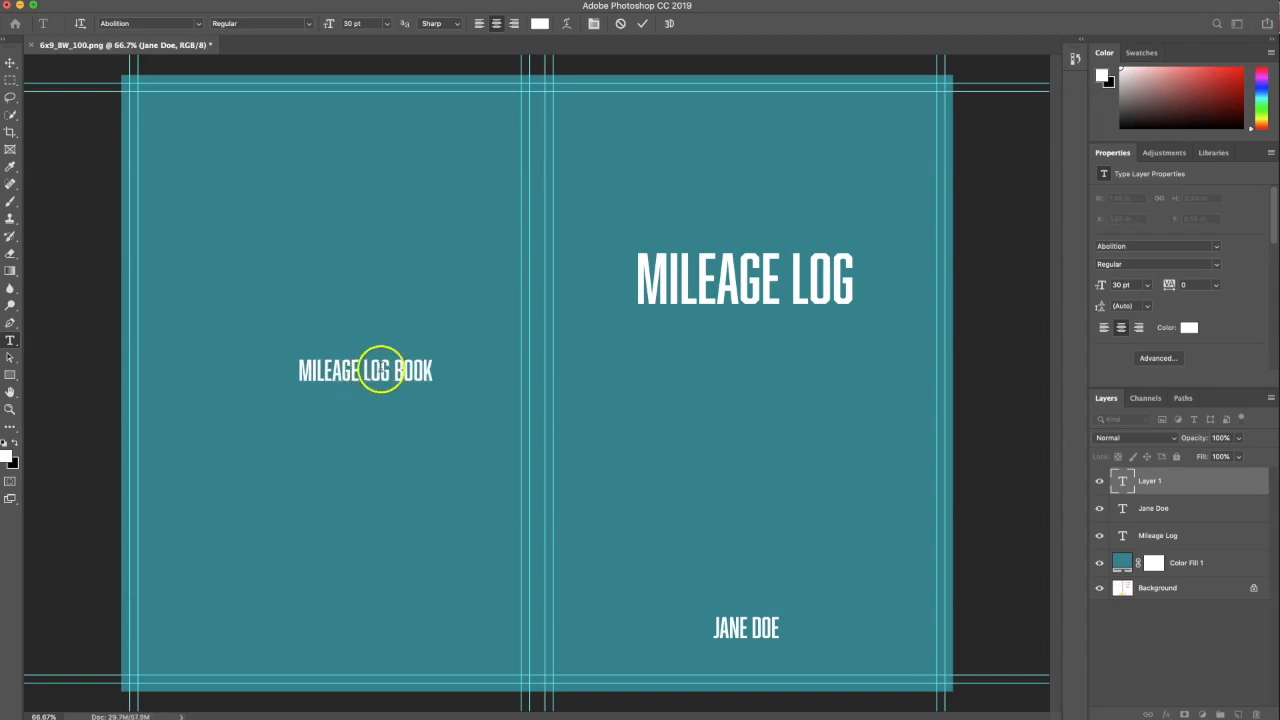
left_click(643, 24)
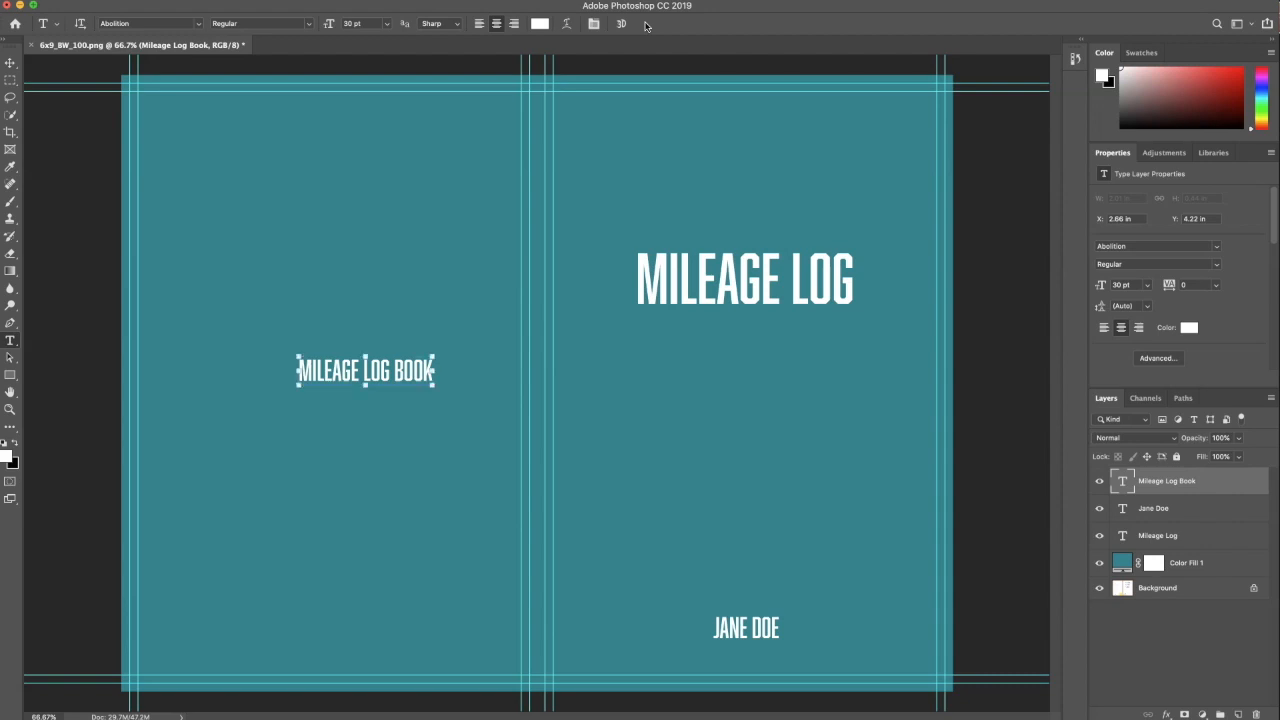
Step: Rotate the "Mileage Log Book" text 90 degrees clockwise and move it onto the spine
key("ctrl+t")
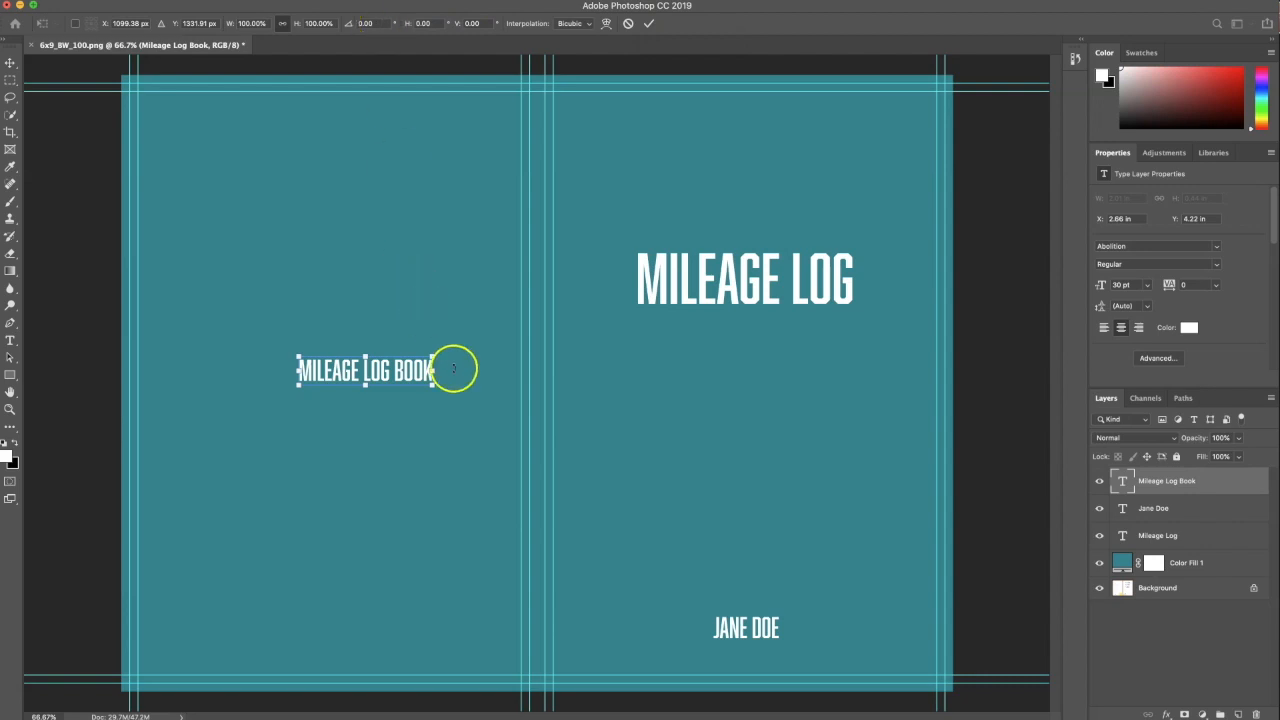
left_click_drag(466, 414, 323, 466)
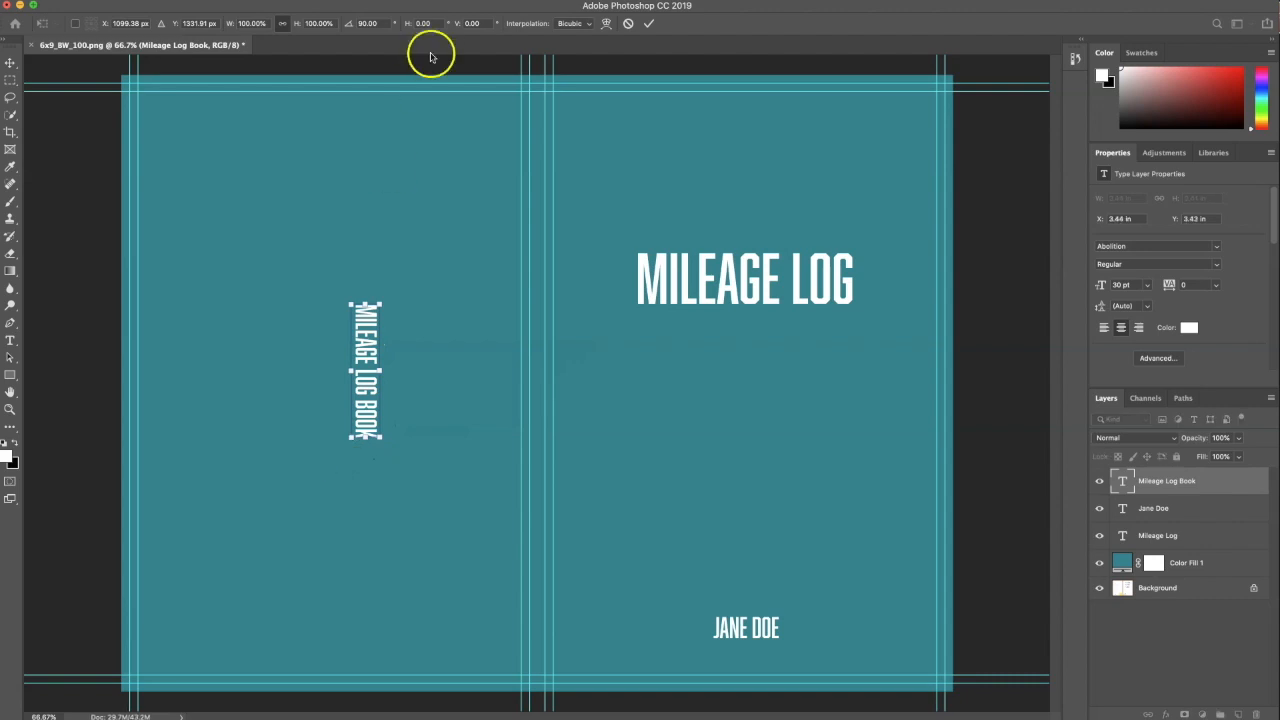
double_click(363, 22)
left_click(11, 64)
left_click_drag(344, 358, 516, 381)
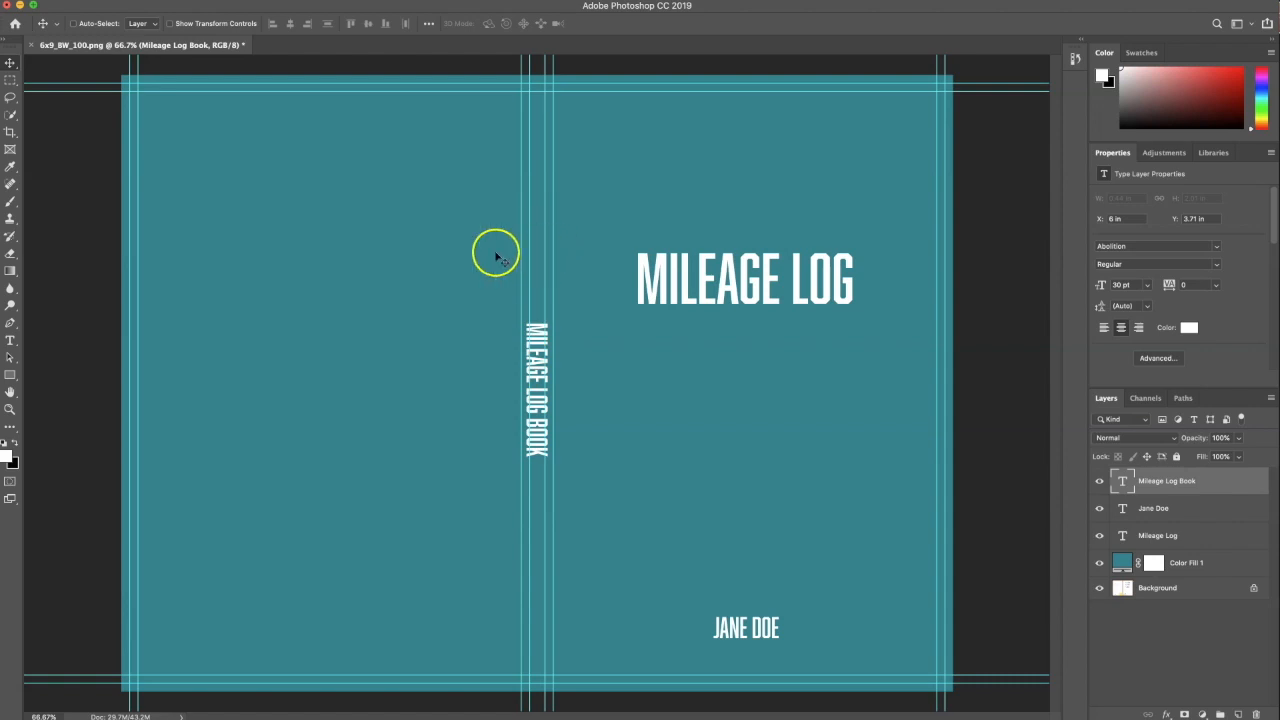
Step: Center the spine title horizontally and vertically within a temporary selection of the spine's live area bounded by the guides
left_click(10, 79)
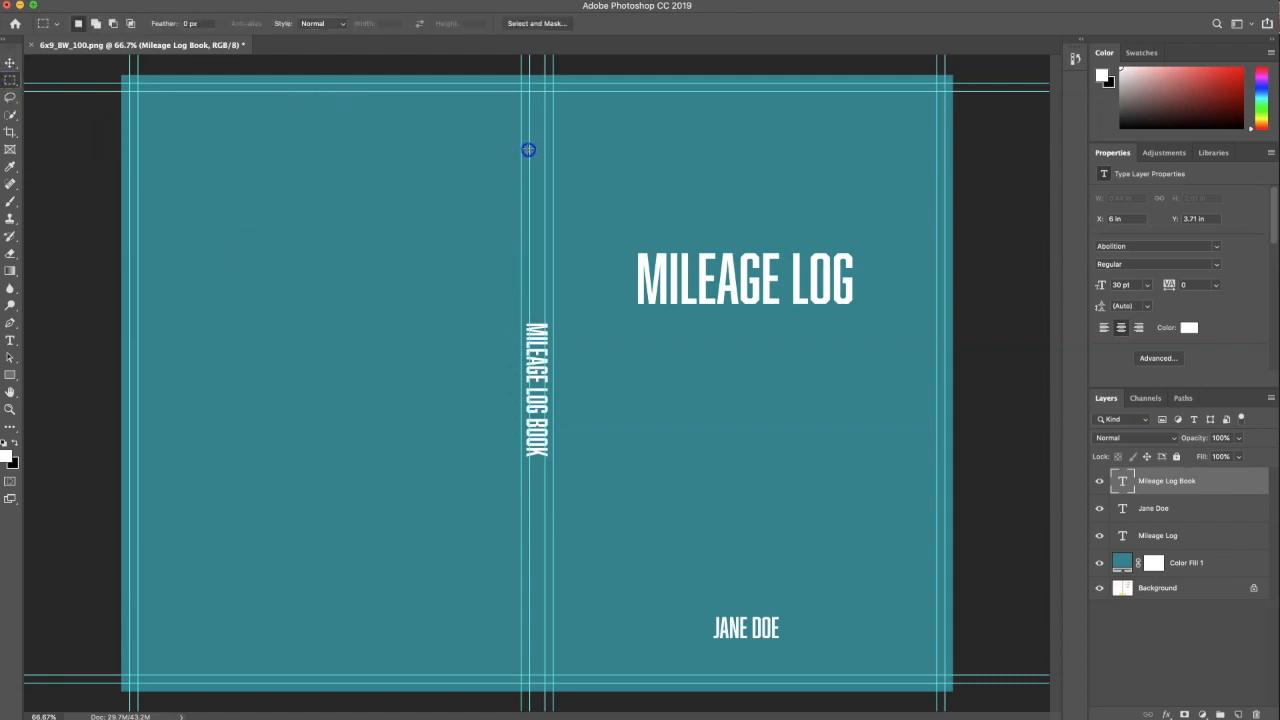
left_click_drag(528, 150, 553, 670)
left_click_drag(531, 94, 543, 674)
left_click(10, 62)
left_click(292, 23)
left_click(353, 24)
left_click(367, 24)
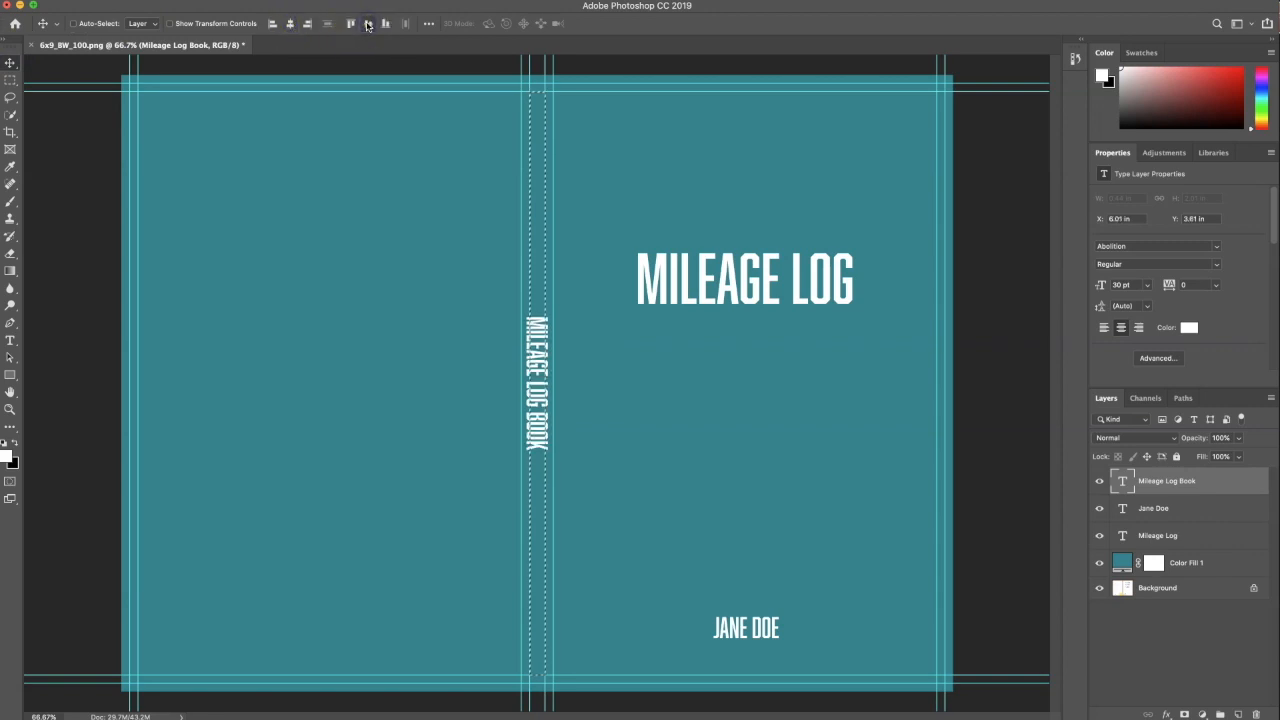
key("ctrl+d")
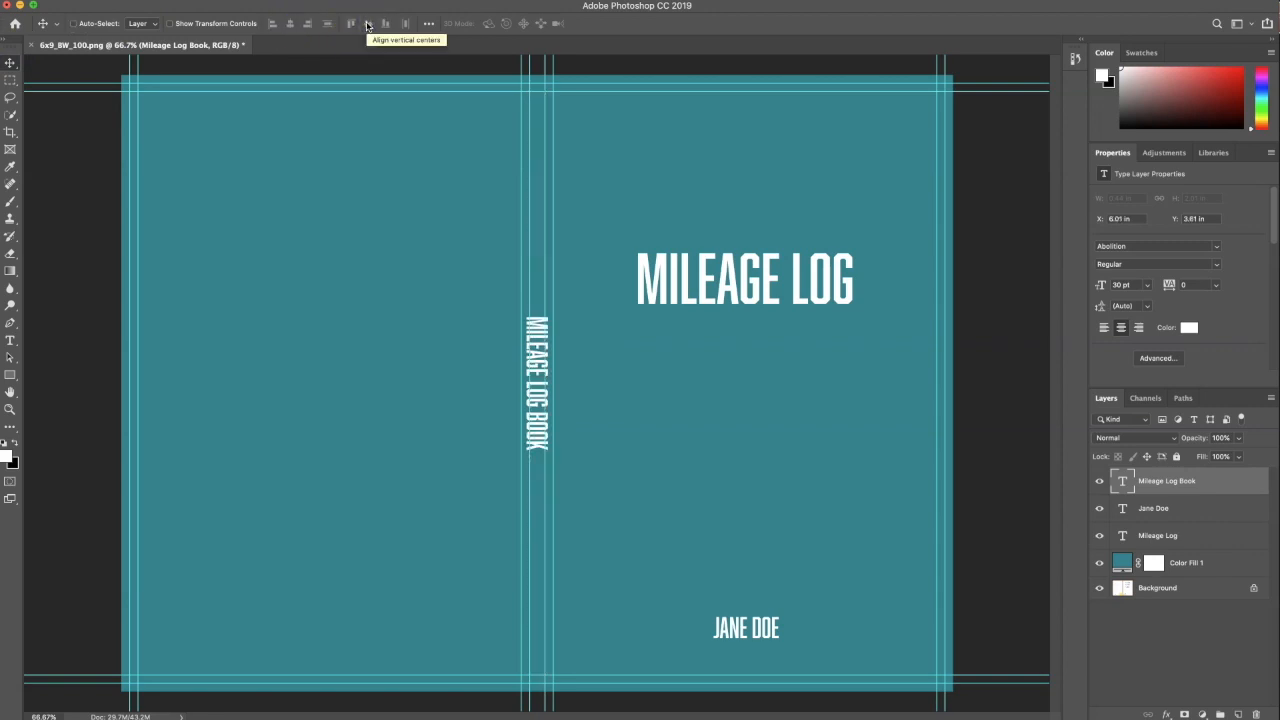
Step: Scale the spine title down about its center to about 13 pt so it fits between the inner spine guides
left_click(11, 342)
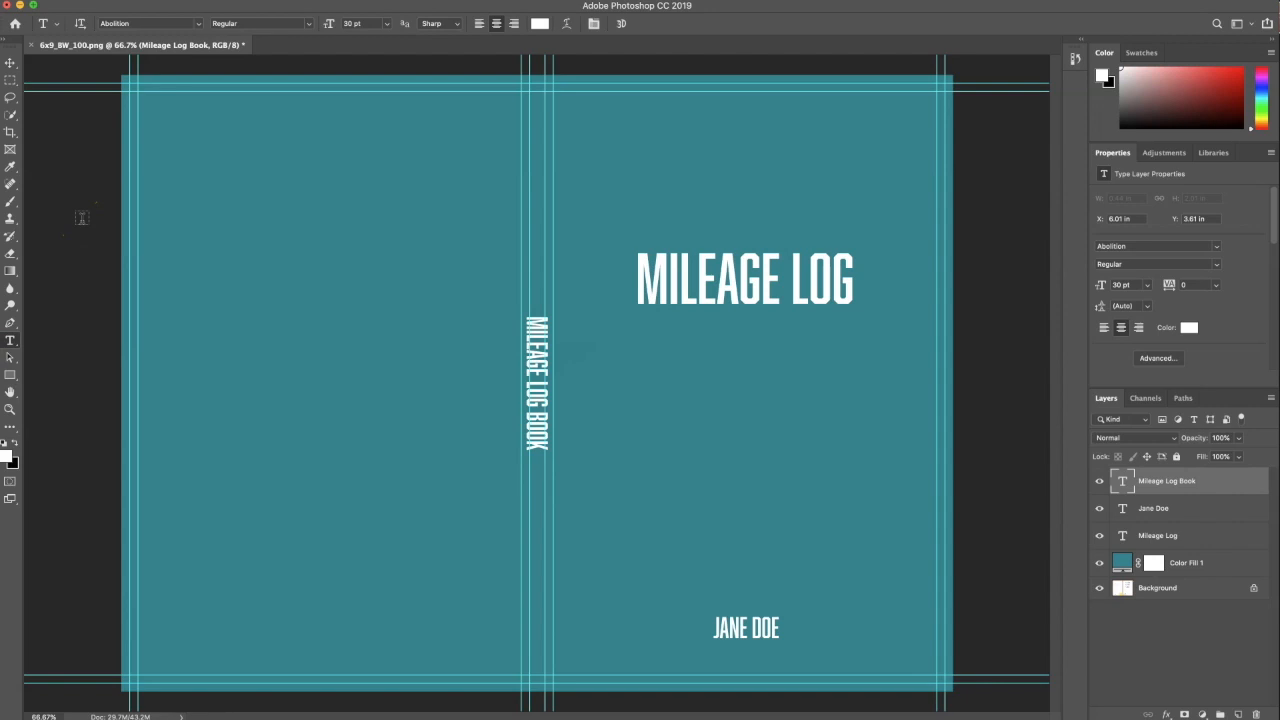
key("super+y")
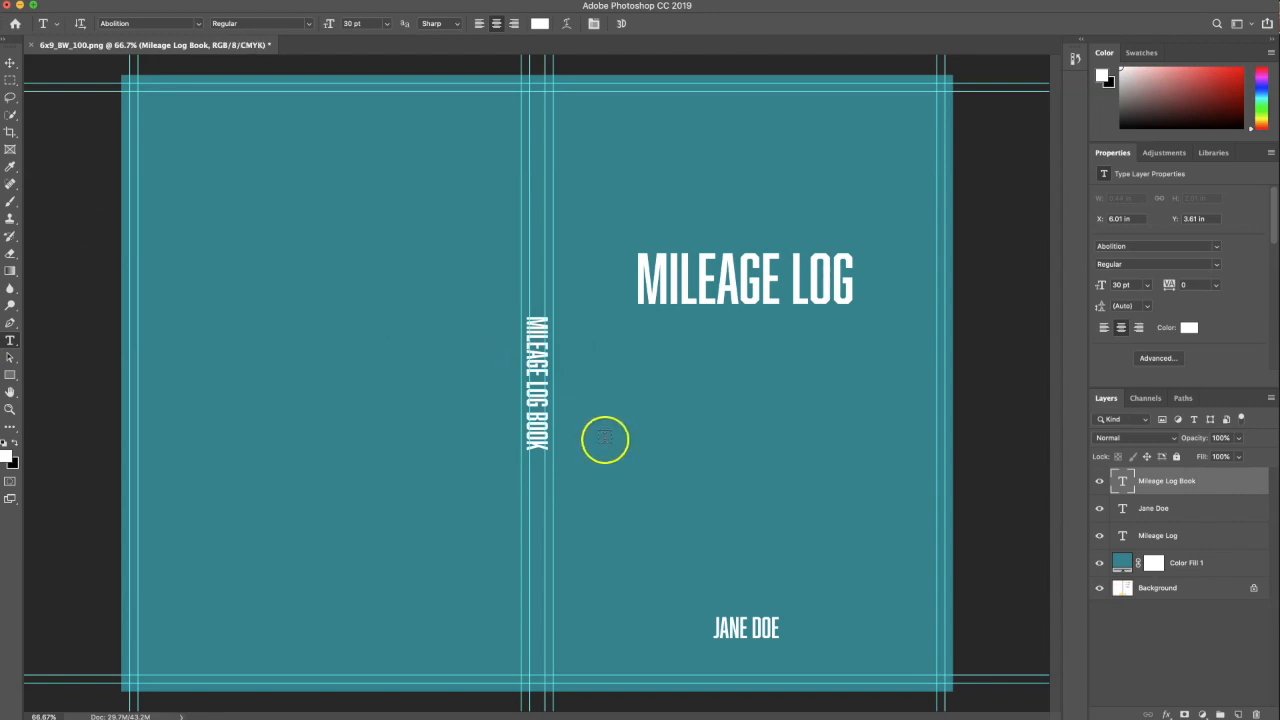
key("super+t")
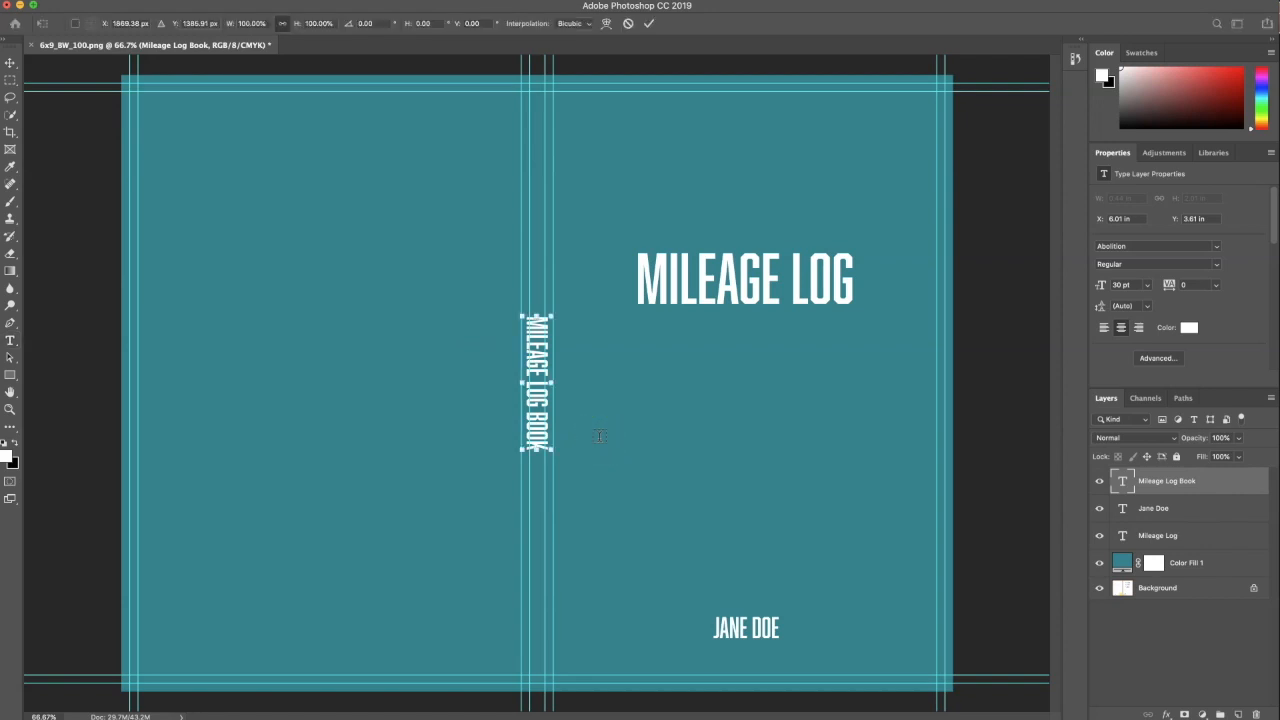
left_click_drag(551, 447, 533, 413)
key("Return")
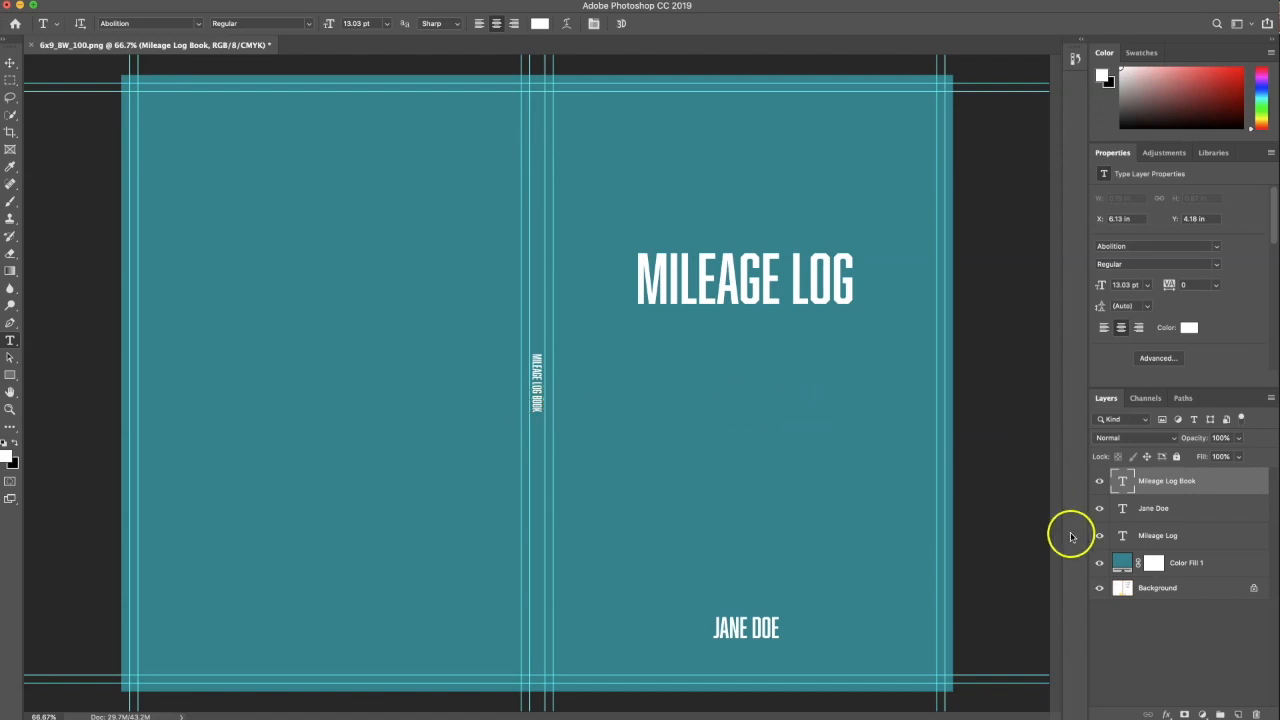
Step: Scale the spine title down to about 7.67 pt, hiding the teal color fill temporarily to compare it with the template
left_click(1101, 592)
left_click(1201, 563)
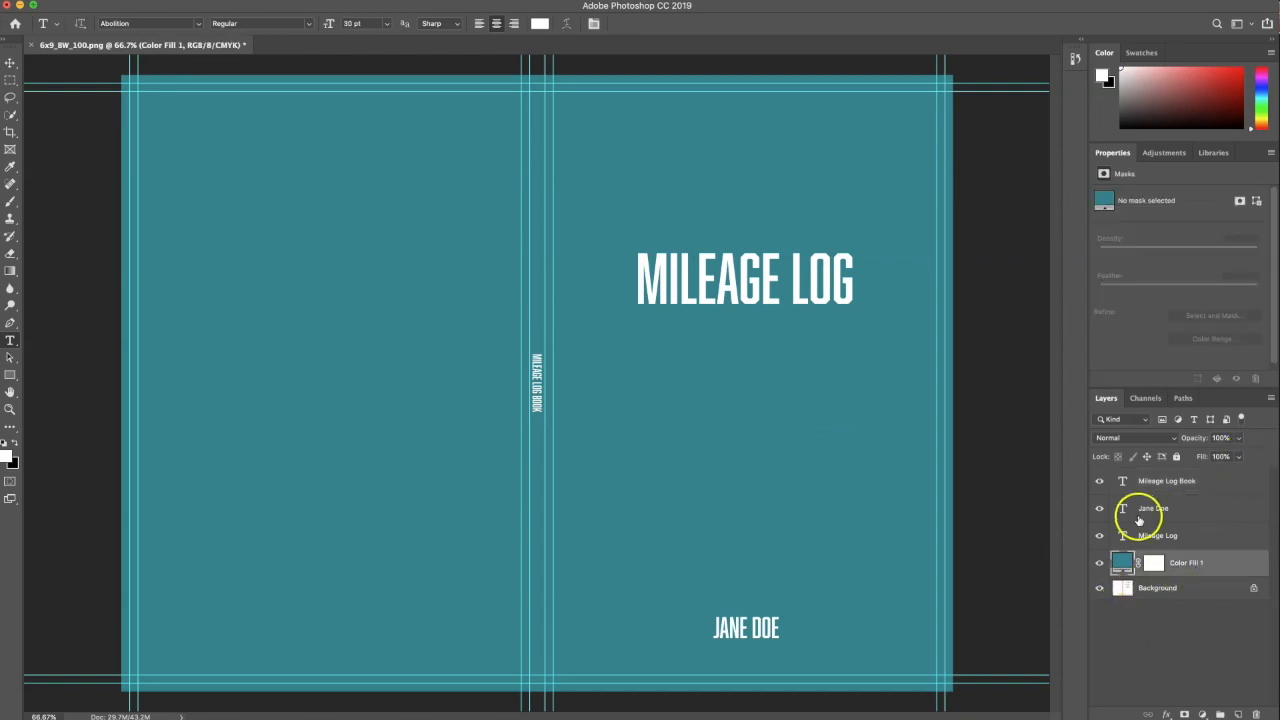
left_click(1100, 563)
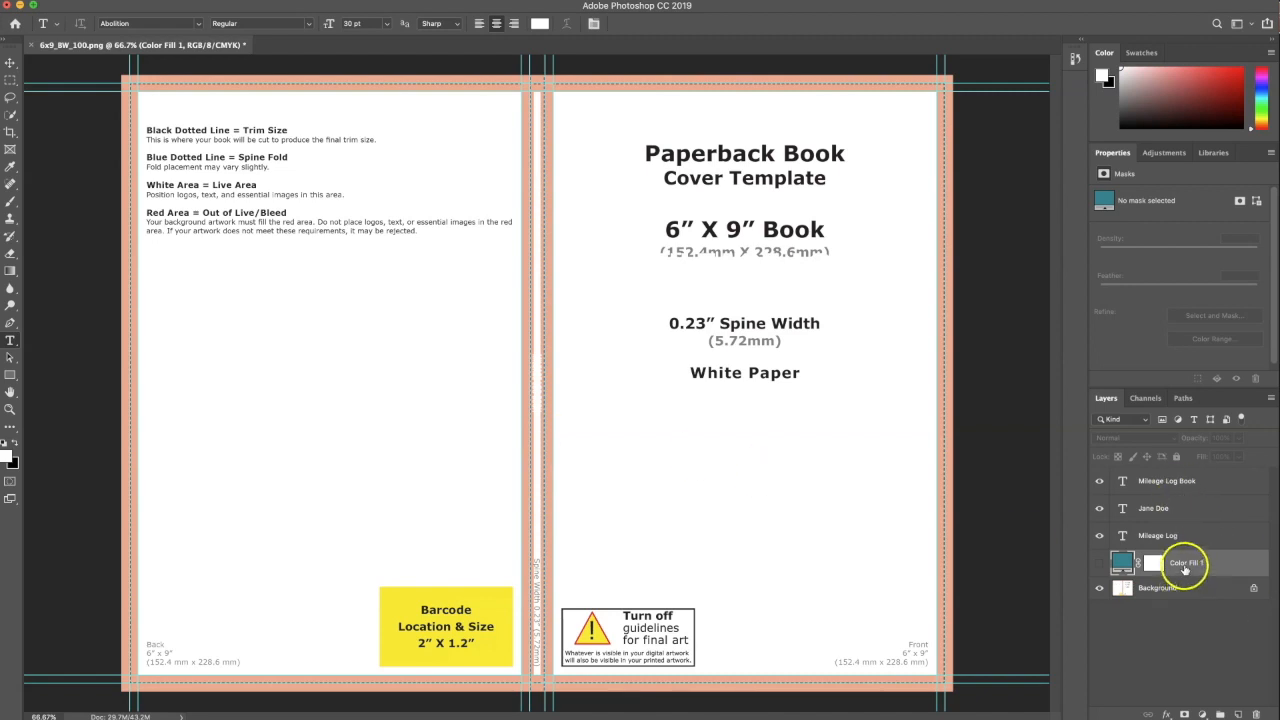
left_click(1189, 486)
key("super+t")
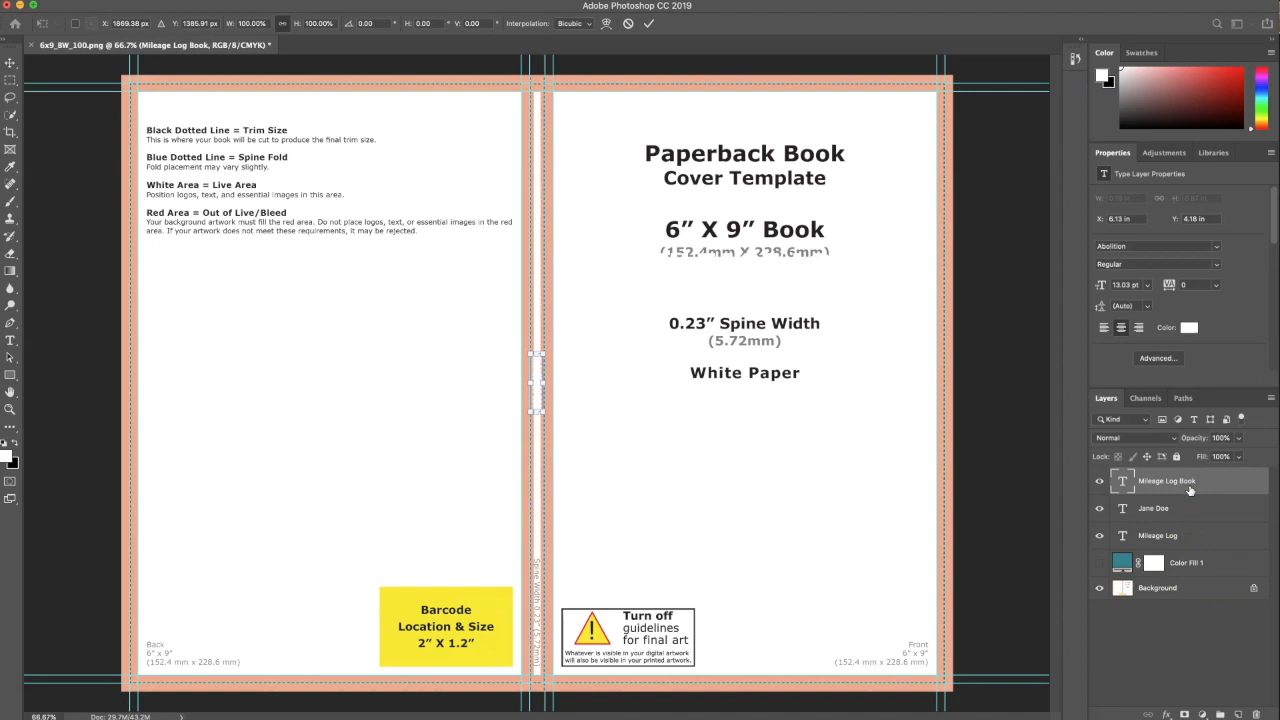
left_click_drag(541, 410, 535, 398)
key("Return")
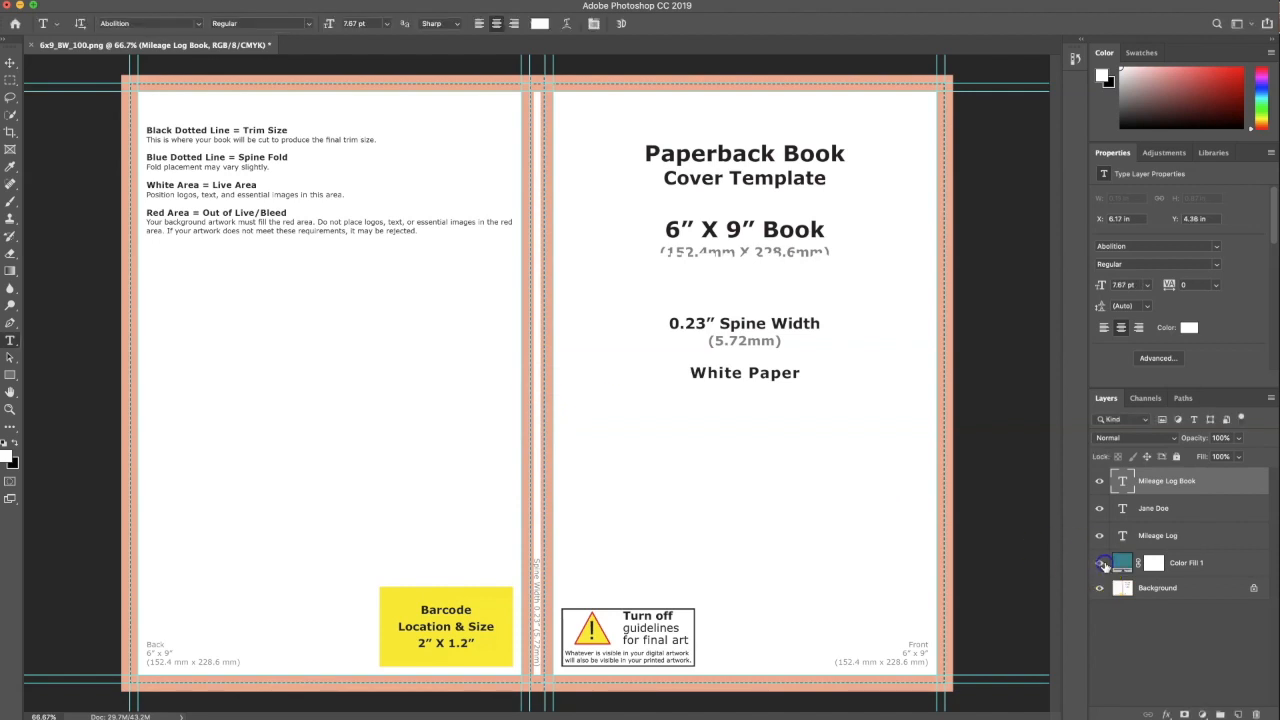
left_click(1101, 563)
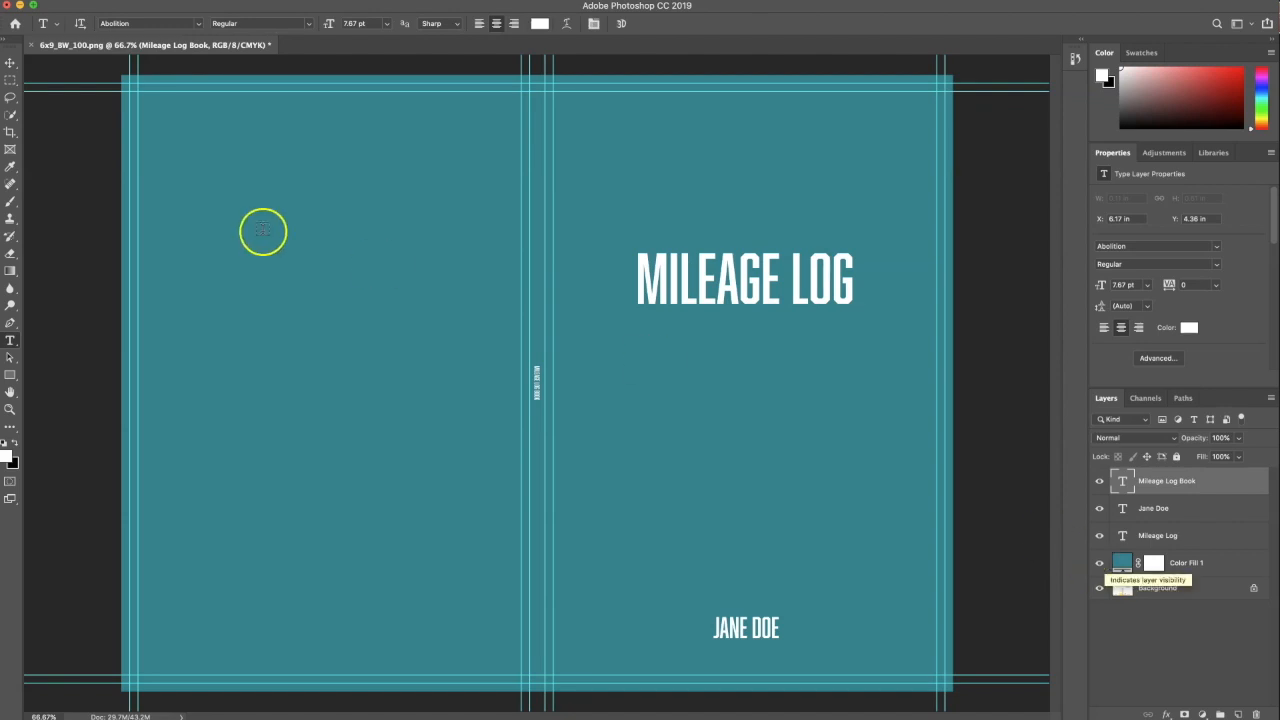
Step: Format the spine title in Arial with All Caps and check its fit against the template beneath the color fill
left_click(197, 23)
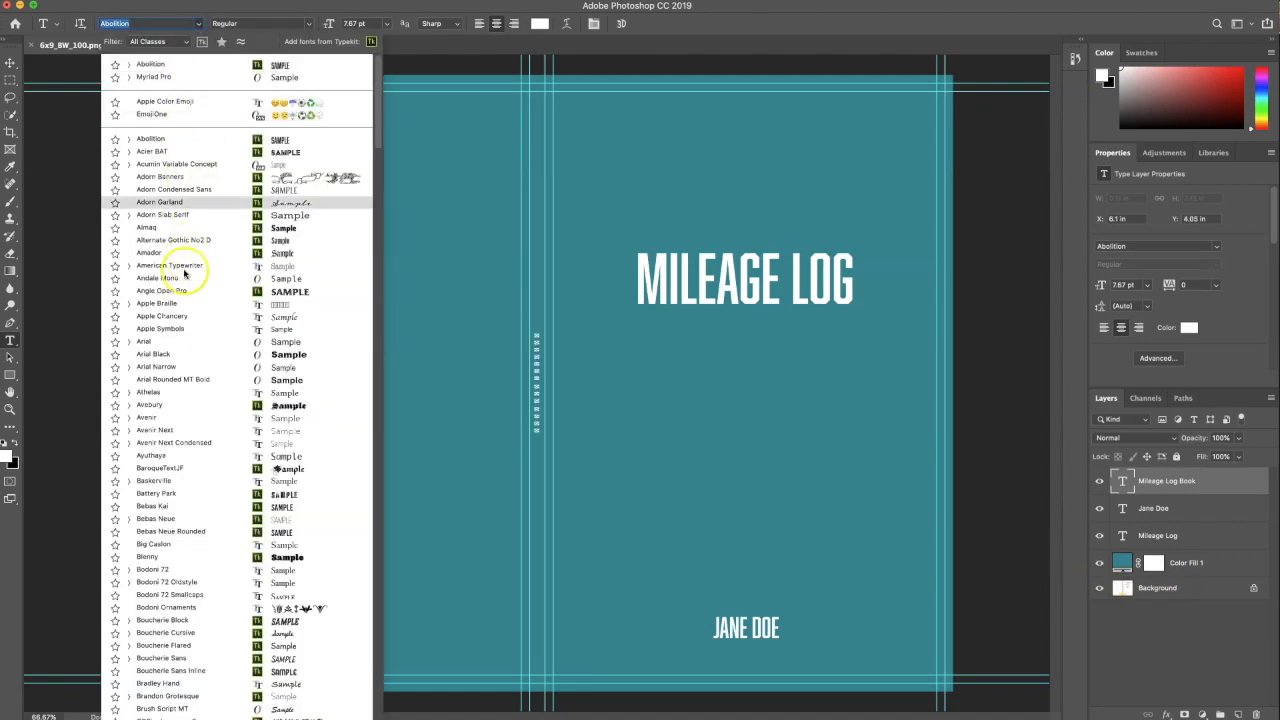
left_click(176, 342)
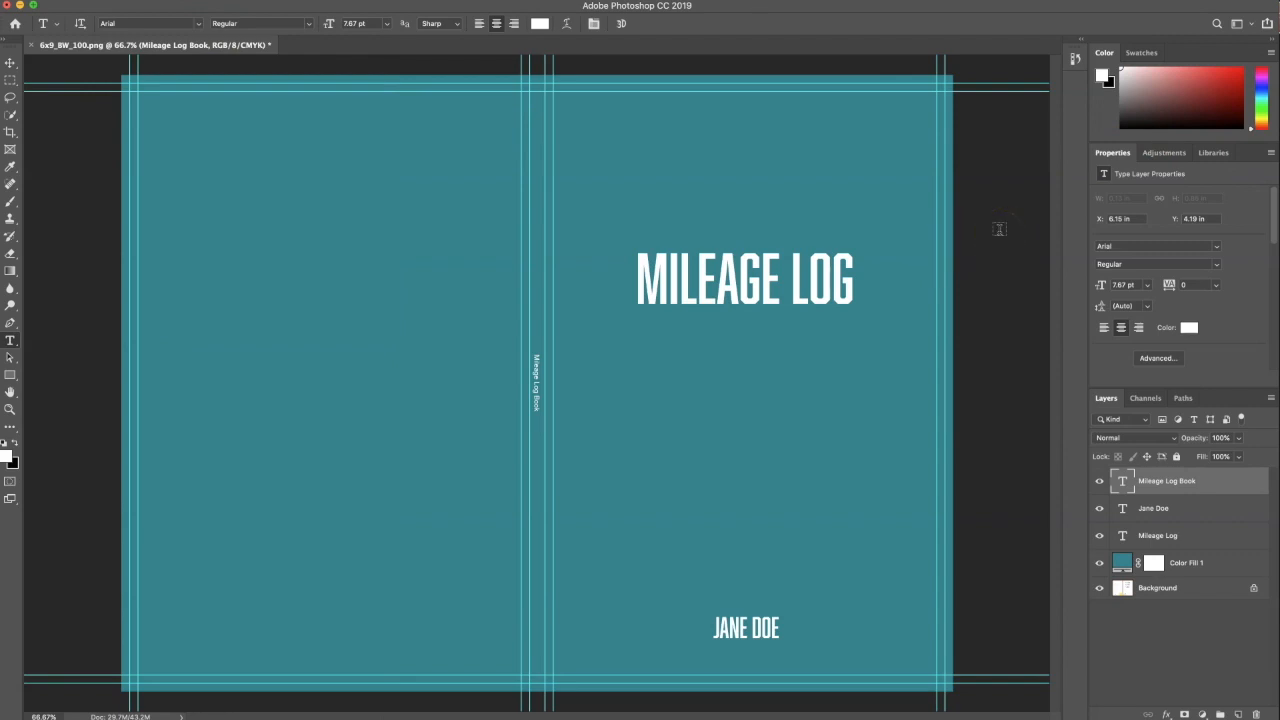
left_click(376, 1)
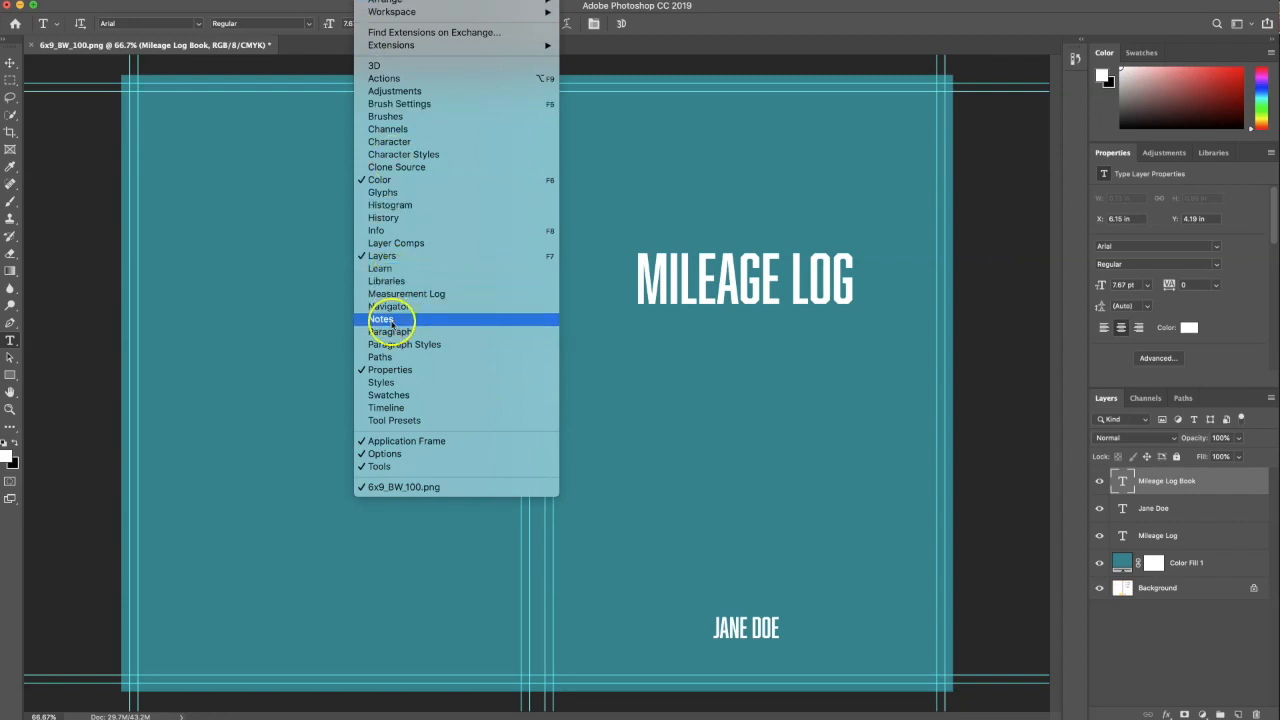
left_click(391, 332)
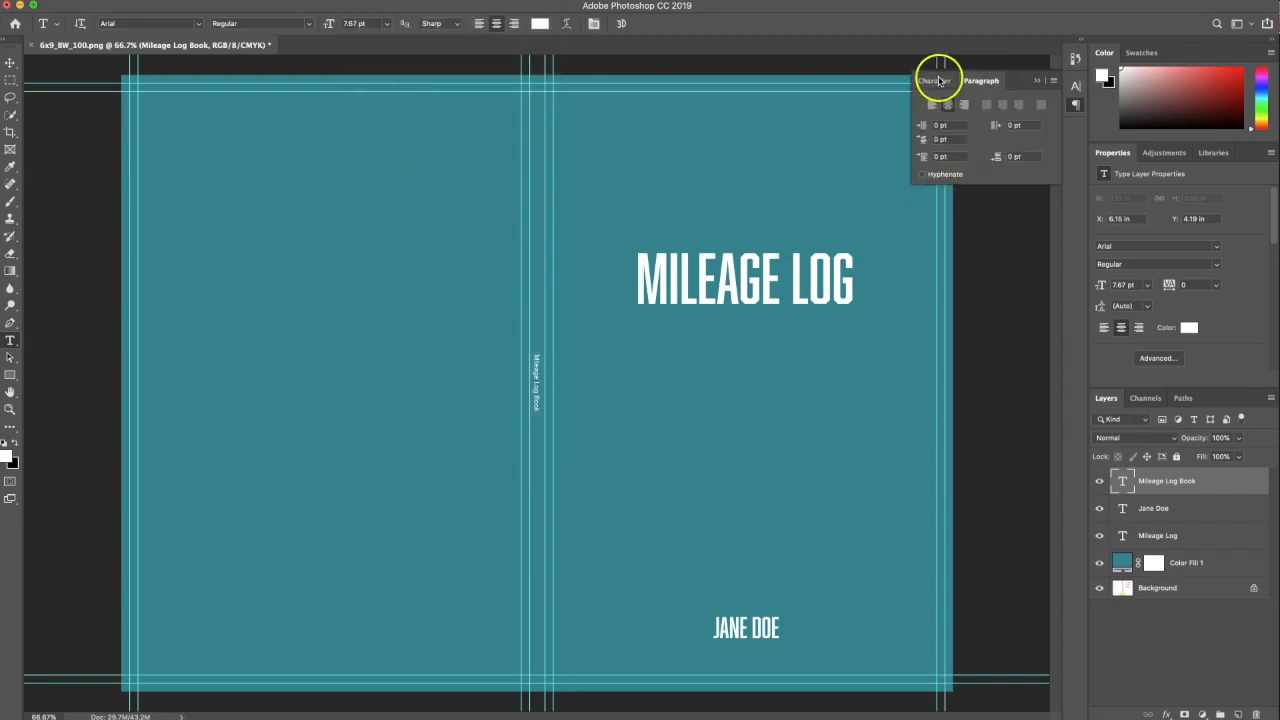
left_click(937, 81)
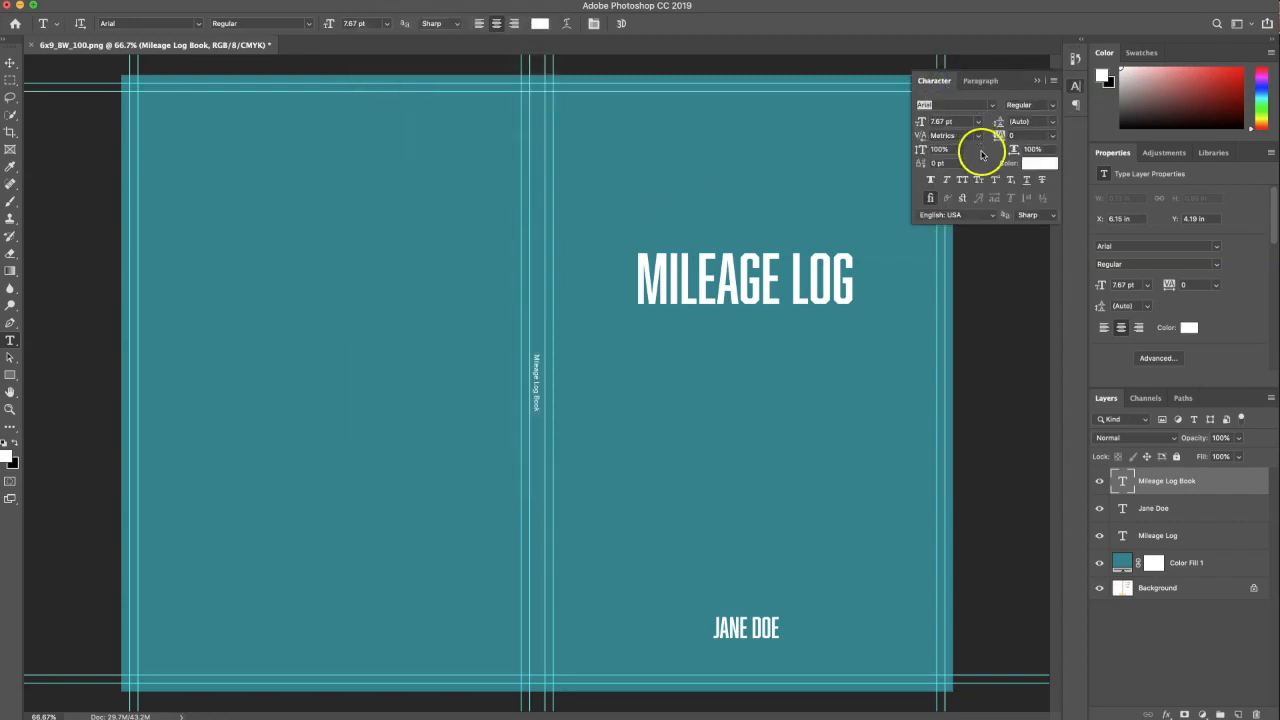
left_click(962, 180)
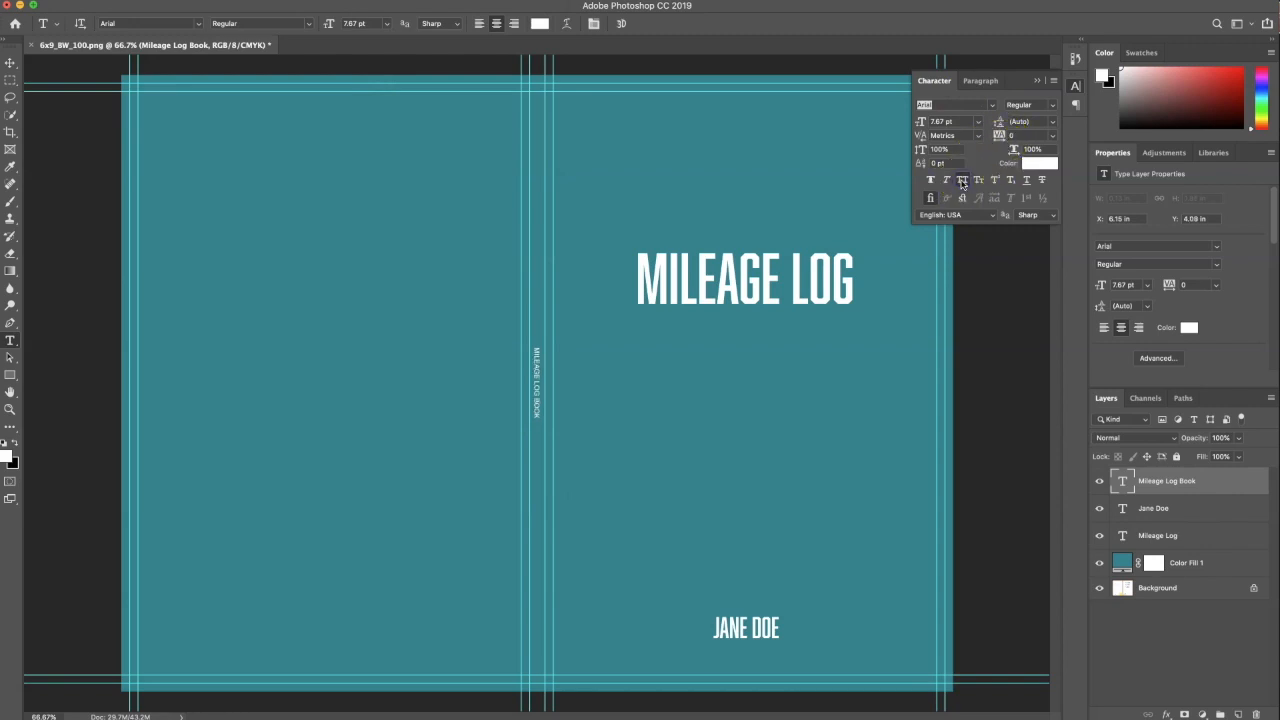
left_click(1100, 564)
left_click(1100, 565)
left_click(1039, 76)
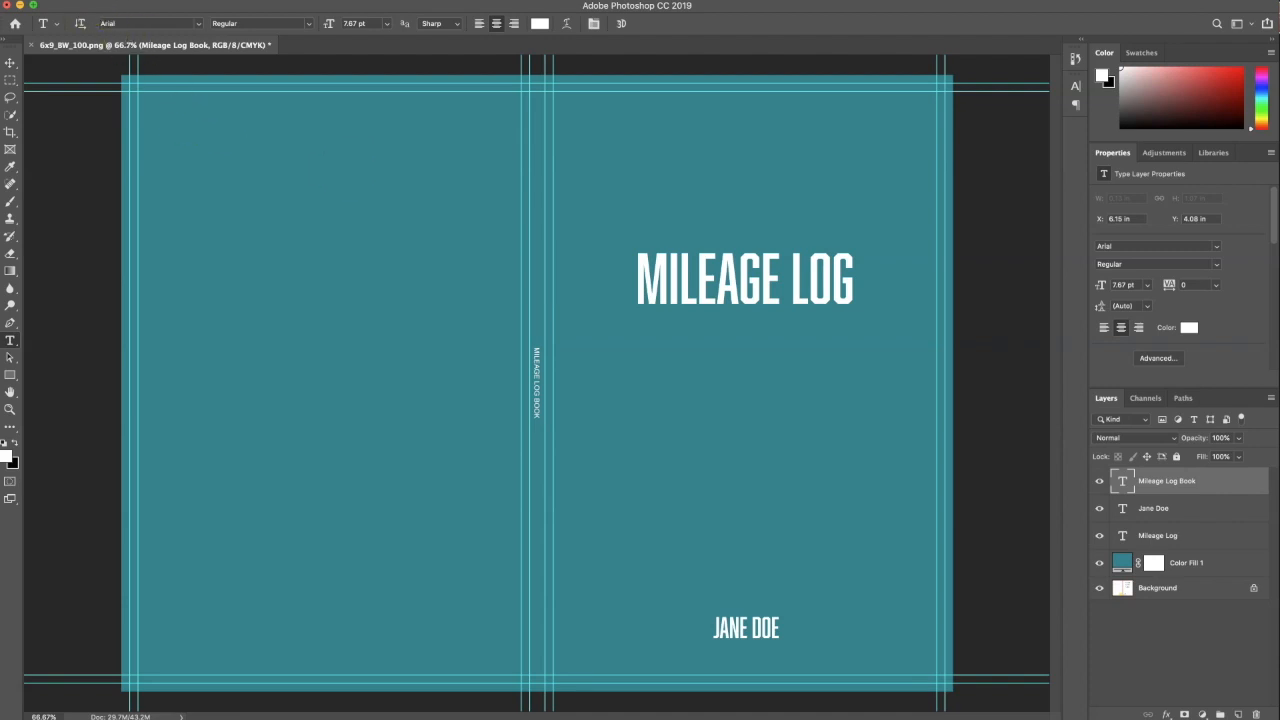
Step: Start saving the cover under the name mileage-log_6x9_BW_100 in Photoshop PDF format in the 6x9_BW_100 folder
left_click(72, 0)
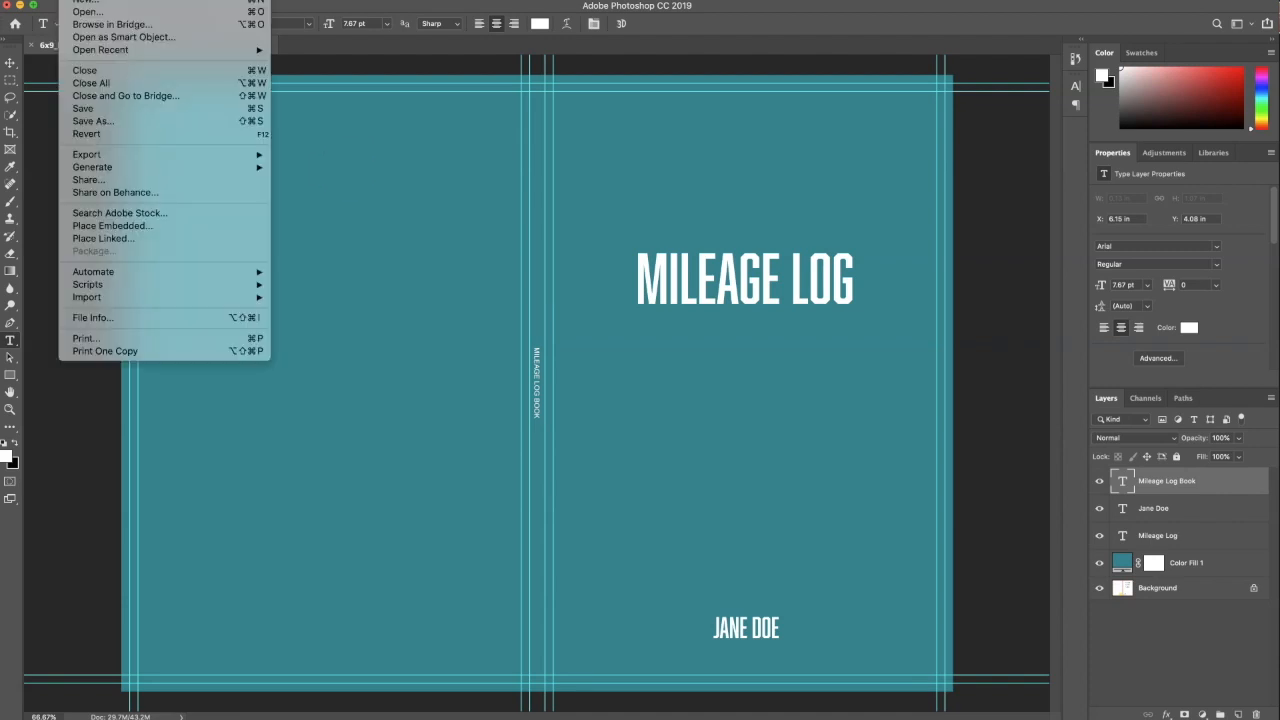
left_click(92, 121)
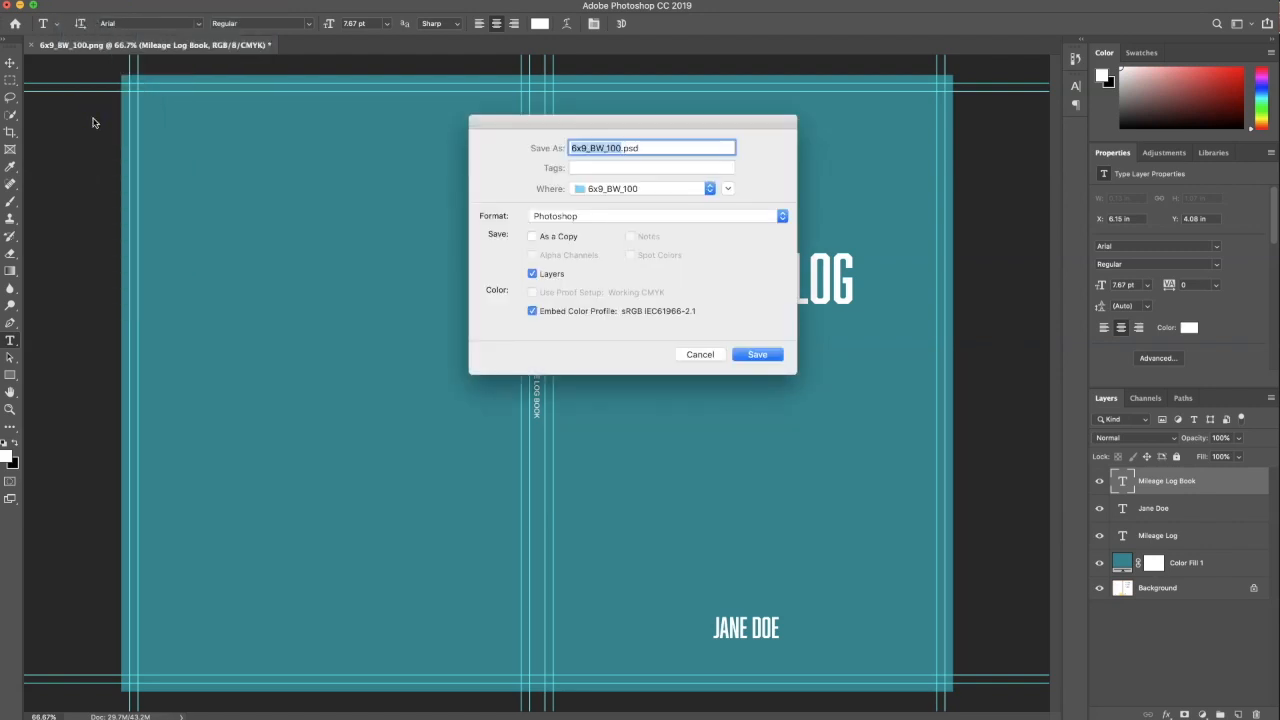
key("Left")
type("mileage-log_")
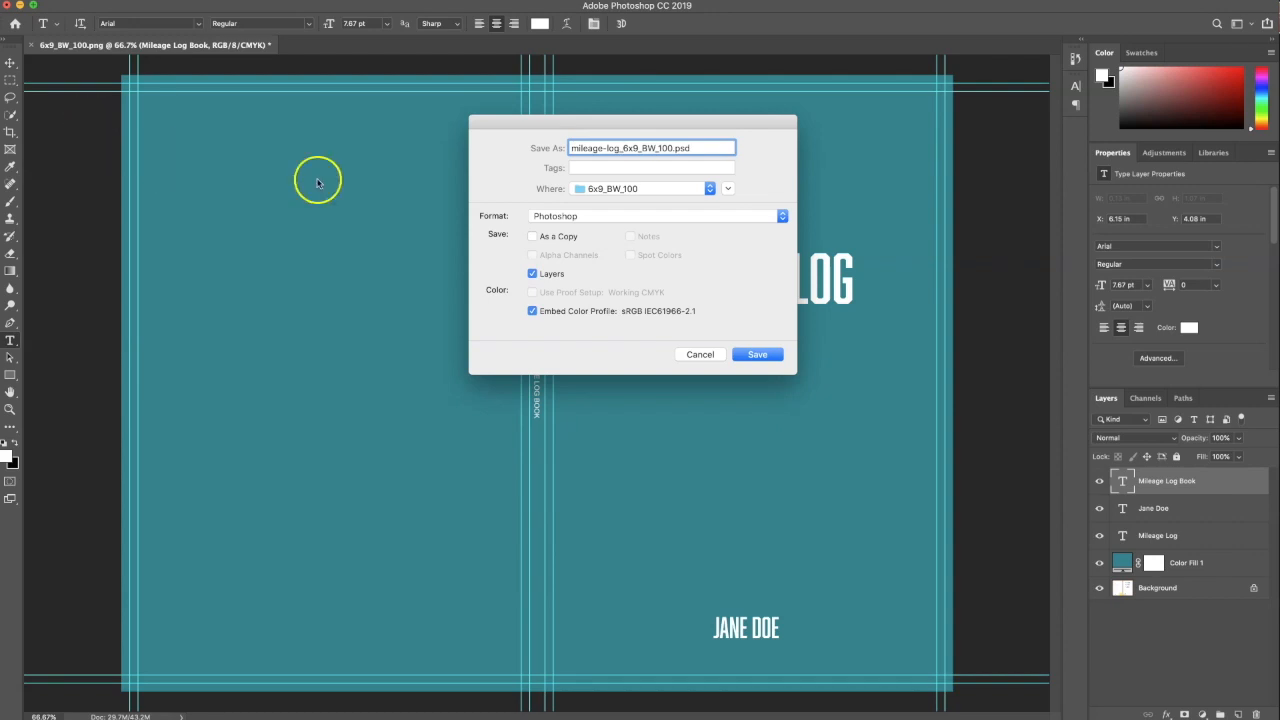
left_click(545, 217)
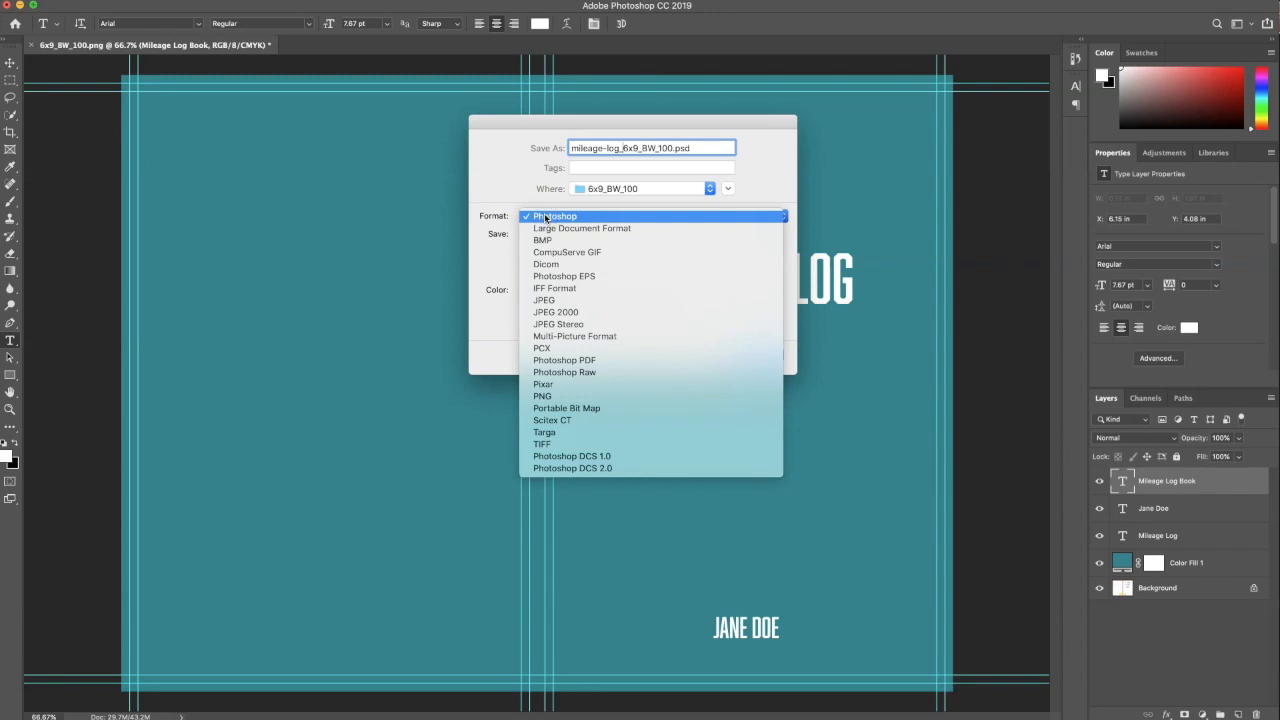
left_click(593, 365)
Step: Save the cover PDF as a copy without layers, using the modified High Quality Print preset
left_click(531, 275)
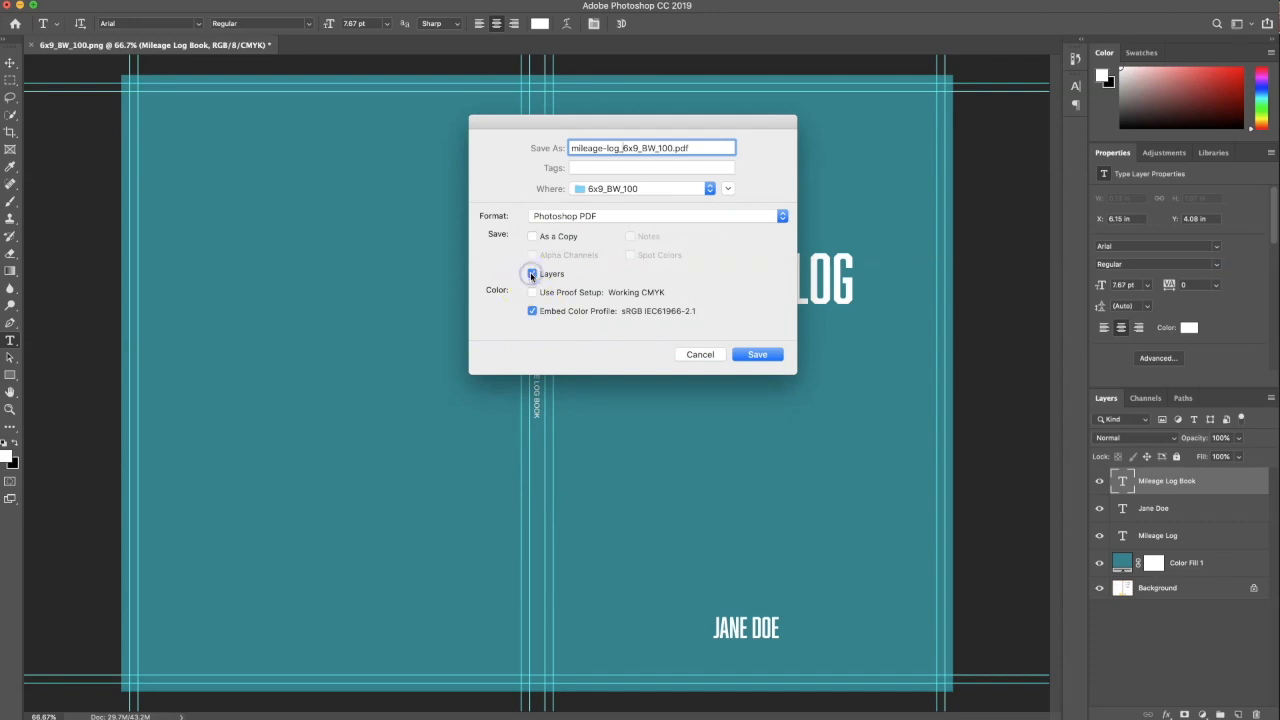
left_click(531, 275)
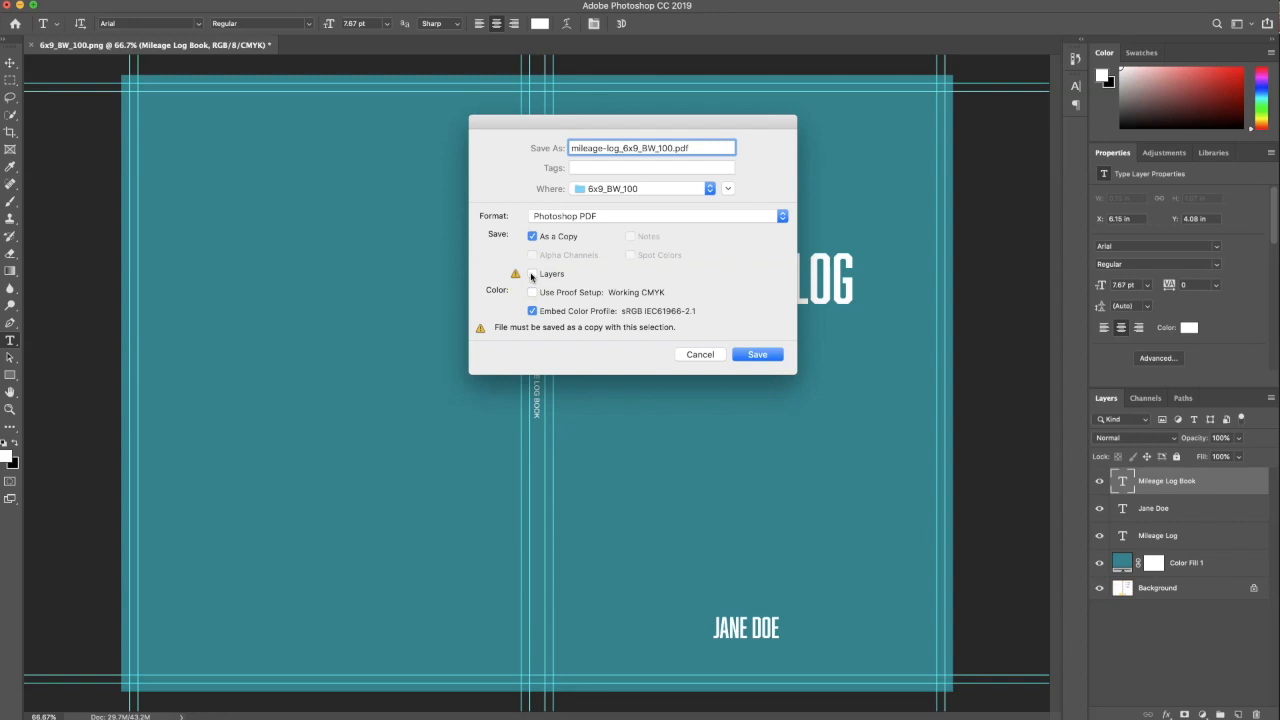
left_click(759, 353)
left_click(759, 353)
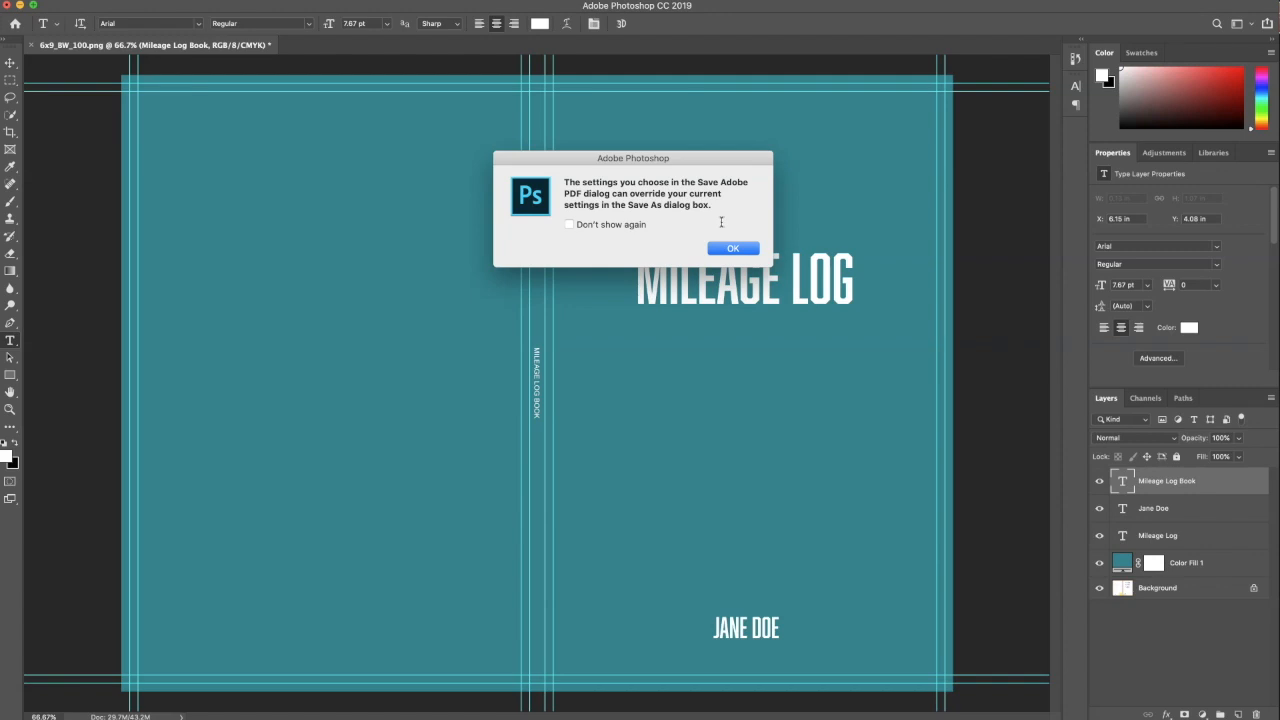
left_click(731, 245)
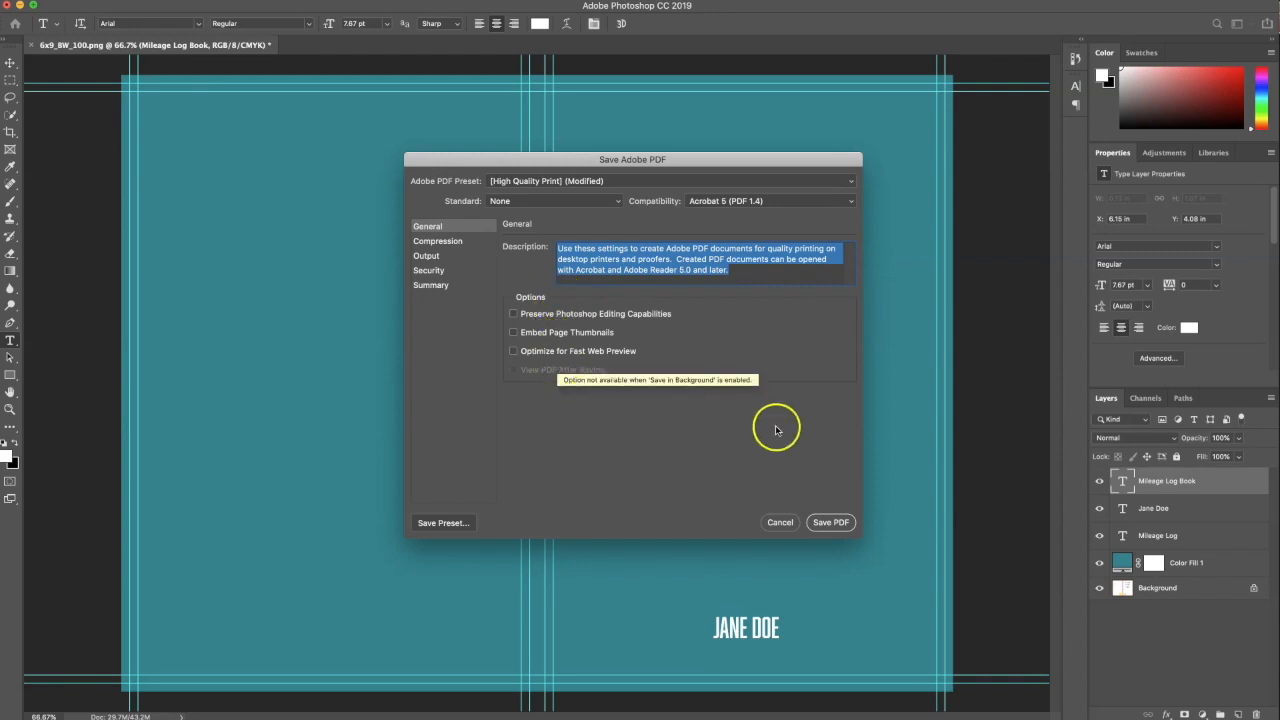
left_click(823, 522)
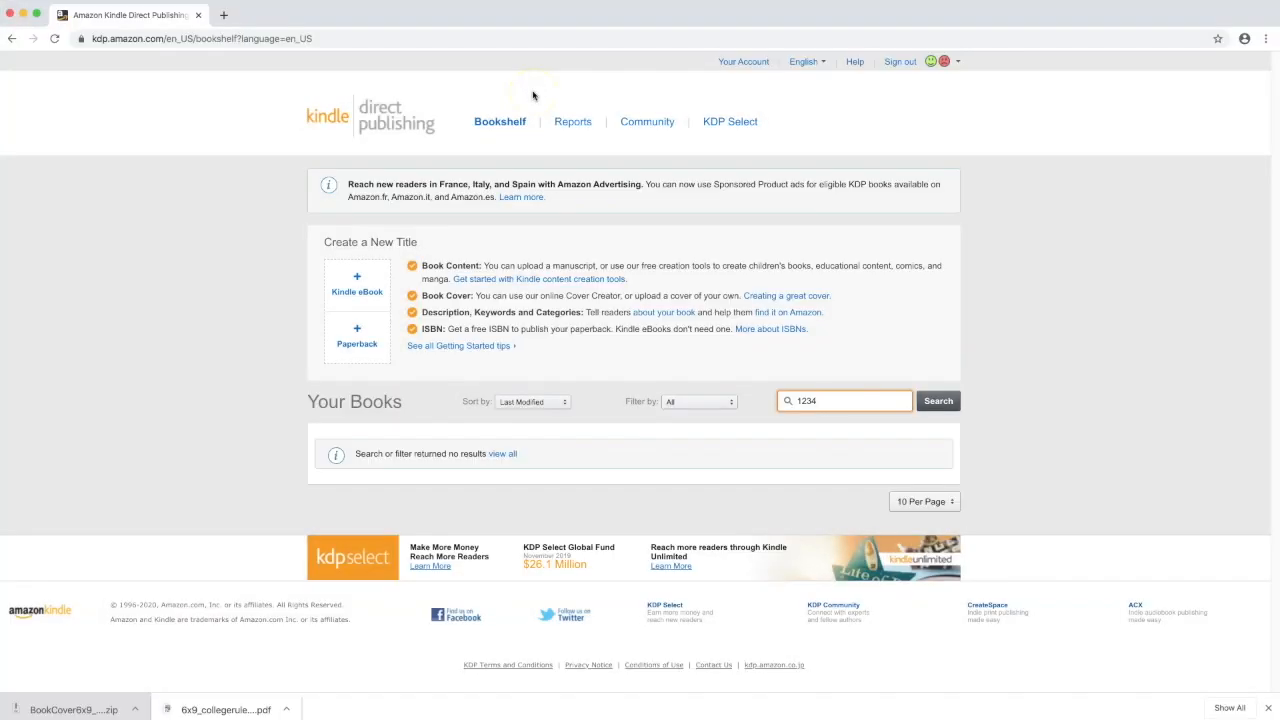
Step: Switch to the KDP bookshelf in the browser, create a new paperback and enter Mileage Log as its book title
left_click(360, 340)
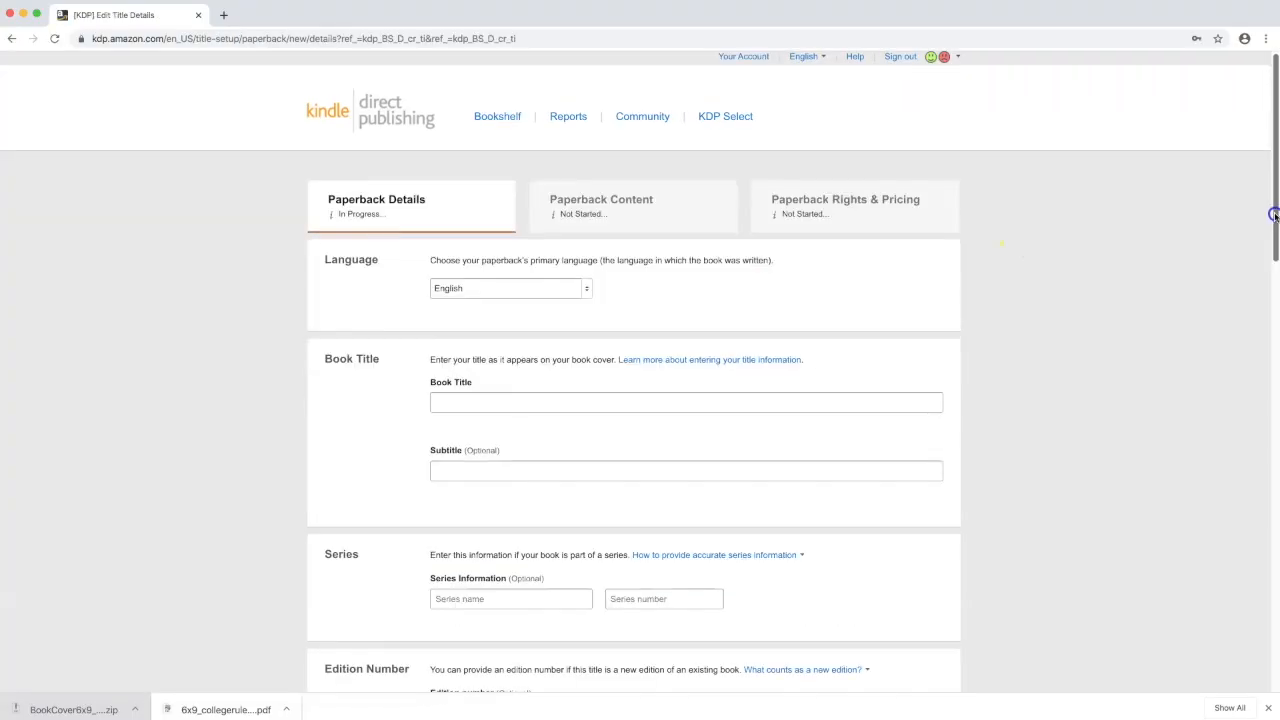
left_click_drag(1271, 214, 1268, 236)
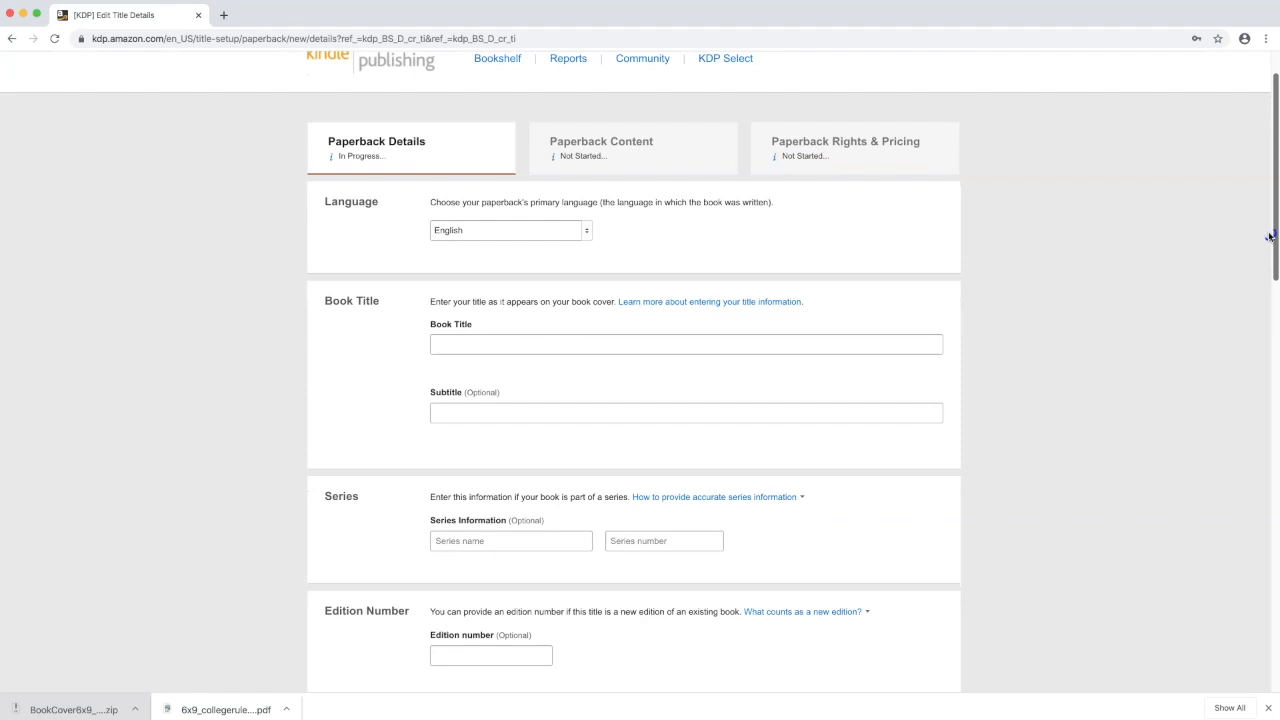
scroll(1266, 240, "down", 3)
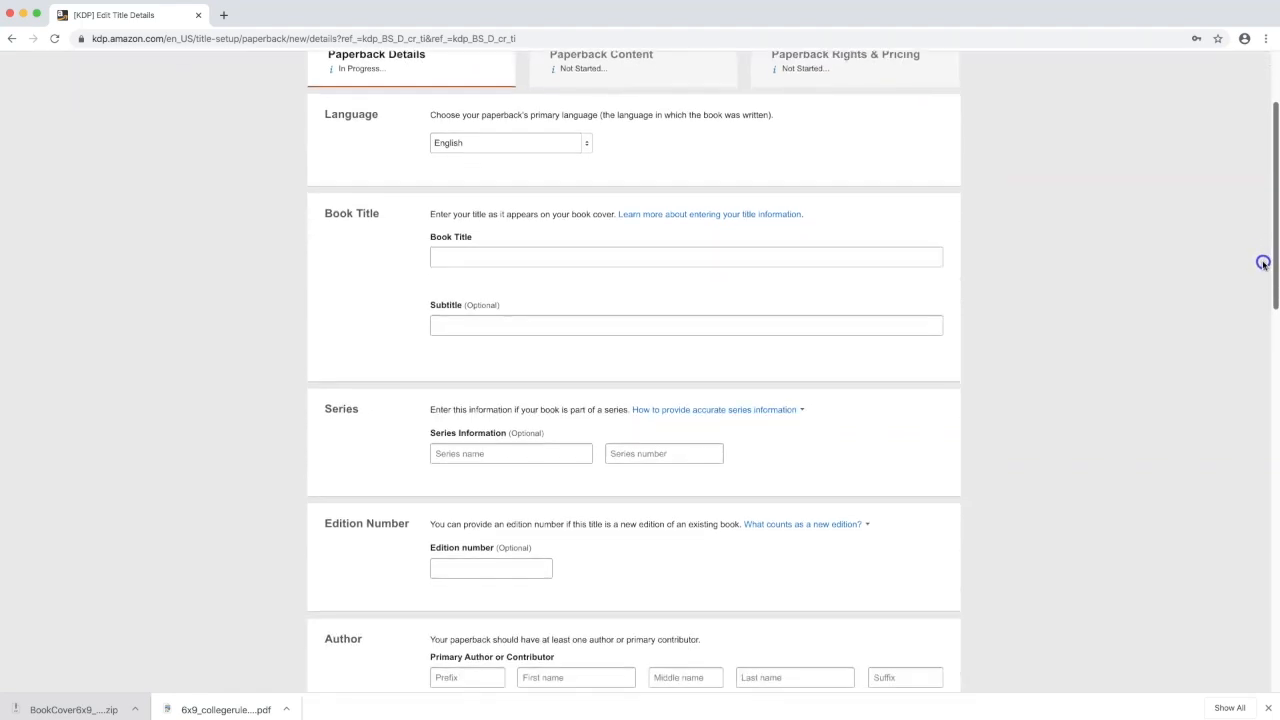
left_click(866, 208)
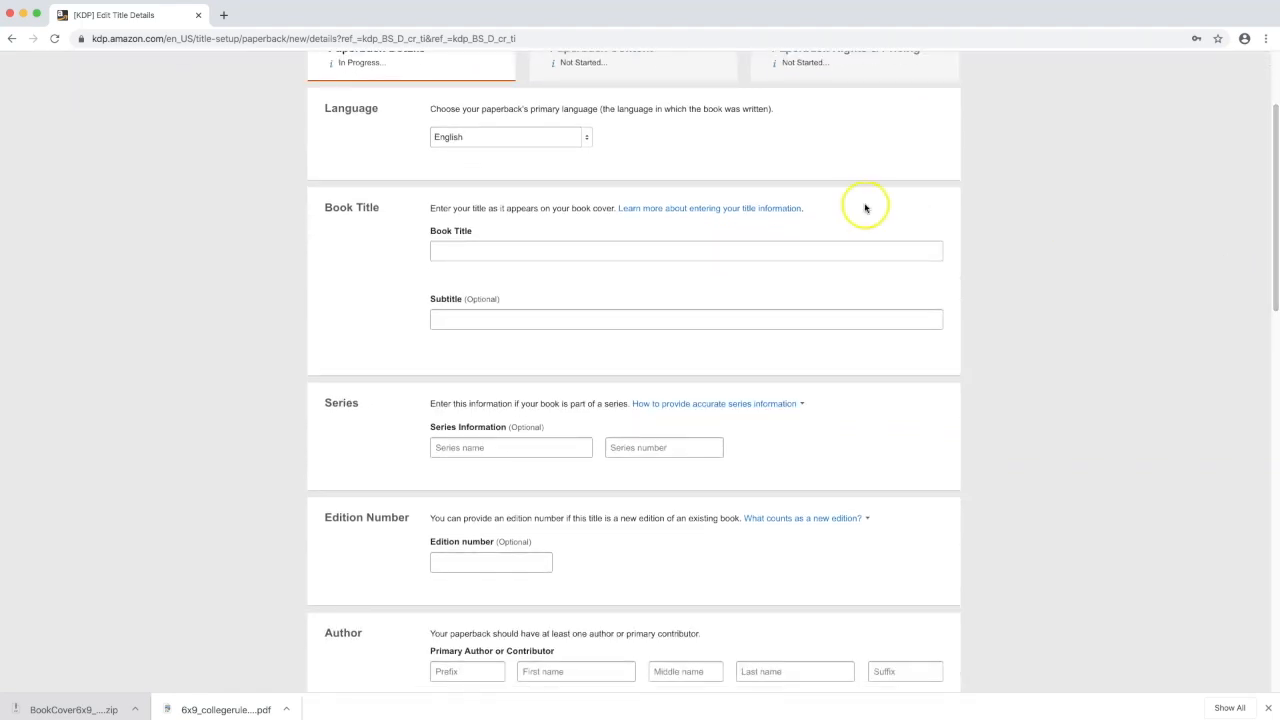
left_click(449, 249)
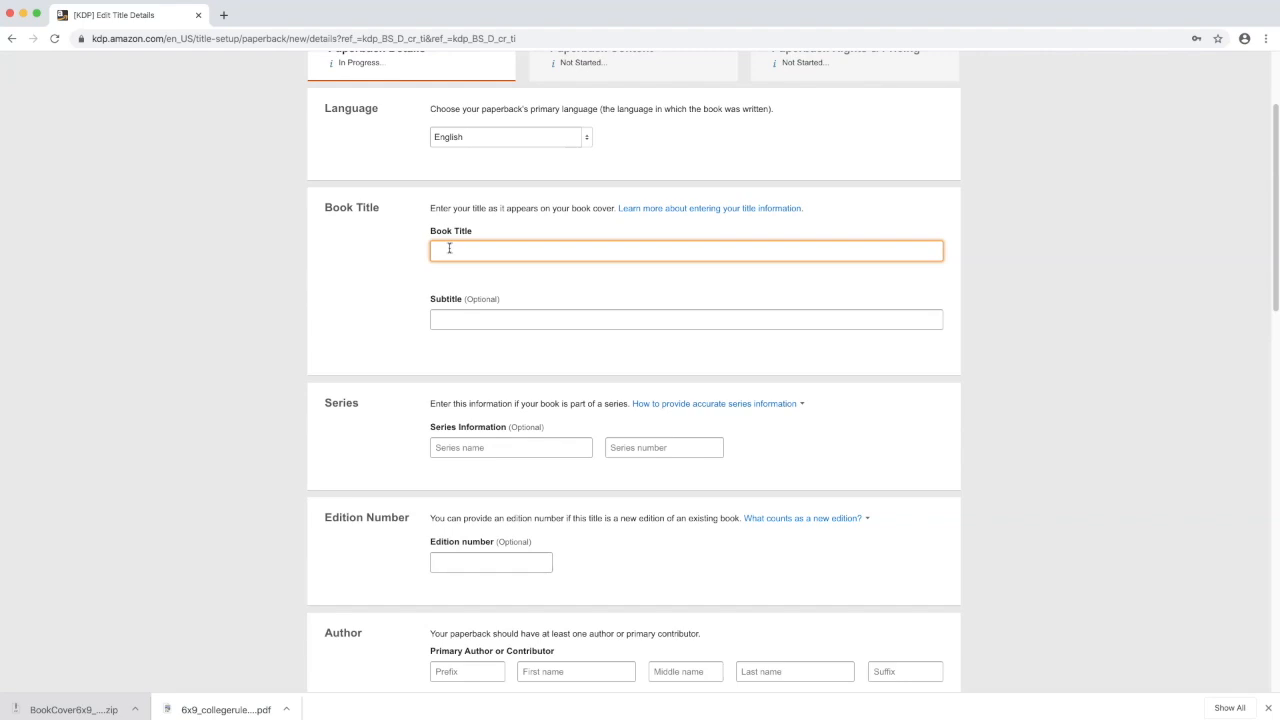
type("Mie")
type("eage Lo")
type("g")
Step: Enter Teal Blue as the paperback's subtitle
left_click(439, 316)
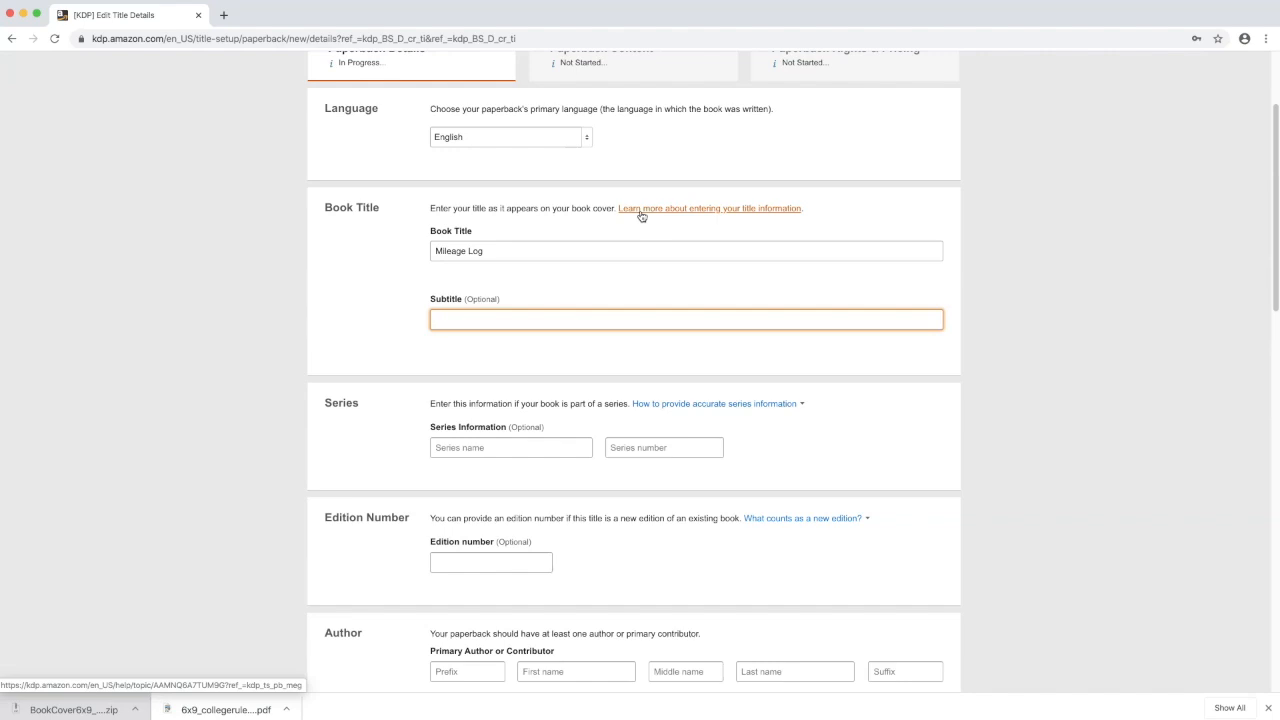
left_click(594, 318)
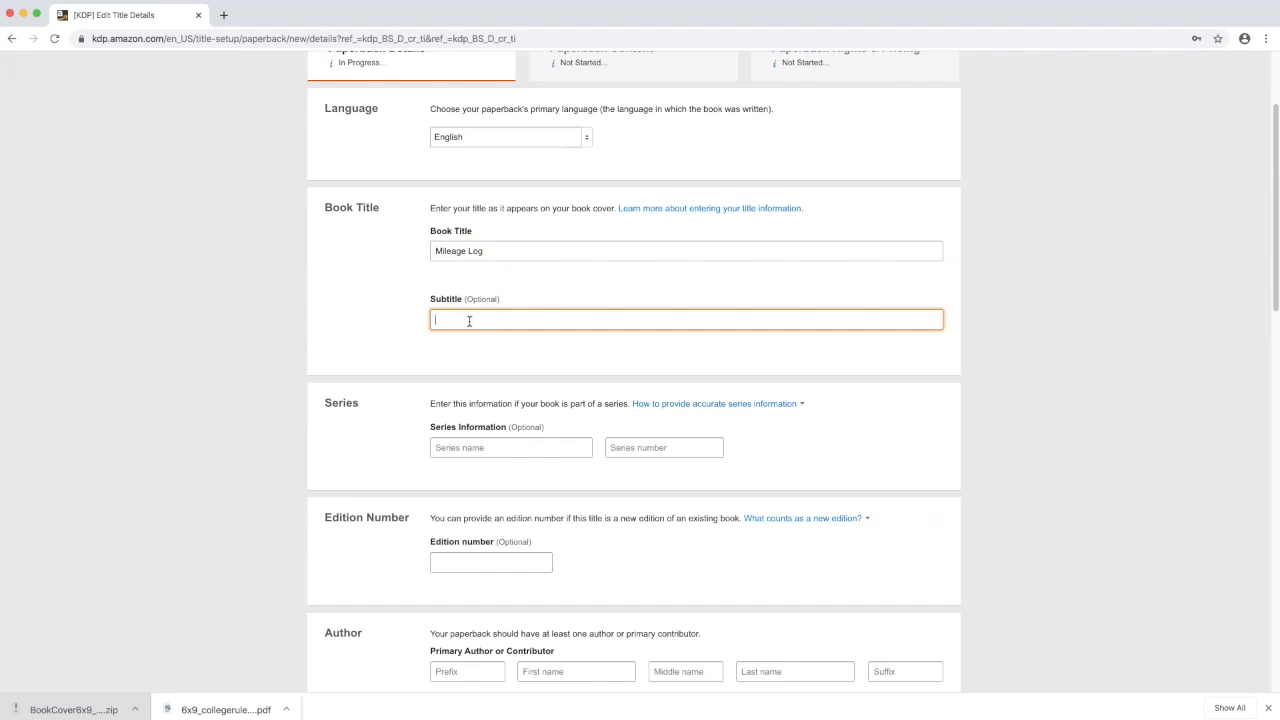
type("Teal Blue")
Step: Fill in the series information with the name Business Log Books and series number 1
scroll(1273, 265, "down", 5)
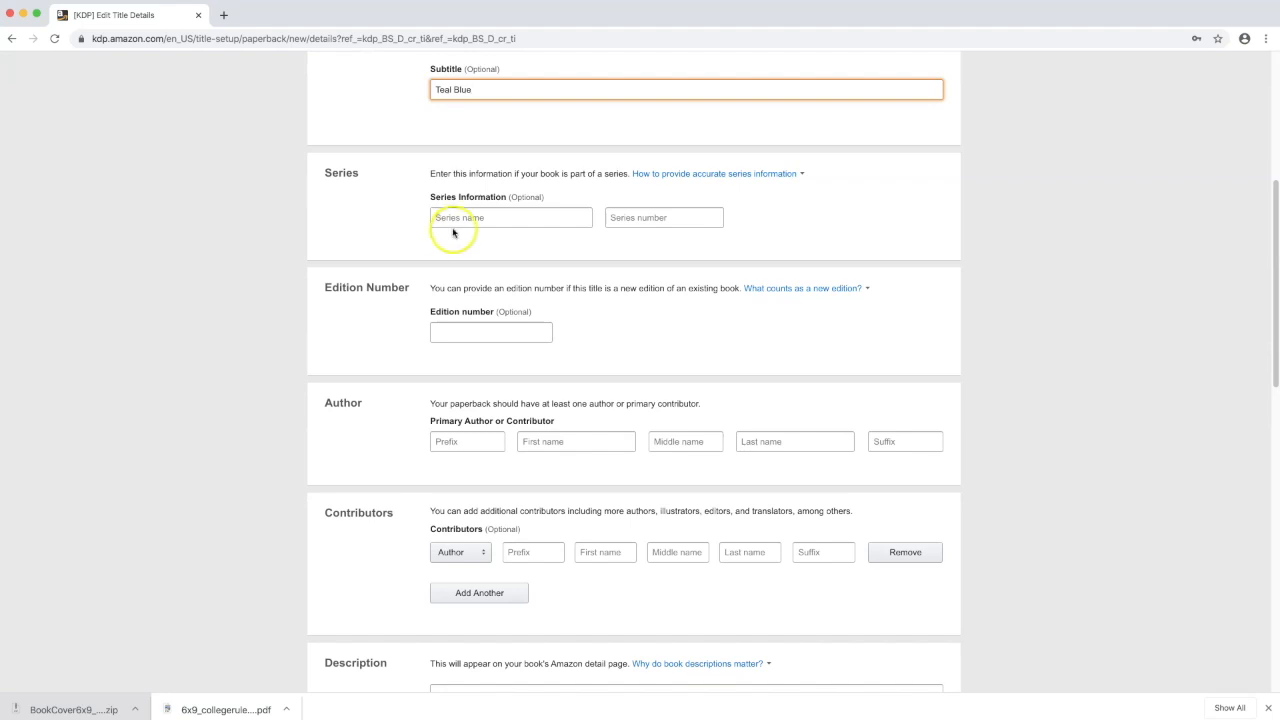
left_click(456, 218)
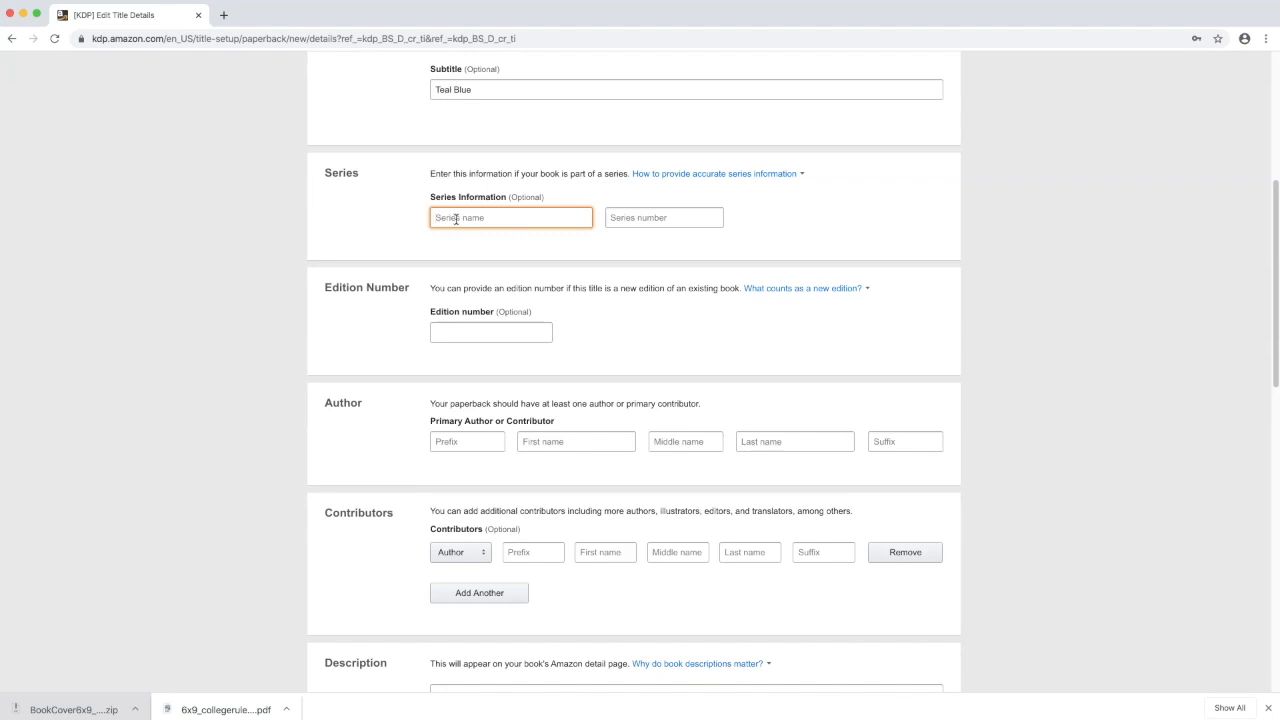
type("Business Log Books")
left_click(609, 216)
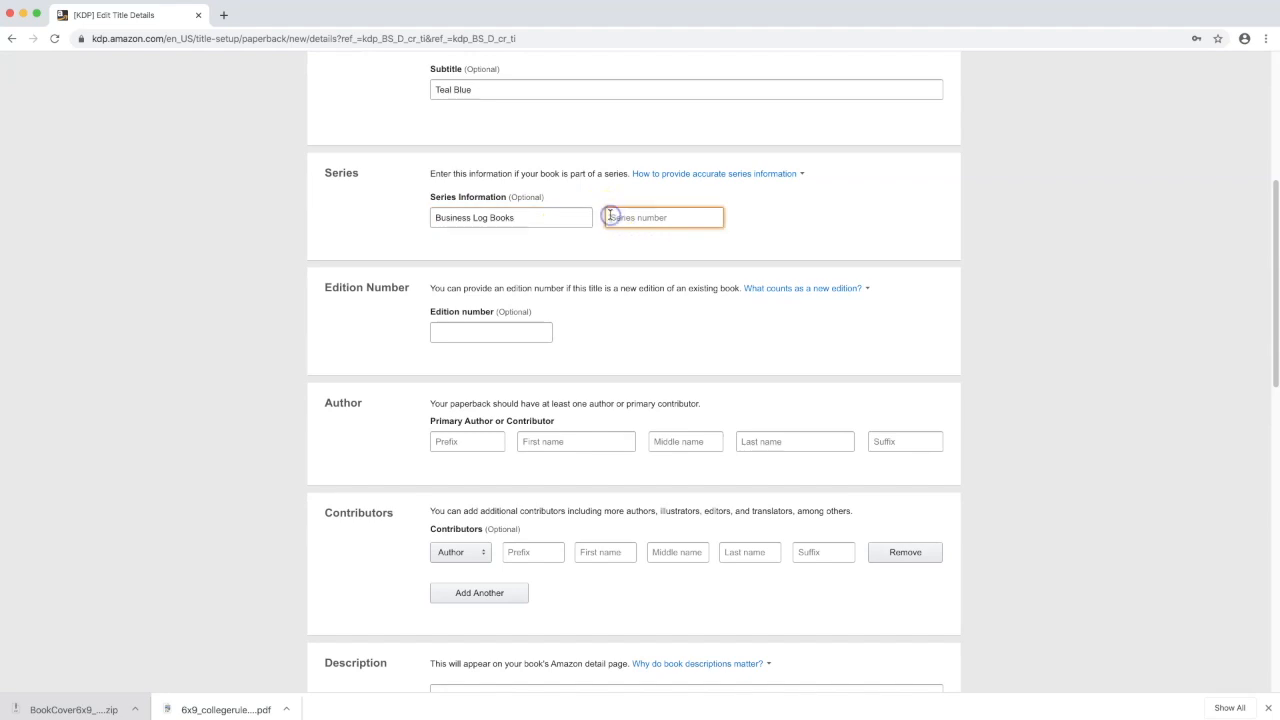
type("1")
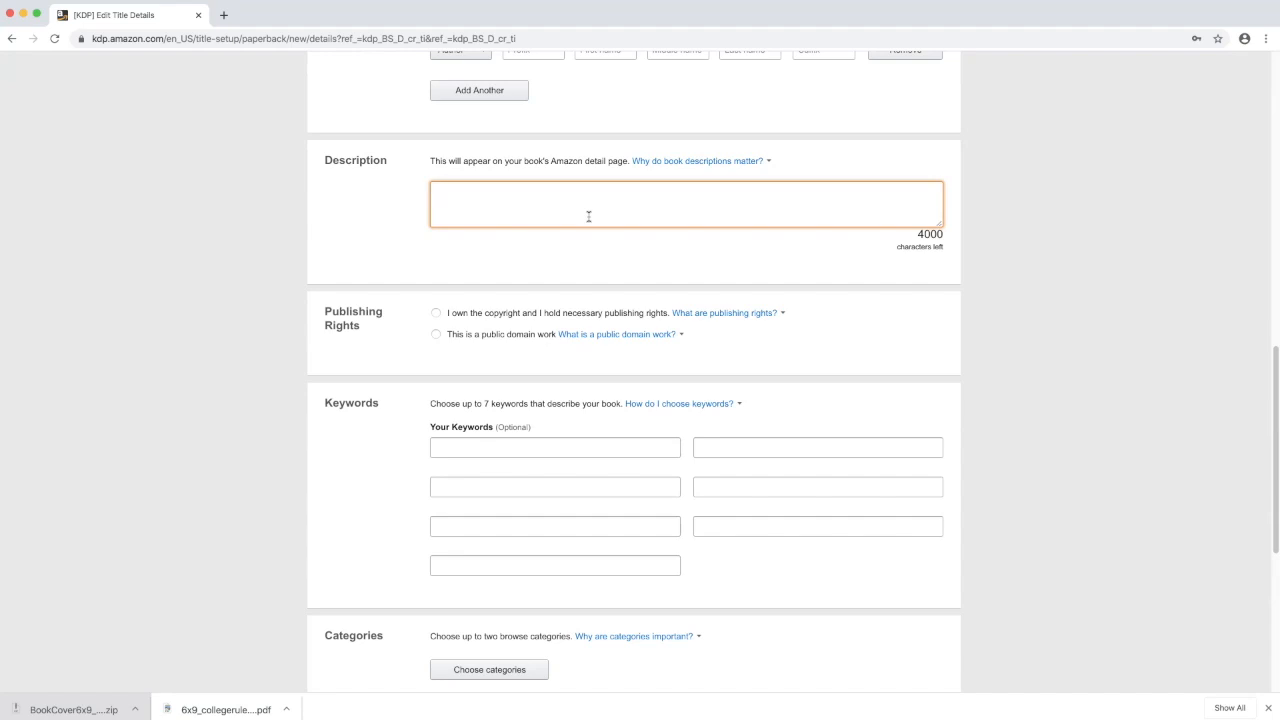
Step: Begin the book description in HTML with <p>Paragraph 1</p>, followed on a new line by <ul><li>List item 1</li>
type("<p>Paragraph 1<")
key("Return")
type("/p> ")
type("<")
key("BackSpace")
key("BackSpace")
type("ul><li")
type(">List item")
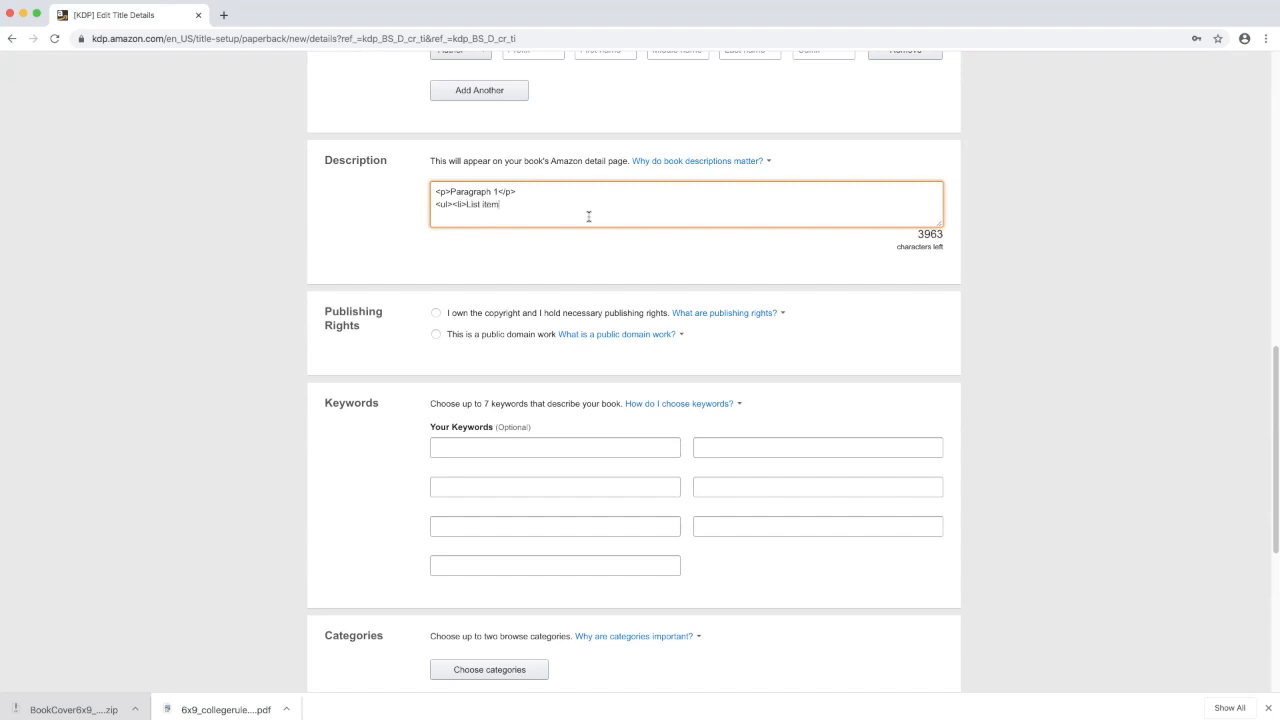
type(" 1</li> ")
Step: Continue the description on separate lines with <li>List item 2</li>, a closing </li> tag and <p>Brand info</p>
type("<li>")
type("List ")
type("item 2</l")
type("i>")
key("Return")
type("</li> </")
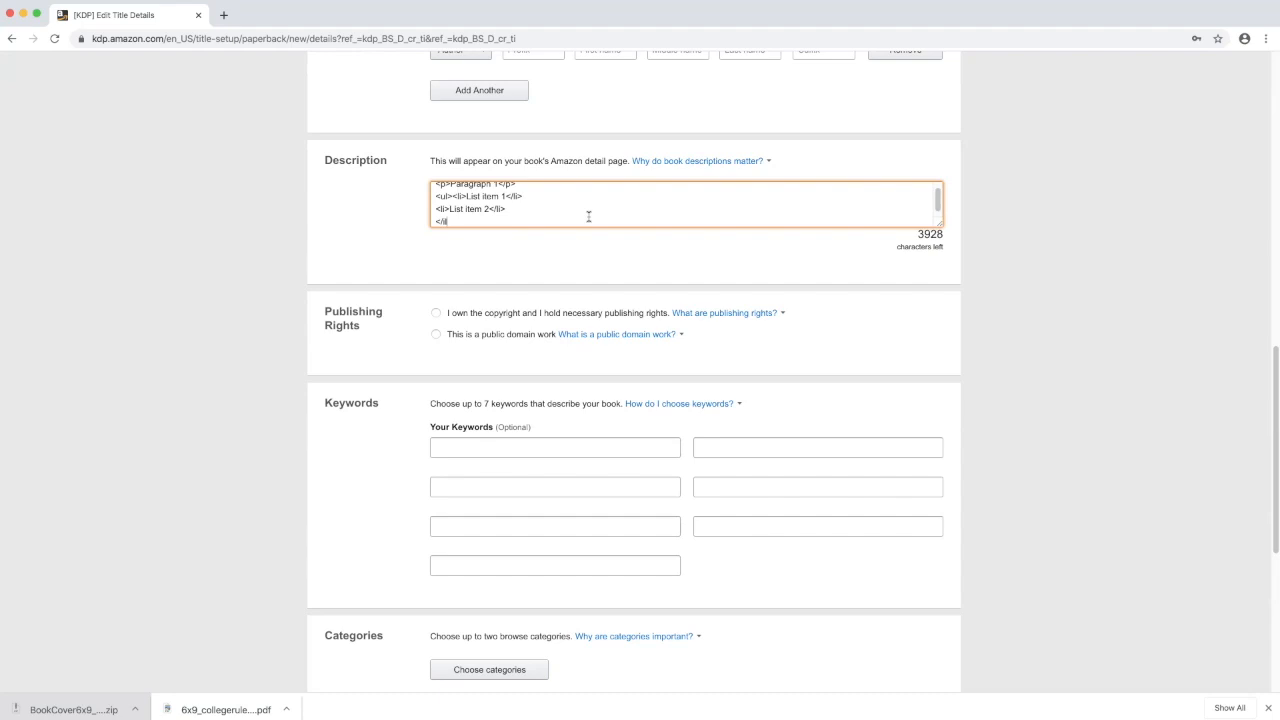
type("ul>")
key("Return")
type("<p>")
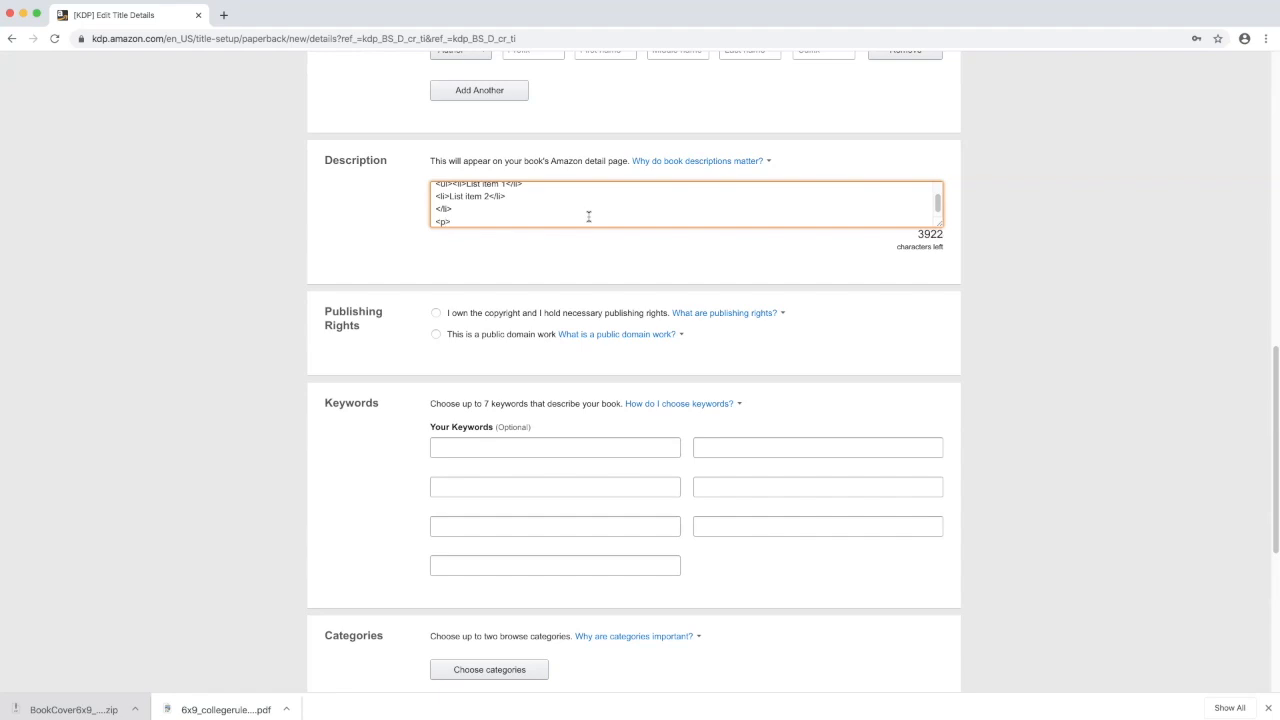
type("Brand info</p>")
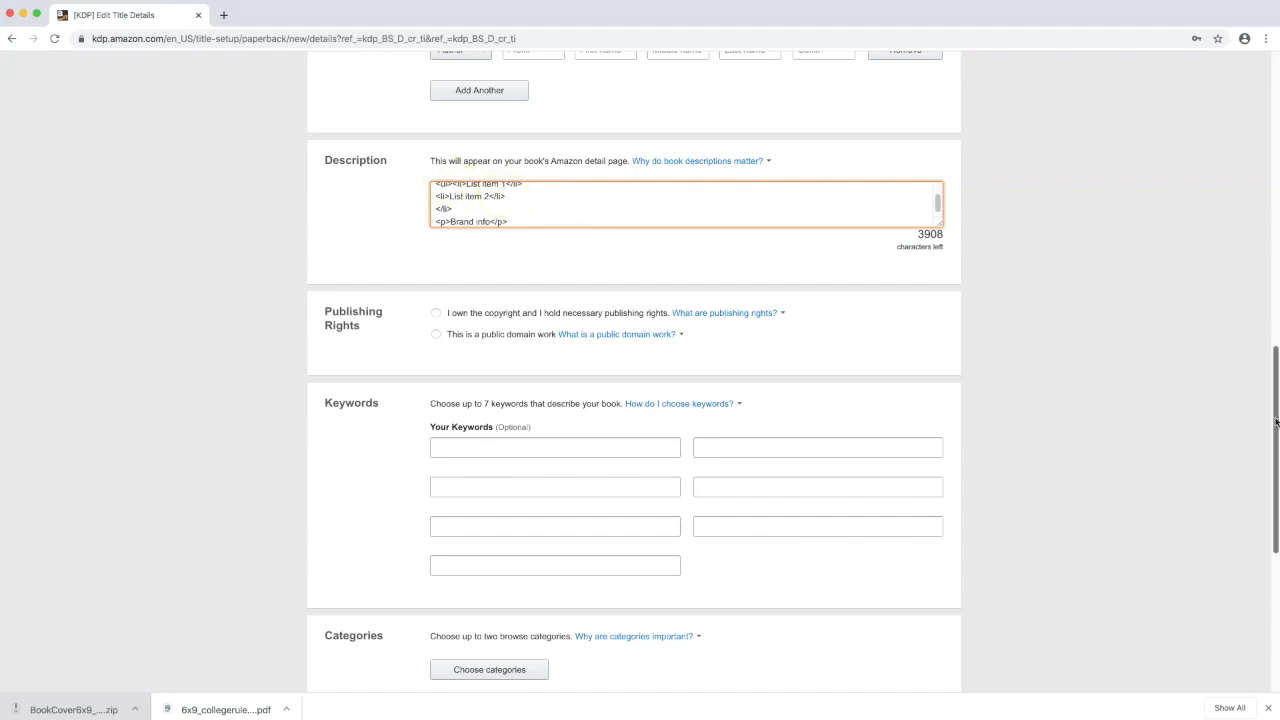
Step: Declare ownership of the copyright and publishing rights, and enter "mileage log car glove department small travel size" as the first keyword
left_click_drag(1275, 422, 1273, 446)
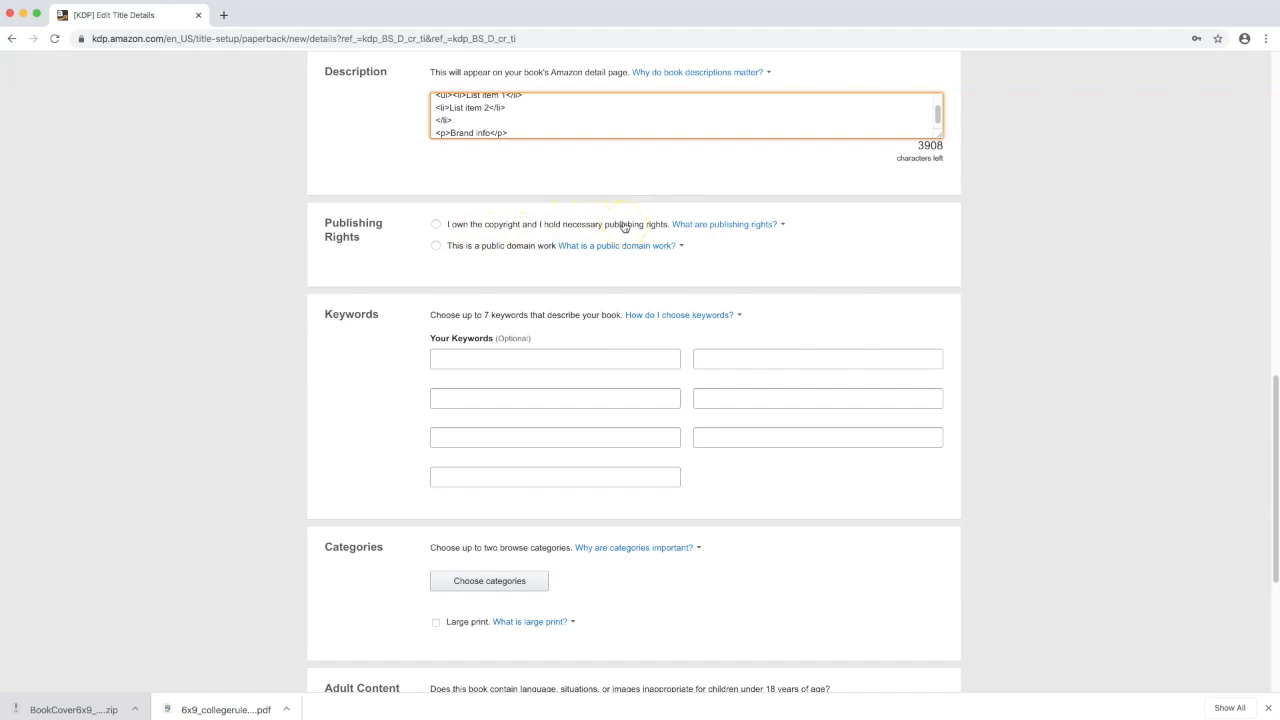
left_click(436, 225)
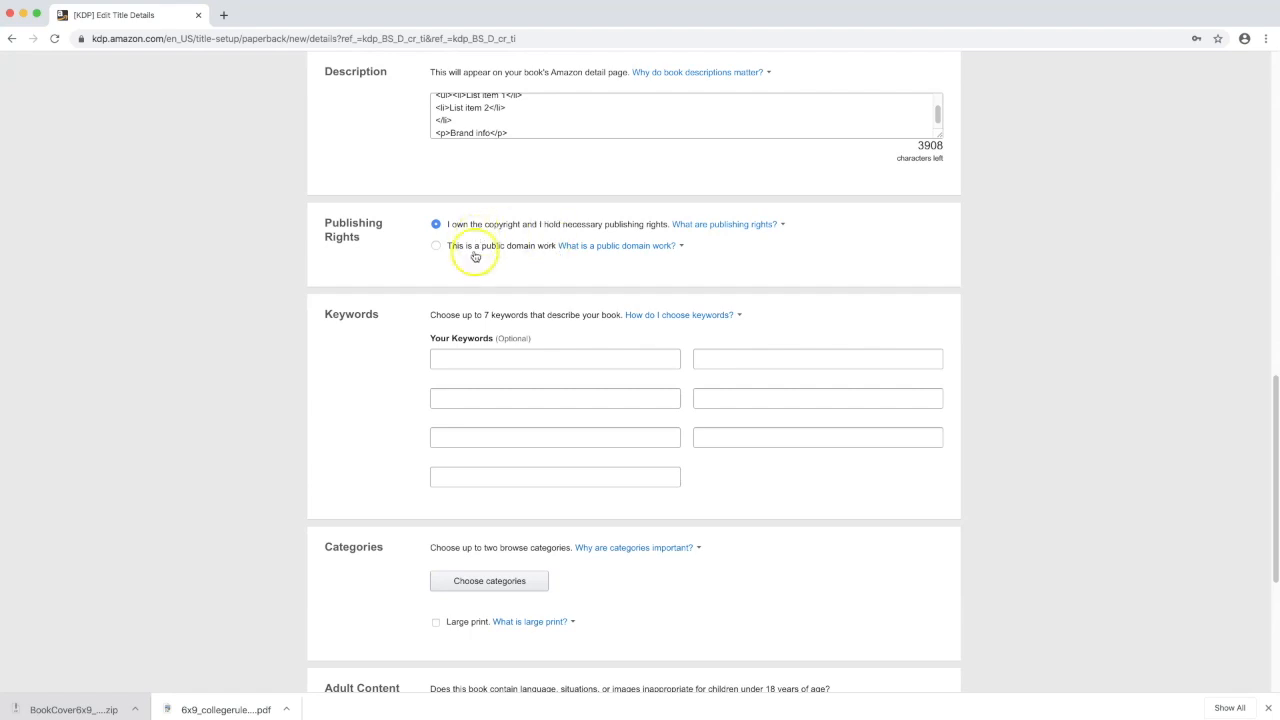
left_click(458, 352)
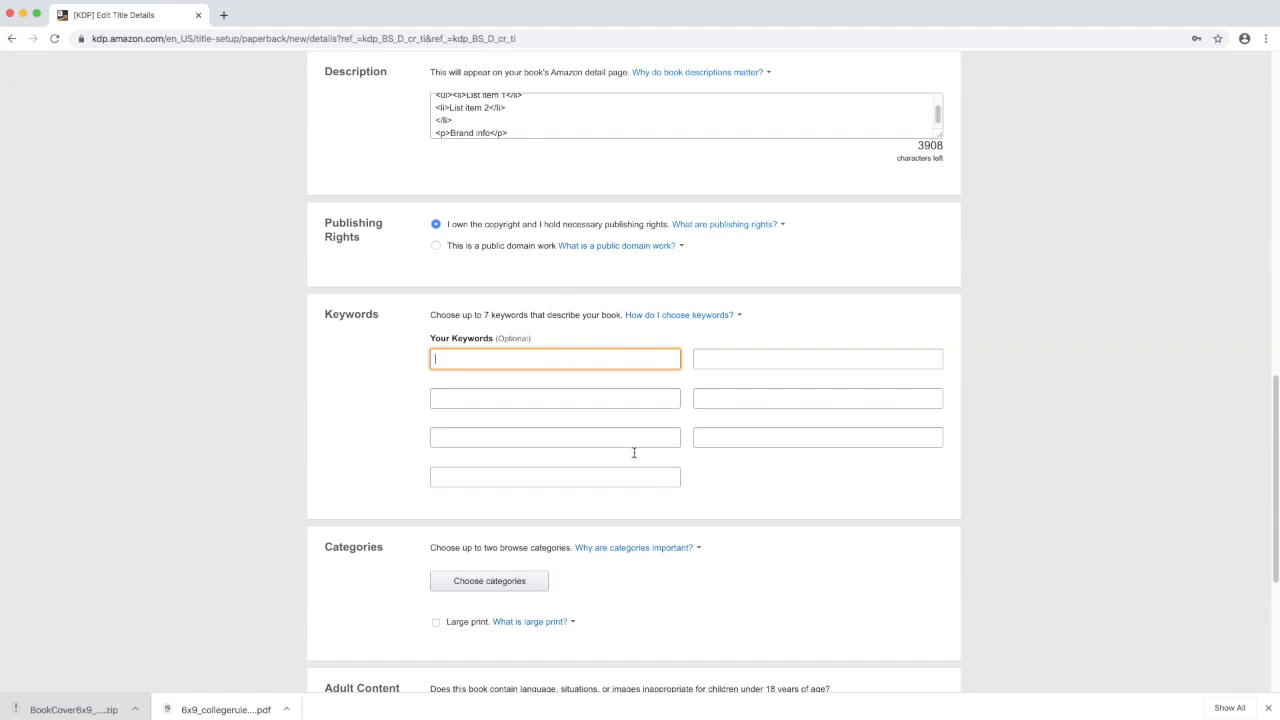
left_click(447, 336)
type("mileage log car glove department small travel size")
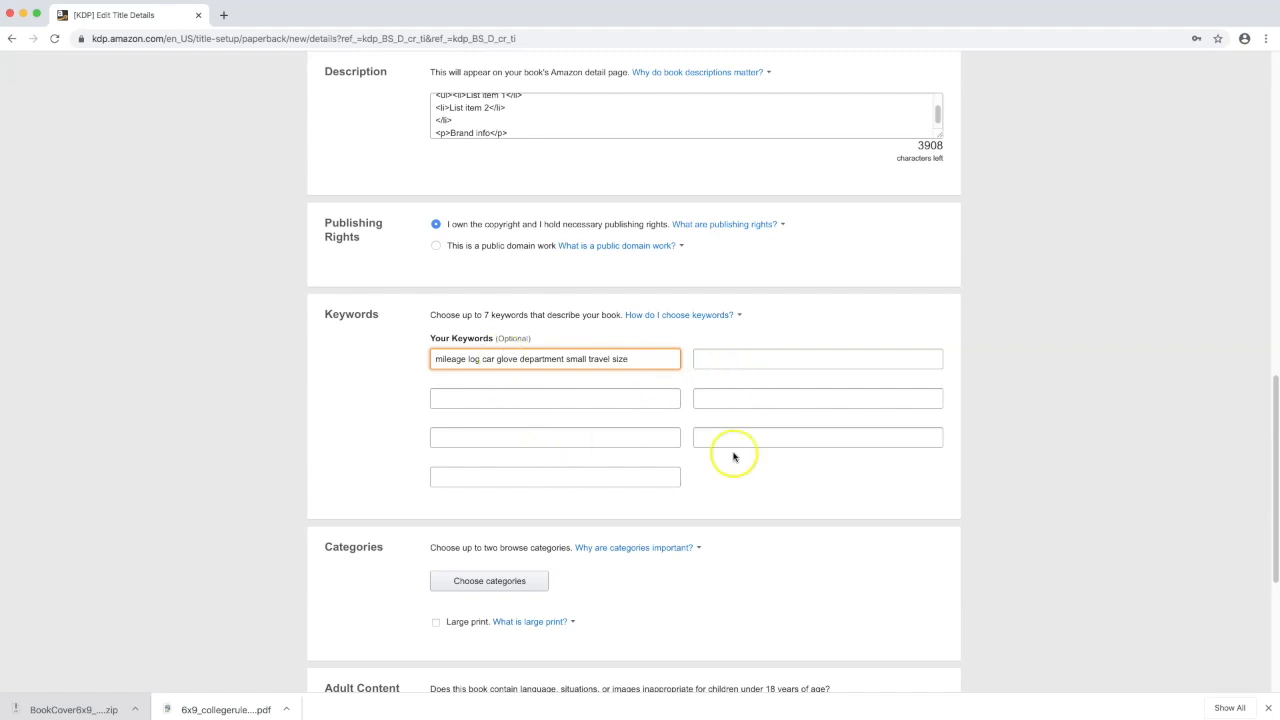
Step: Choose Nonfiction > Business & Economics > Bookkeeping as the book's first browse category
left_click_drag(1266, 423, 1265, 488)
left_click(465, 404)
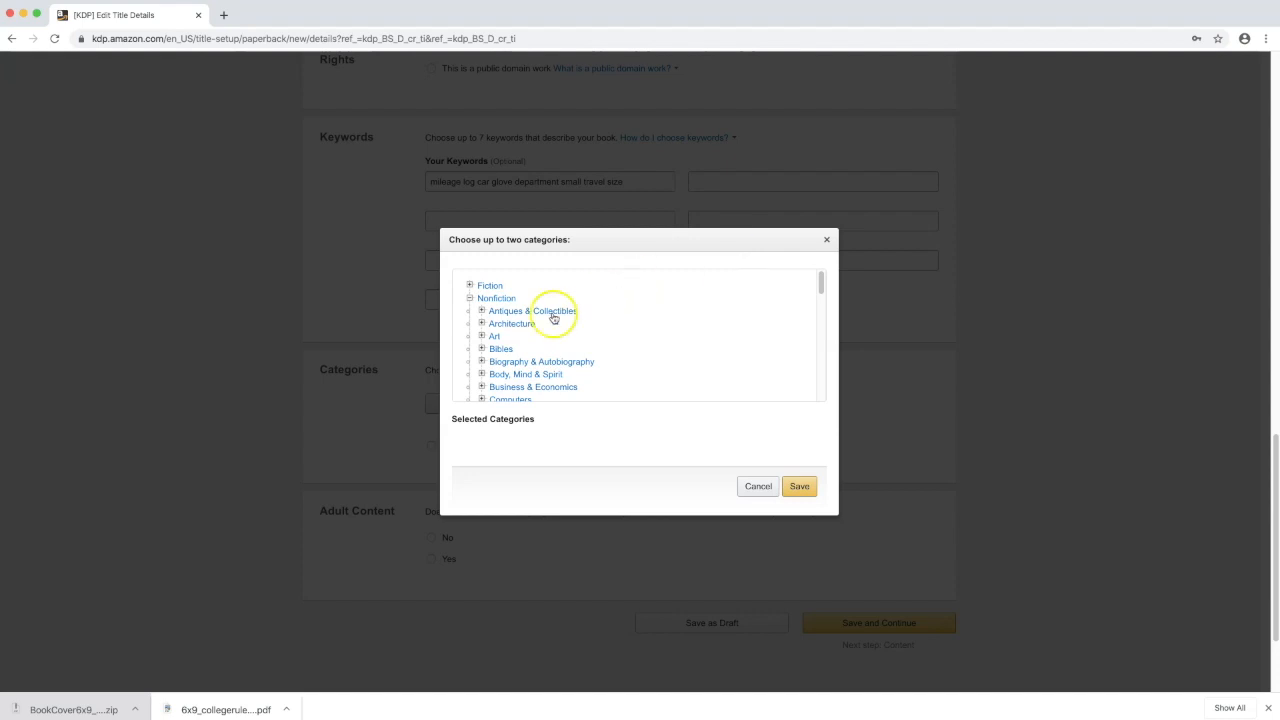
left_click(482, 388)
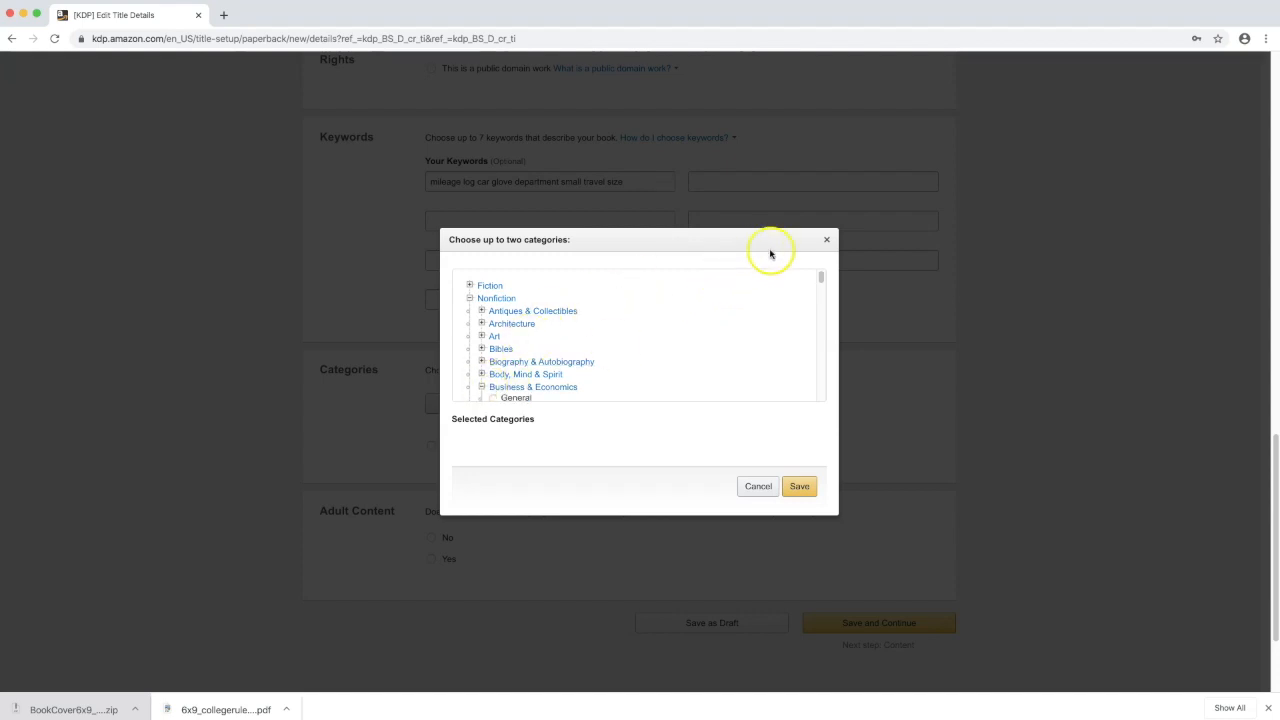
left_click_drag(818, 276, 816, 283)
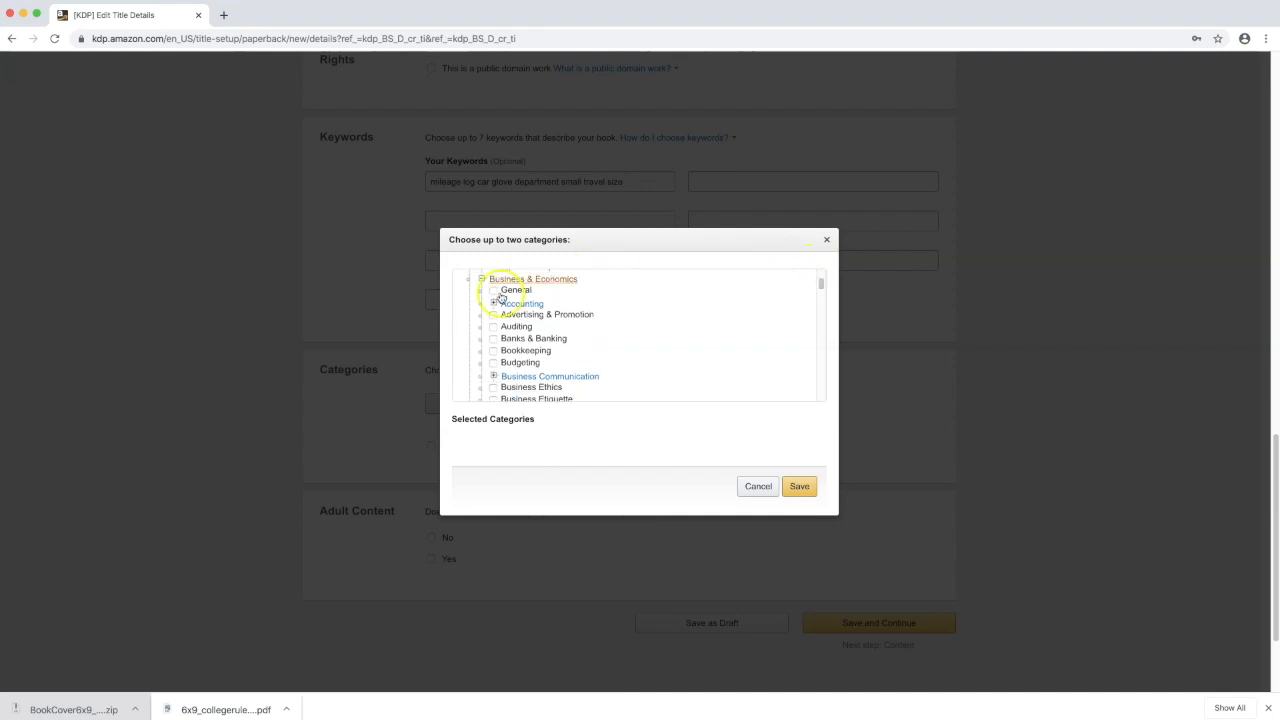
left_click(493, 352)
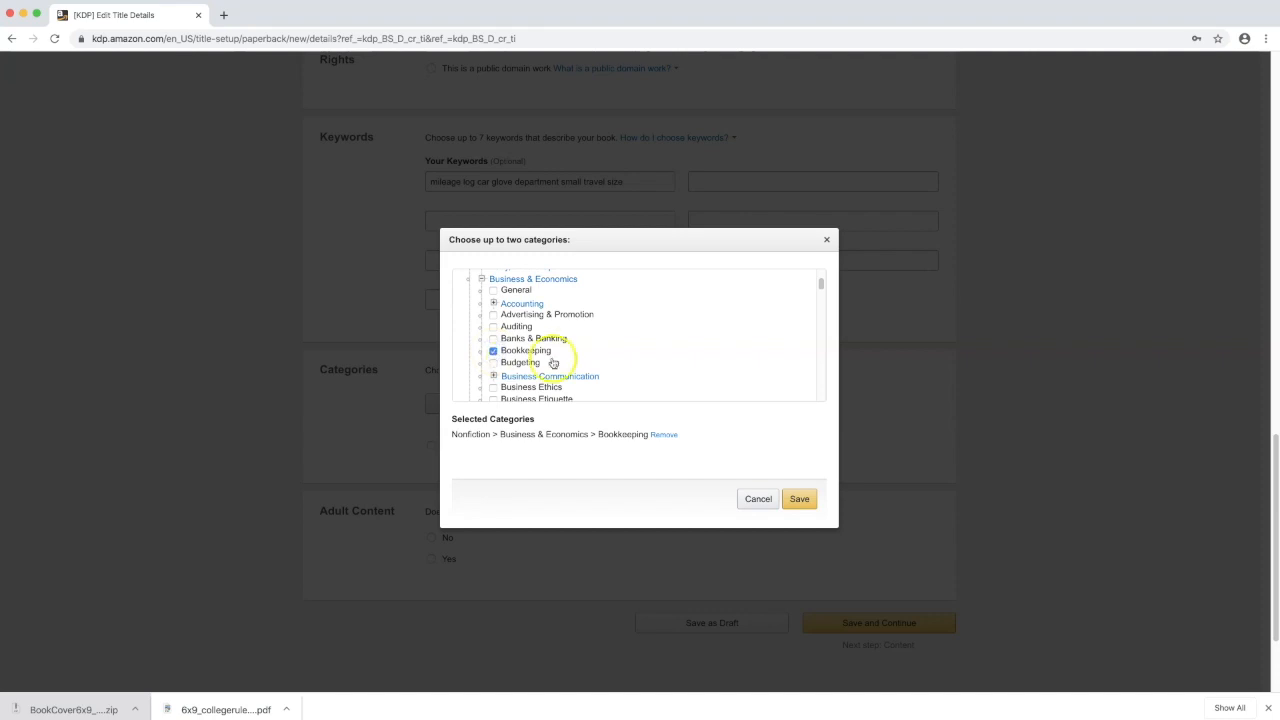
Step: Add Nonfiction > Business & Economics > Taxation > Small Business as the second browse category
left_click_drag(822, 284, 812, 310)
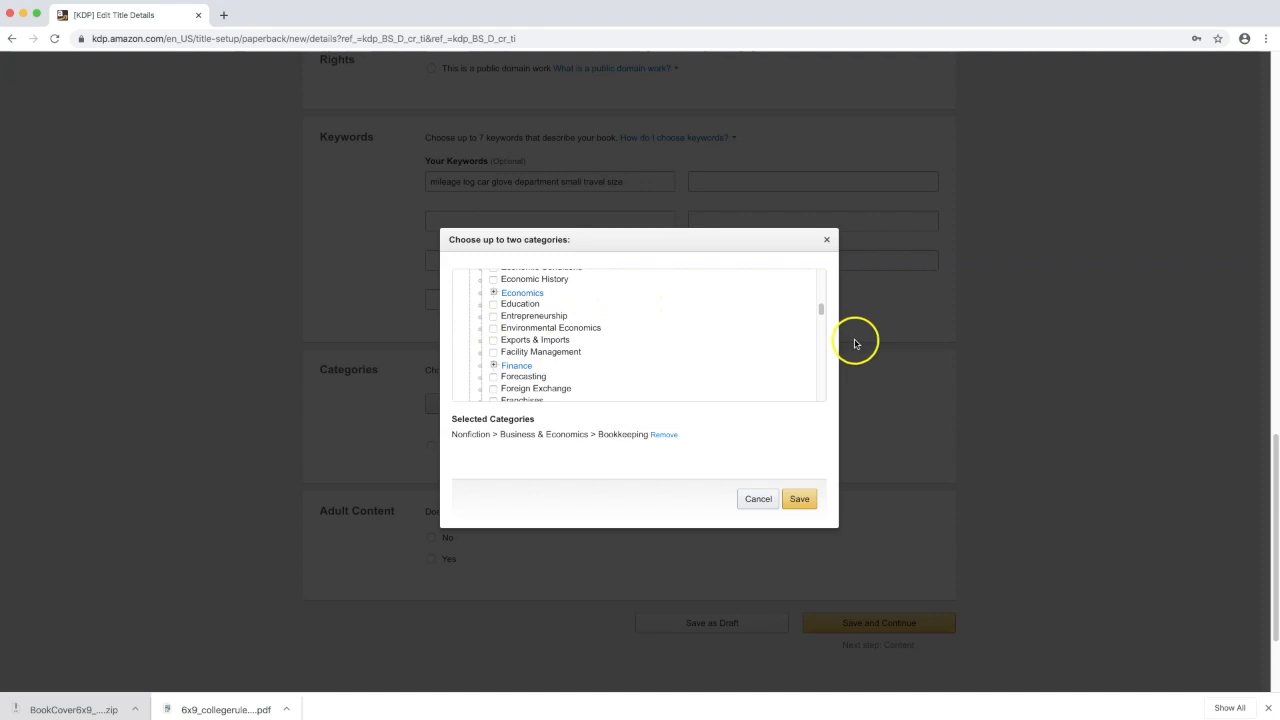
left_click_drag(819, 309, 809, 342)
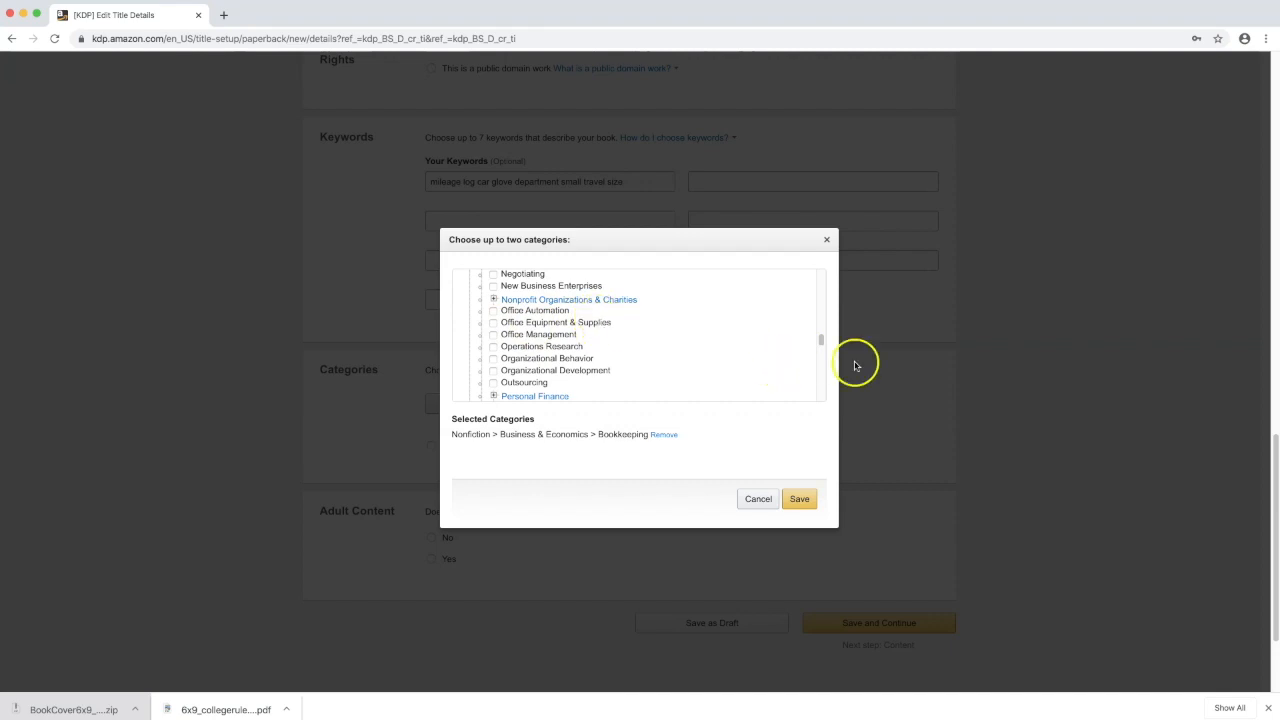
left_click_drag(821, 341, 813, 359)
left_click(493, 338)
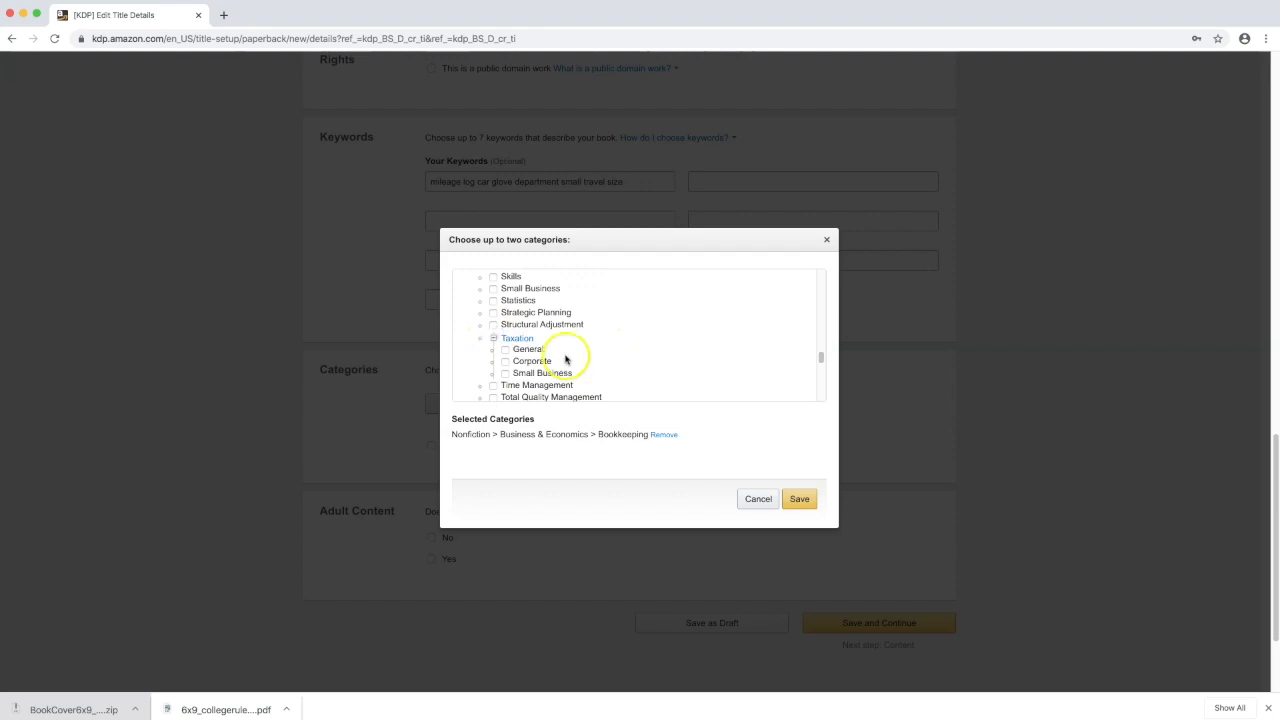
left_click(521, 375)
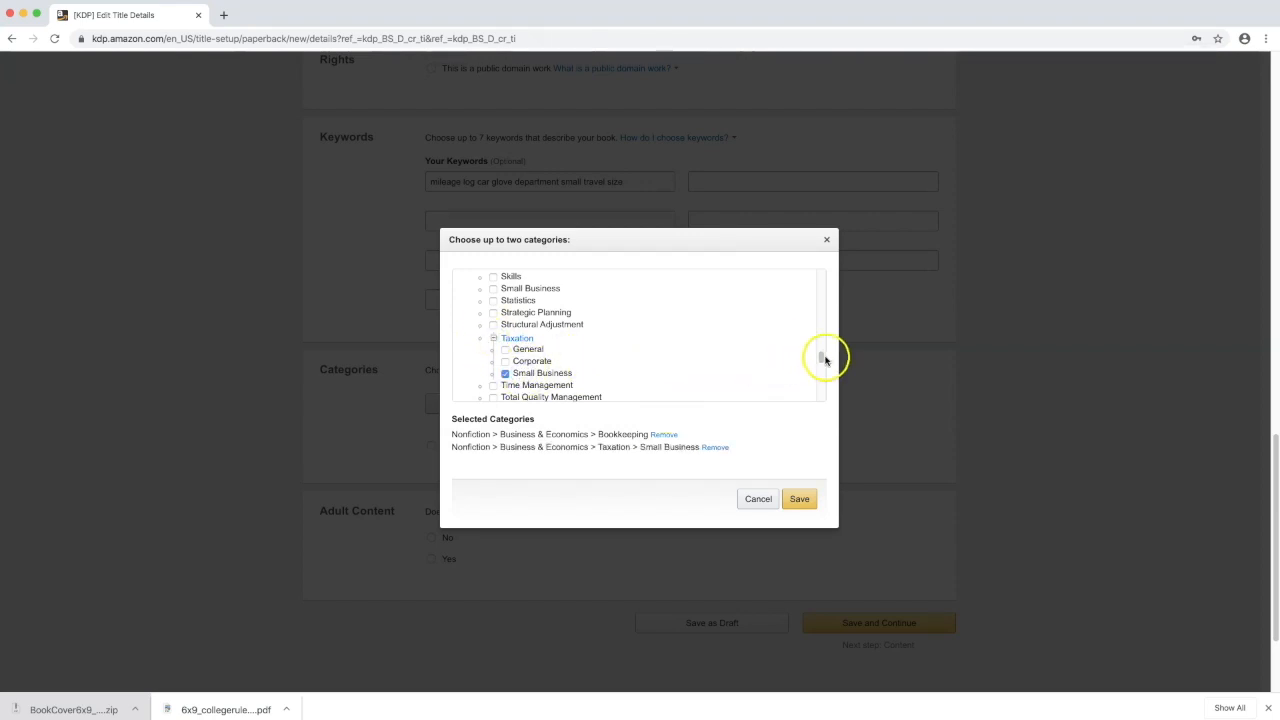
Step: Look over the remaining category list and save the two selected browse categories
left_click_drag(824, 361, 830, 275)
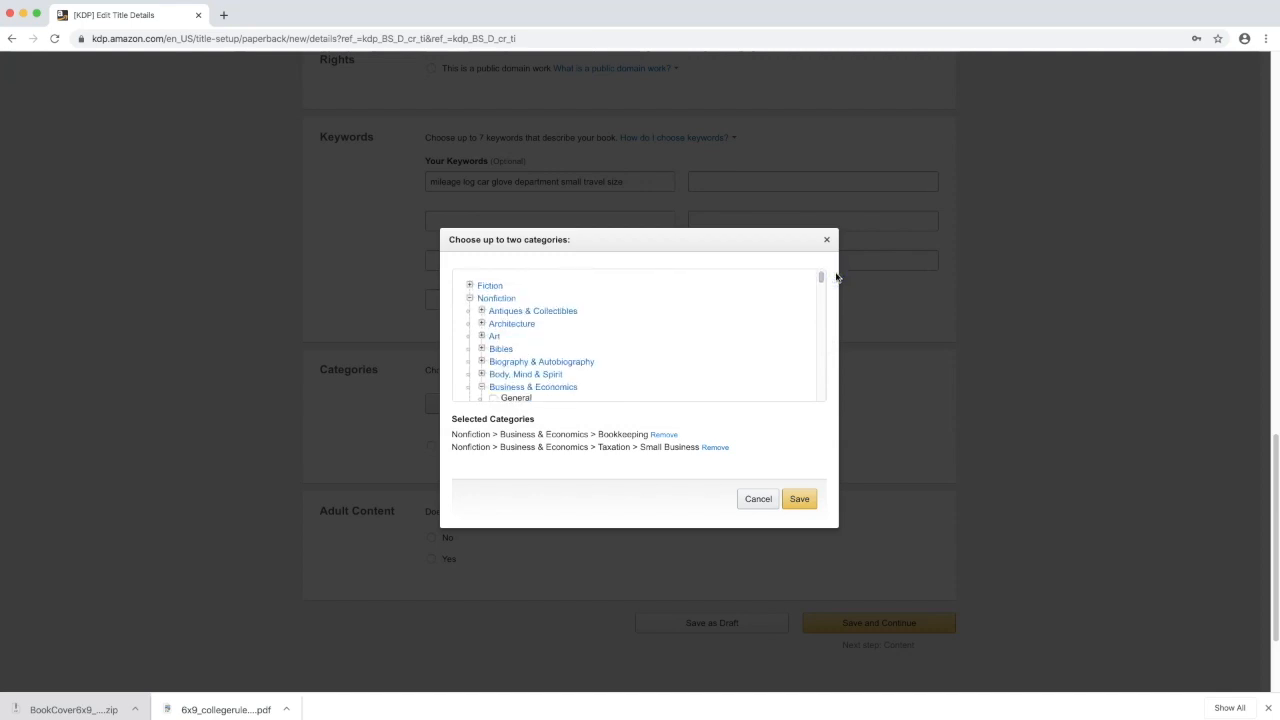
left_click(481, 388)
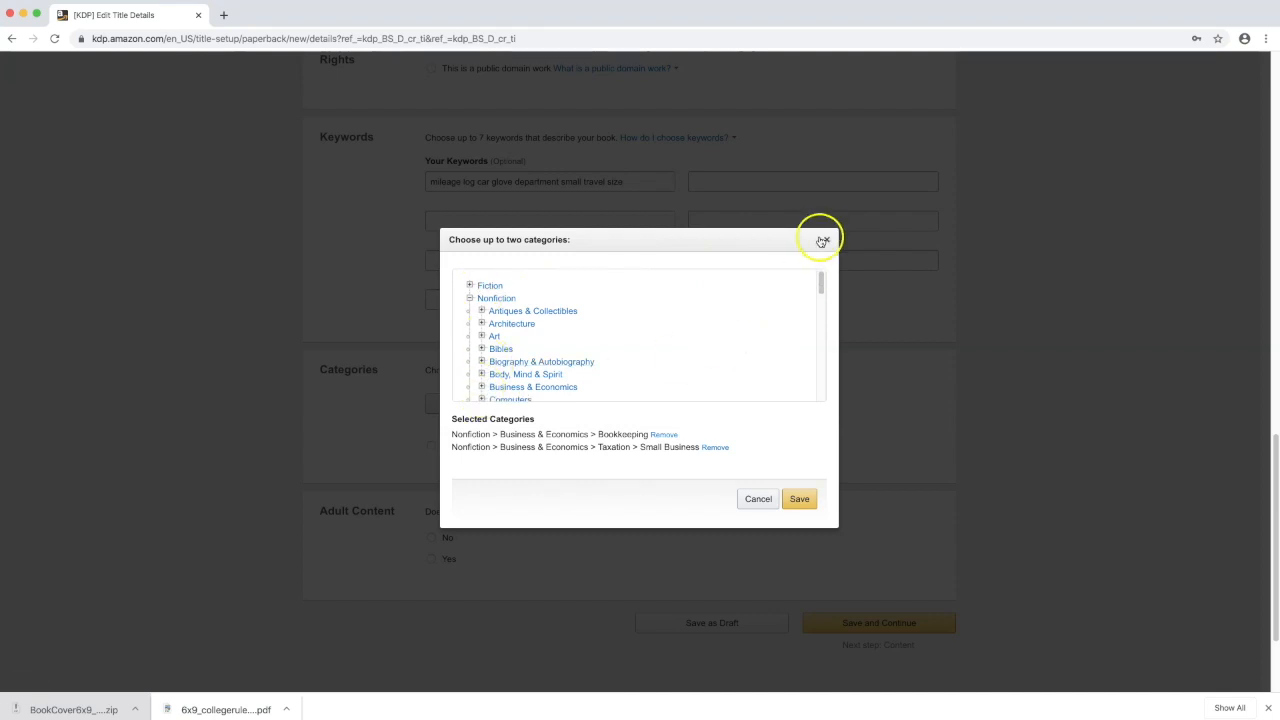
left_click_drag(822, 281, 812, 339)
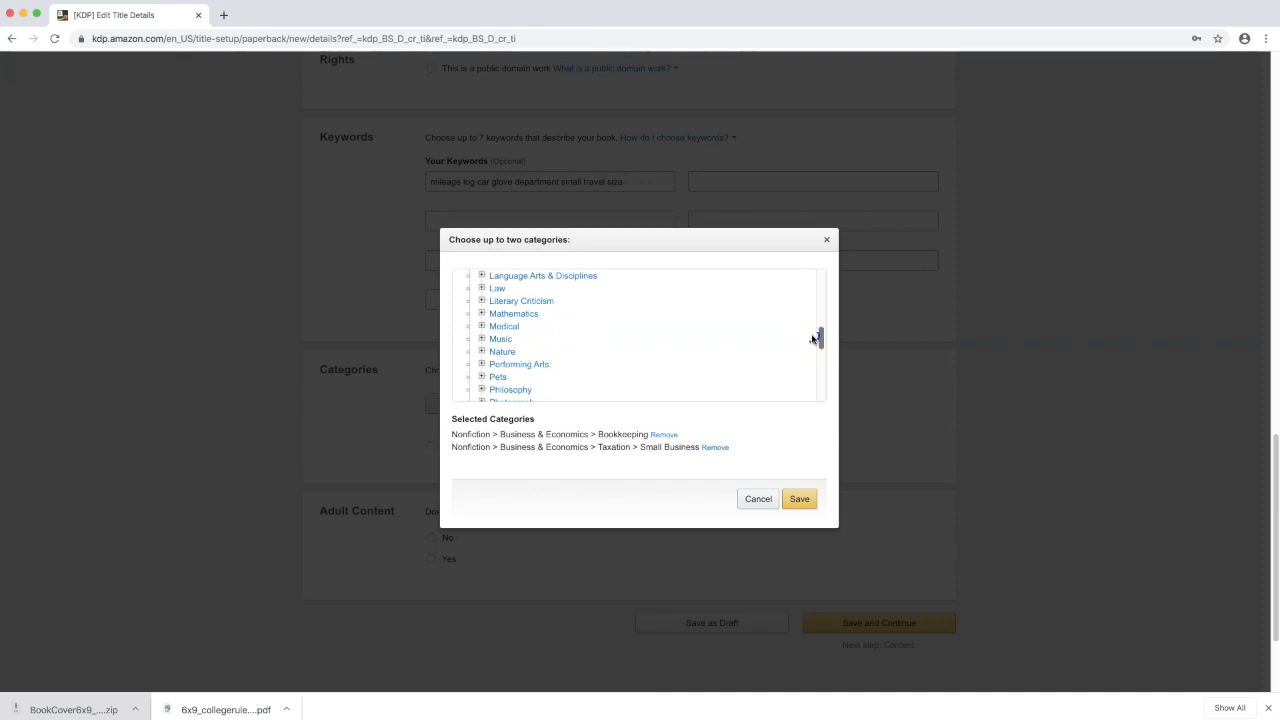
left_click(799, 499)
Step: Answer No to the adult content question, save the paperback details and continue to the content stage
left_click(513, 530)
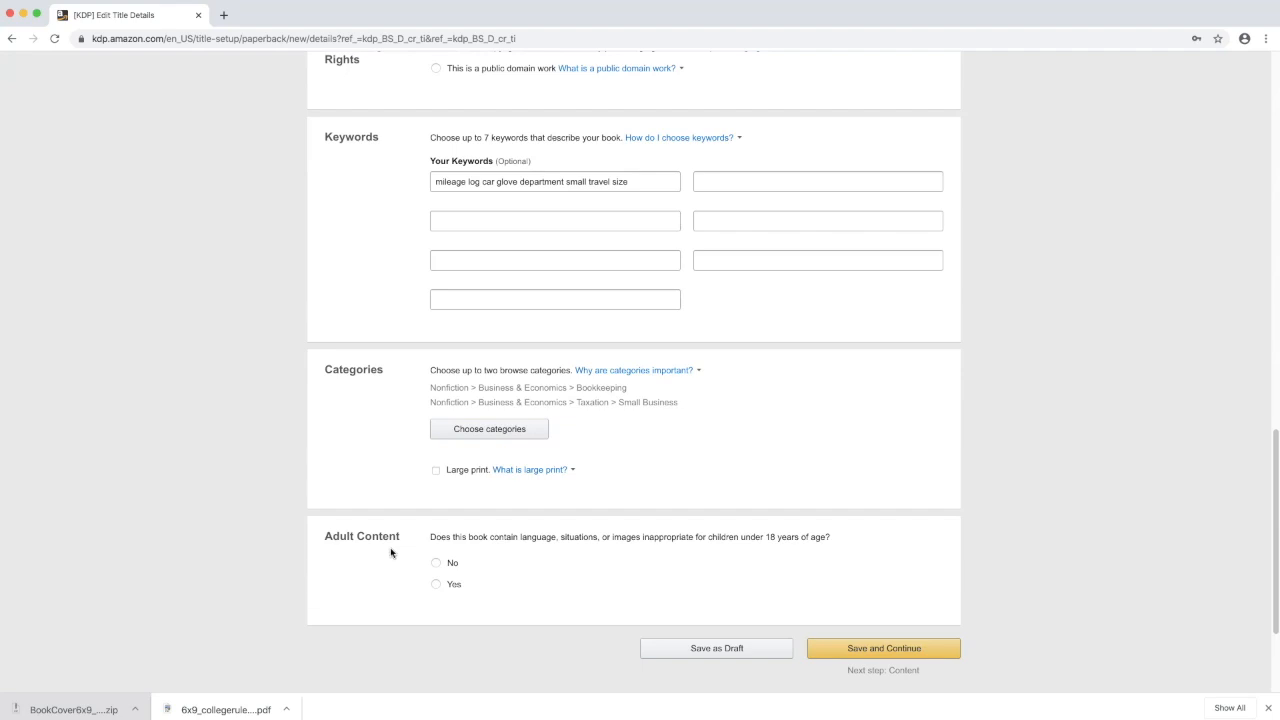
left_click(436, 563)
left_click(872, 648)
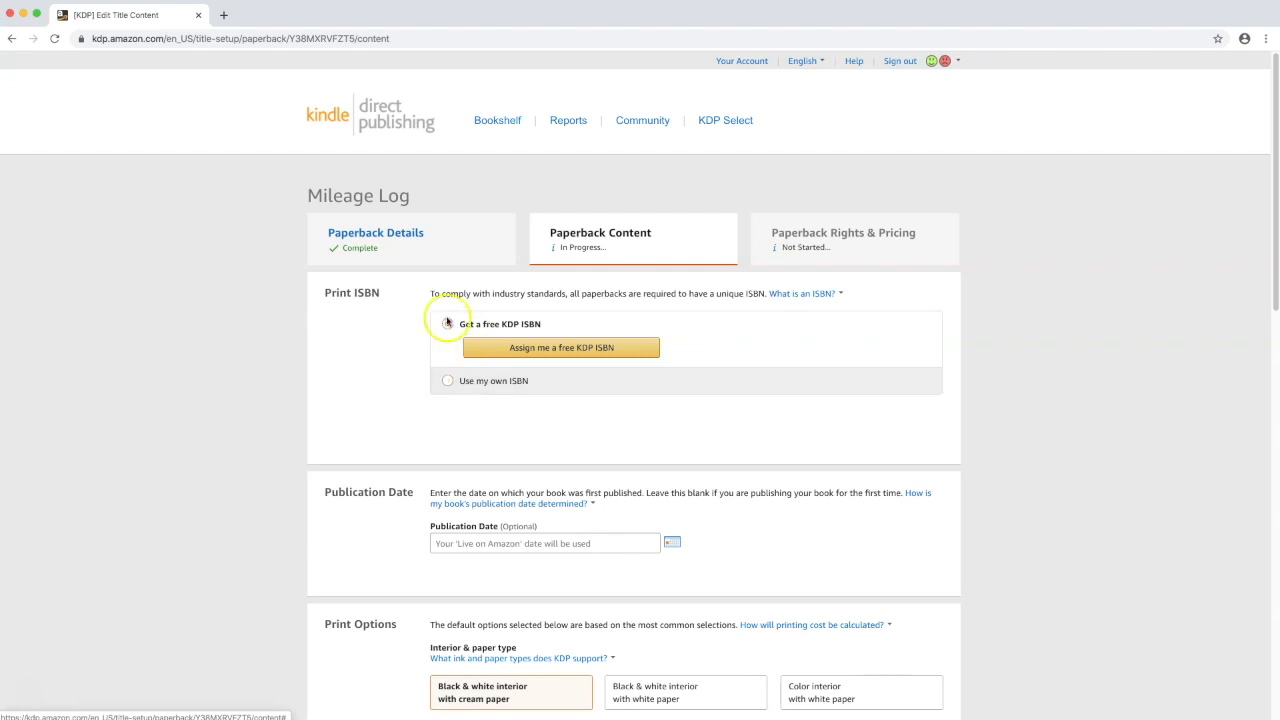
Step: Assign the book a free KDP ISBN, and choose a black & white interior with white paper, 6 x 9 in trim size and Bleed (PDF only)
left_click(541, 349)
left_click(1032, 420)
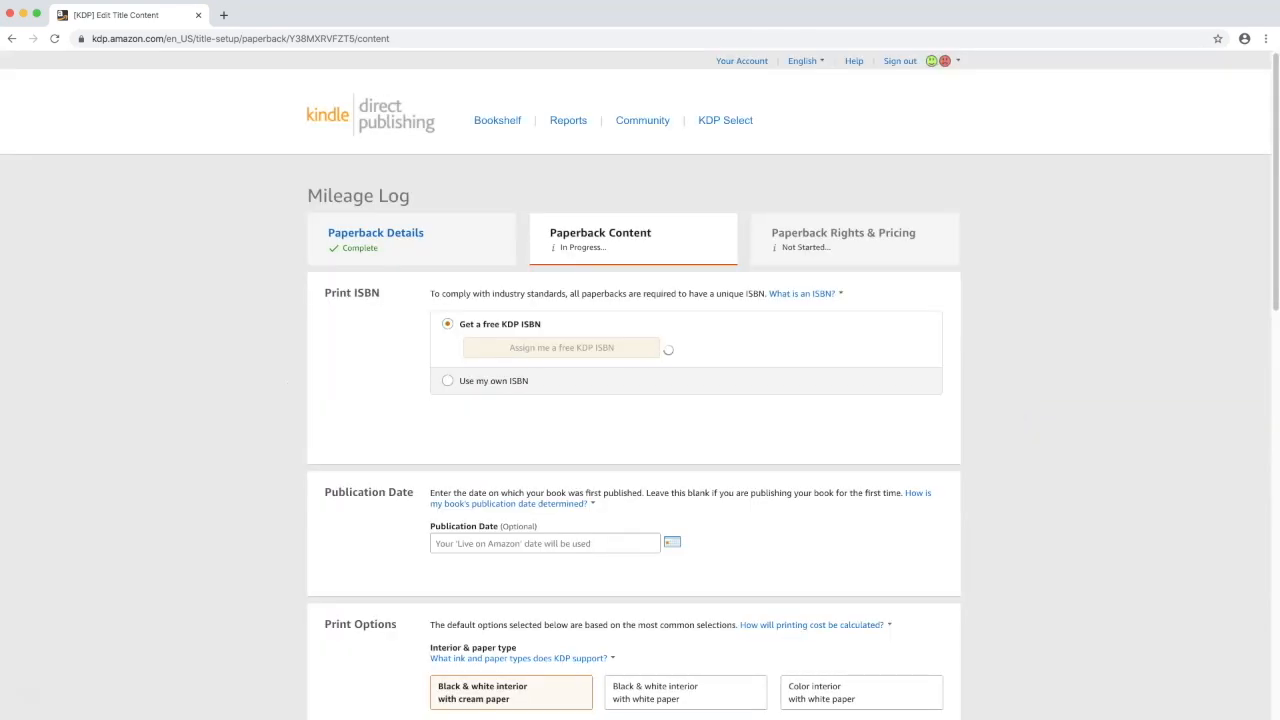
left_click_drag(1267, 179, 1234, 349)
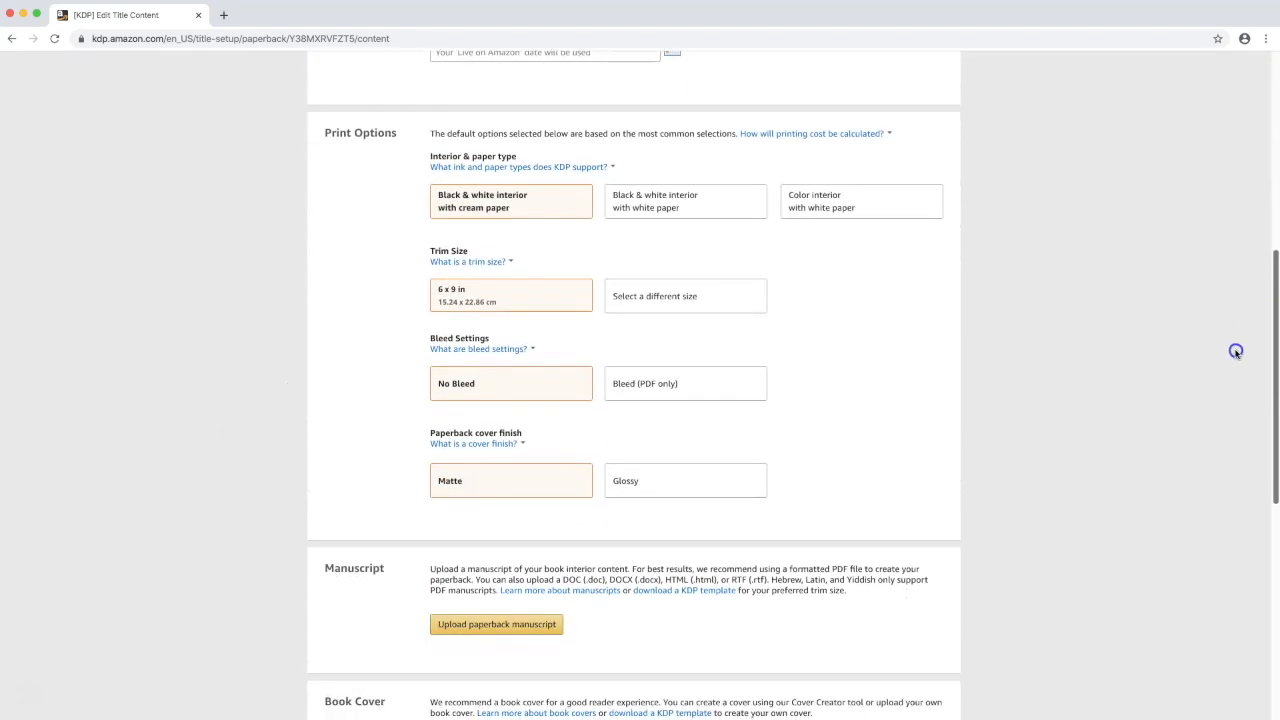
left_click(658, 199)
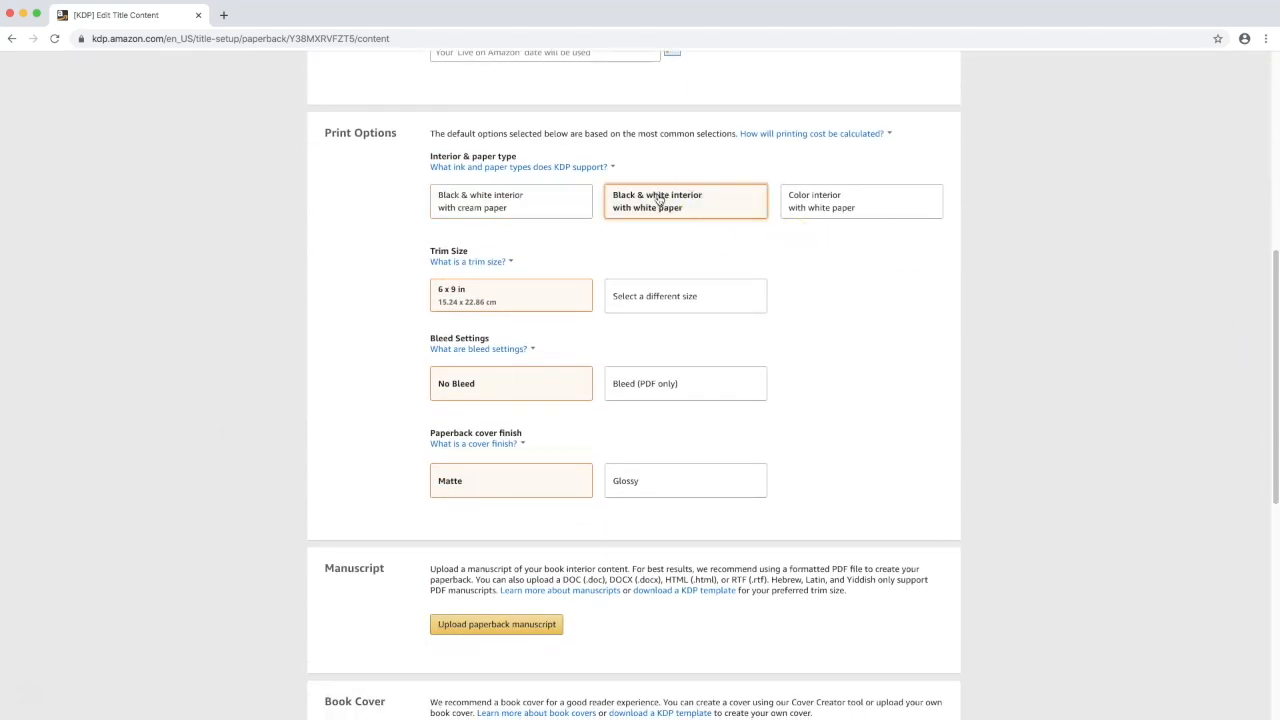
left_click(440, 305)
left_click(634, 388)
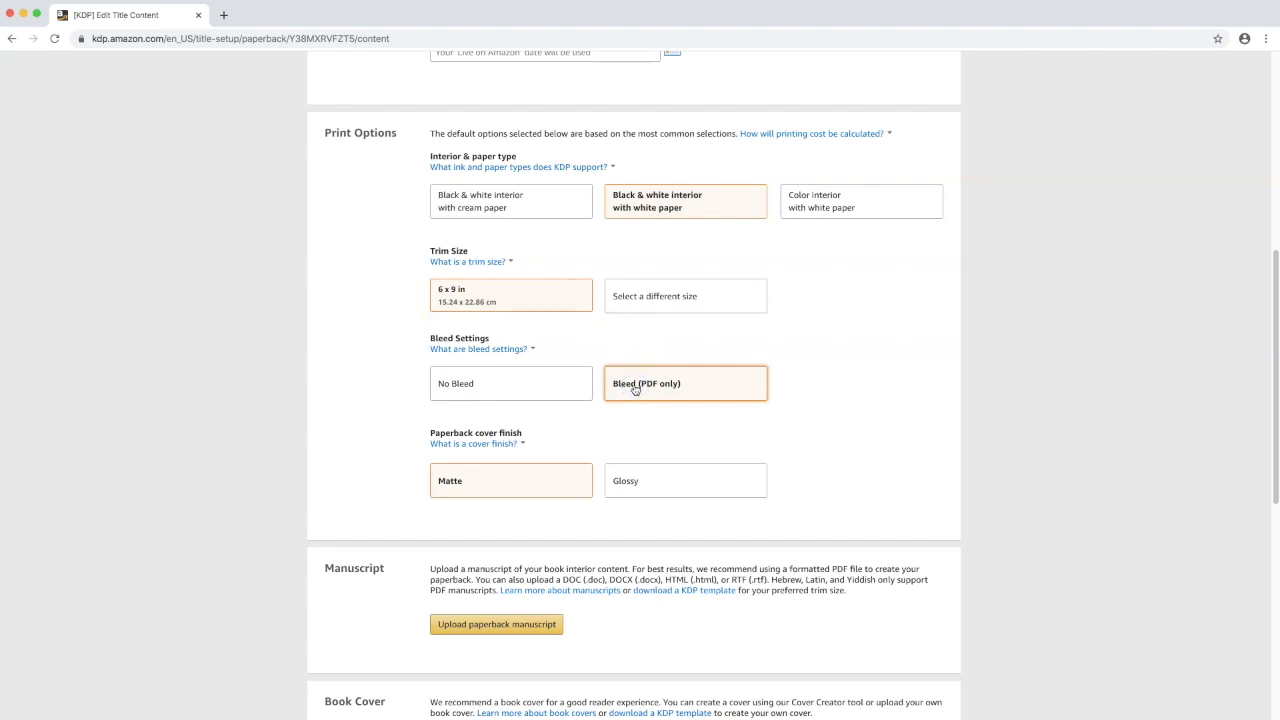
Step: Consult the cover finish explanation and set the paperback cover finish to Glossy
left_click(472, 443)
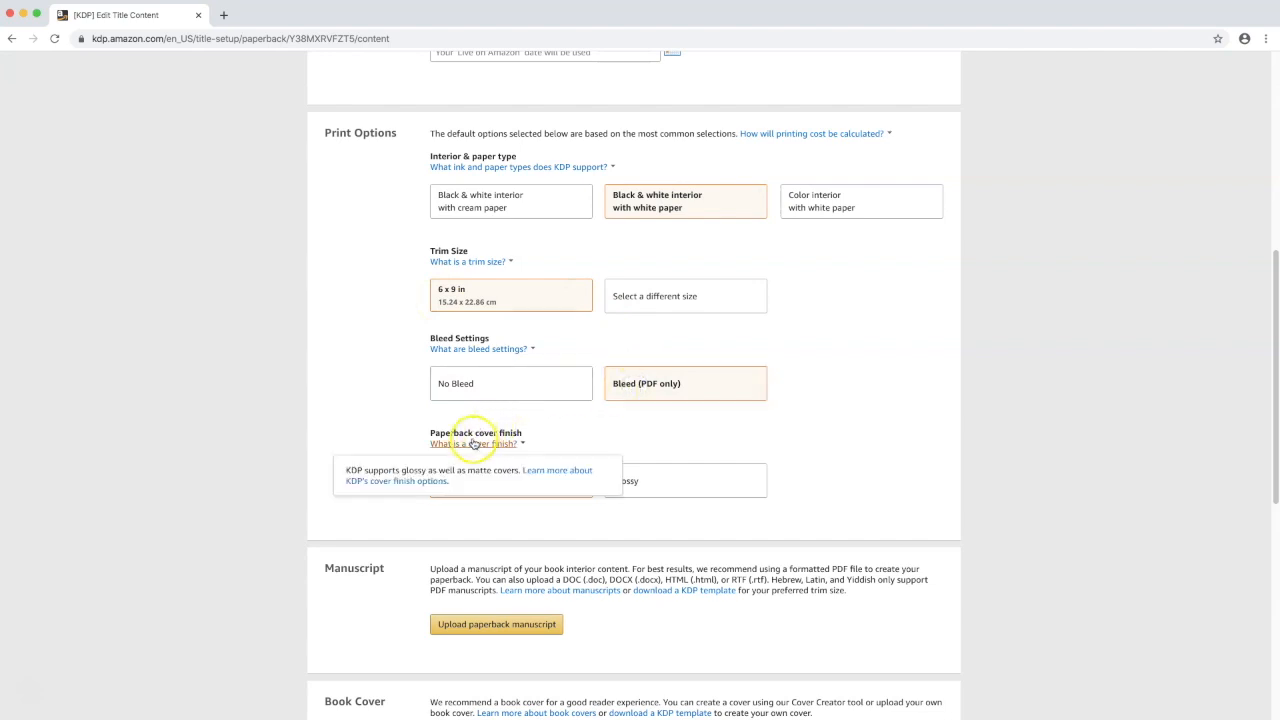
left_click(391, 440)
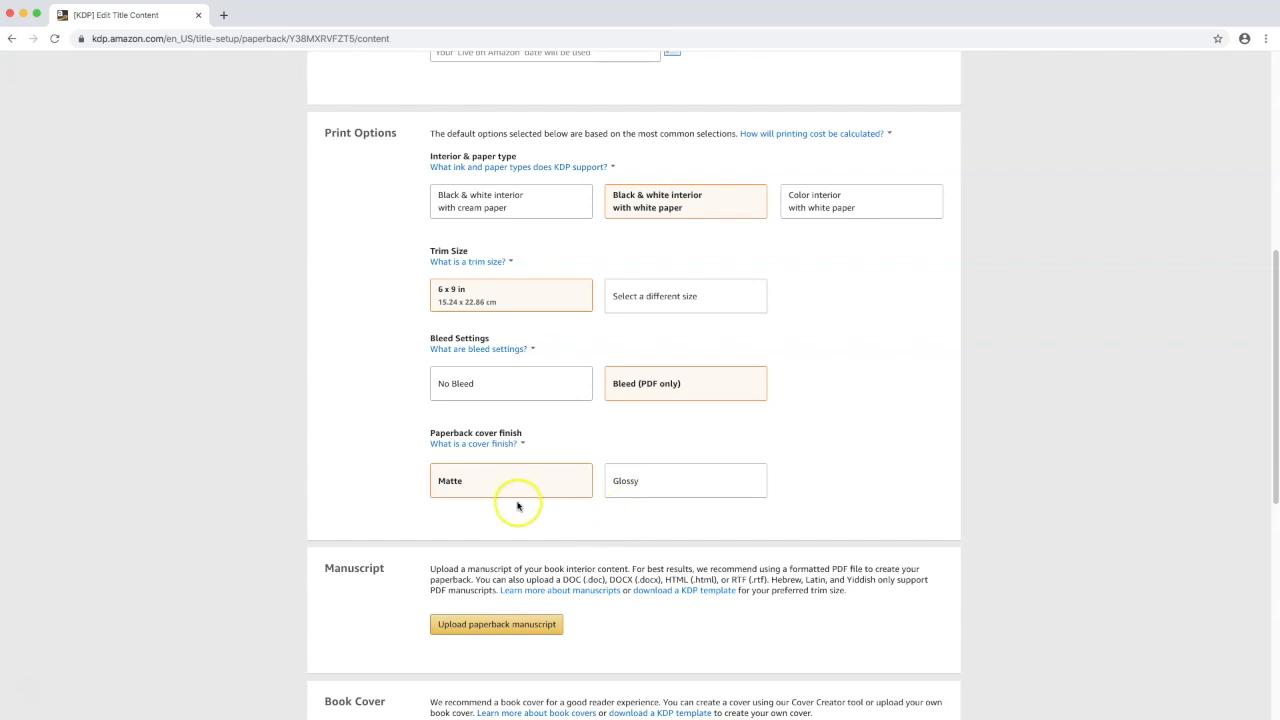
left_click(632, 479)
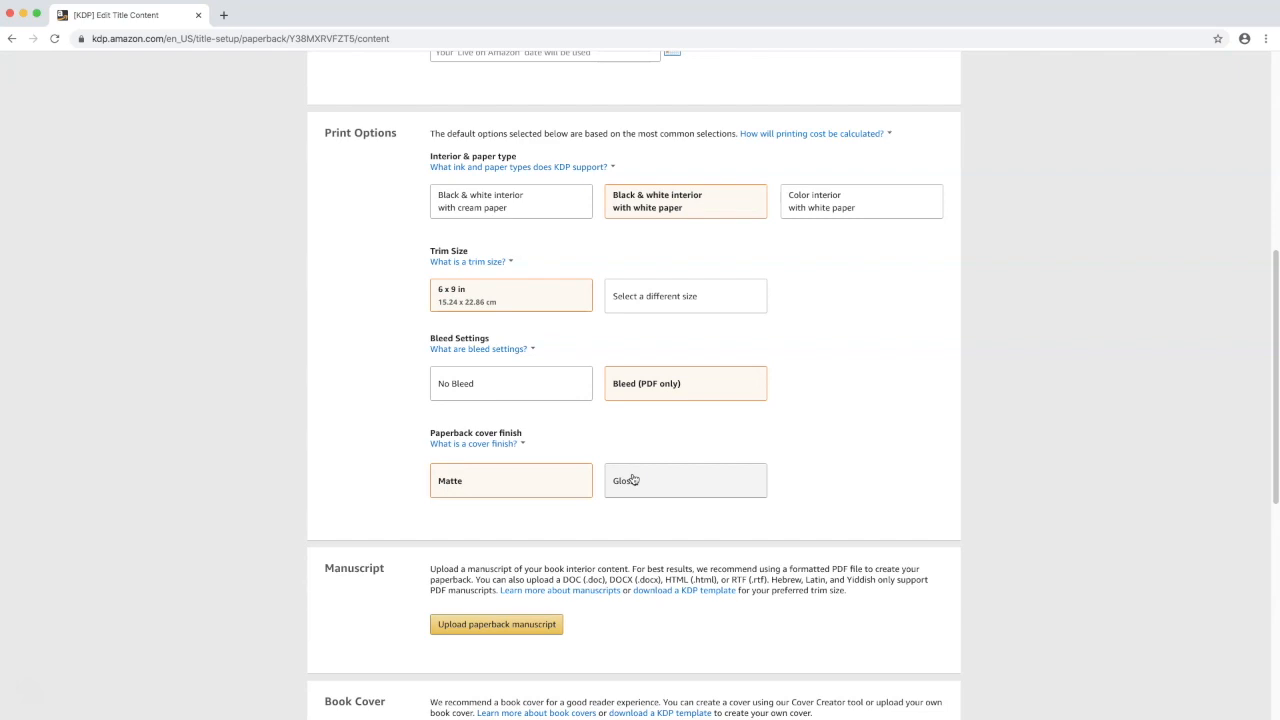
left_click(632, 479)
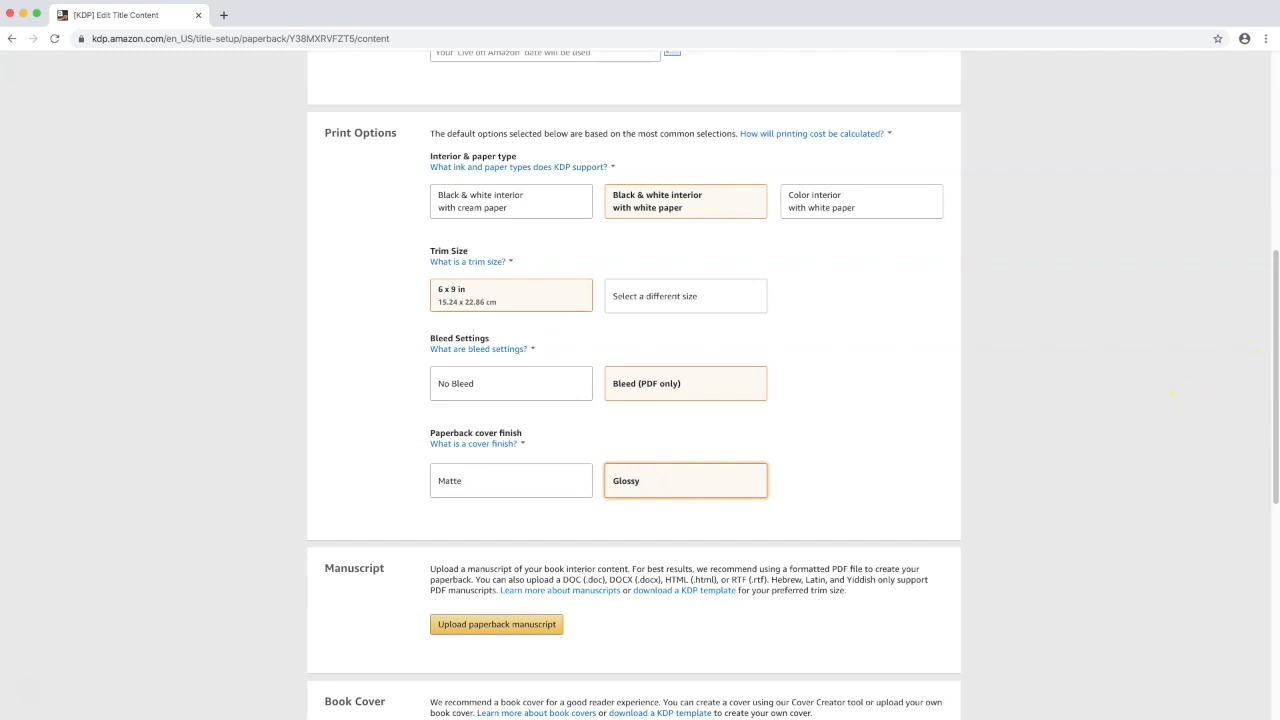
Step: Upload Mileage-Log+Notebook_100pg_6x9_Bleed.pdf from the Documents folder as the paperback manuscript
scroll(1253, 462, "down", 3)
scroll(1253, 462, "down", 3)
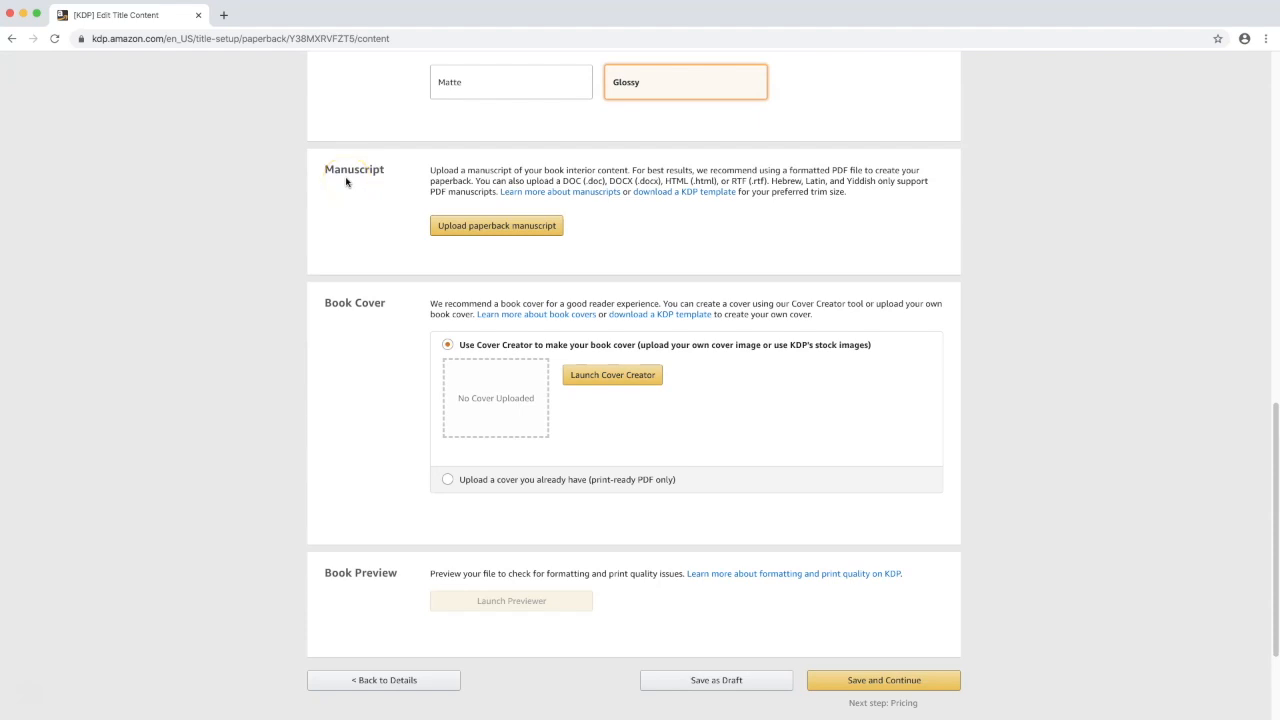
left_click(460, 229)
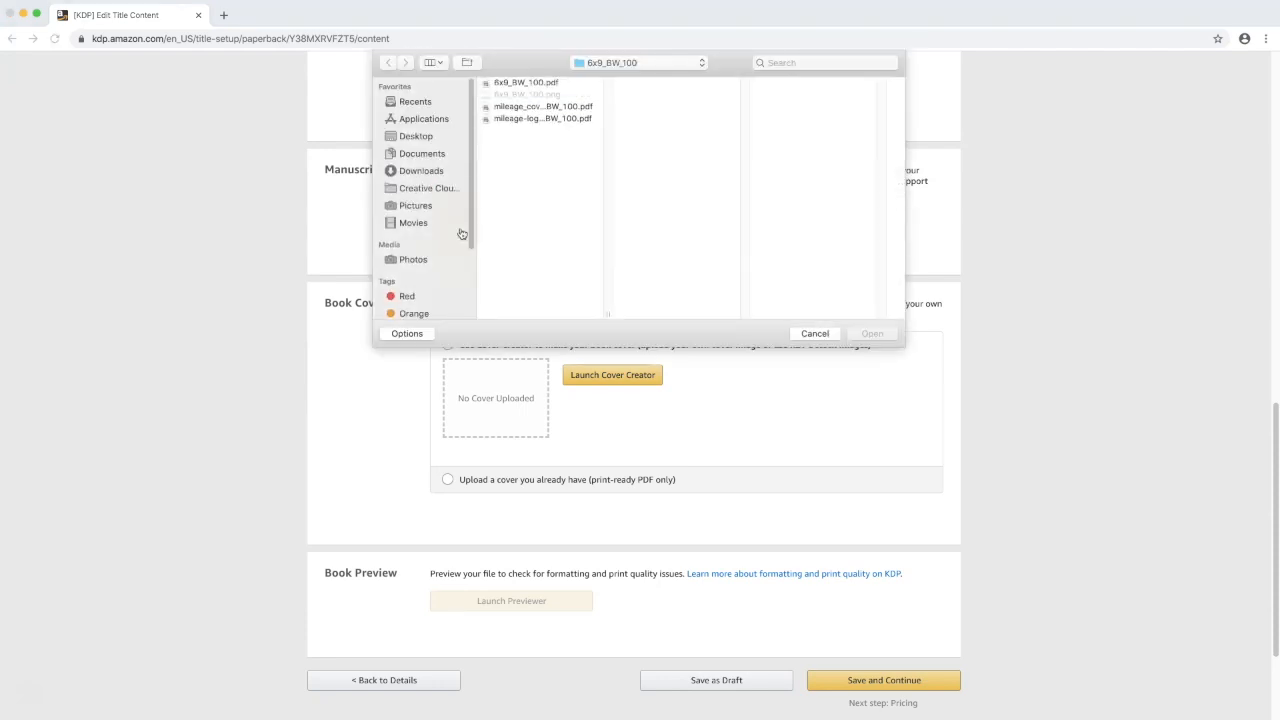
left_click(420, 155)
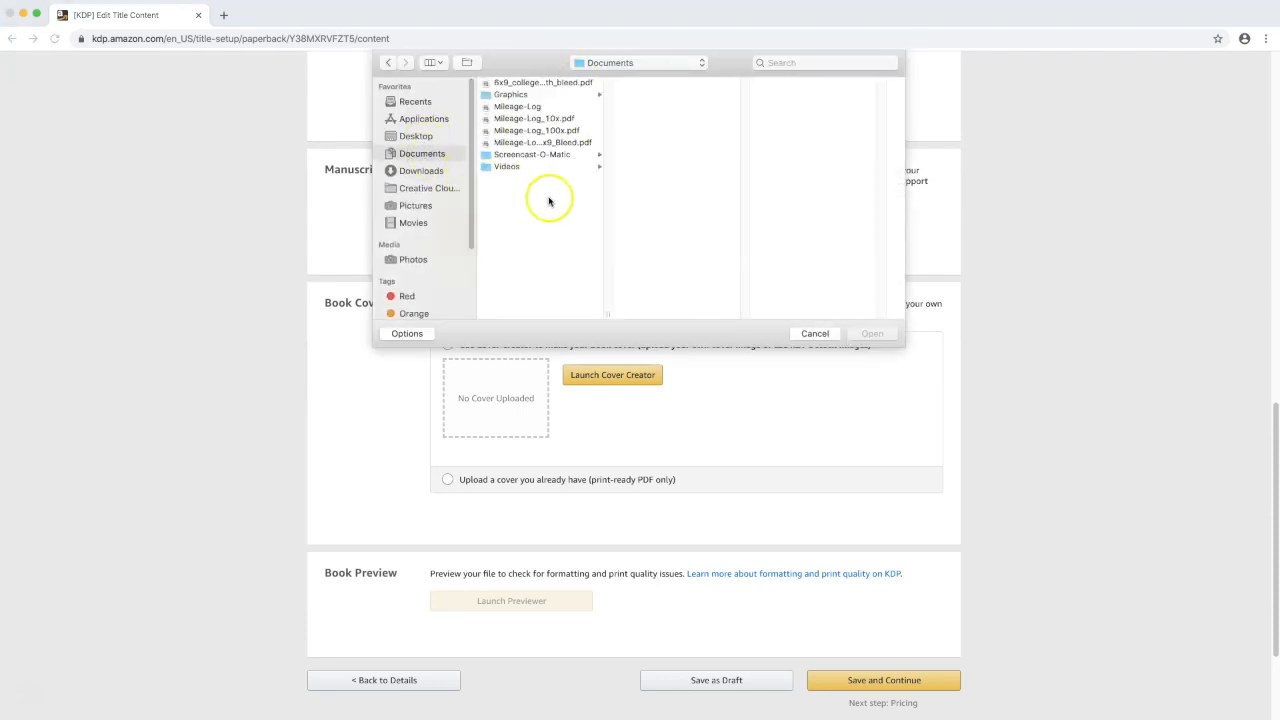
left_click(565, 142)
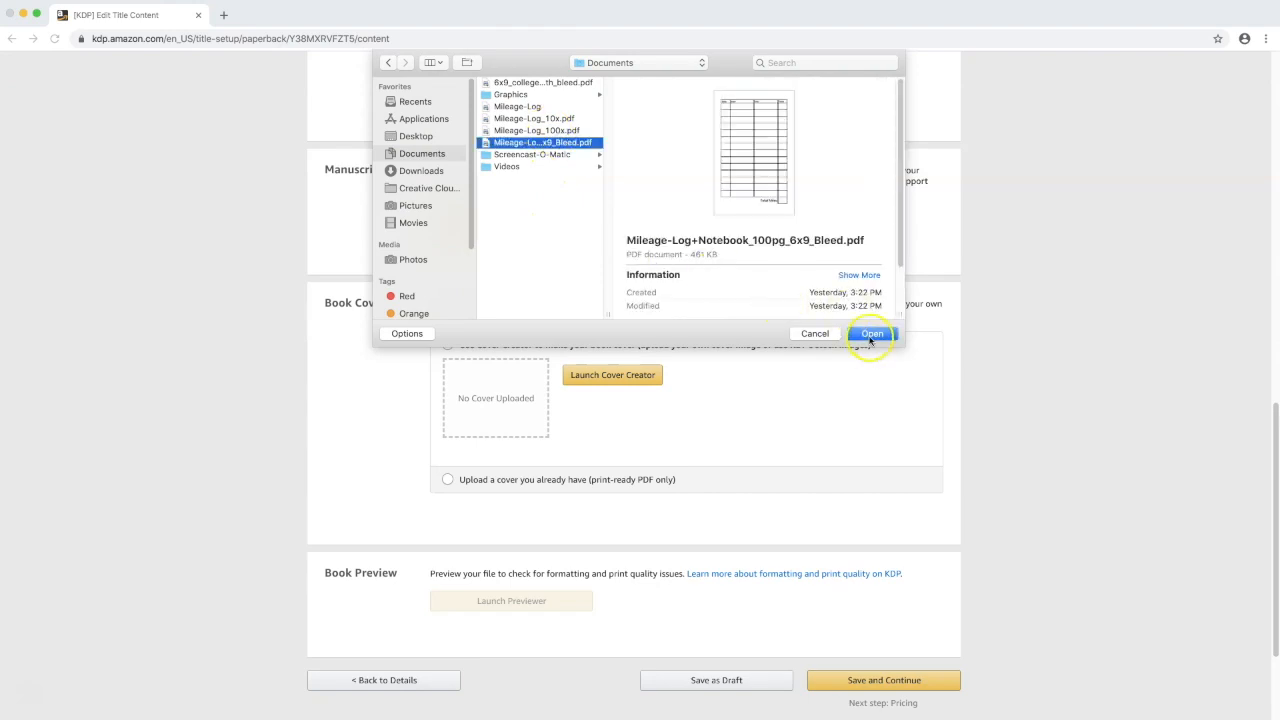
left_click(870, 334)
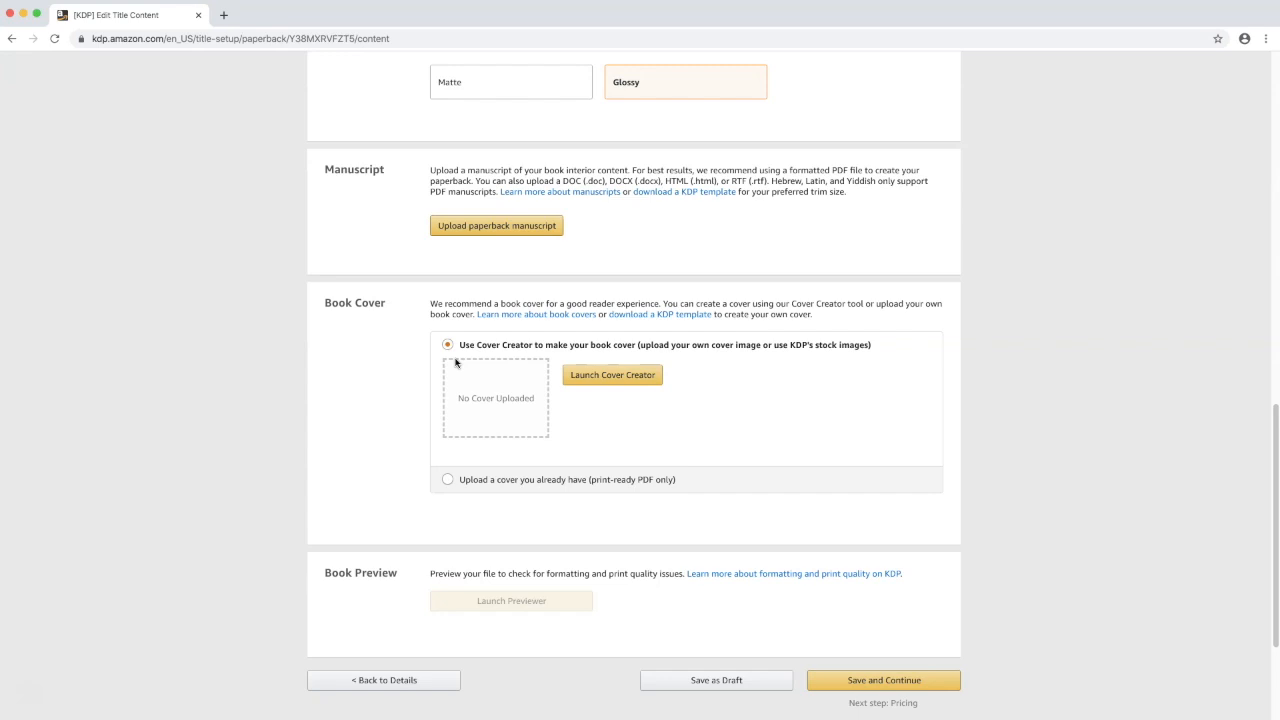
Step: Choose to use an existing print-ready cover and upload the mileage-log cover PDF from the 6x9_BW_100 folder
left_click(465, 482)
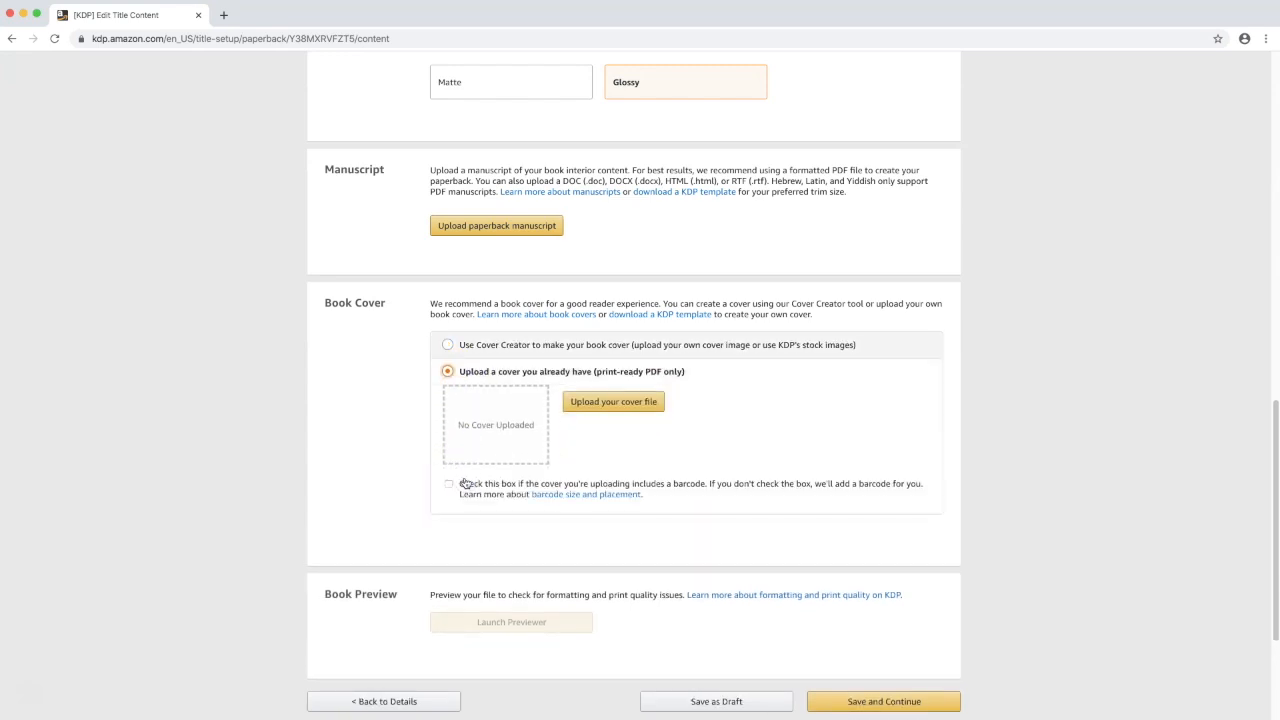
left_click(612, 405)
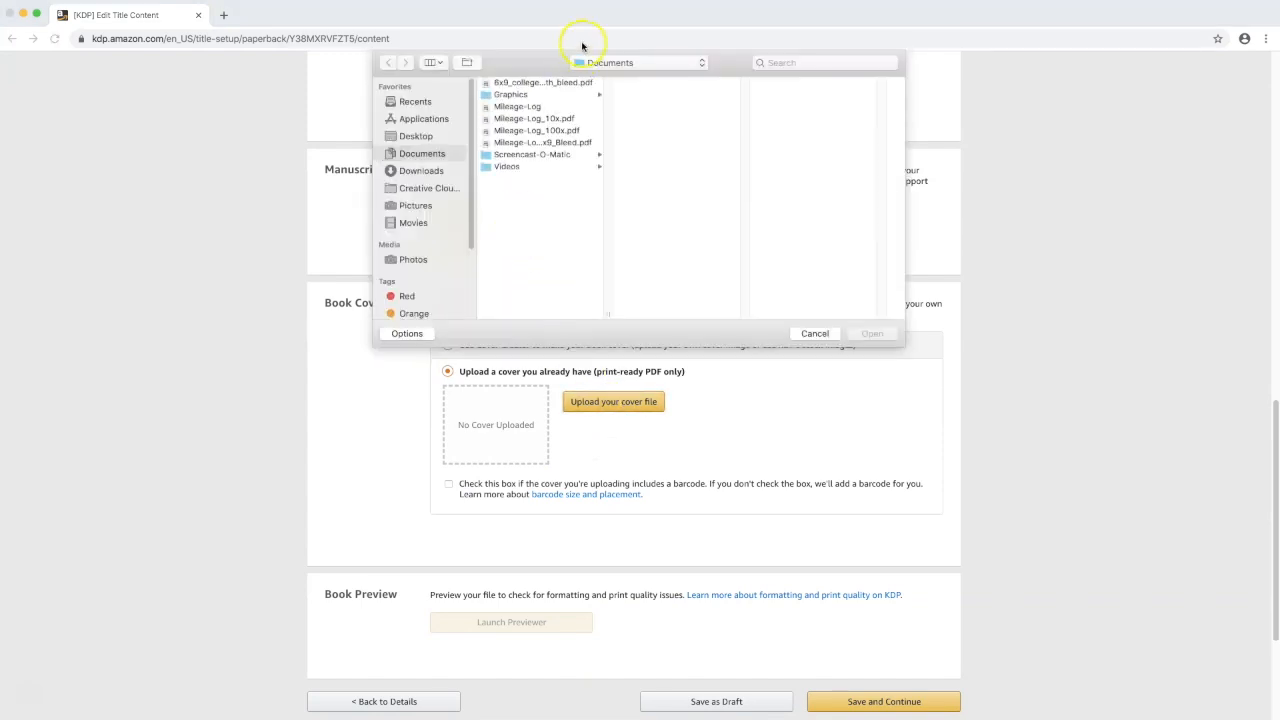
left_click(597, 63)
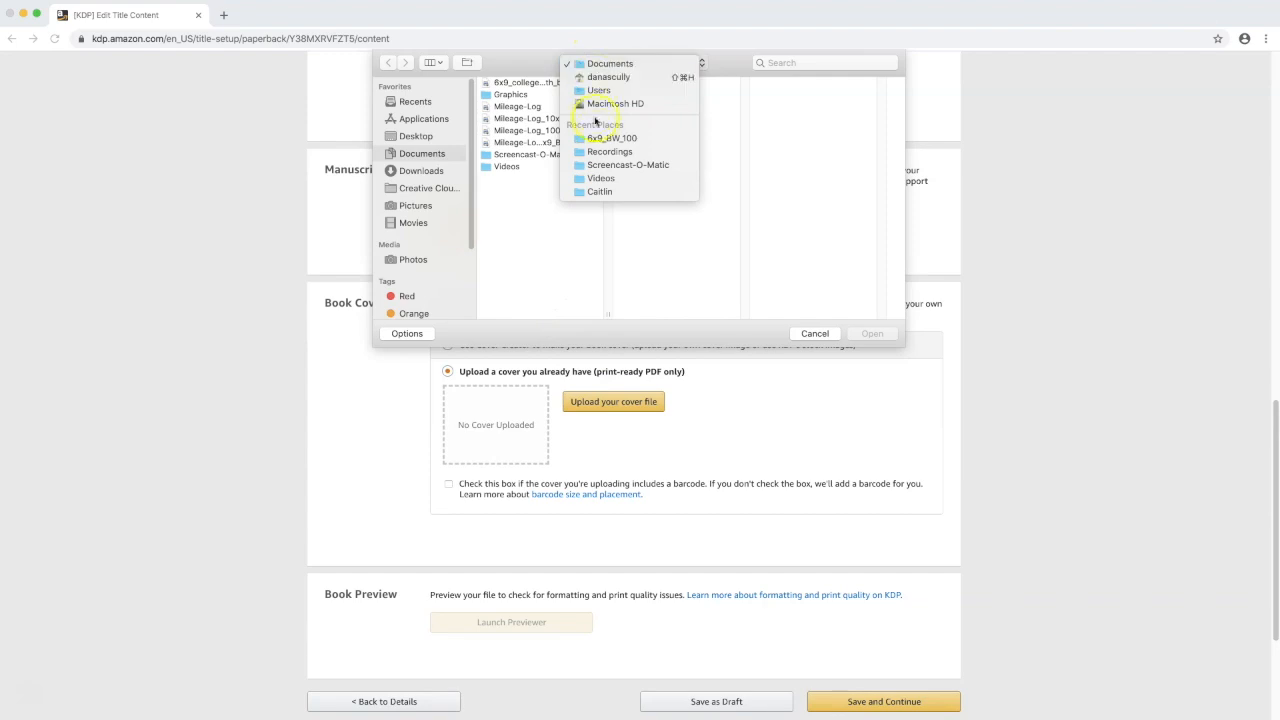
left_click(598, 139)
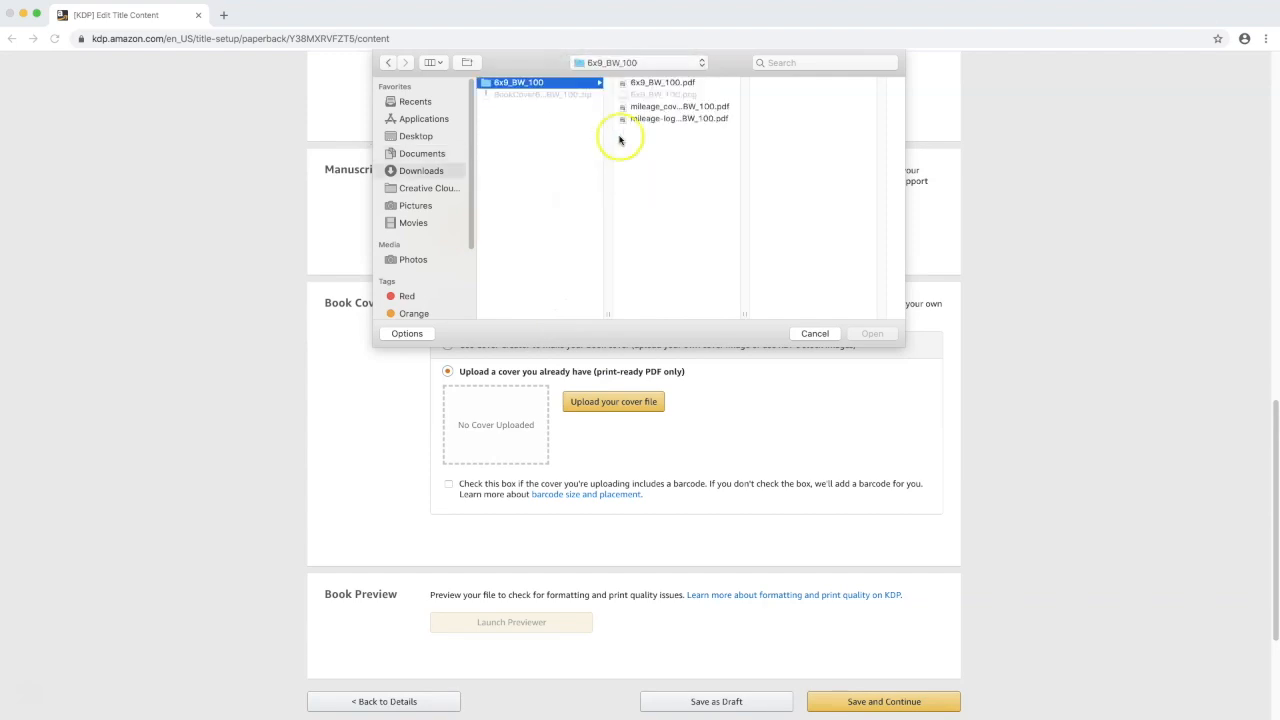
left_click(652, 118)
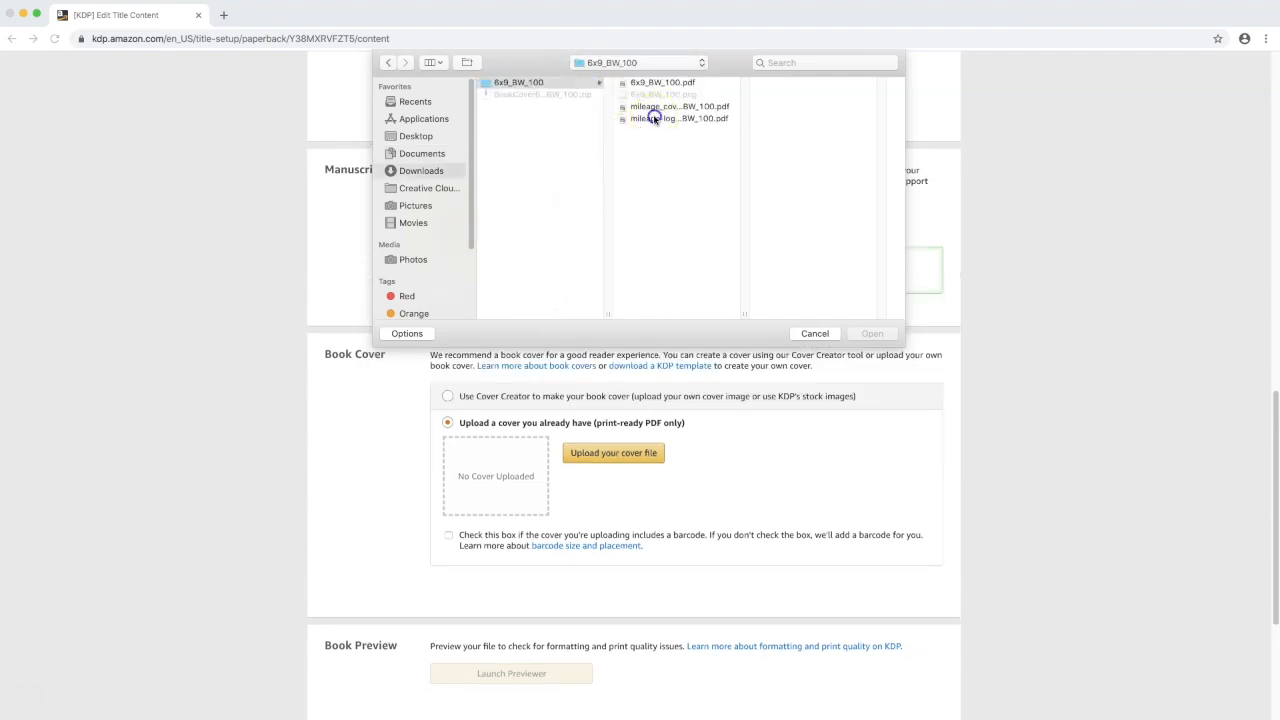
left_click(868, 333)
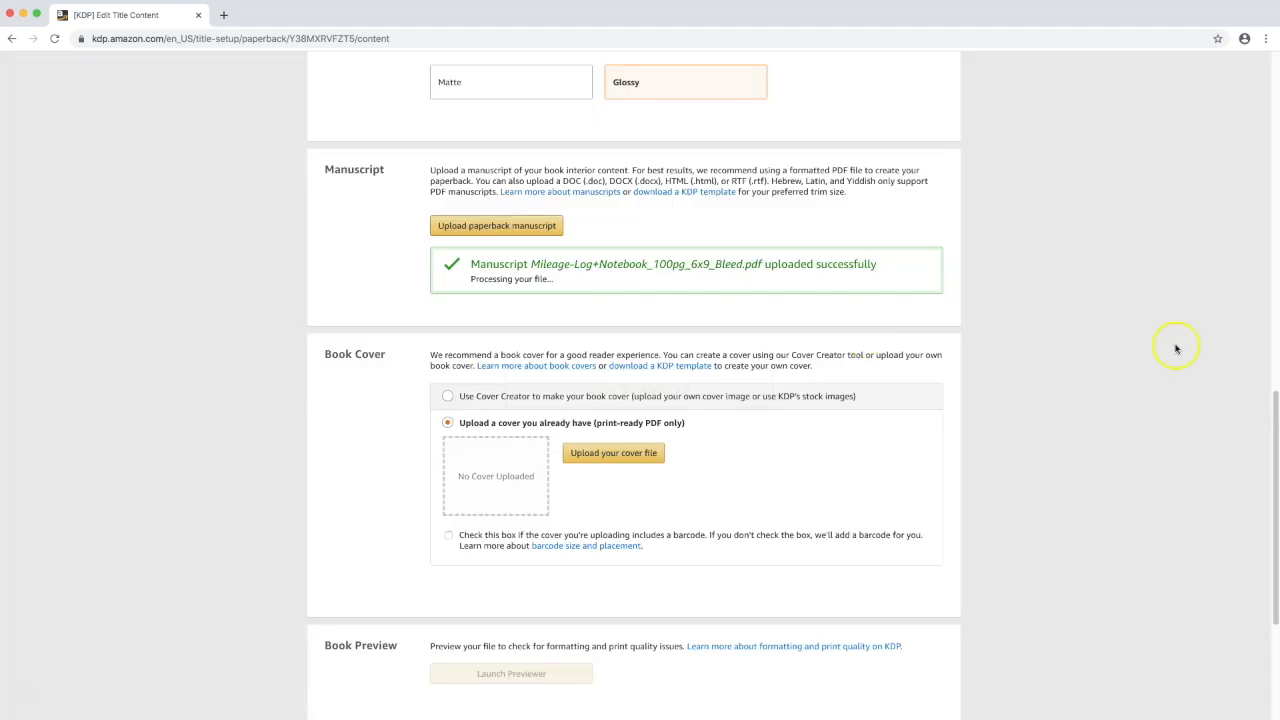
Step: Launch the print previewer and page through the cover and the first interior pages
left_click_drag(1274, 394, 1262, 450)
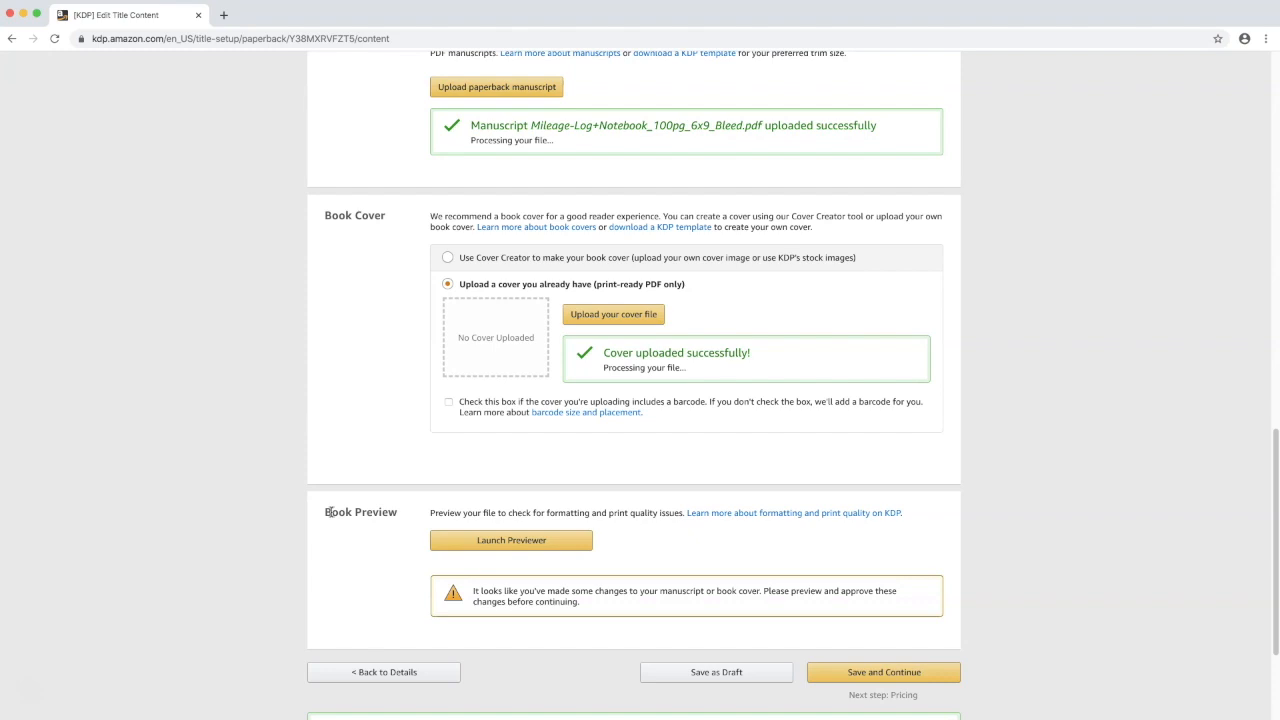
left_click(503, 541)
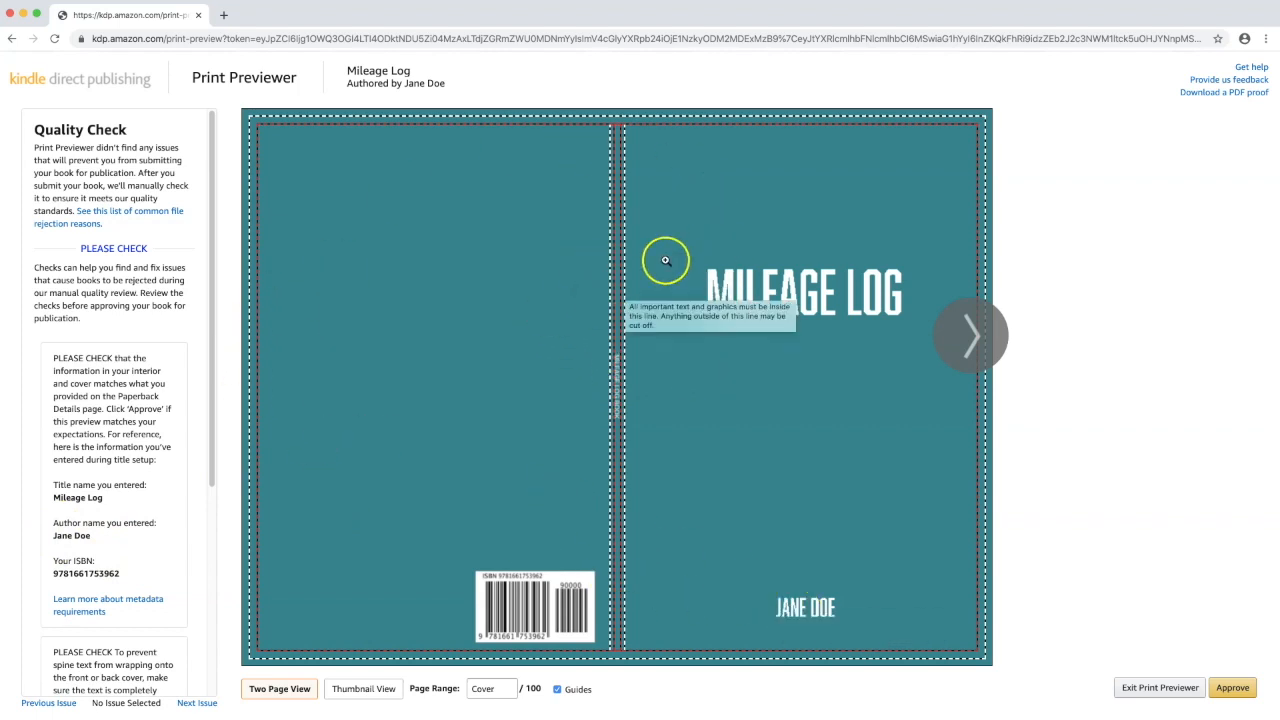
left_click(966, 343)
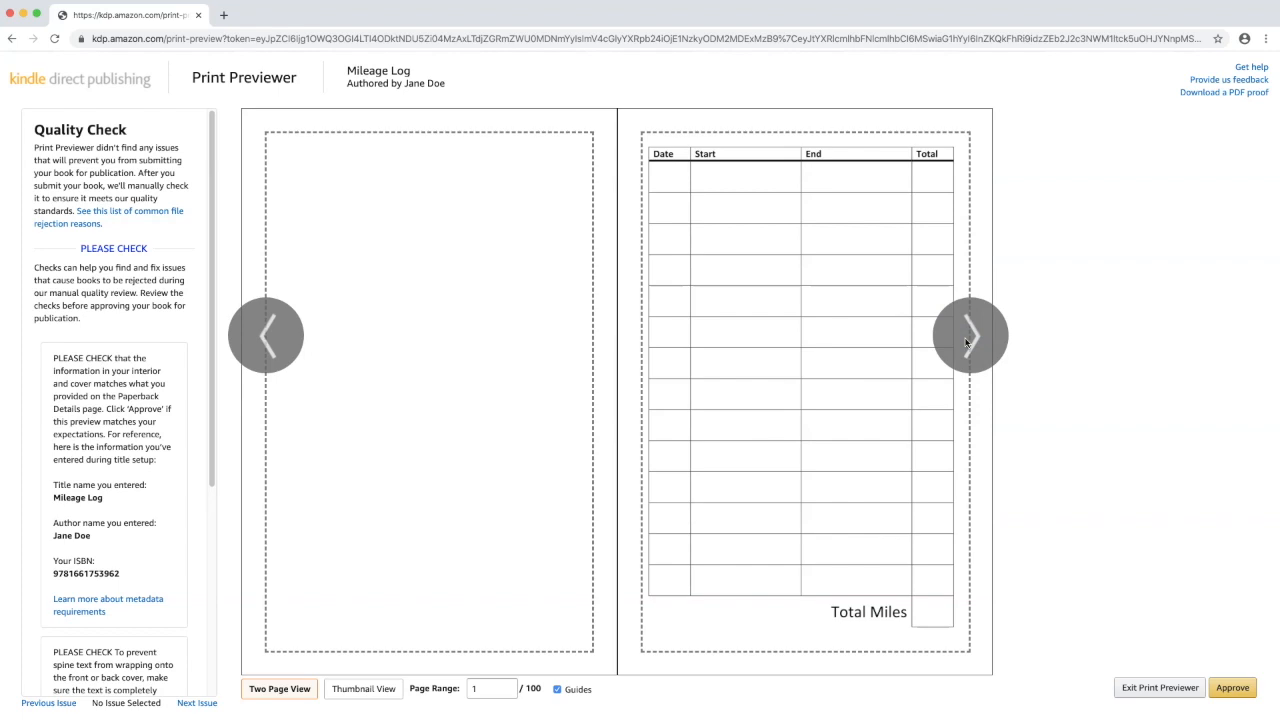
left_click(966, 343)
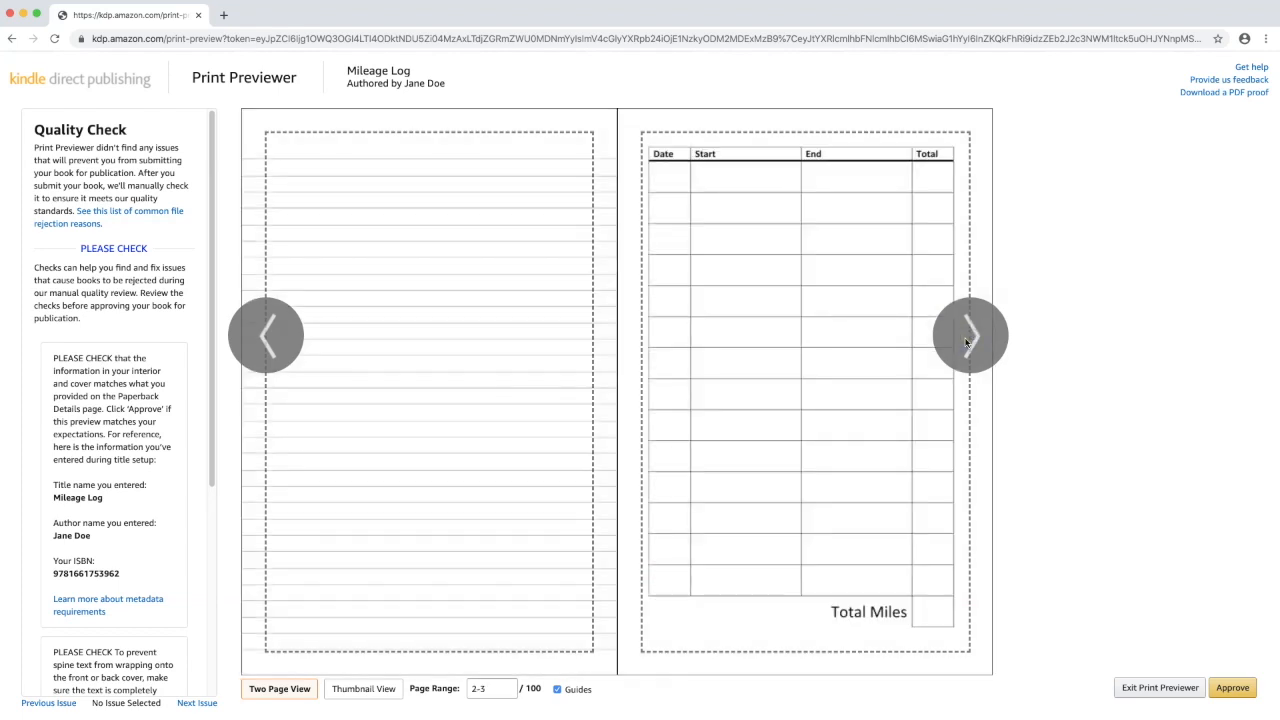
left_click(966, 343)
left_click(959, 348)
Step: Approve the print preview, save the paperback content and continue to the pricing stage
left_click(1232, 690)
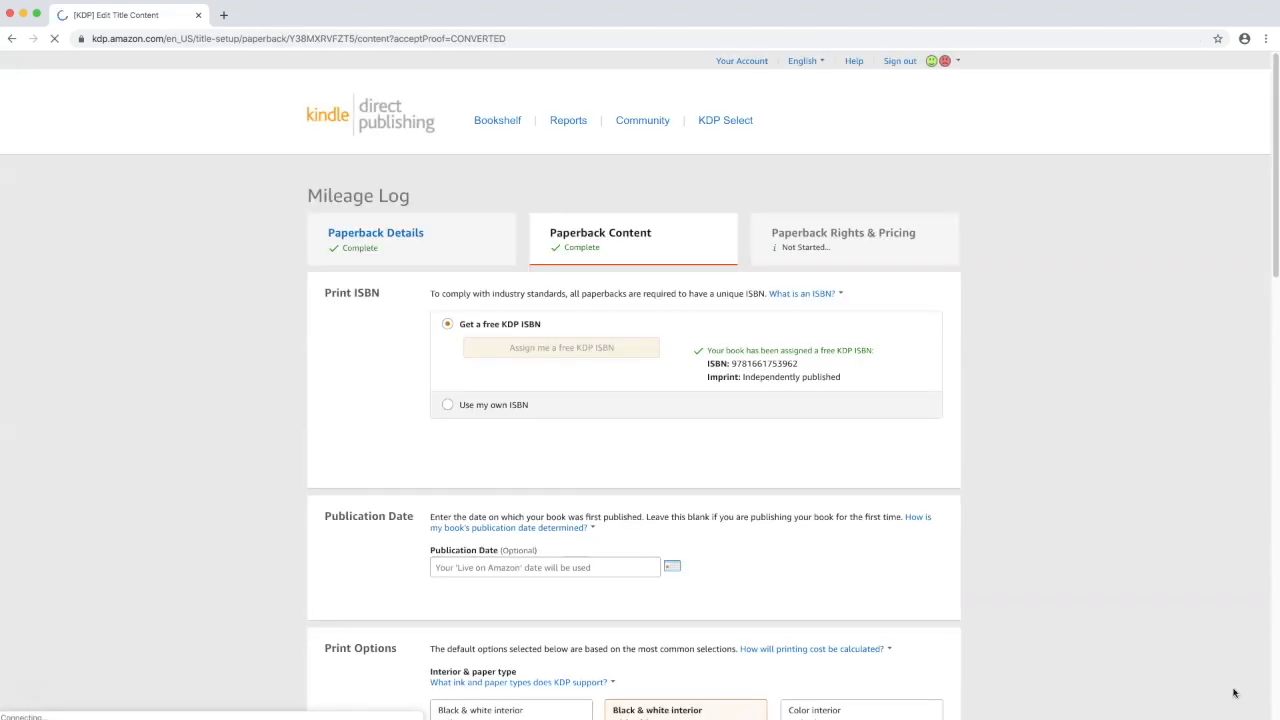
left_click_drag(1270, 226, 1275, 560)
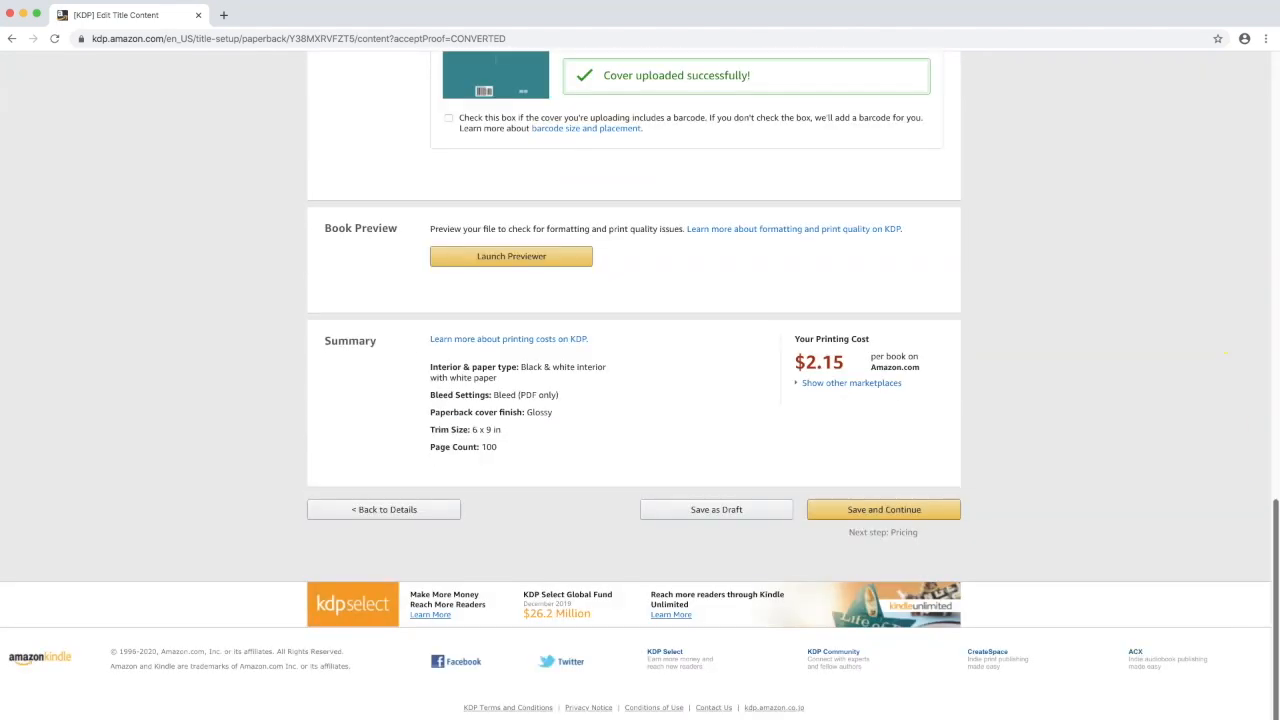
left_click(851, 511)
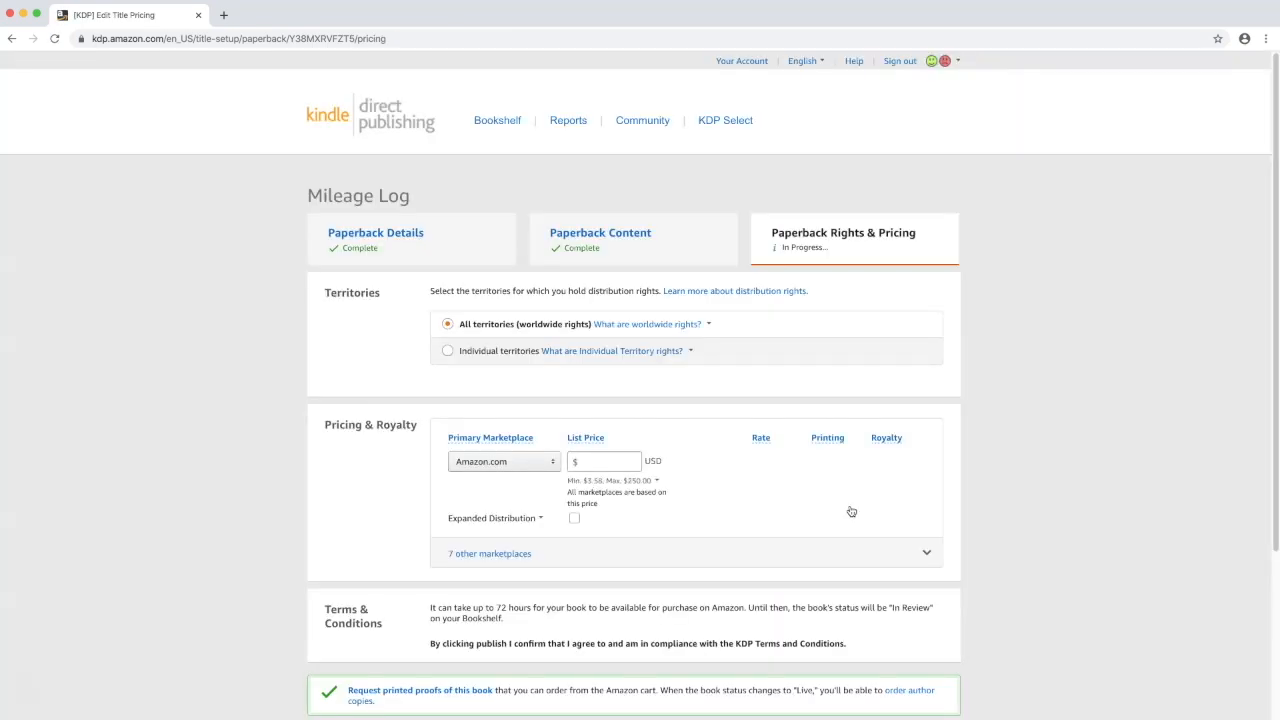
Step: Set the book's list price on Amazon.com to 6.99 USD
left_click_drag(1275, 173, 1249, 277)
left_click(594, 324)
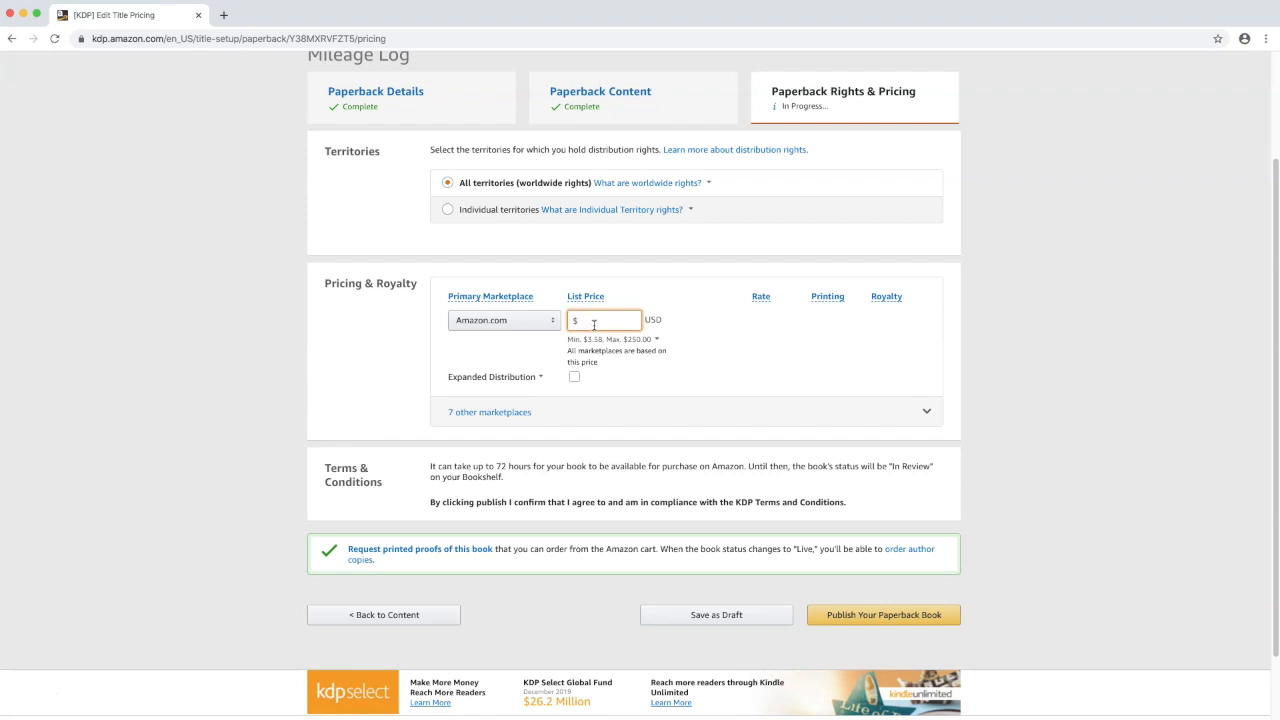
left_click(593, 324)
type("6.99")
Step: Read the explanations of the minimum list price and Expanded Distribution in the pricing section
left_click(615, 340)
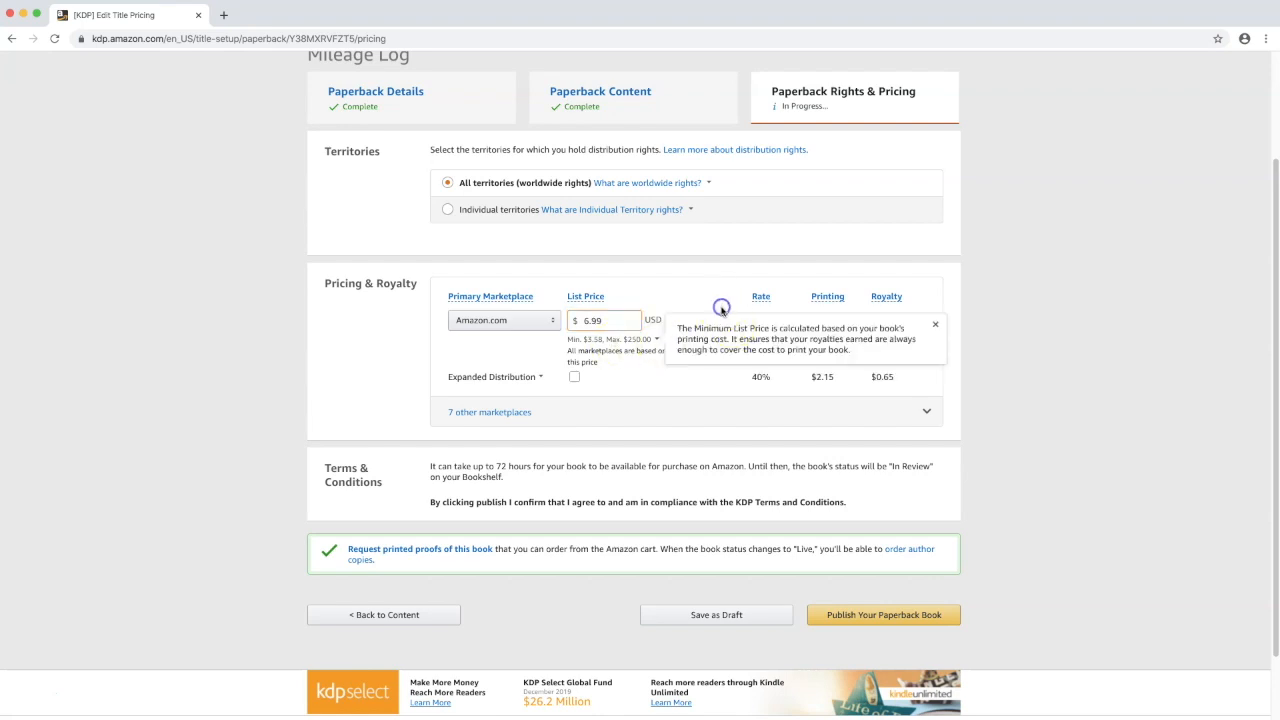
left_click(930, 399)
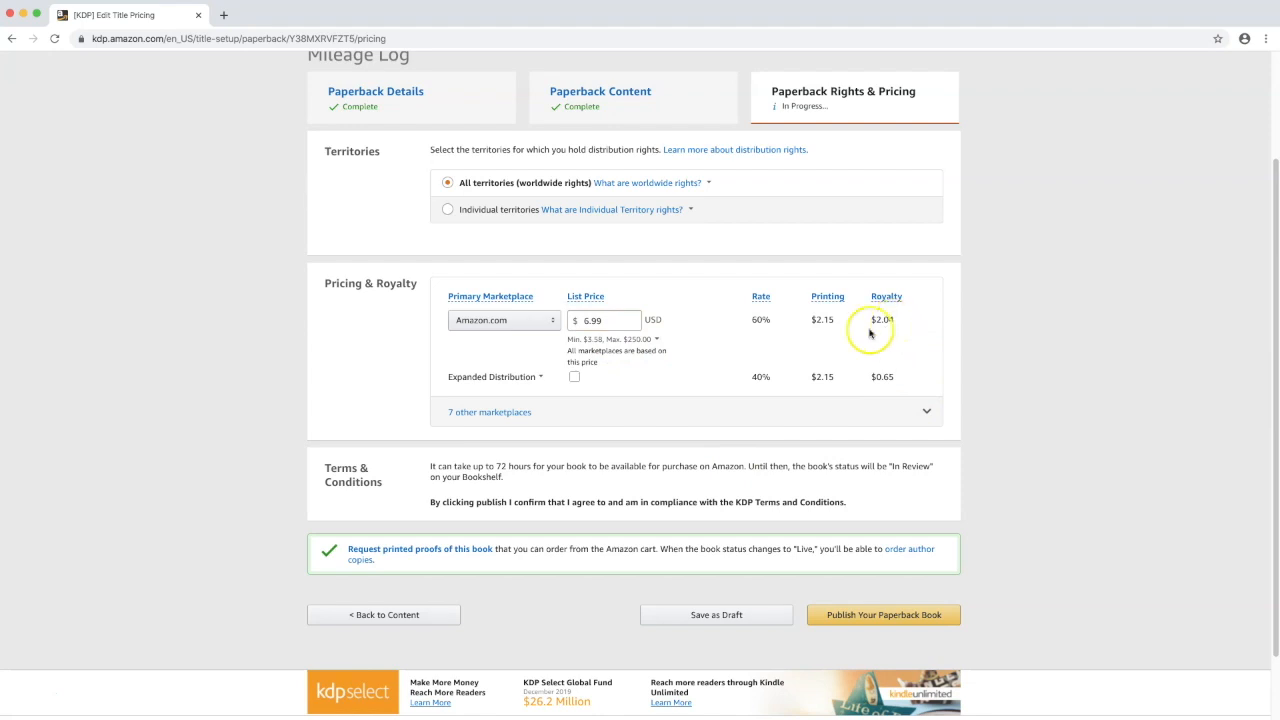
left_click(493, 377)
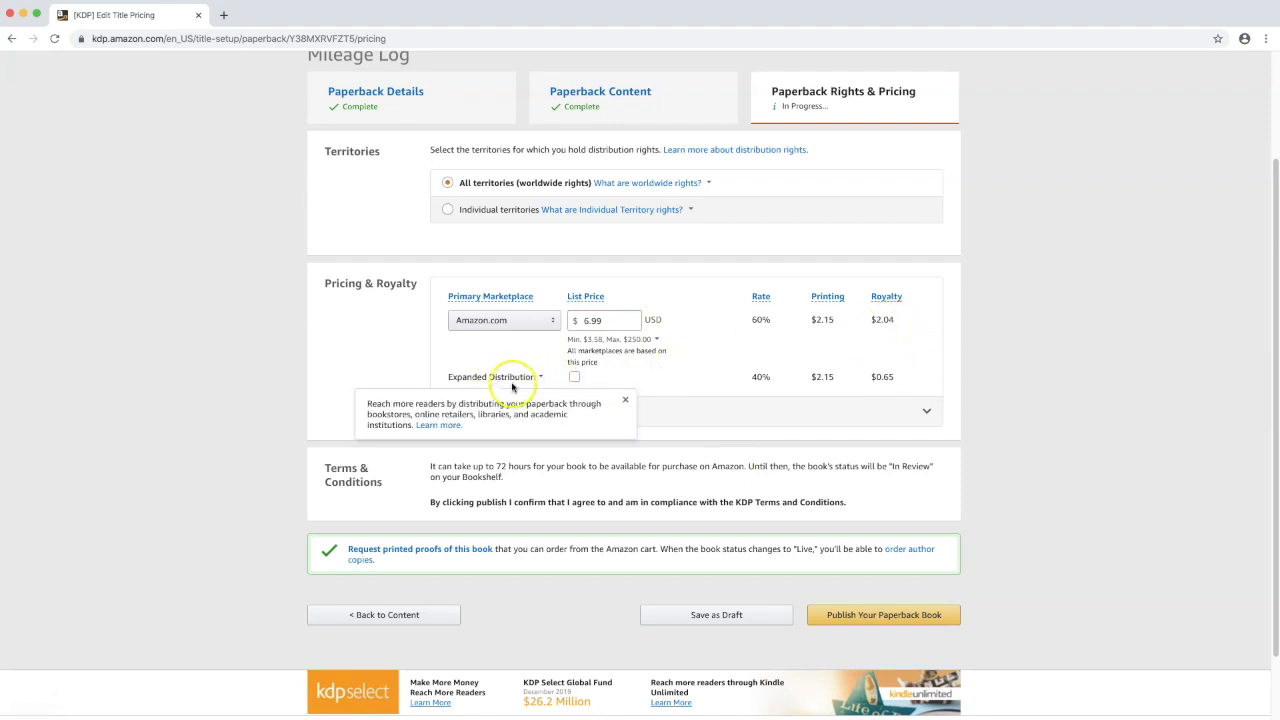
Step: Enter 6.99 USD again as the Amazon.com list price and enable Expanded Distribution for the paperback
left_click(574, 377)
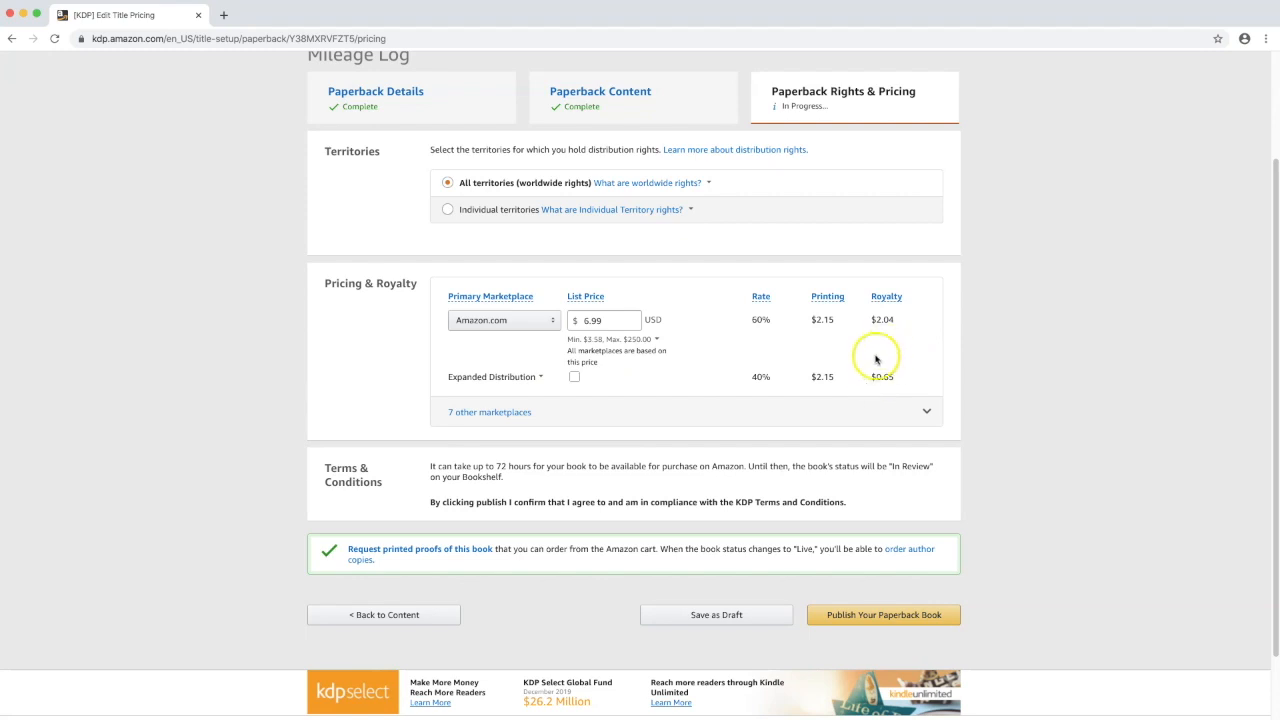
left_click_drag(609, 319, 584, 319)
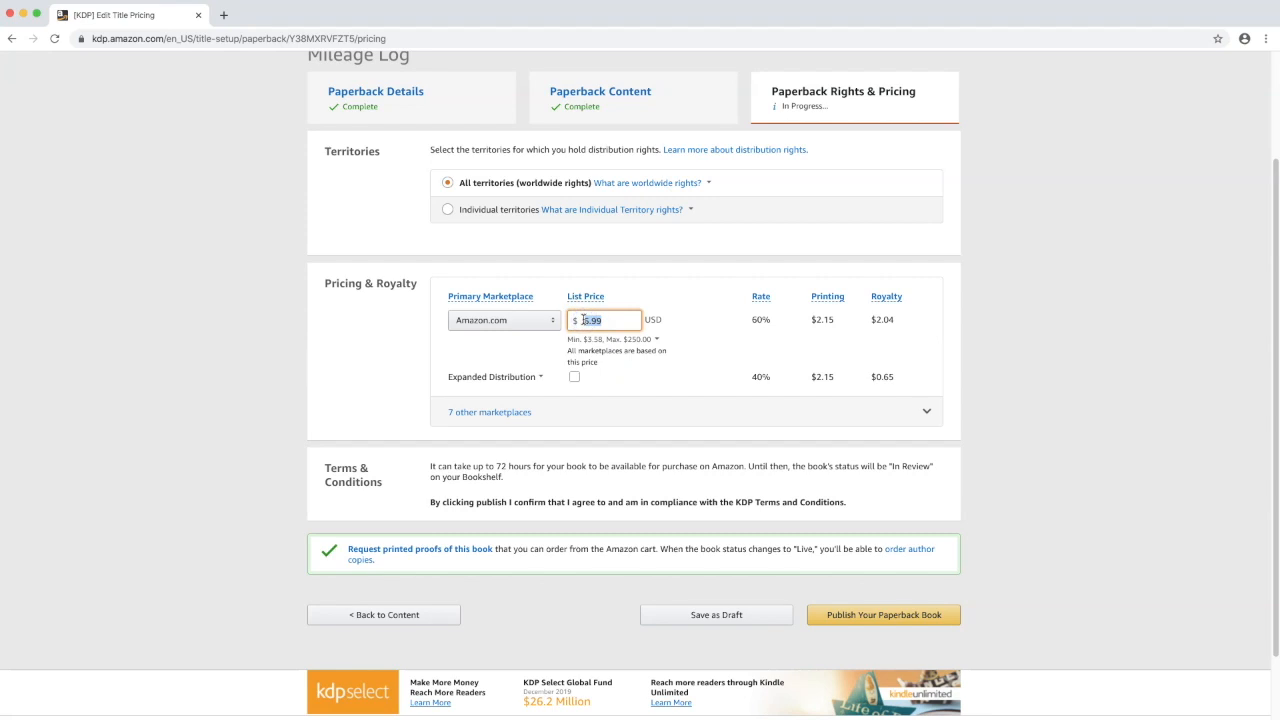
type("6.99")
left_click(575, 378)
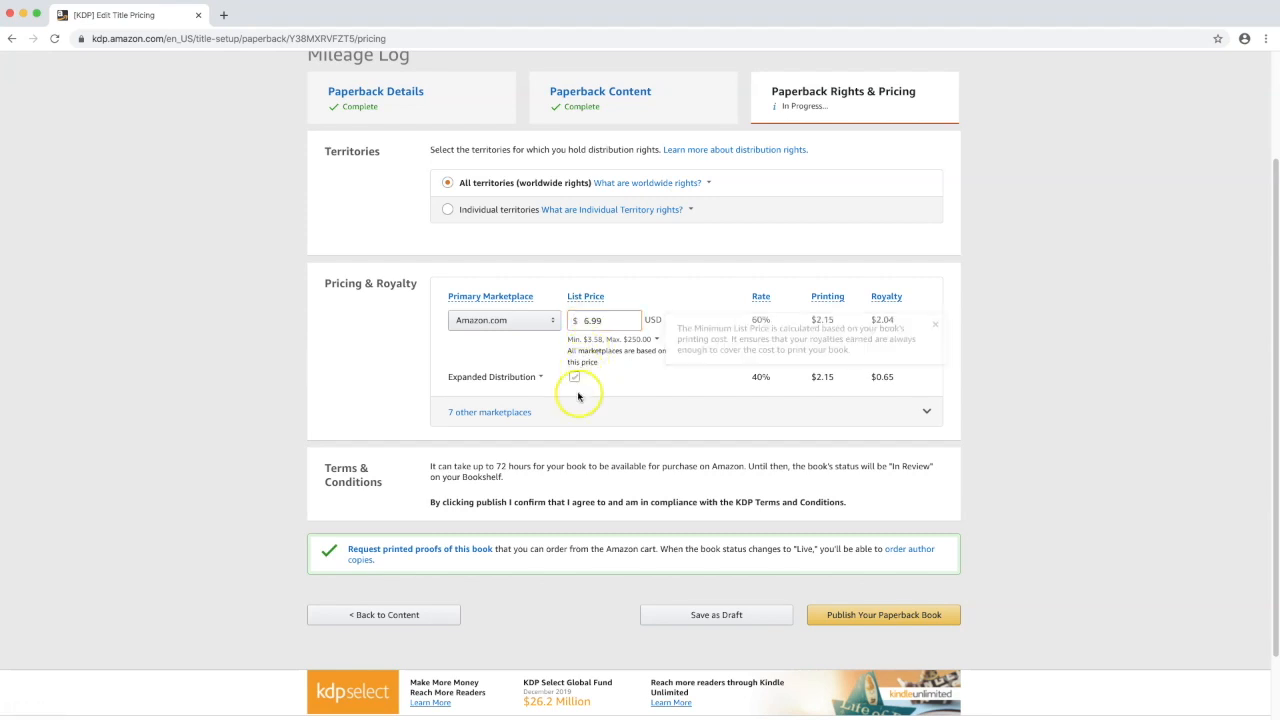
left_click(575, 378)
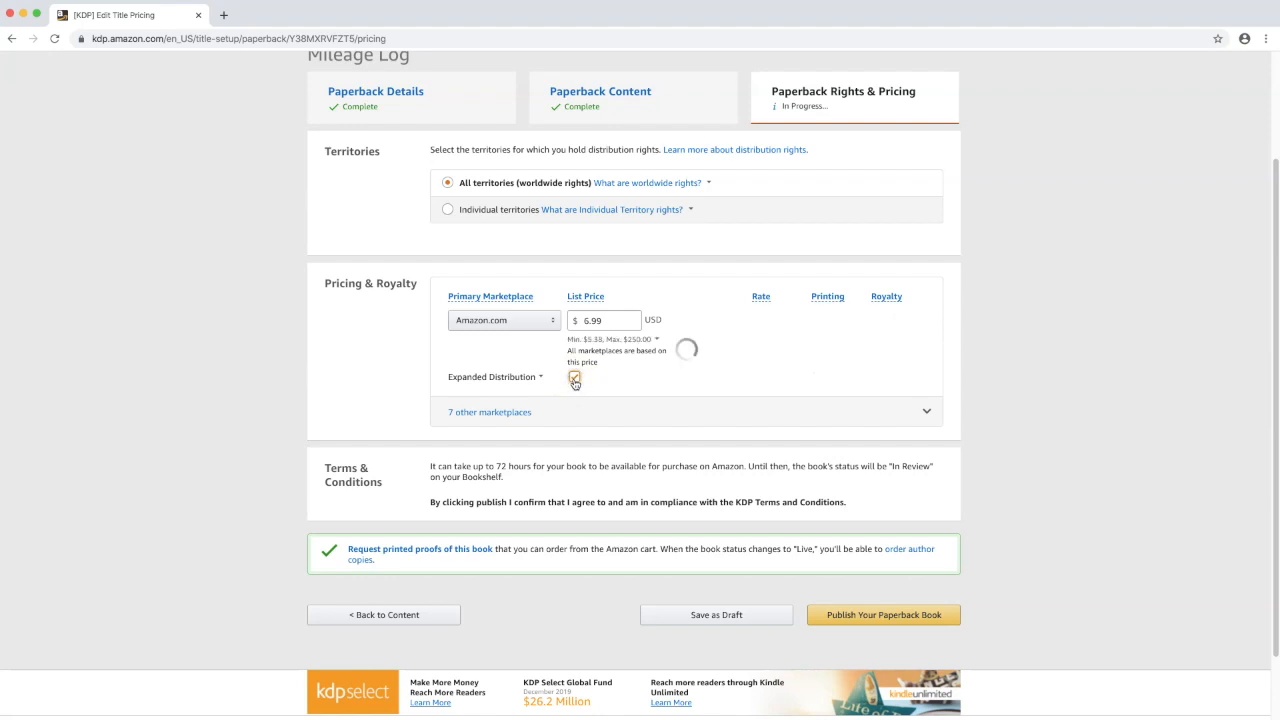
left_click(589, 345)
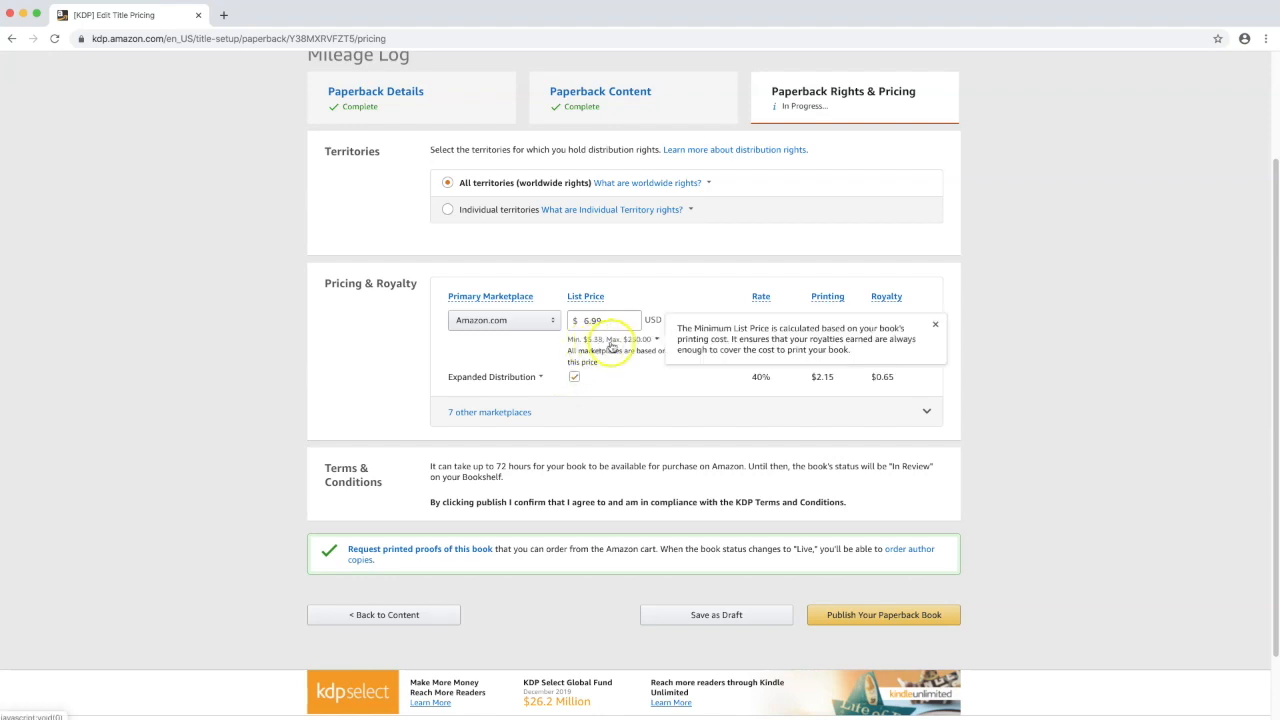
left_click(662, 290)
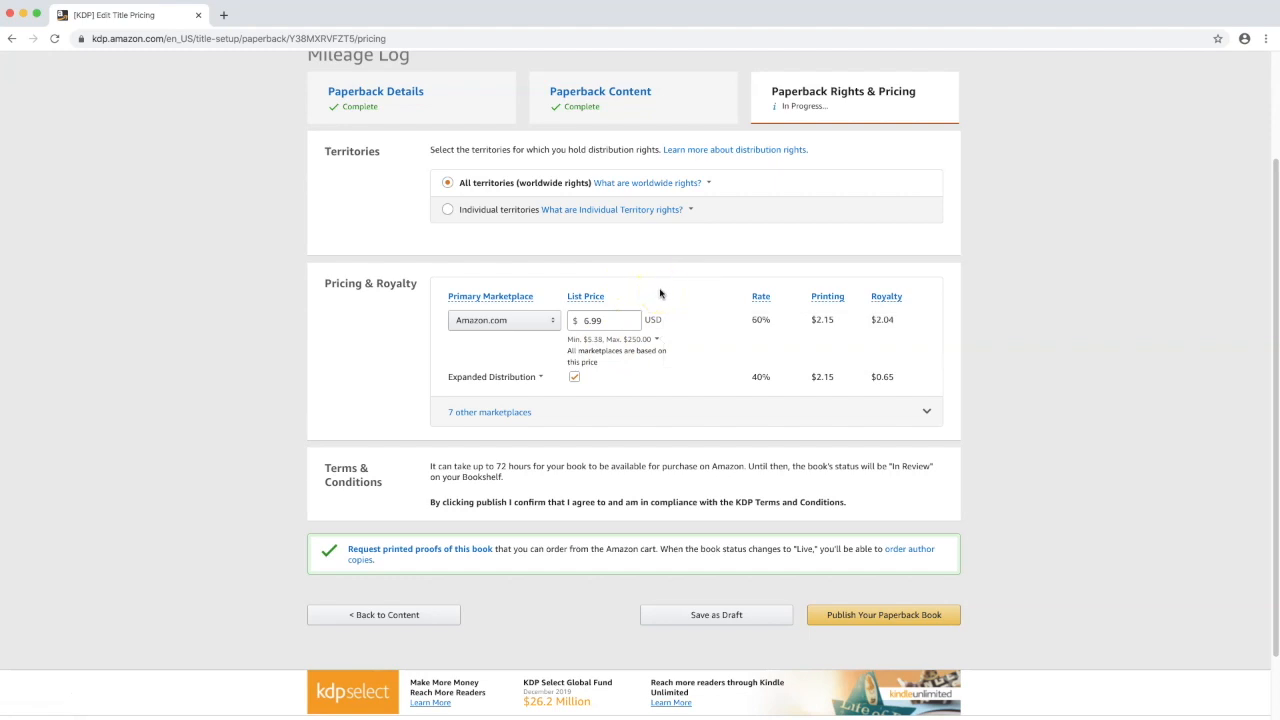
left_click(513, 376)
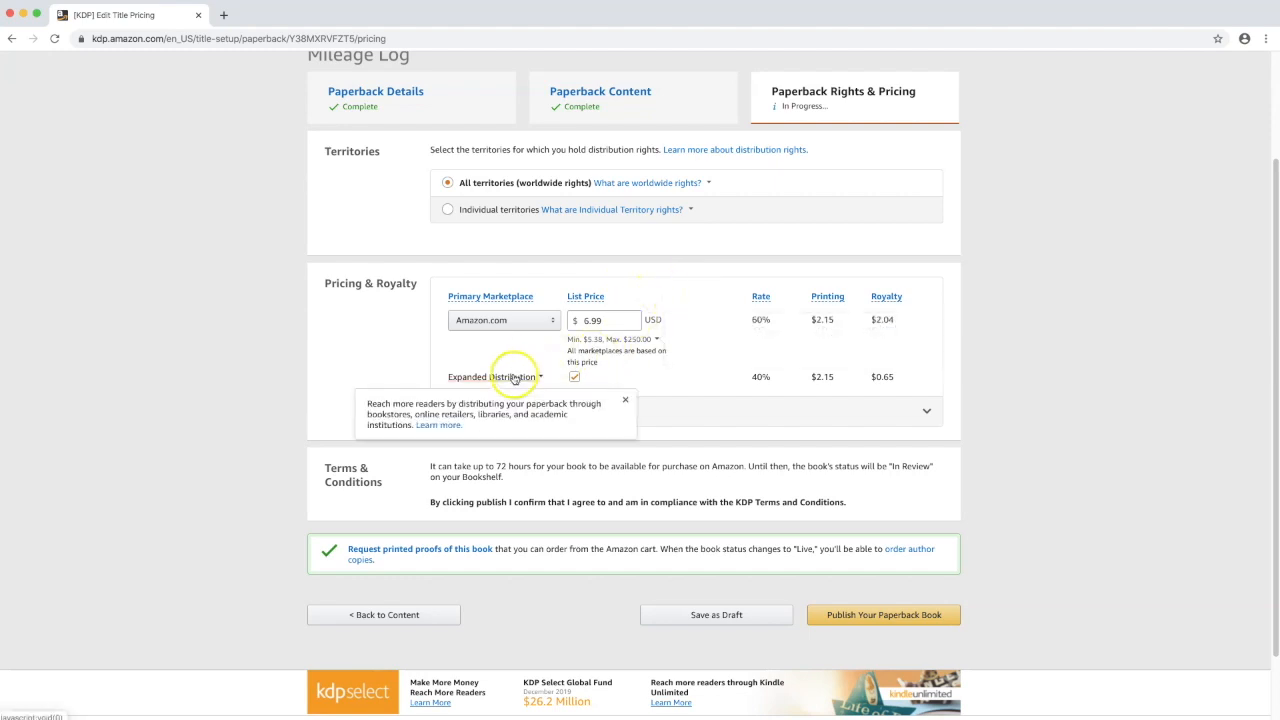
left_click(603, 348)
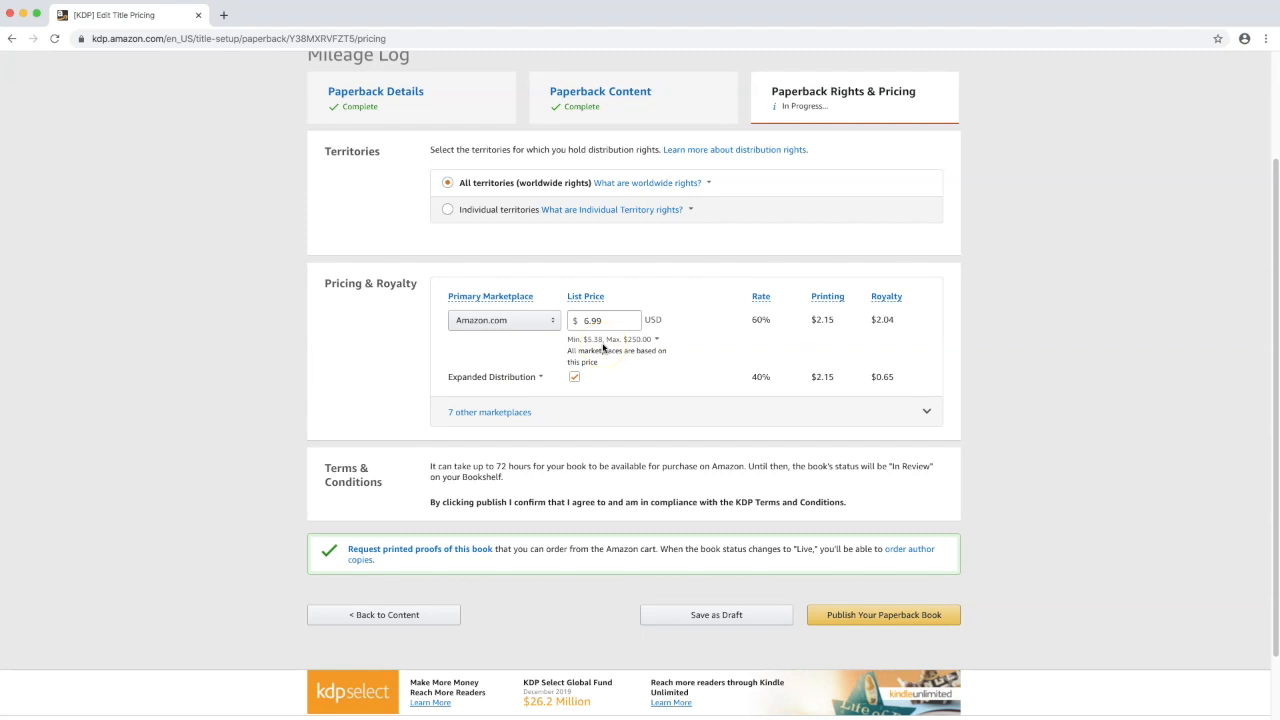
left_click(572, 376)
left_click(490, 377)
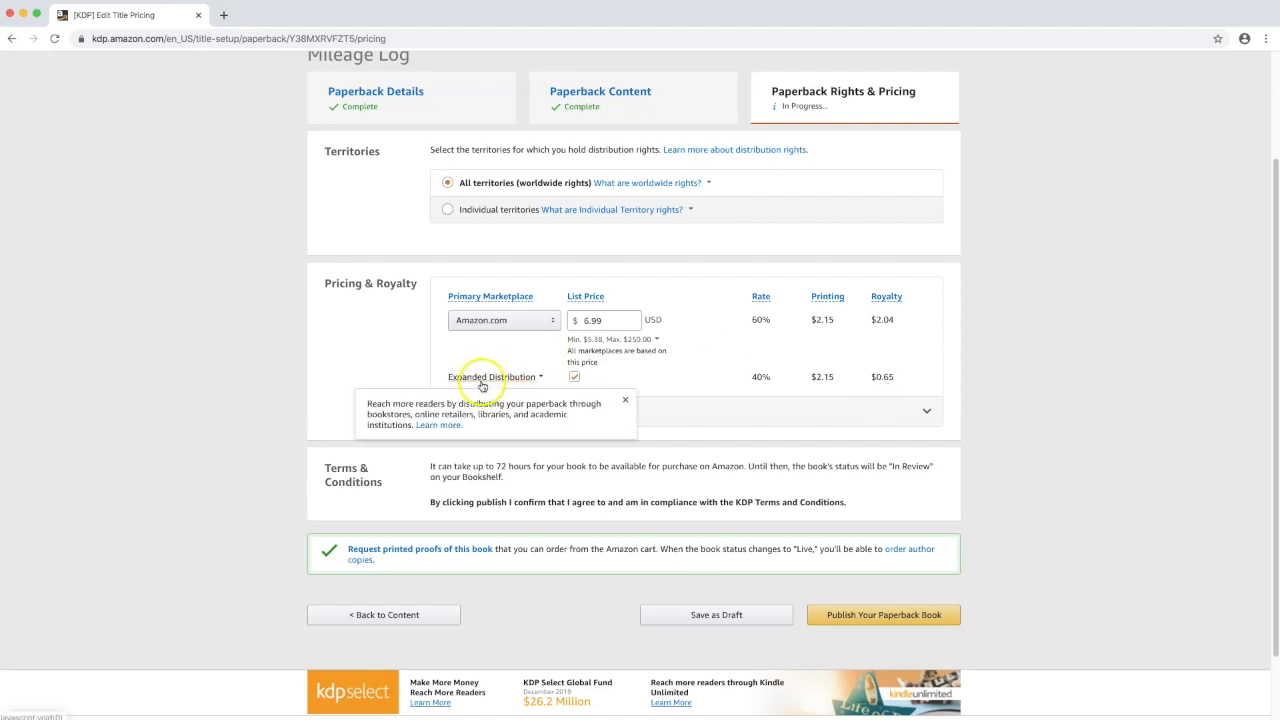
Step: Expand the other marketplaces and review their list prices, printing costs and royalties from Amazon.co.uk through Amazon.ca
left_click(926, 410)
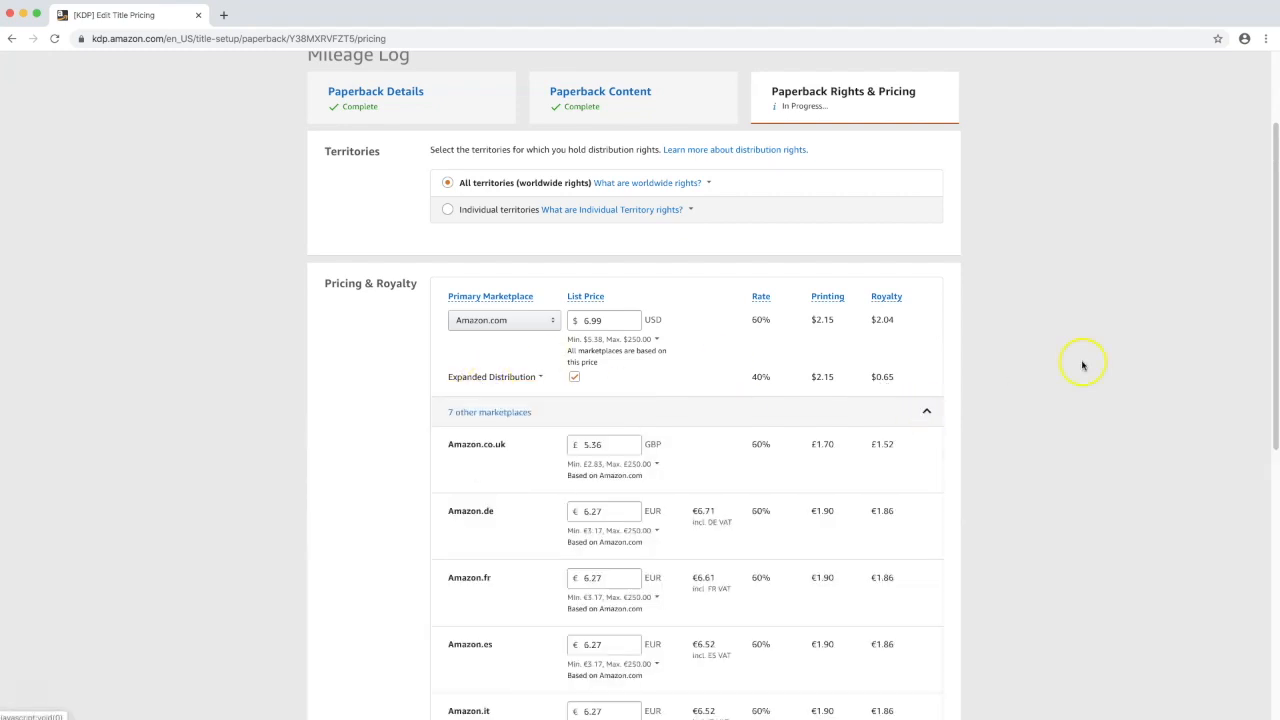
left_click_drag(1266, 251, 1266, 374)
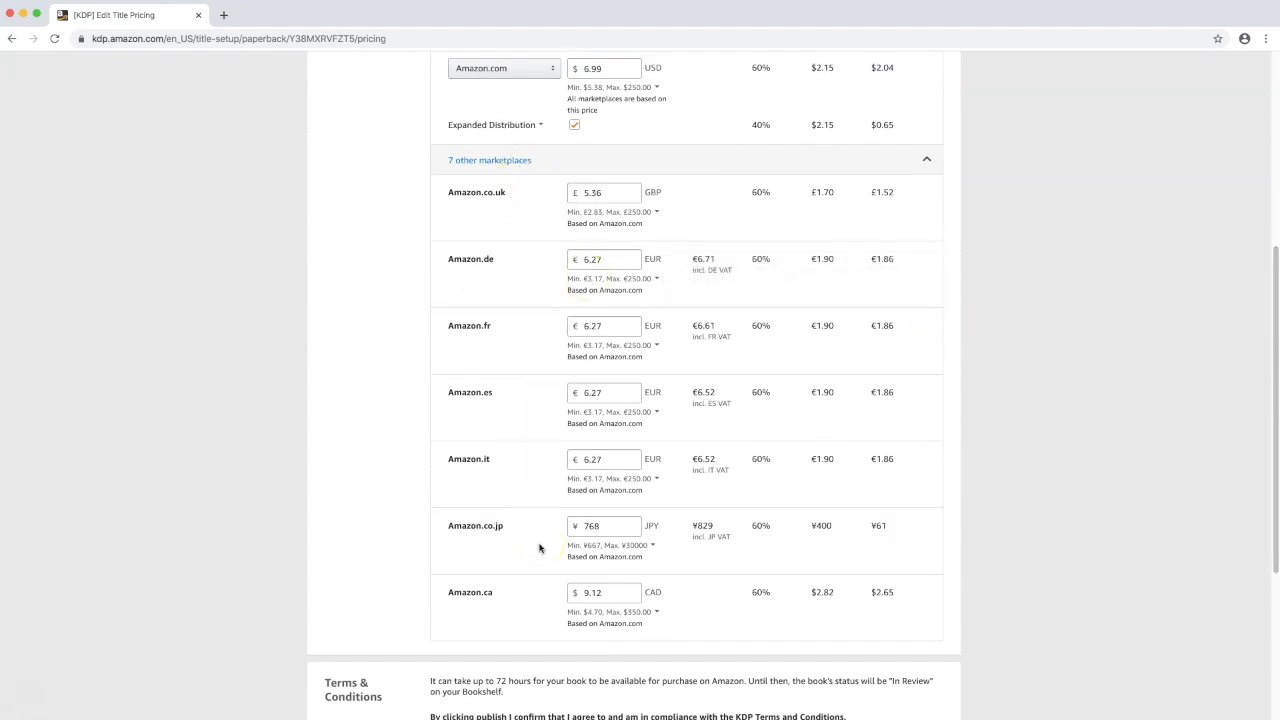
left_click(614, 67)
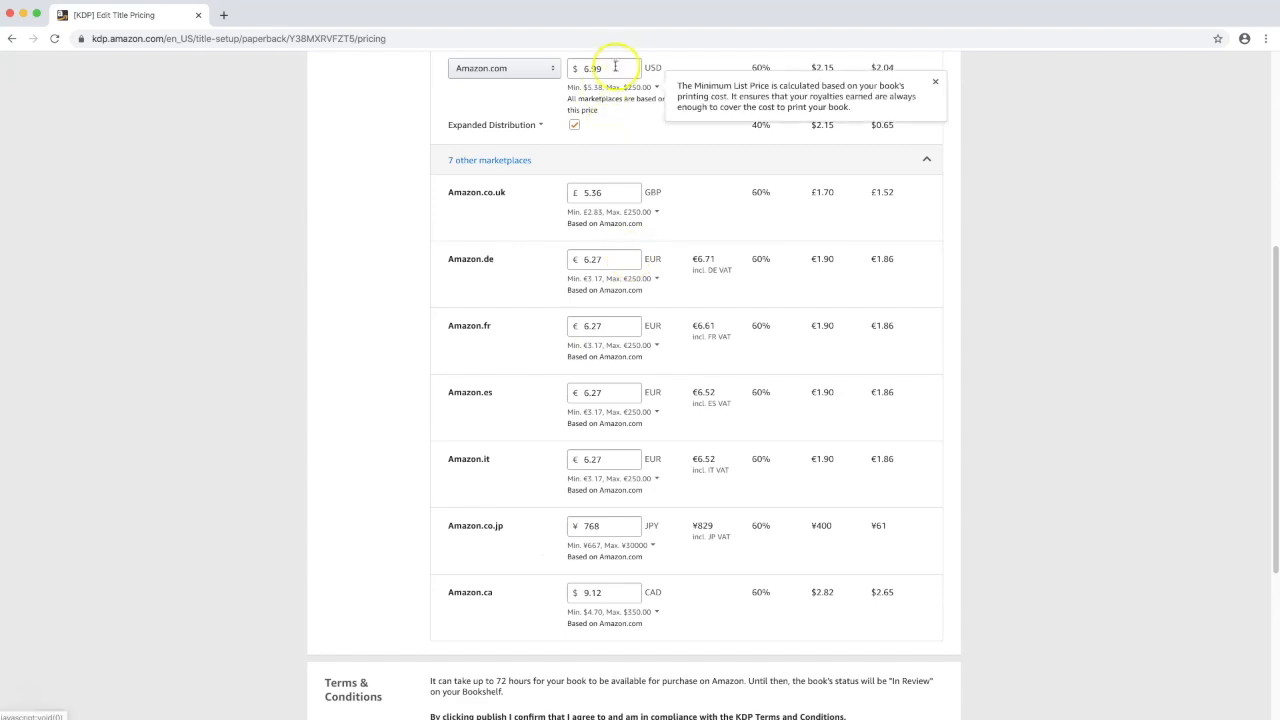
left_click(608, 191)
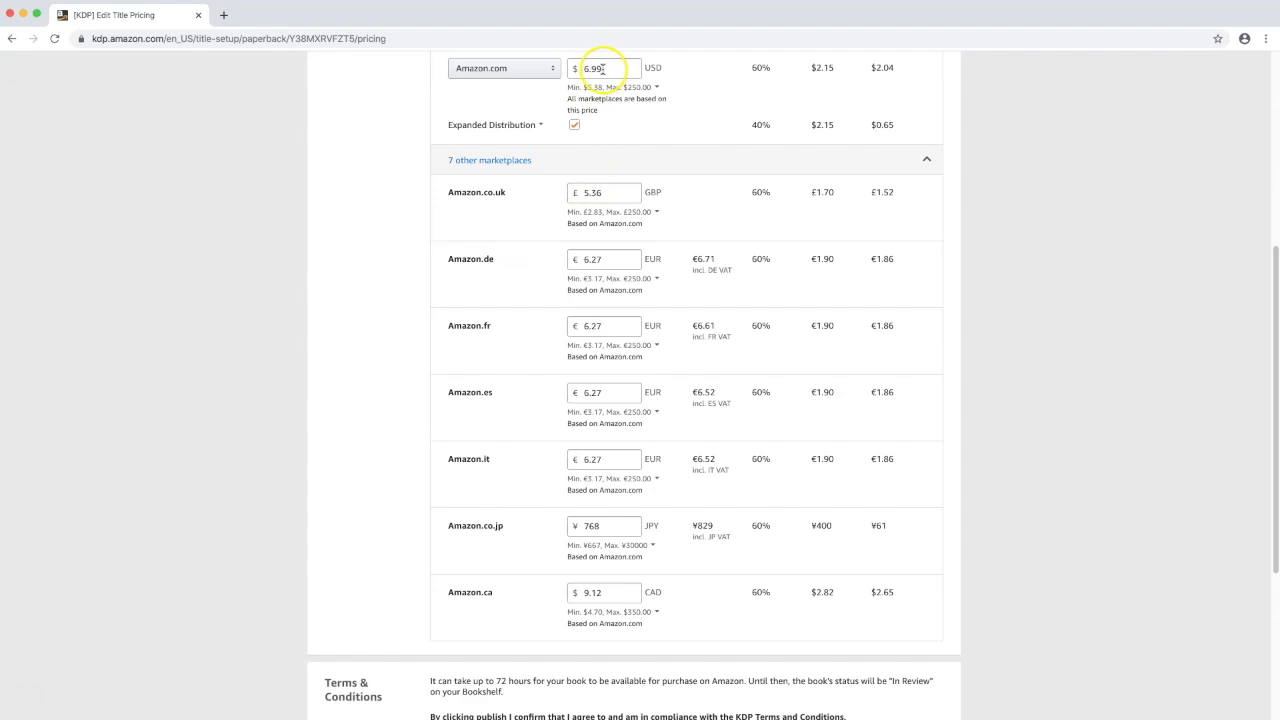
left_click(590, 212)
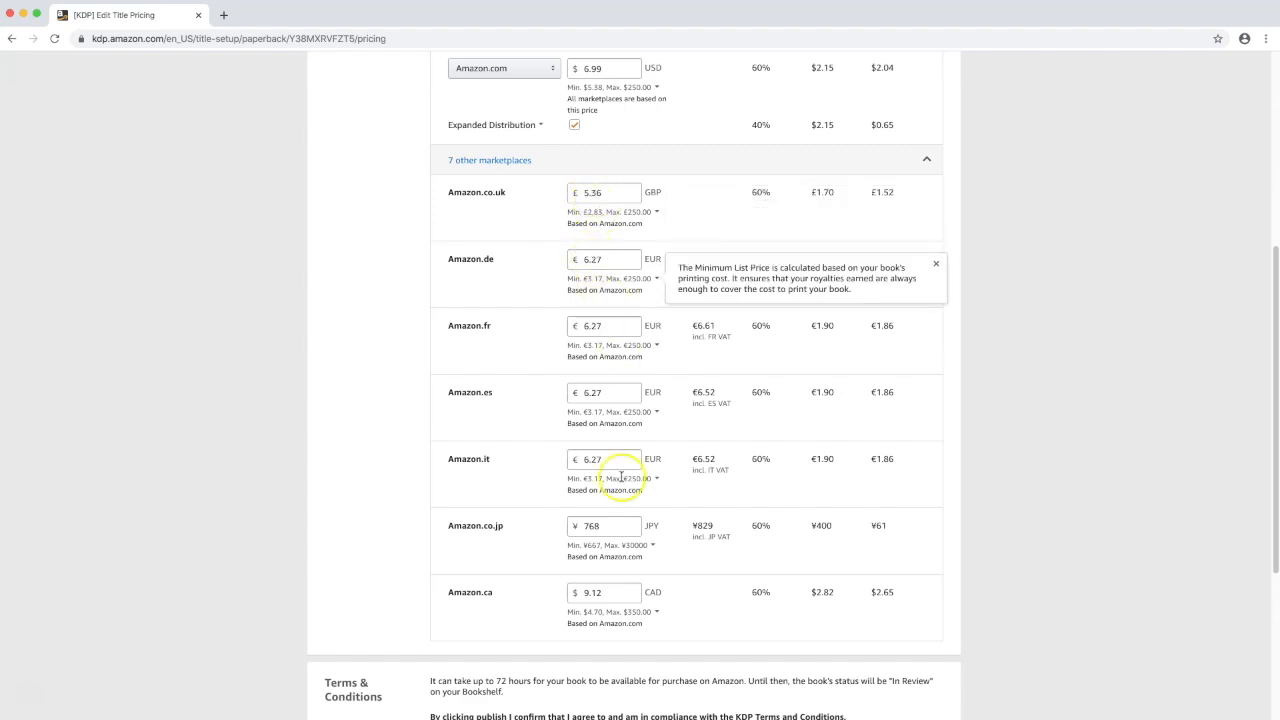
left_click(580, 545)
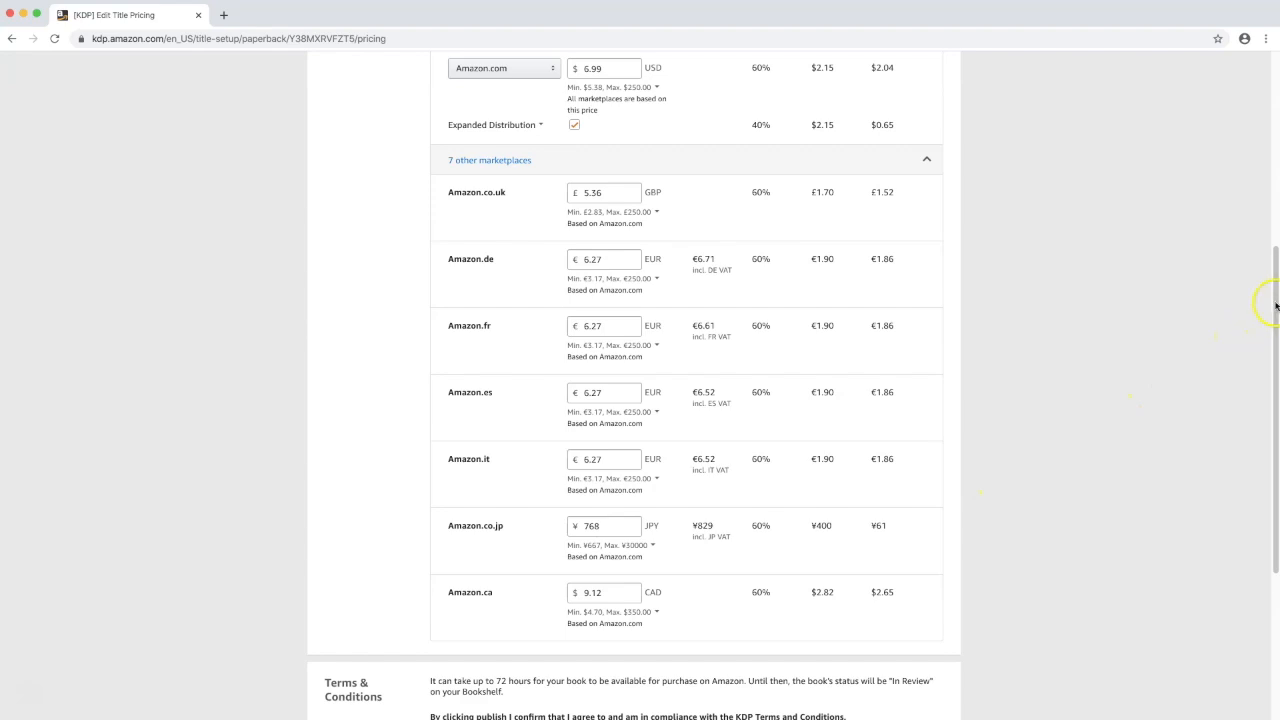
left_click_drag(1276, 300, 1254, 457)
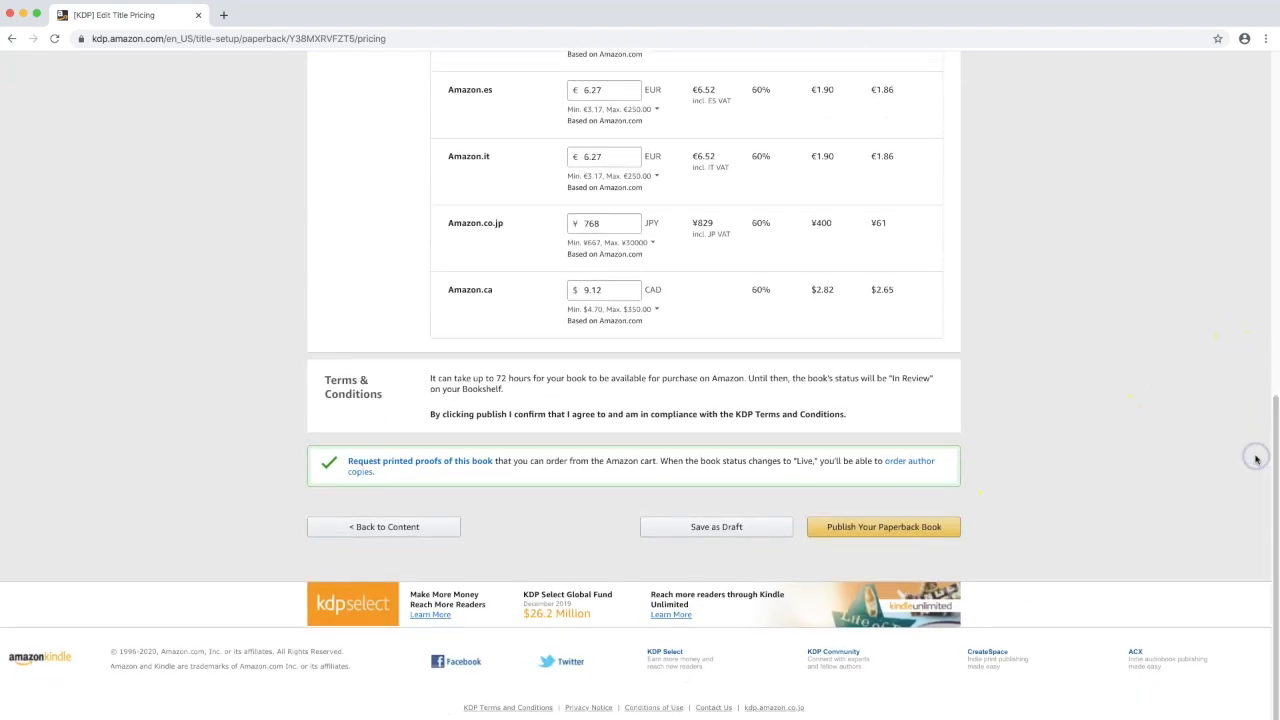